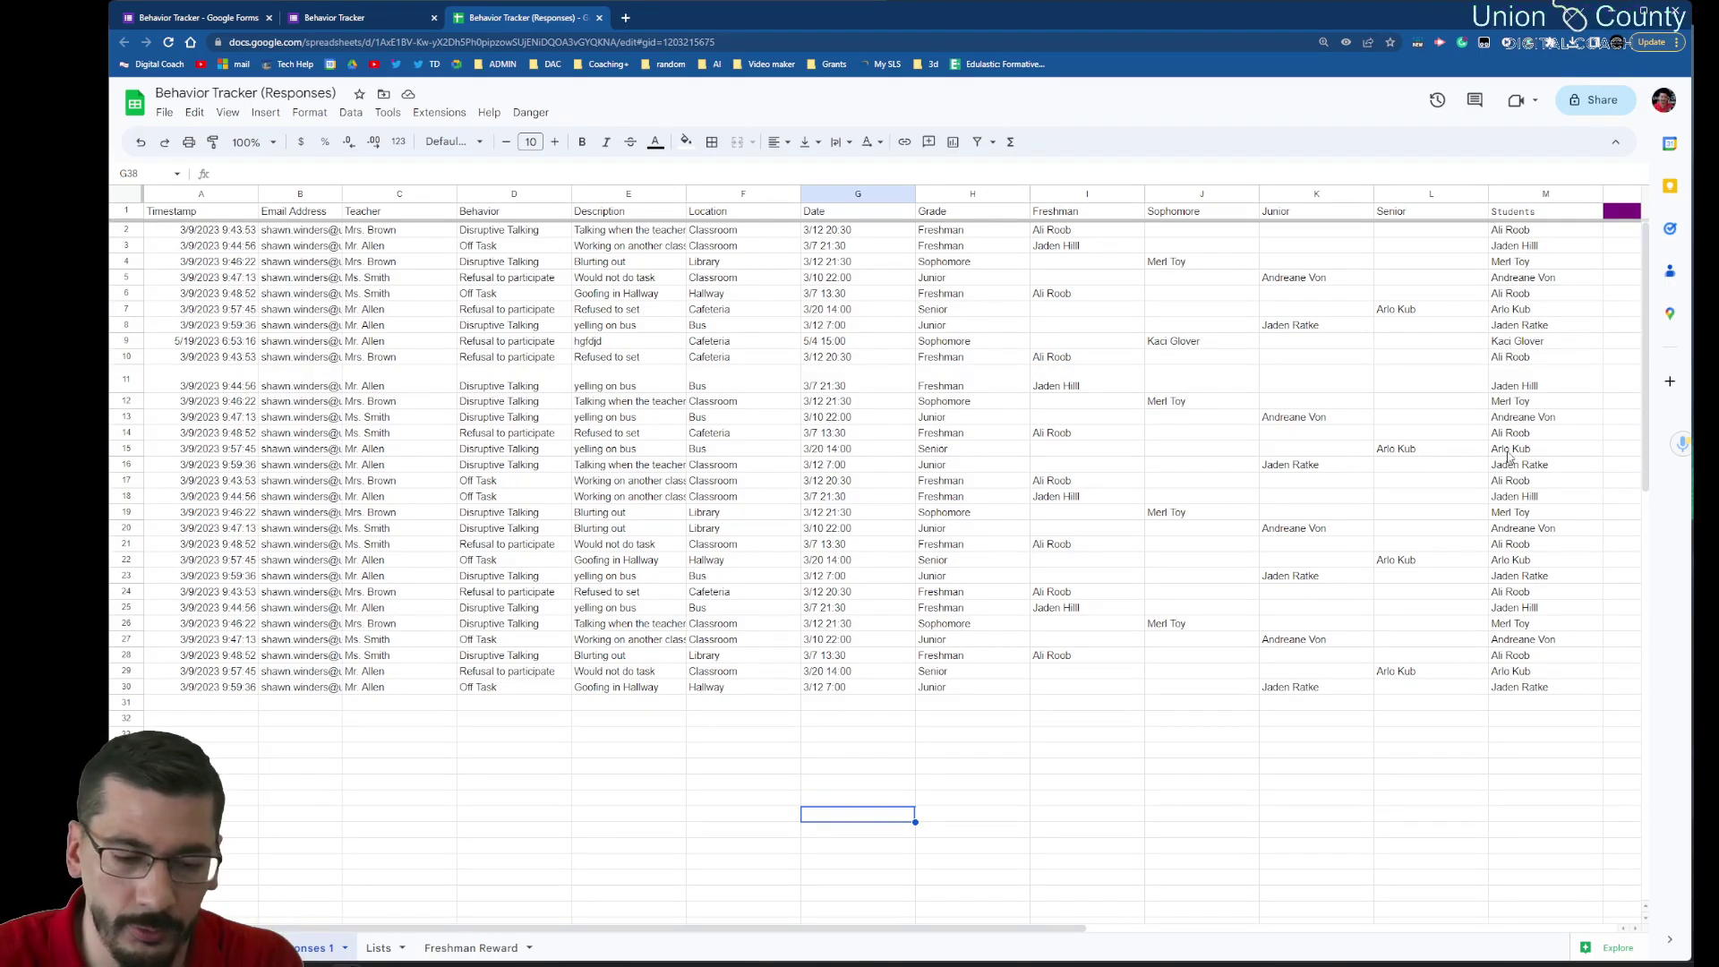
Step: Zoom the Behavior Tracker sheet to 150% and bring columns E–M into view
key(ctrl+plus)
key(ctrl+plus)
key(ctrl+plus)
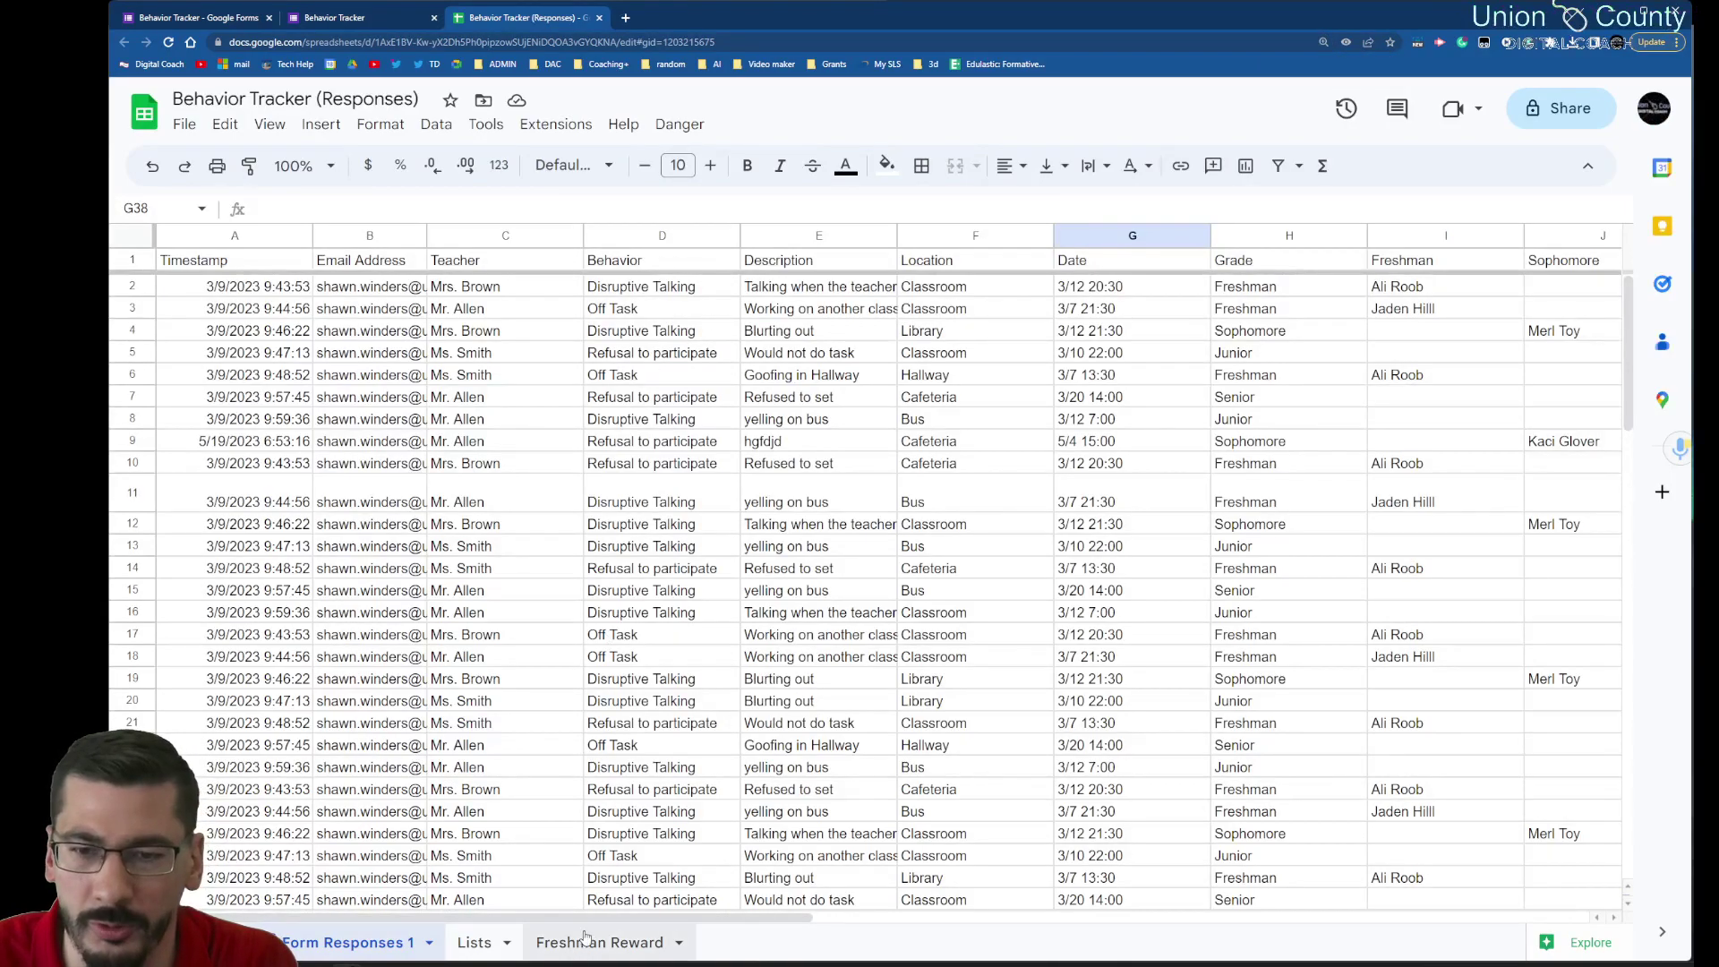
drag(593, 917, 910, 948)
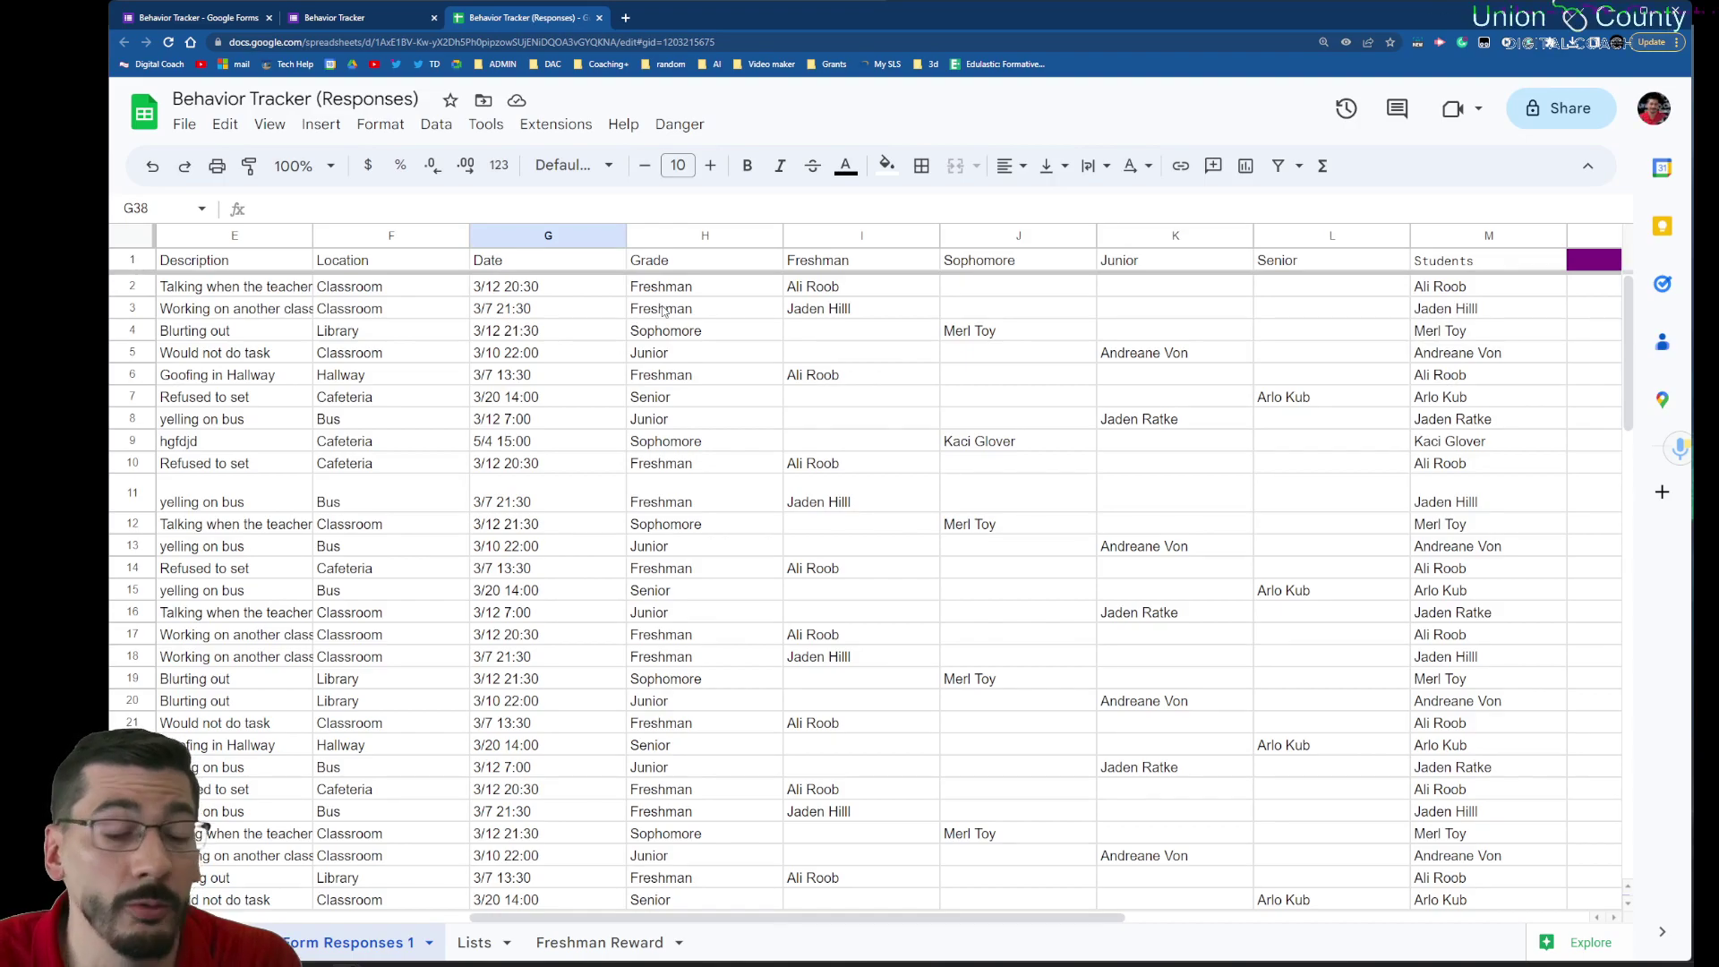
Step: Load lookerstudio.google.com in a new browser tab by typing 'looker'
click(625, 17)
text(look)
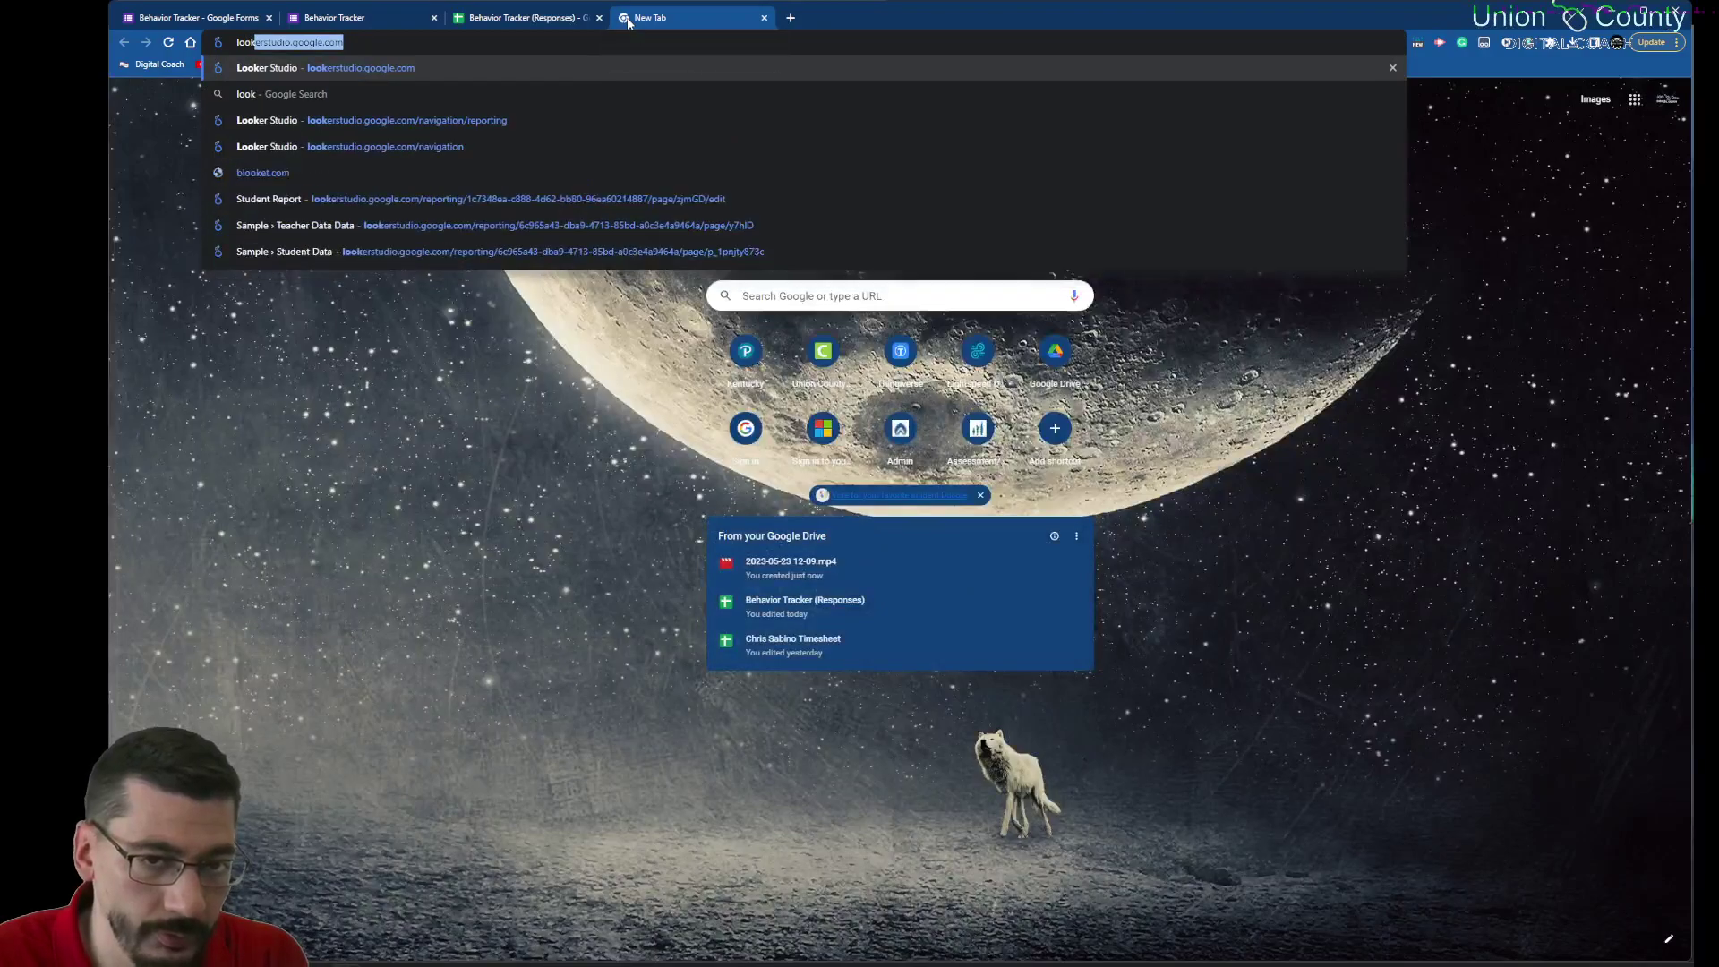
text(erstu)
key(Return)
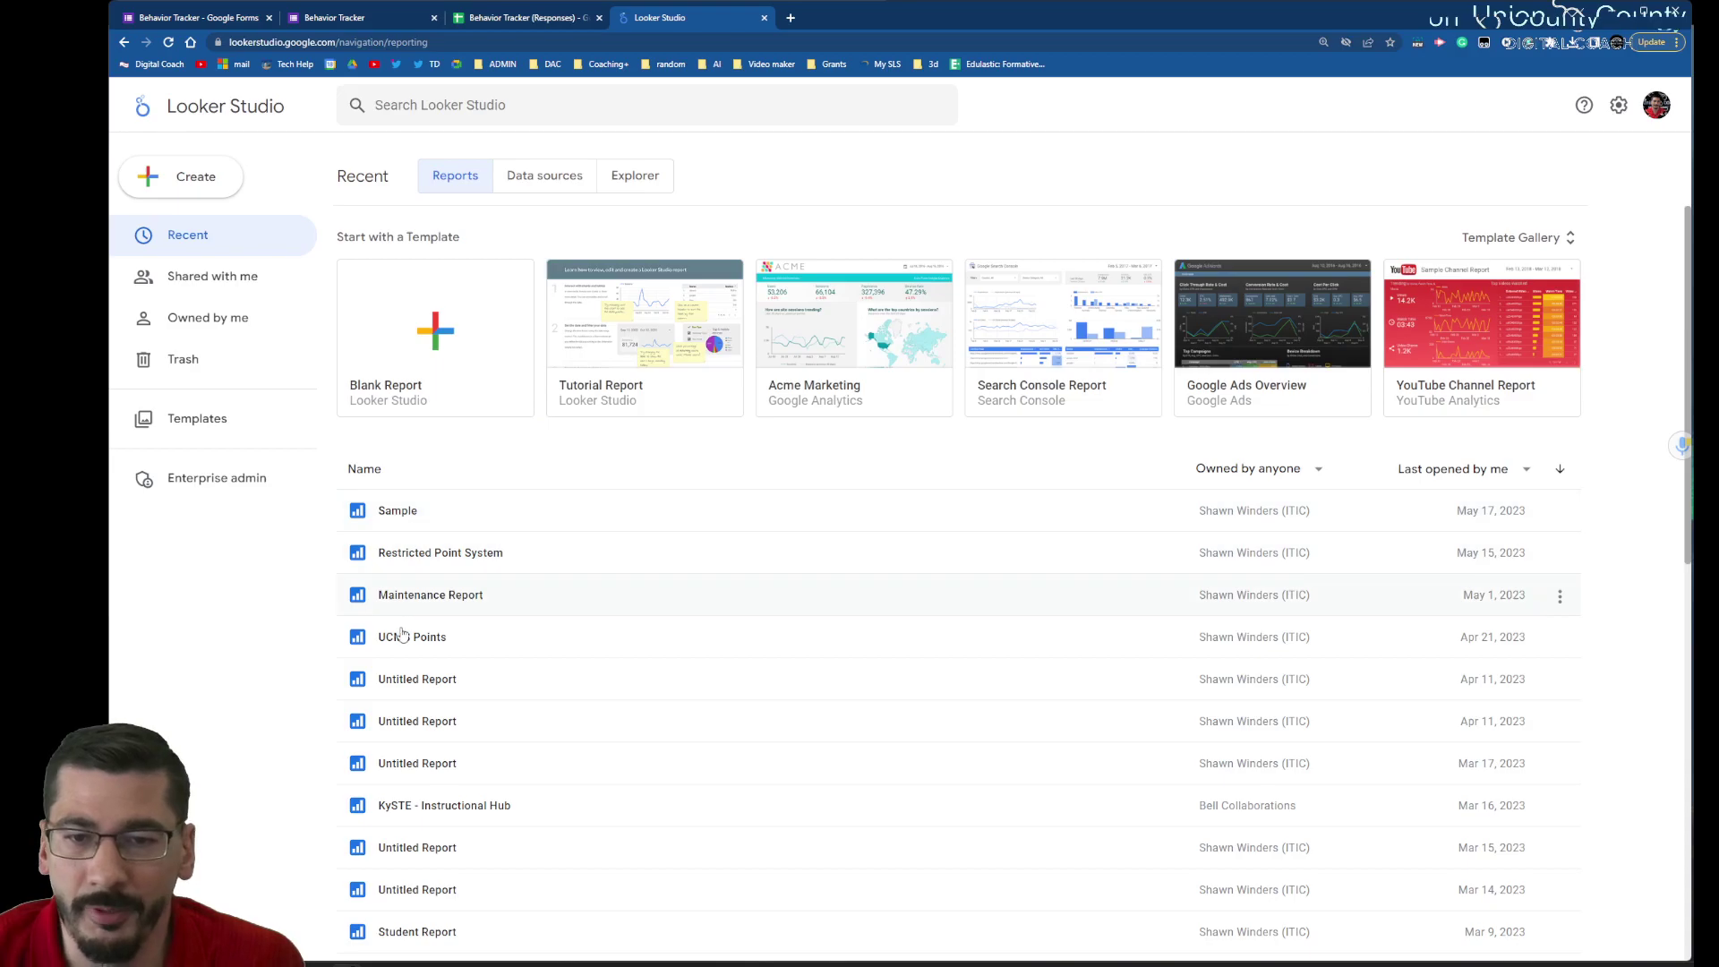
Step: Start a blank report using the Google Sheets connector with the Behavior Tracker (Responses) spreadsheet
click(422, 331)
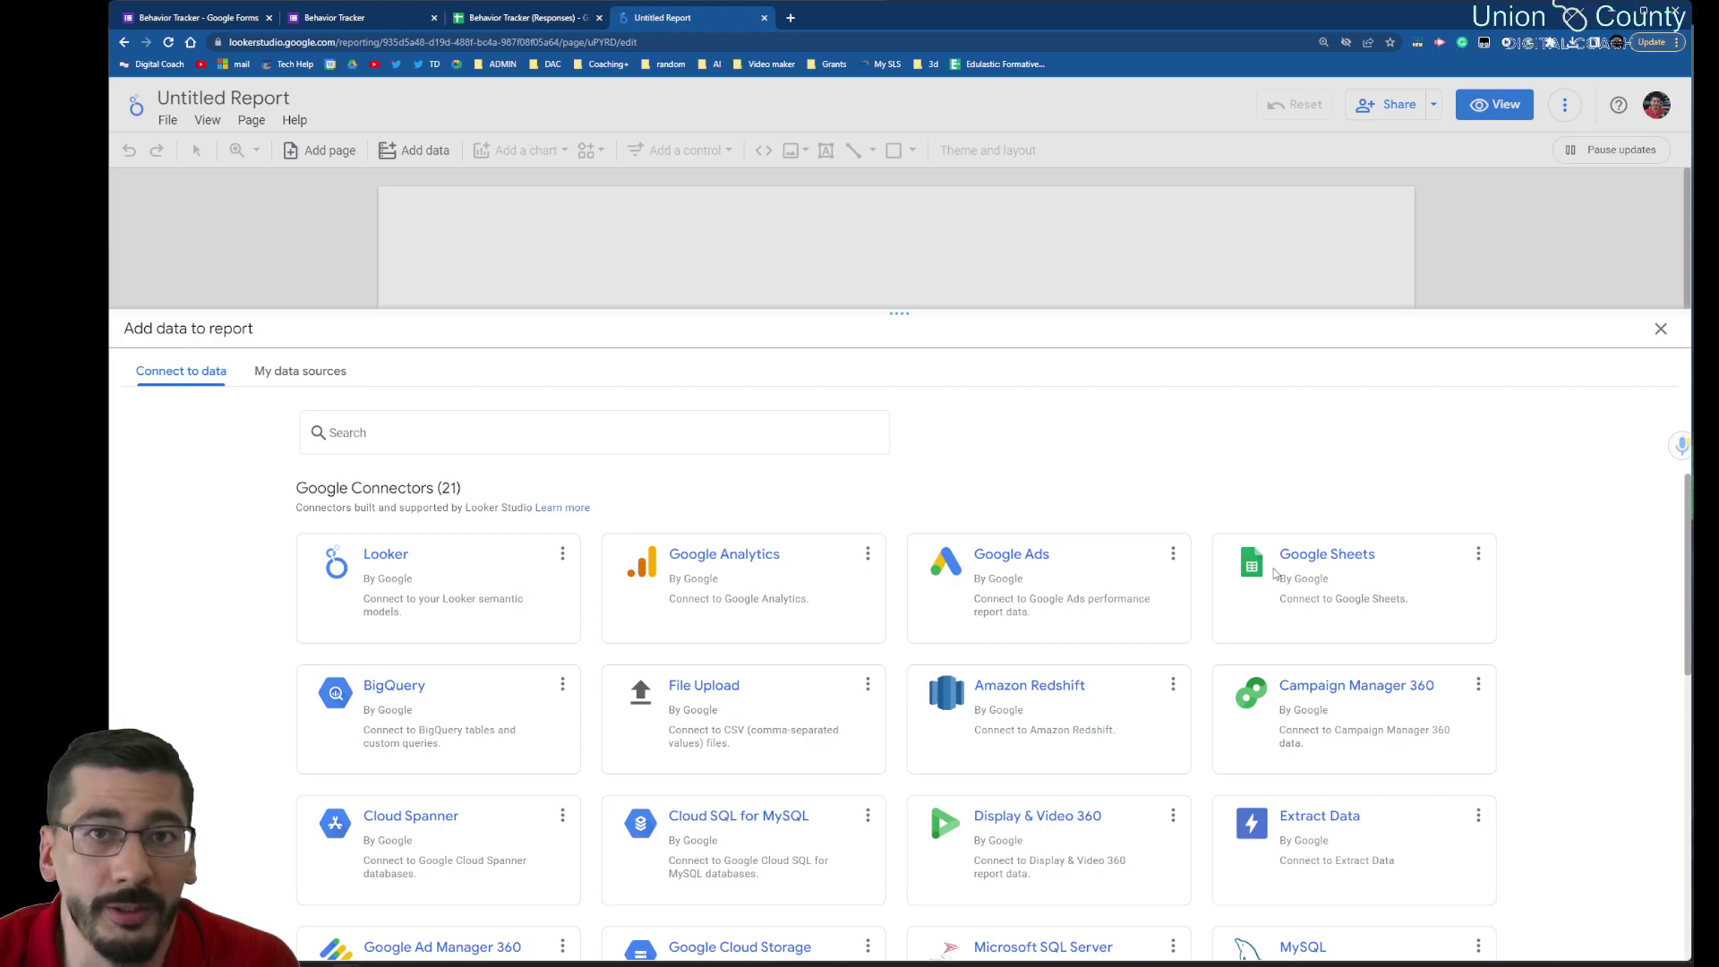
click(1392, 561)
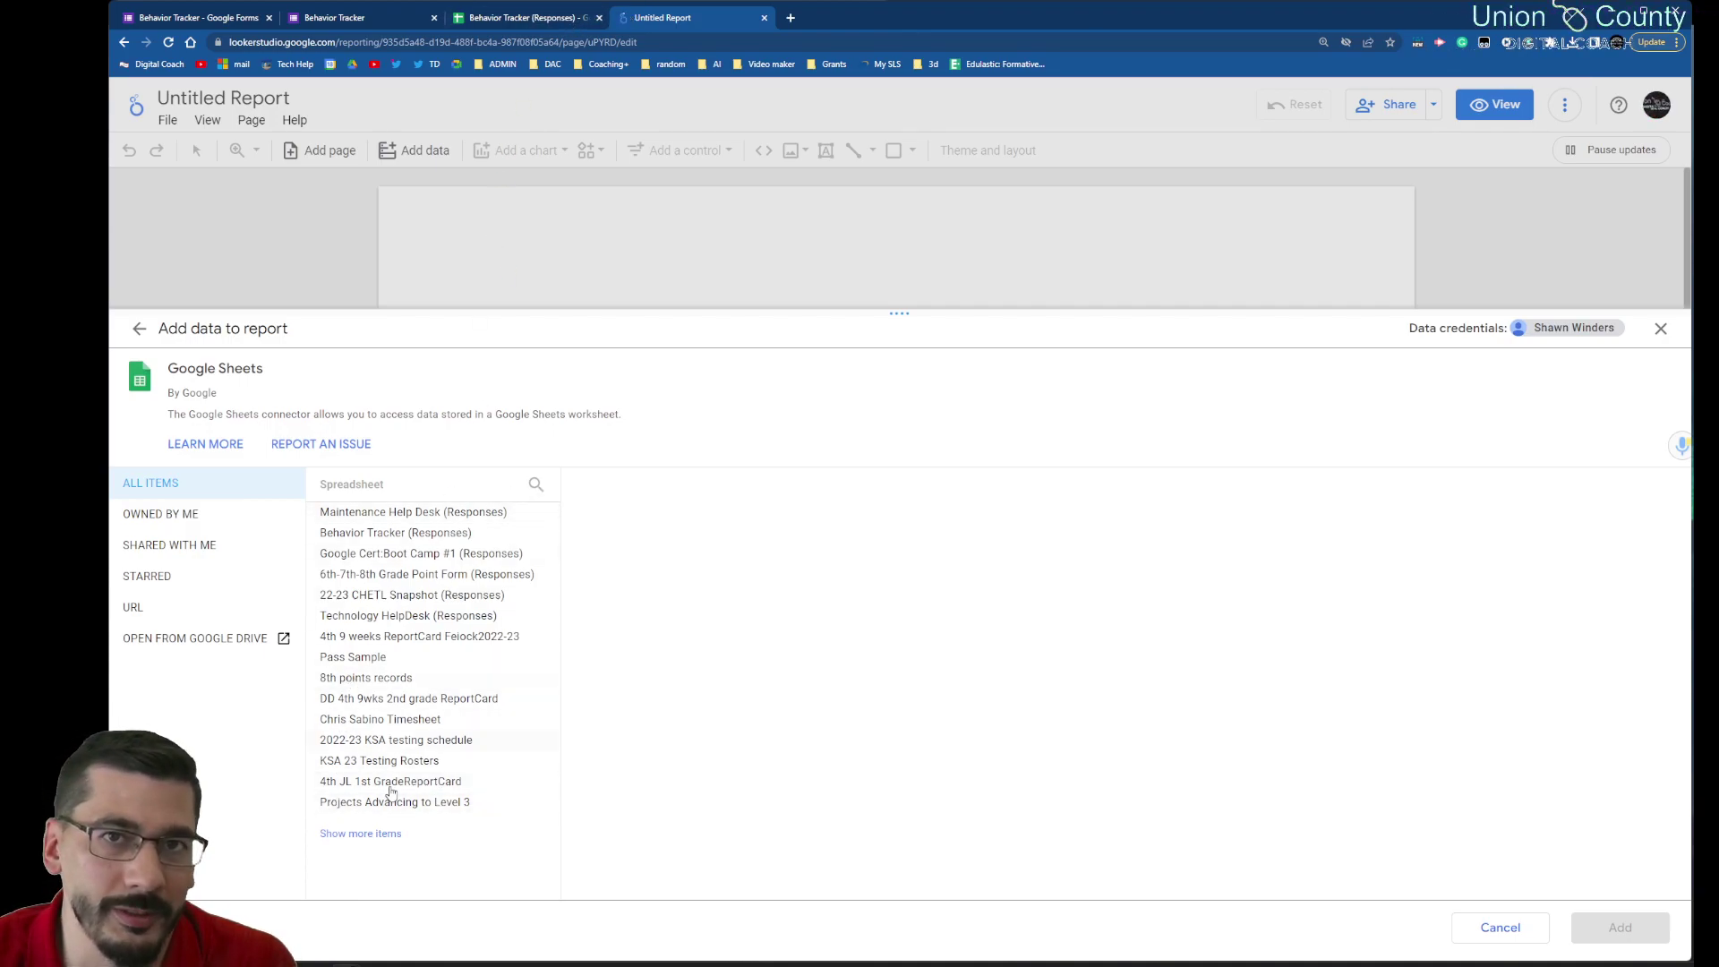
click(371, 535)
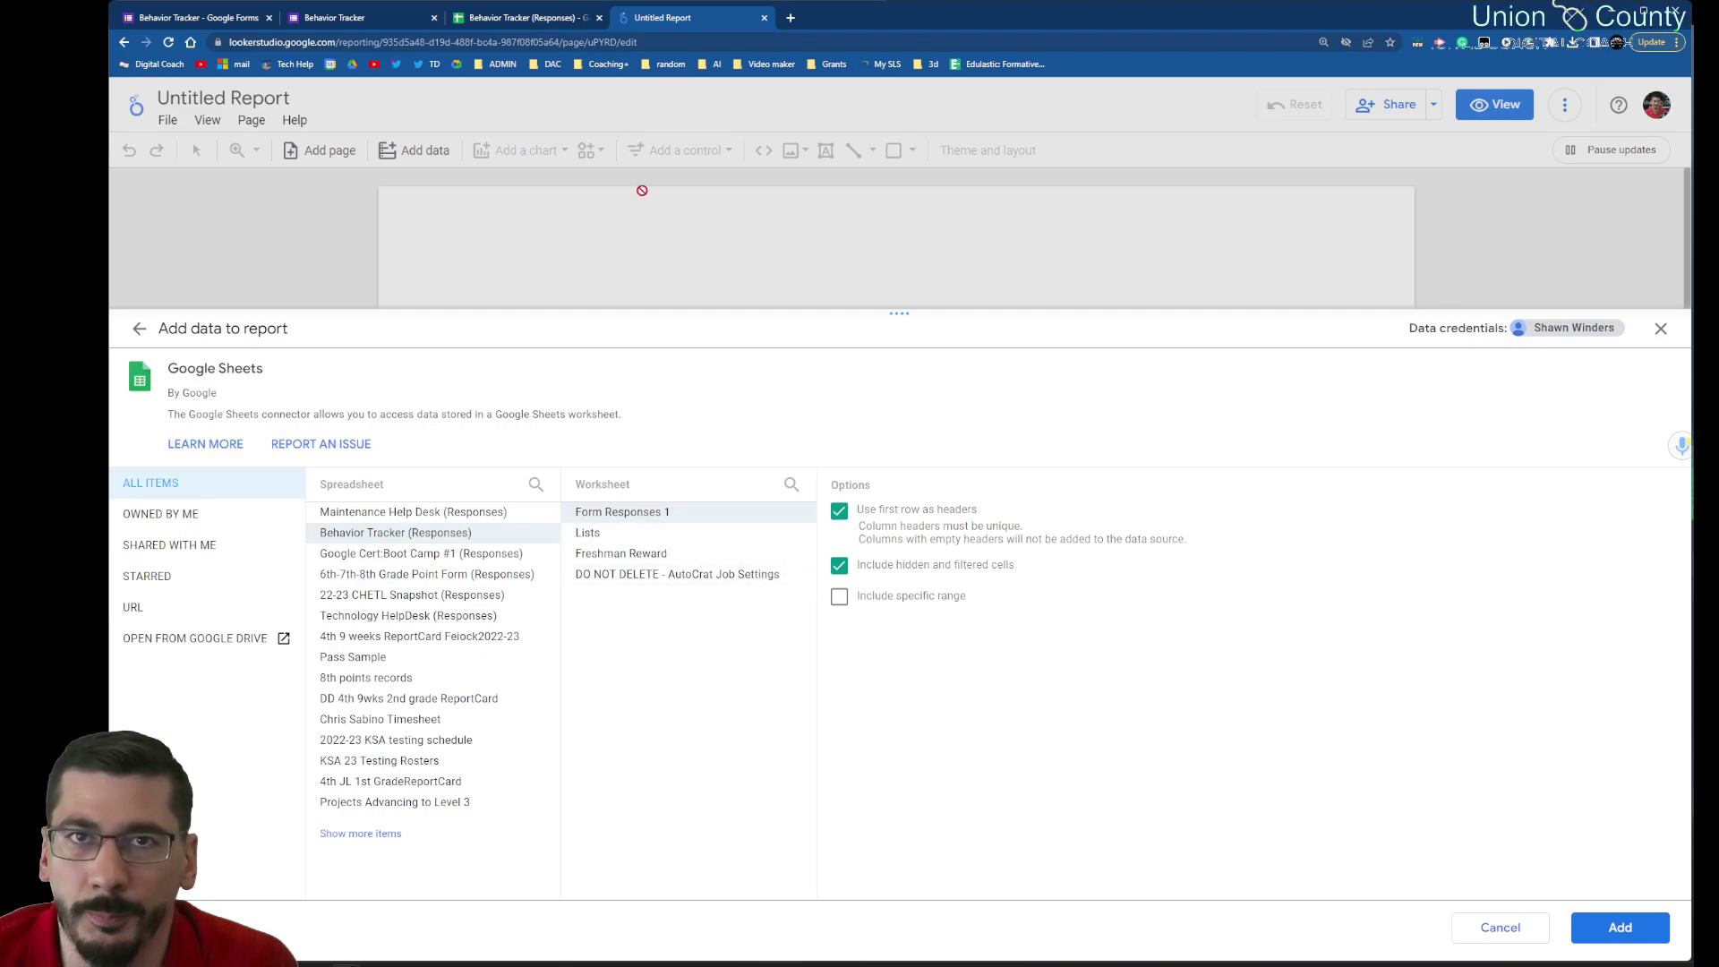
click(518, 19)
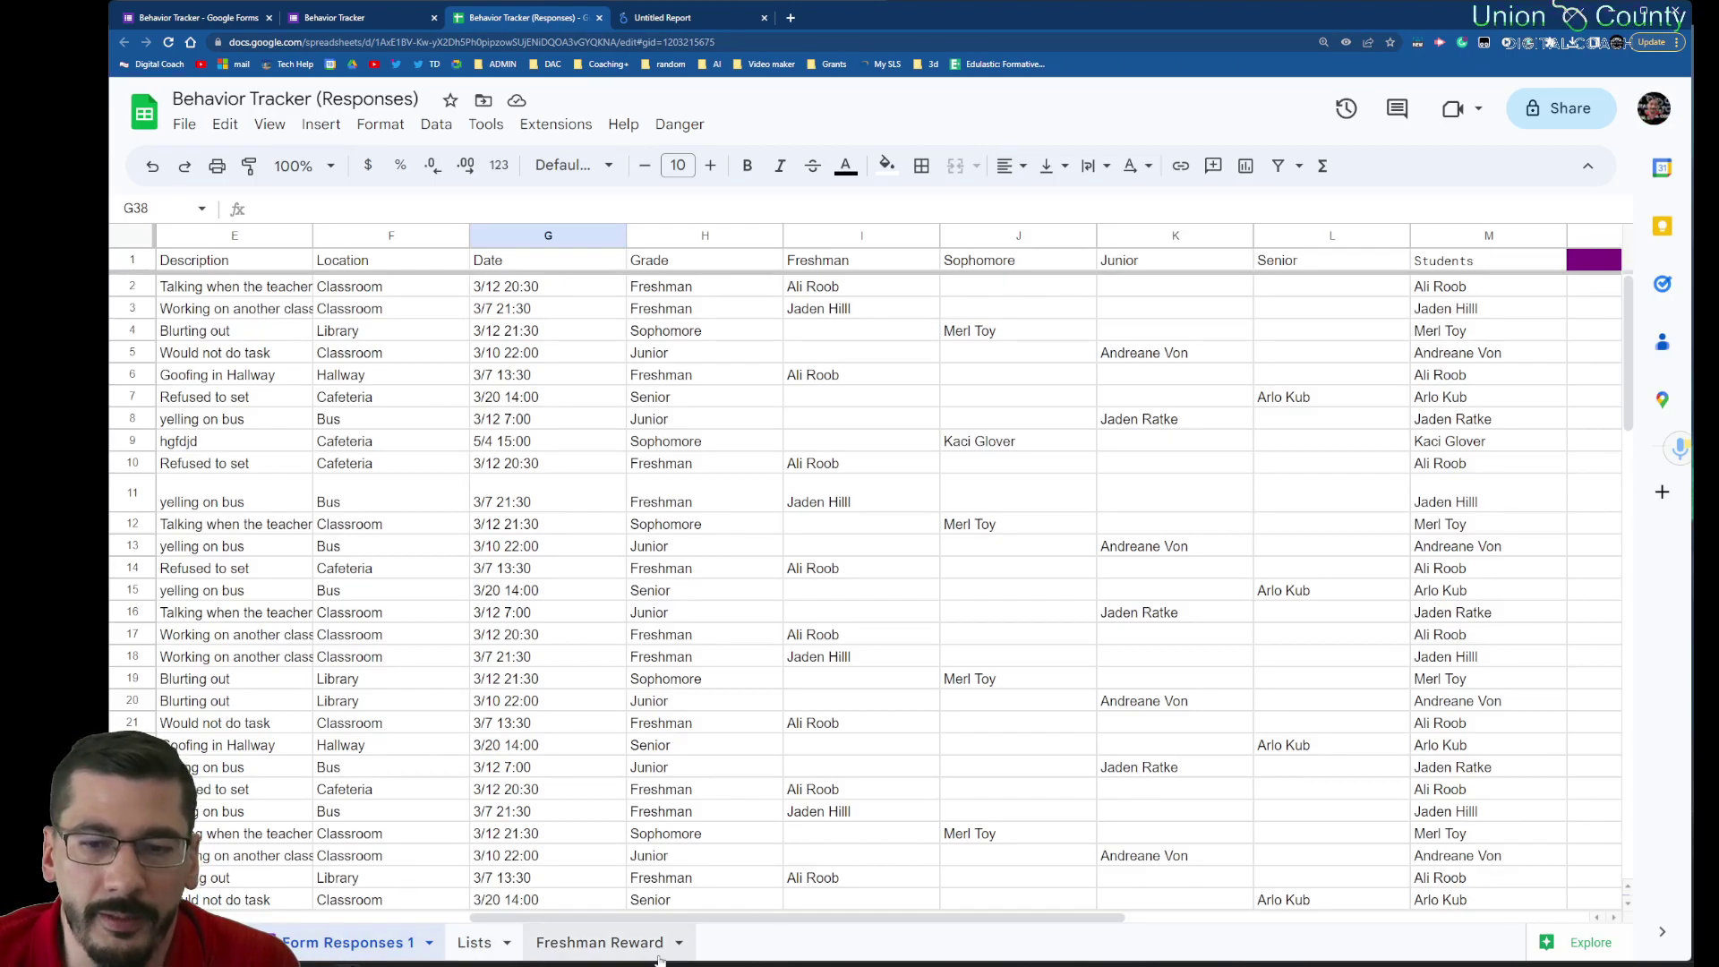
click(654, 22)
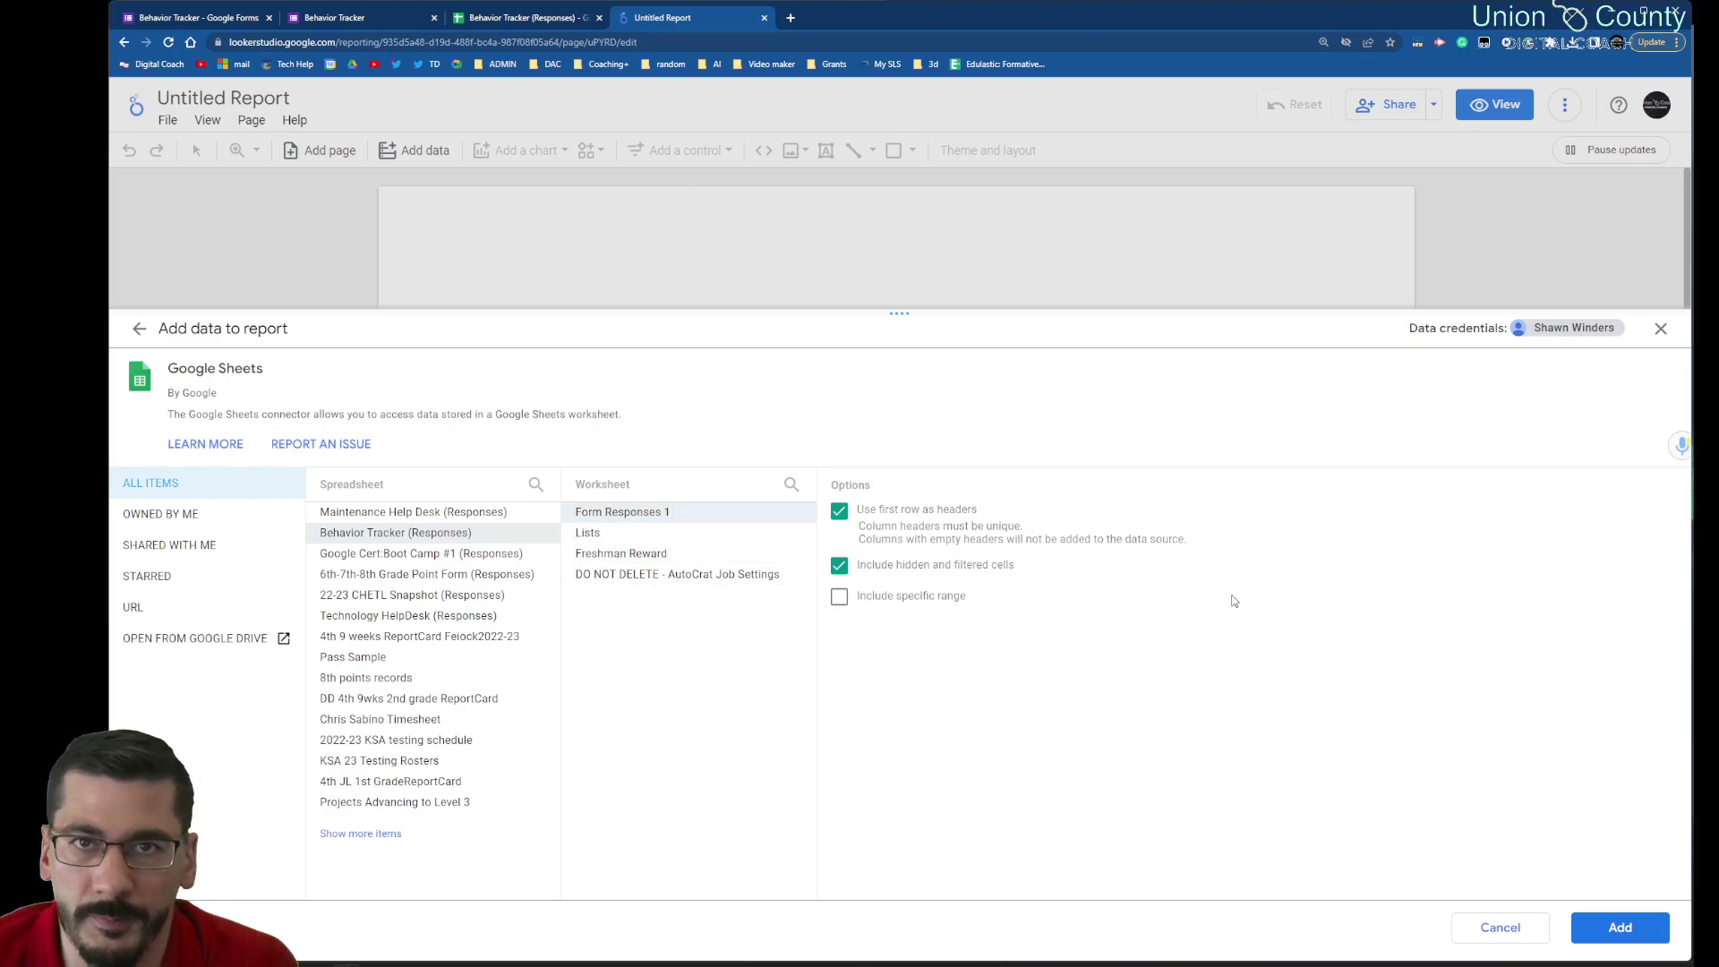
Step: Add the whole Form Responses 1 worksheet as the report's data, without a cell range
click(840, 598)
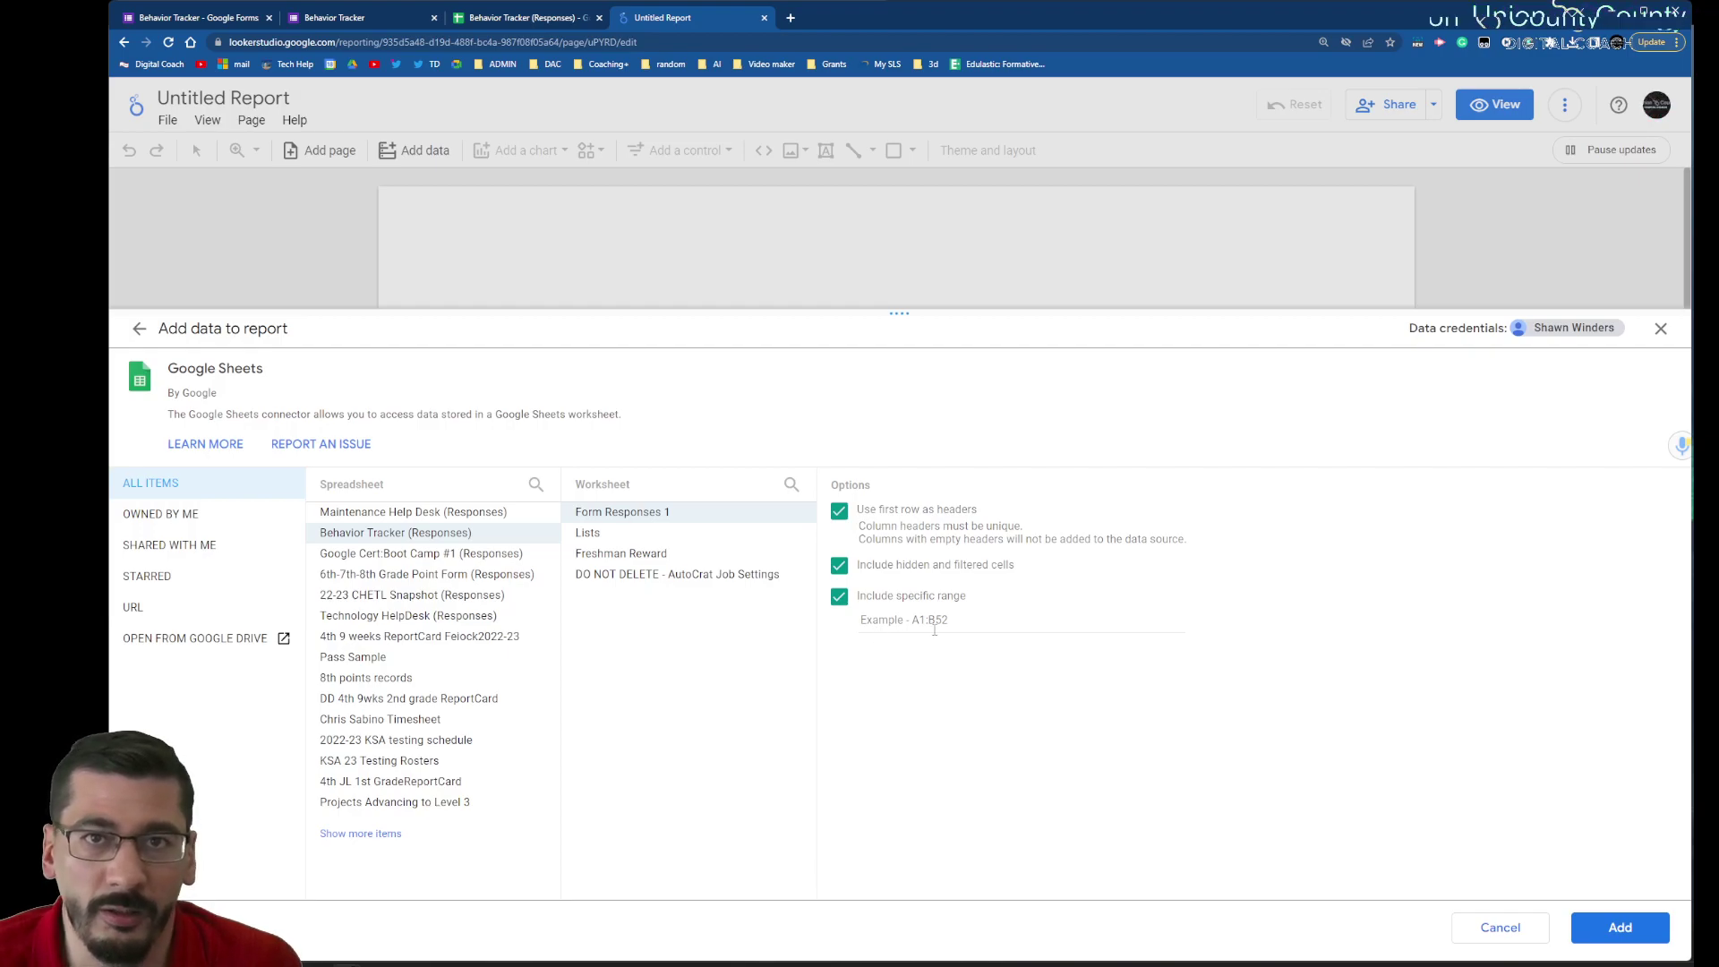
click(839, 597)
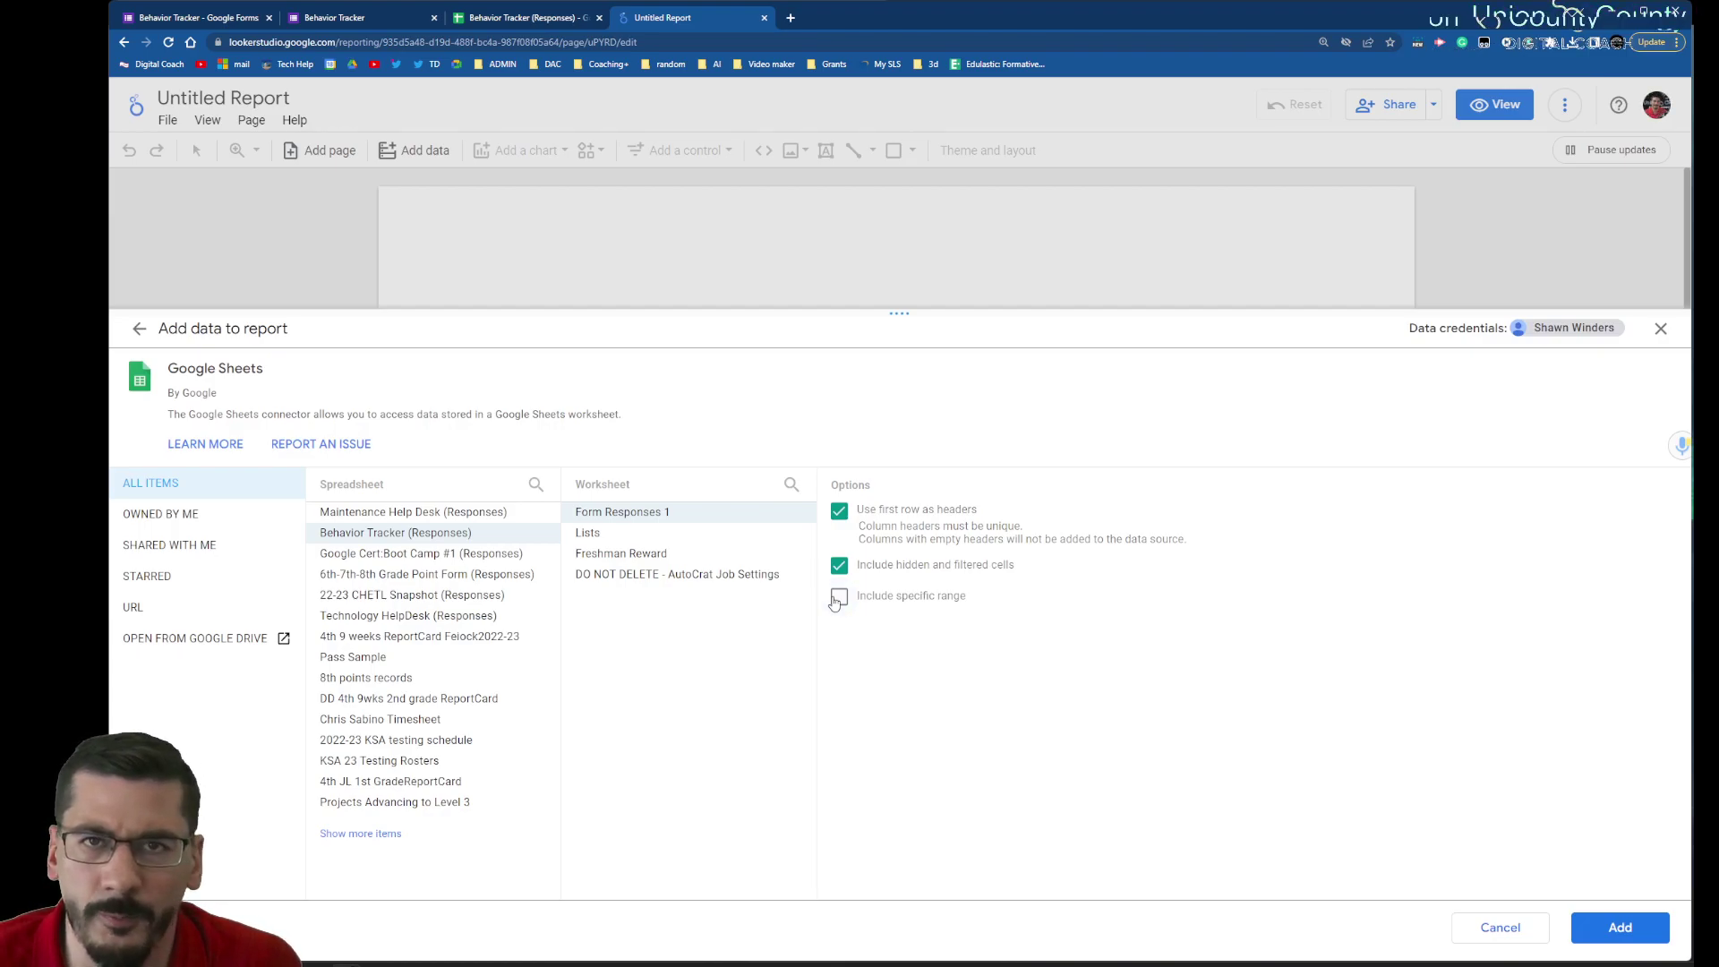
click(1644, 935)
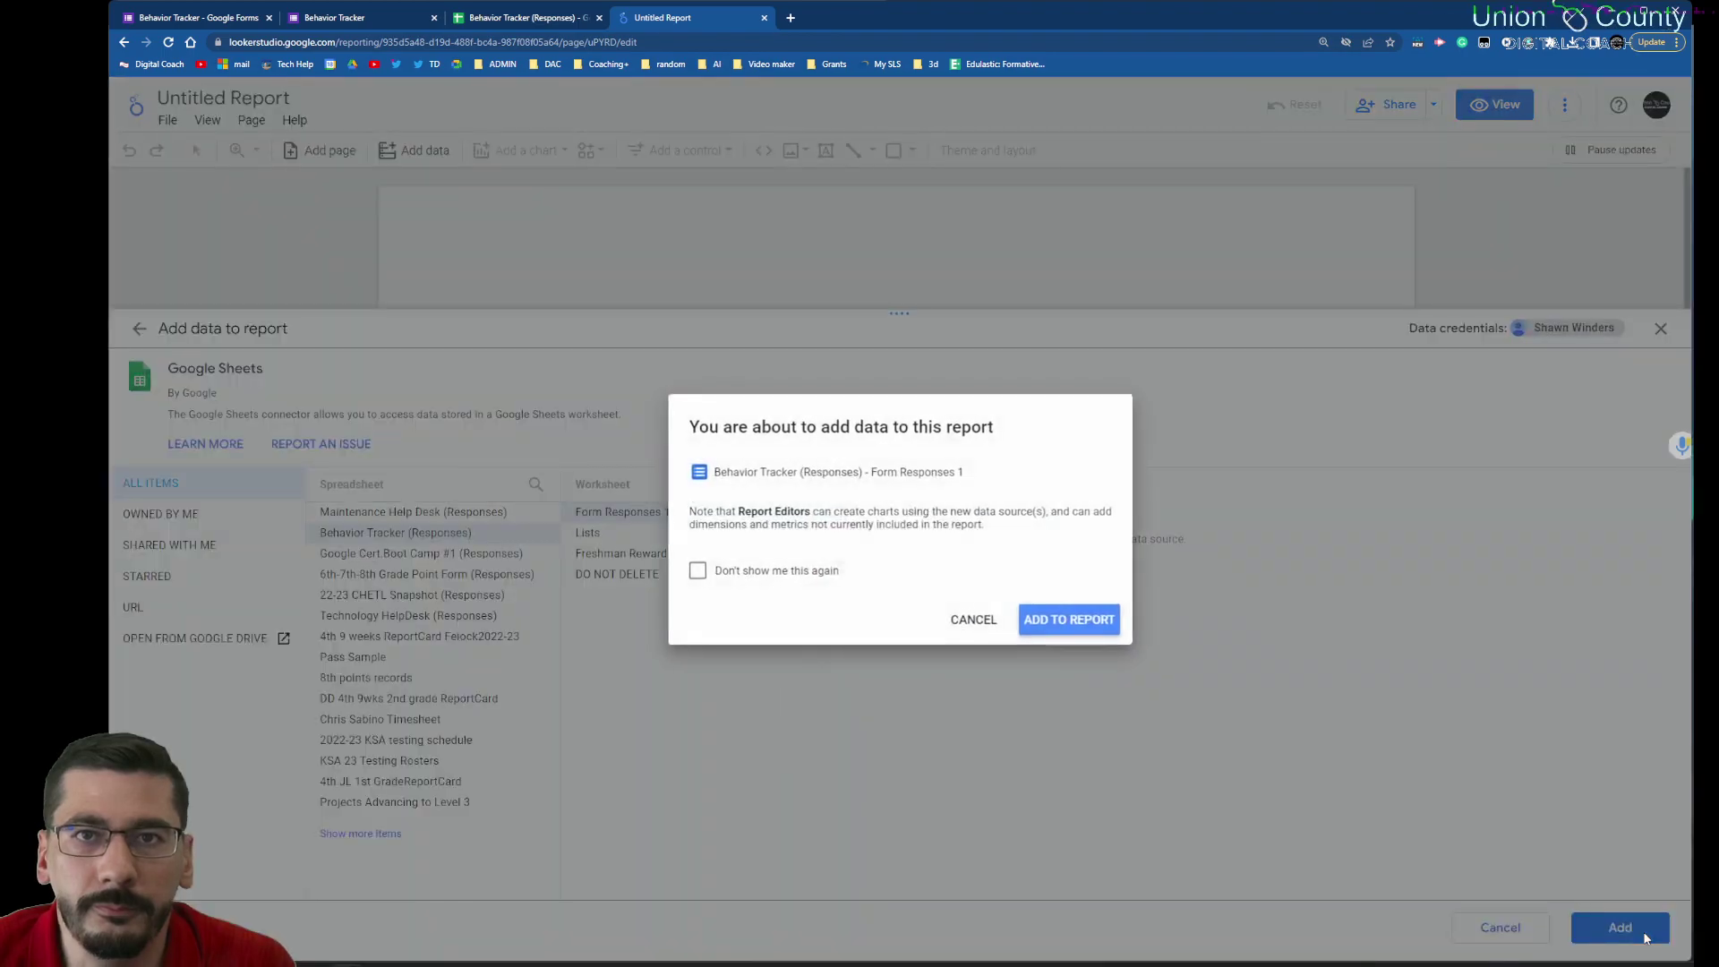
click(1076, 631)
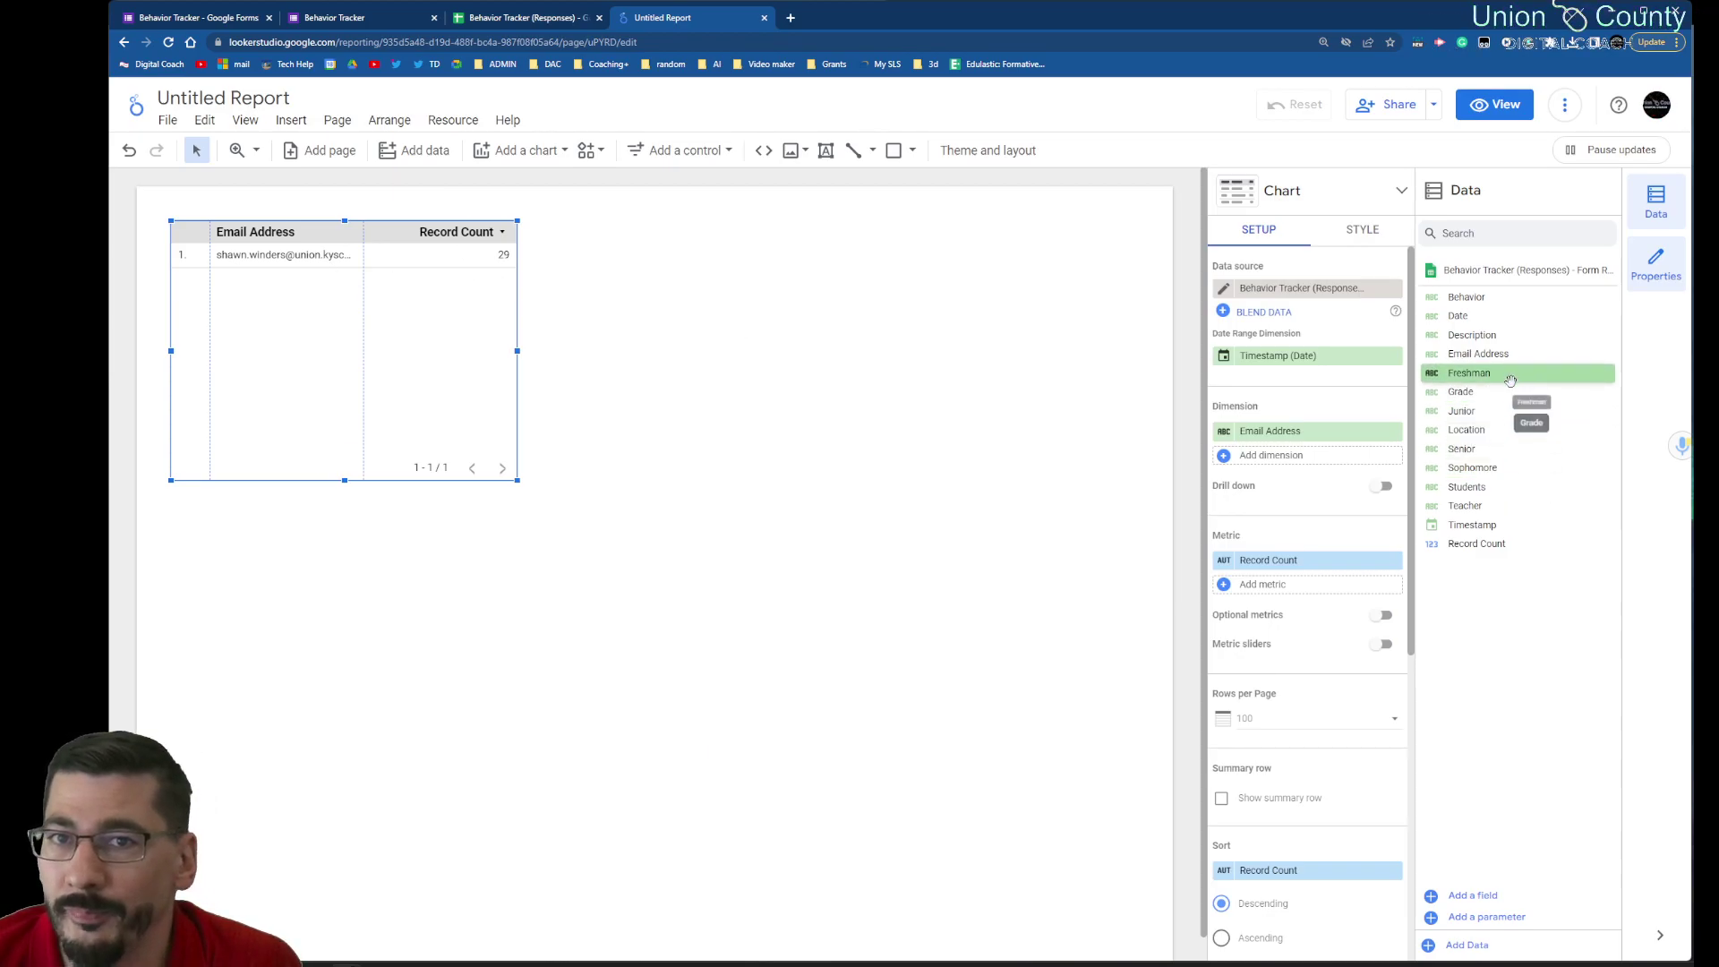
Step: Add Grade as the table dimension and remove the Email Address column
drag(1511, 391, 1318, 429)
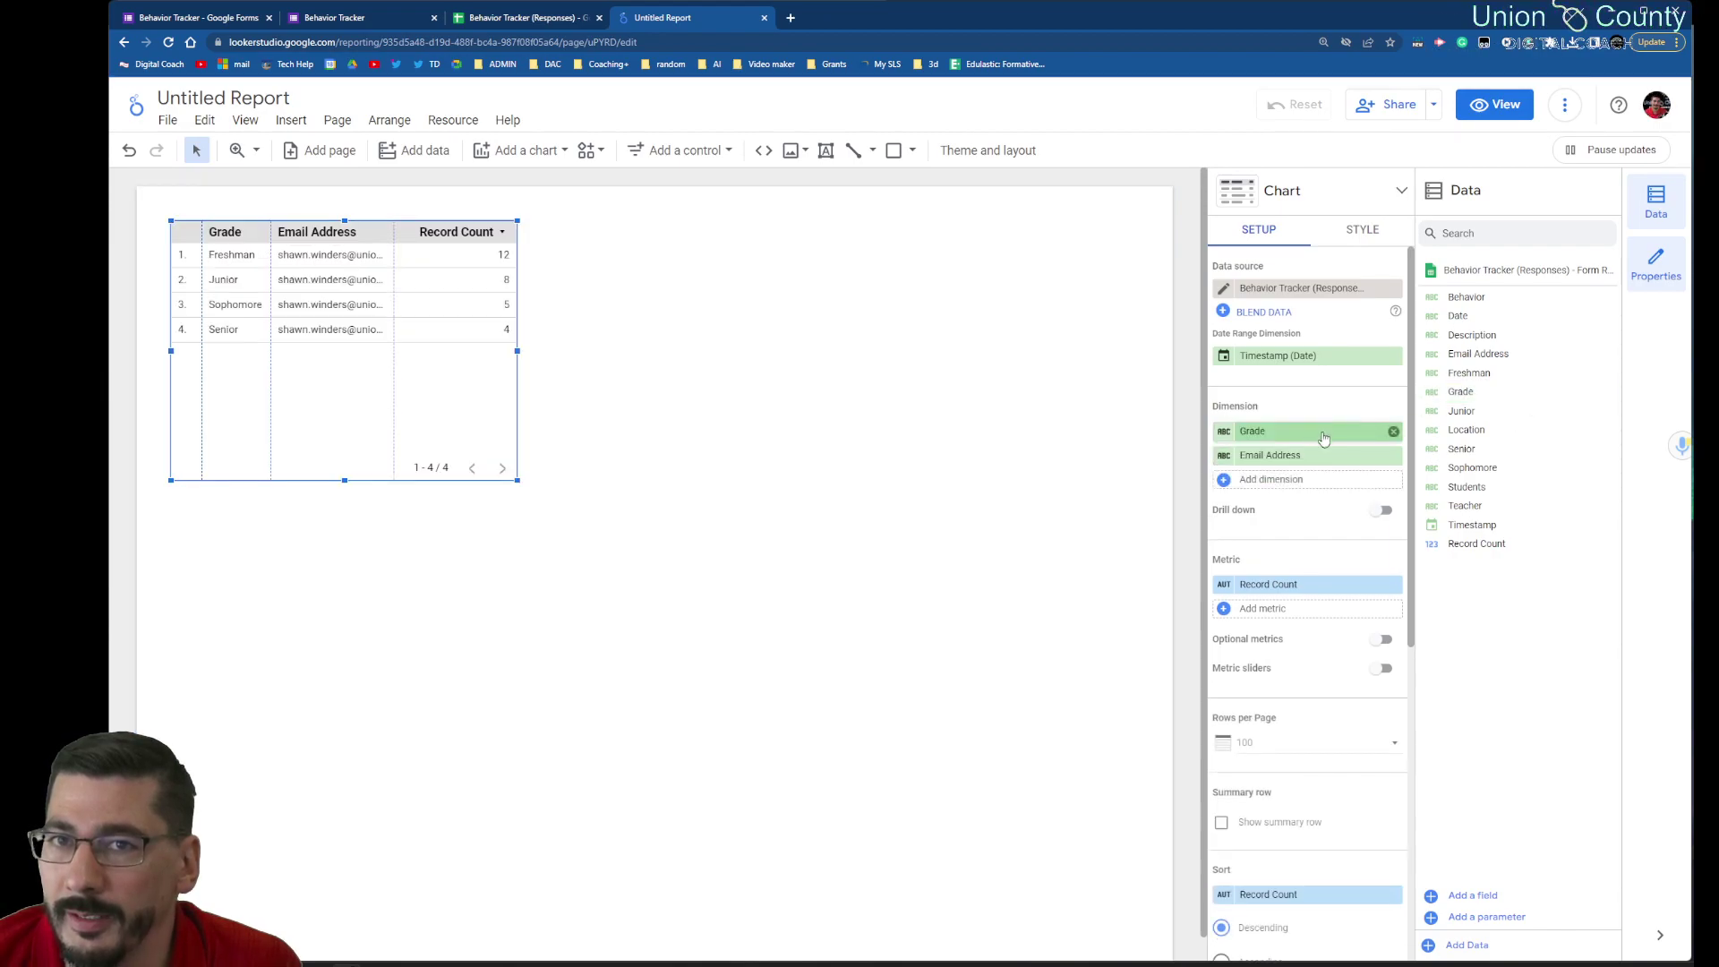
click(1394, 457)
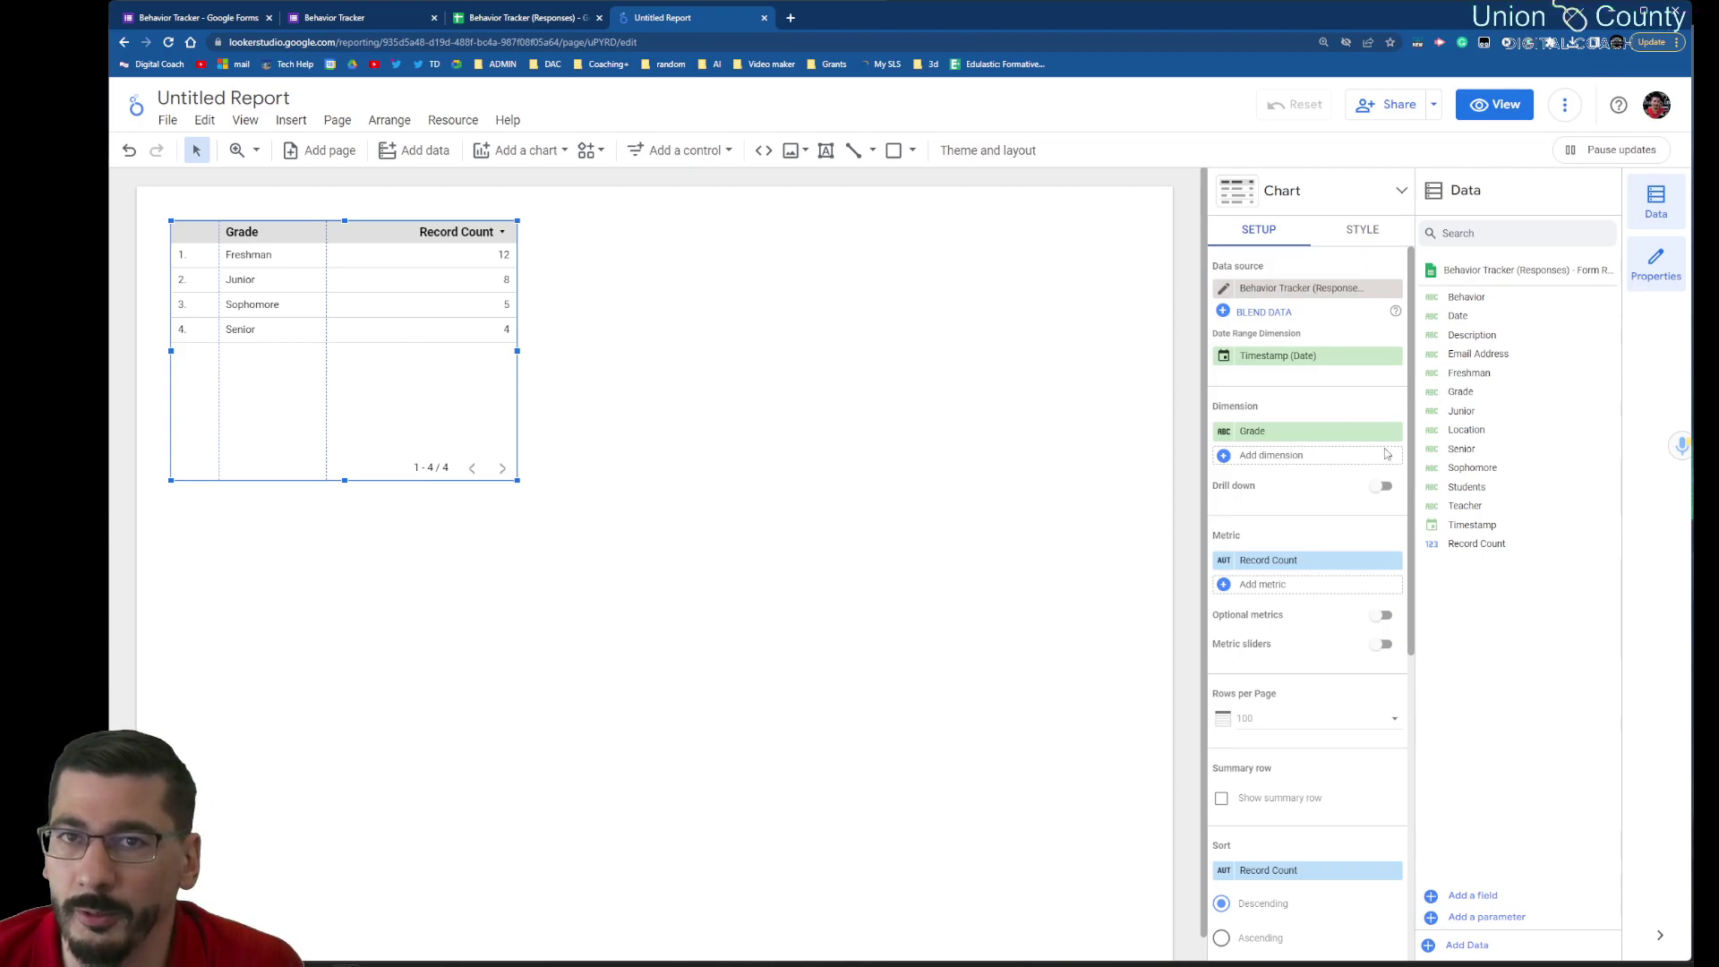
Step: Set table columns to Teacher, Behavior, Description, Location, Grade and Date, then widen the table
drag(1531, 377, 1530, 380)
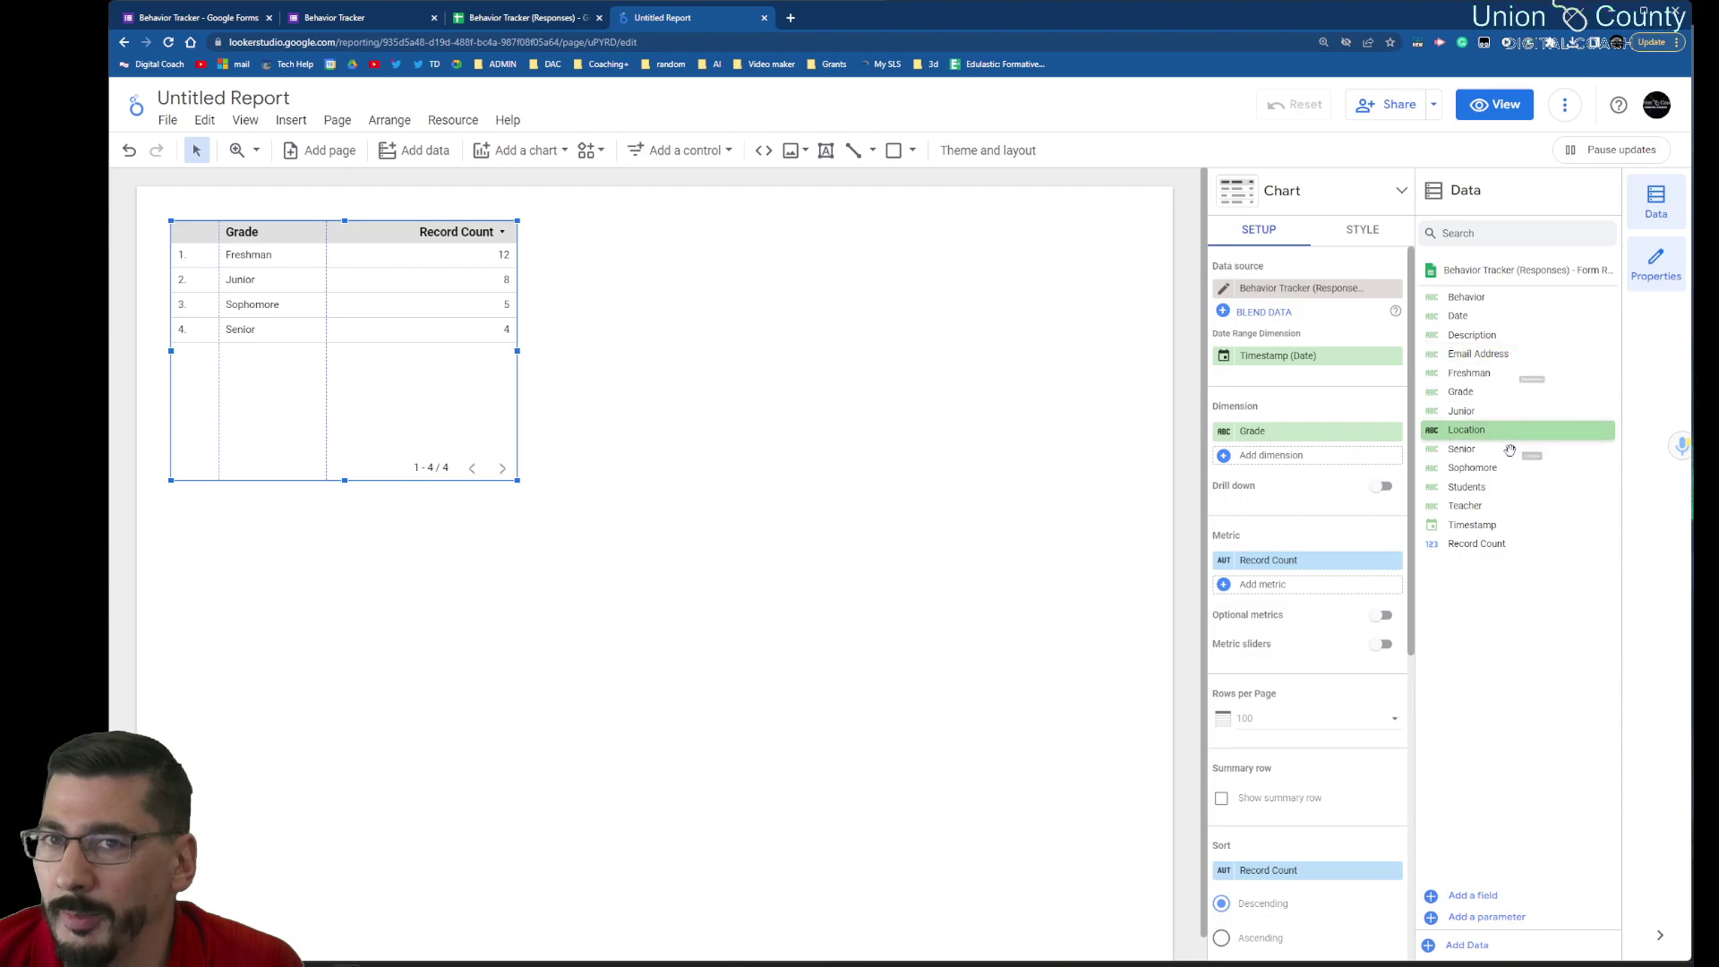
drag(1469, 512, 1301, 443)
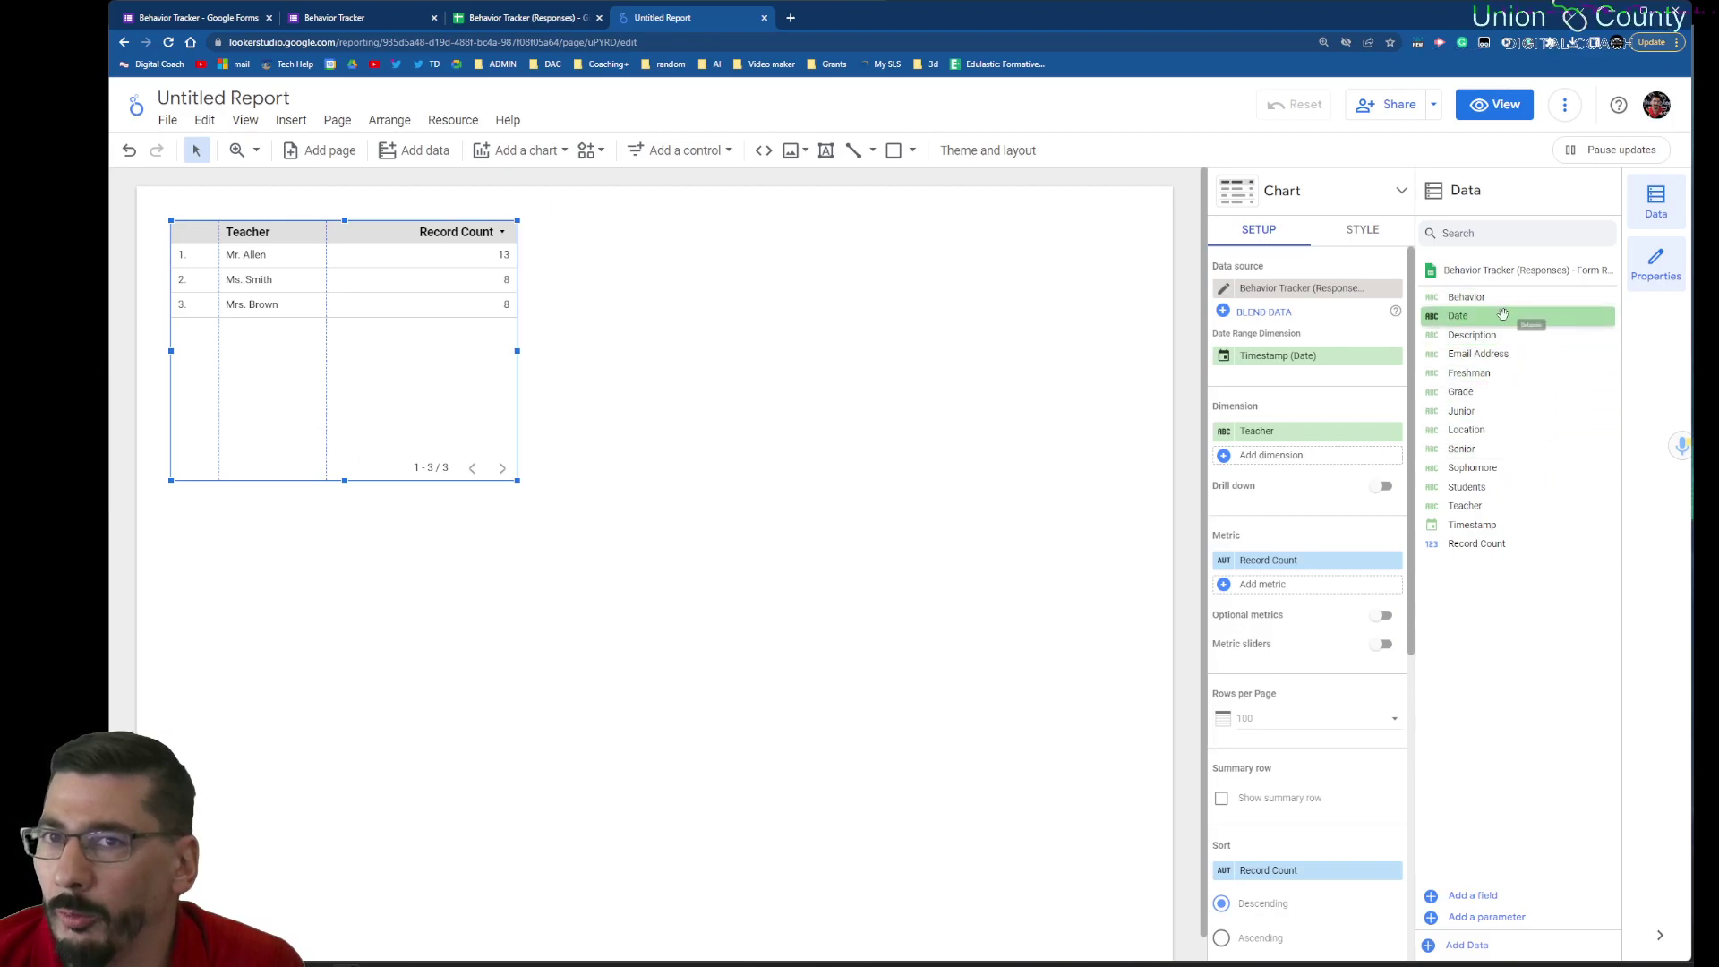
drag(1504, 300, 1312, 462)
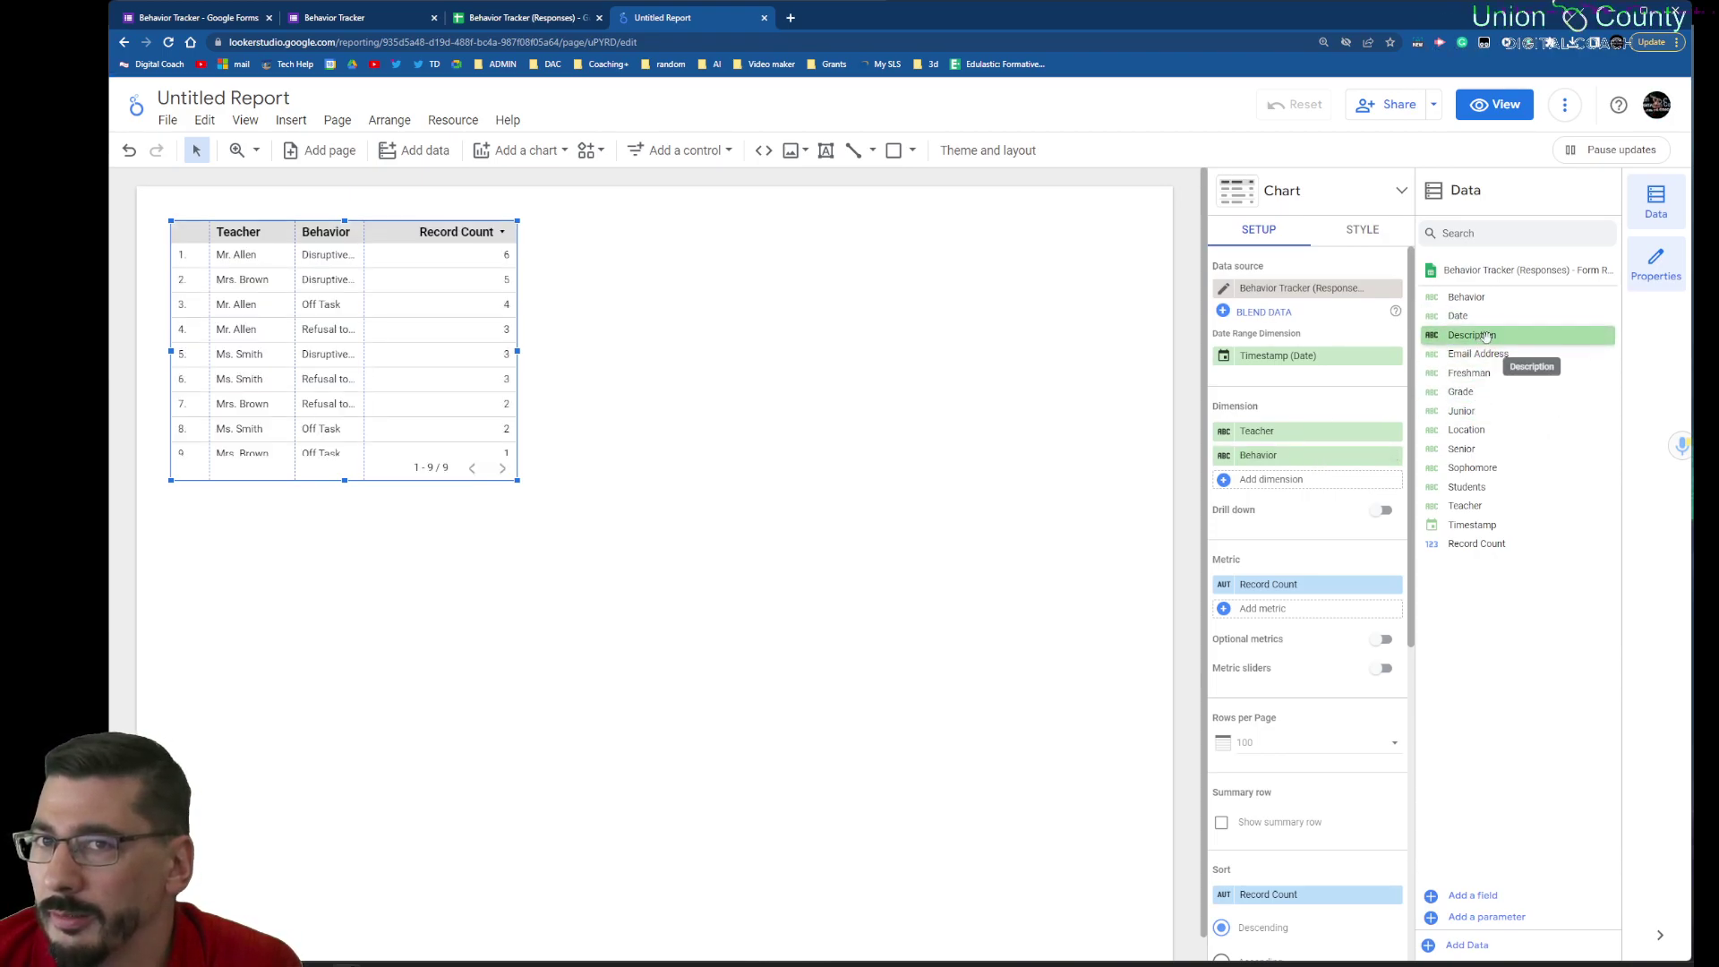
drag(1477, 336, 1369, 494)
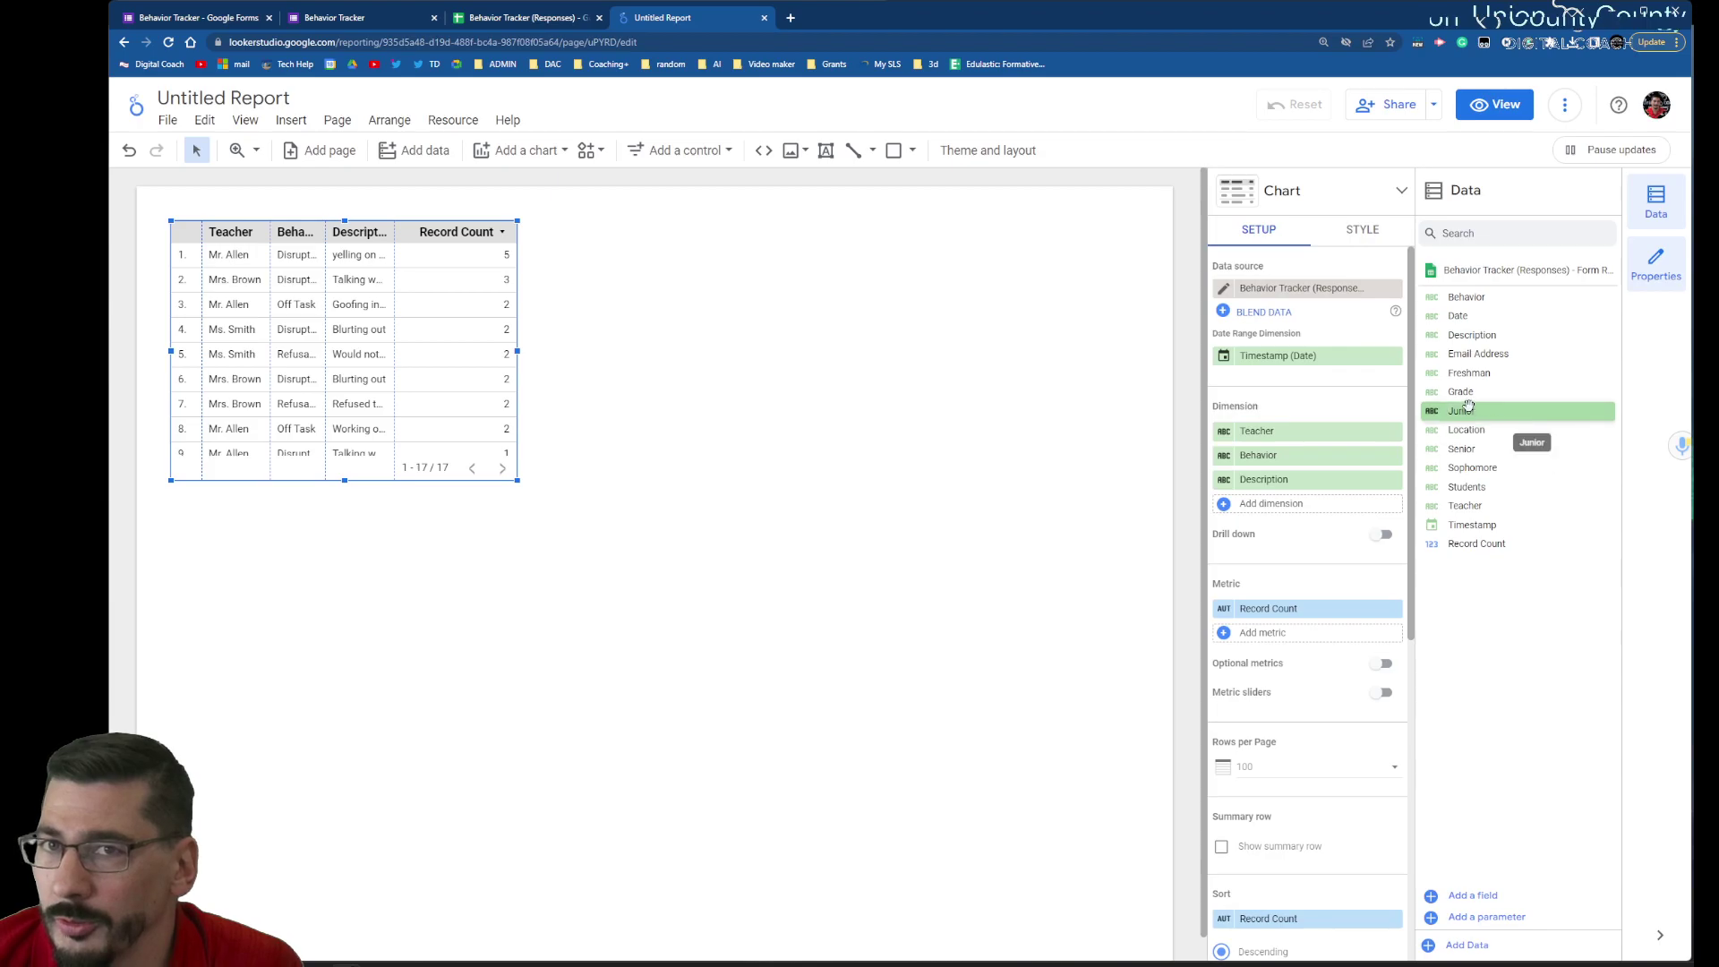
drag(1464, 393, 1317, 507)
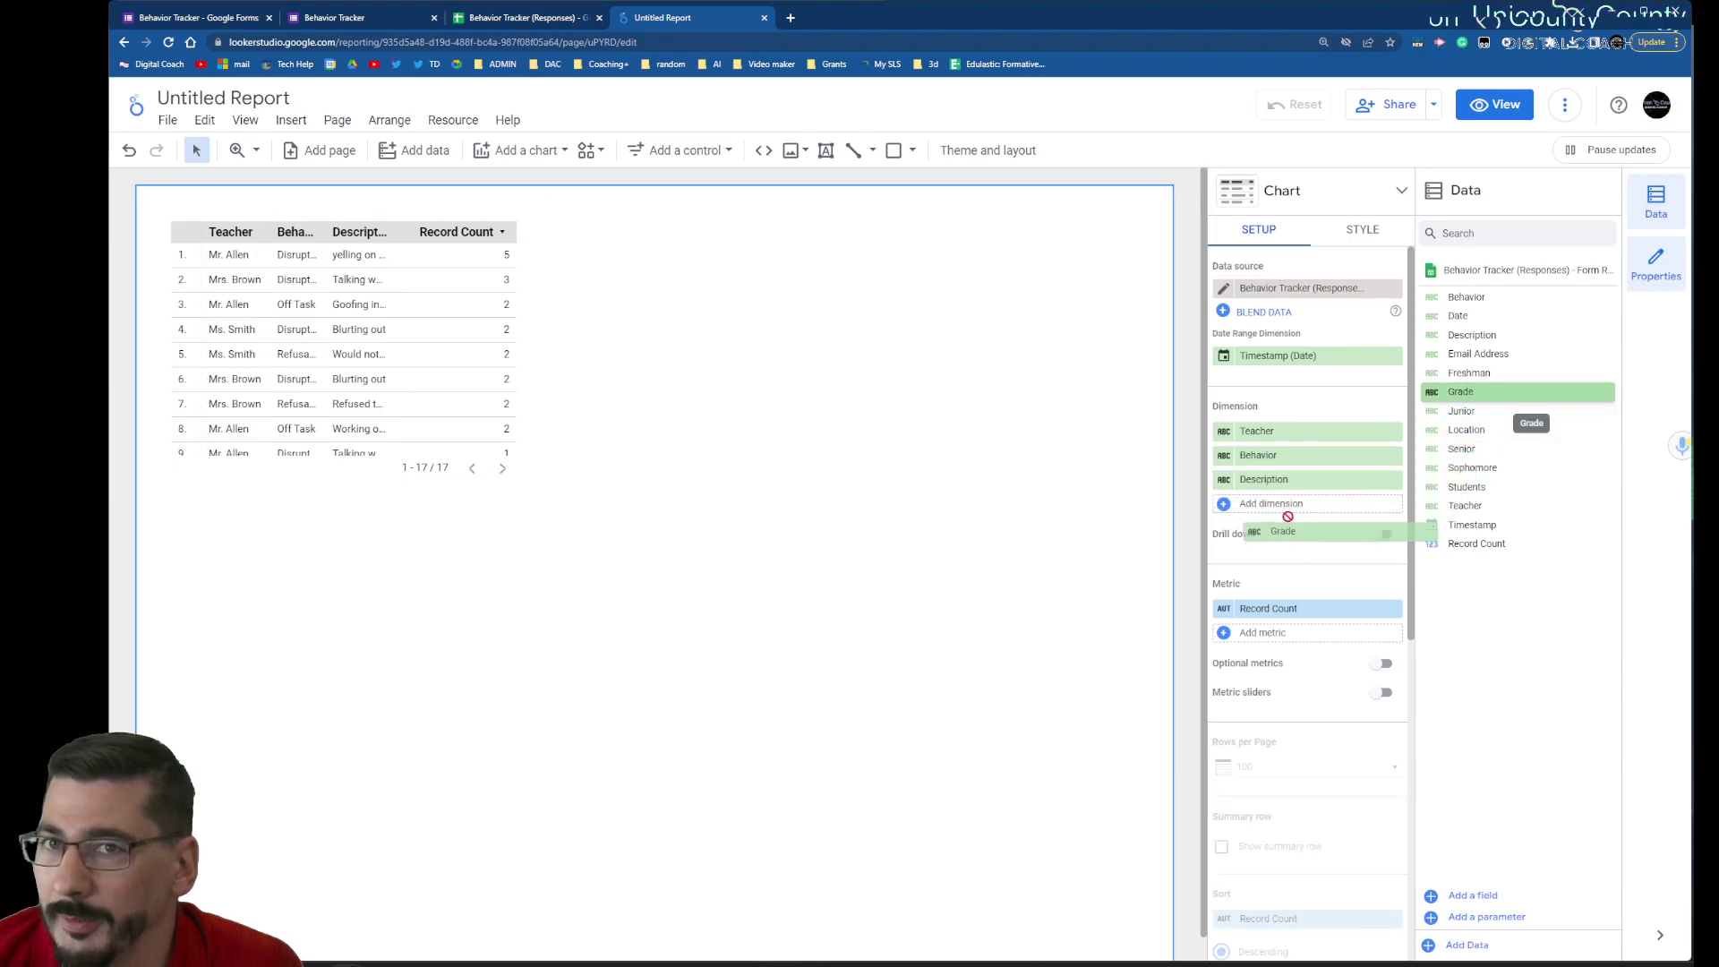
drag(1288, 517, 1289, 508)
drag(1514, 431, 1392, 503)
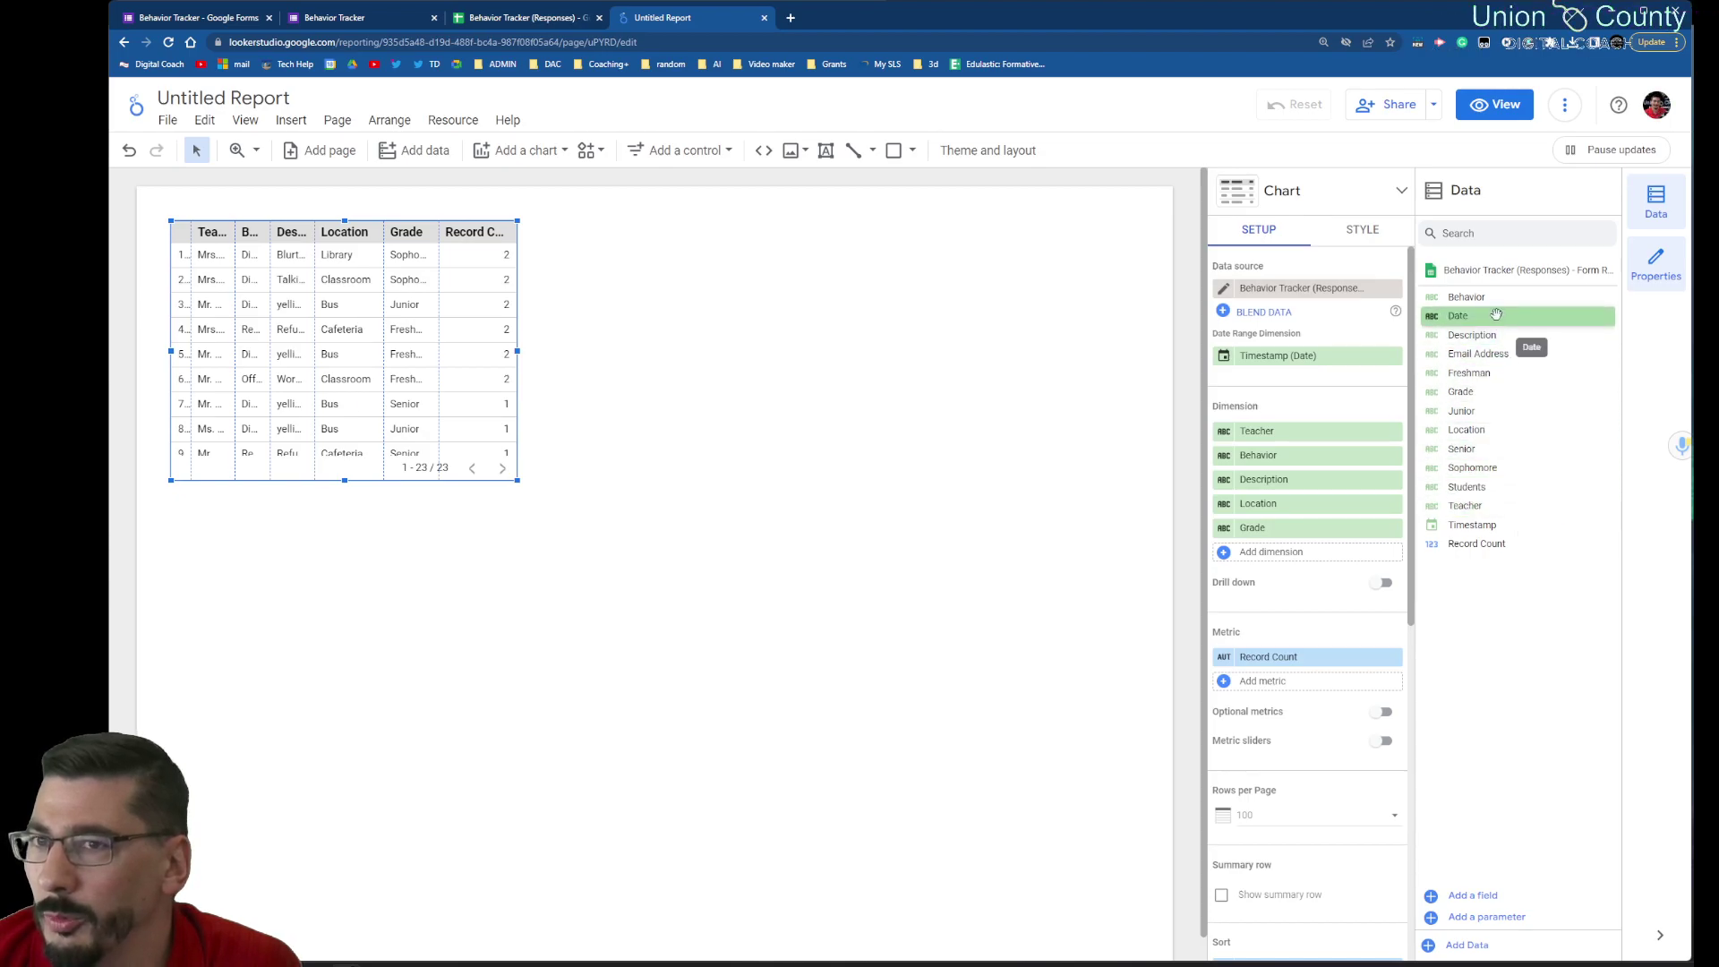
drag(1491, 315, 1313, 562)
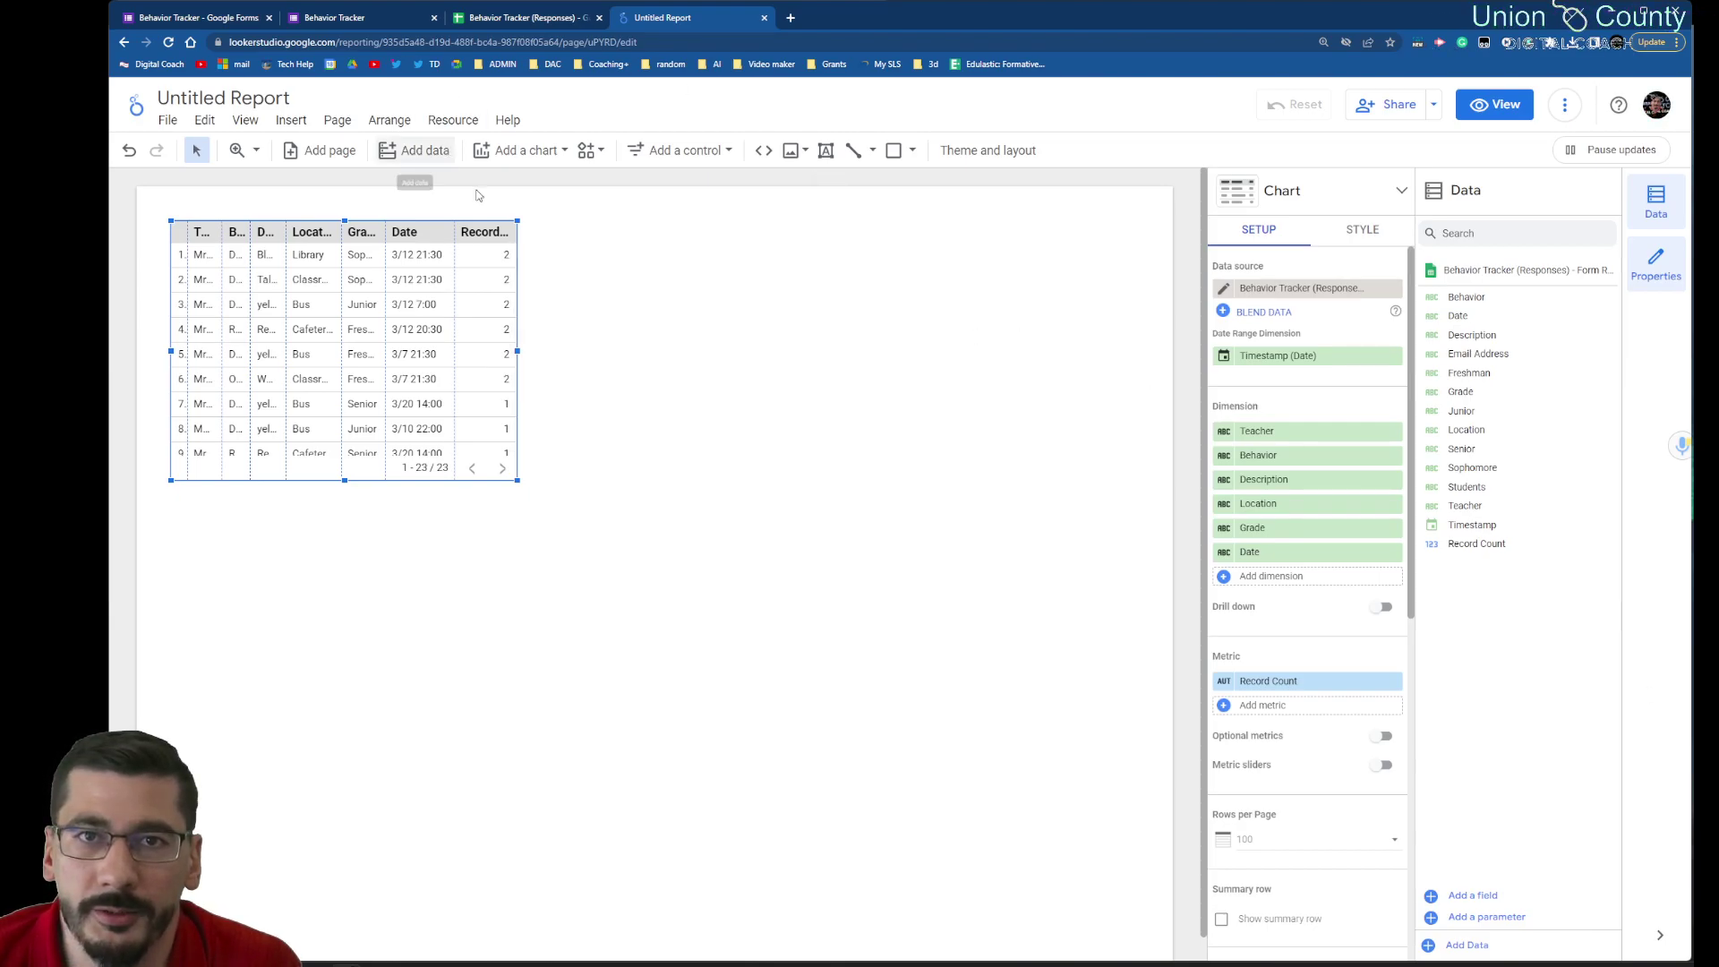
drag(517, 352, 1155, 445)
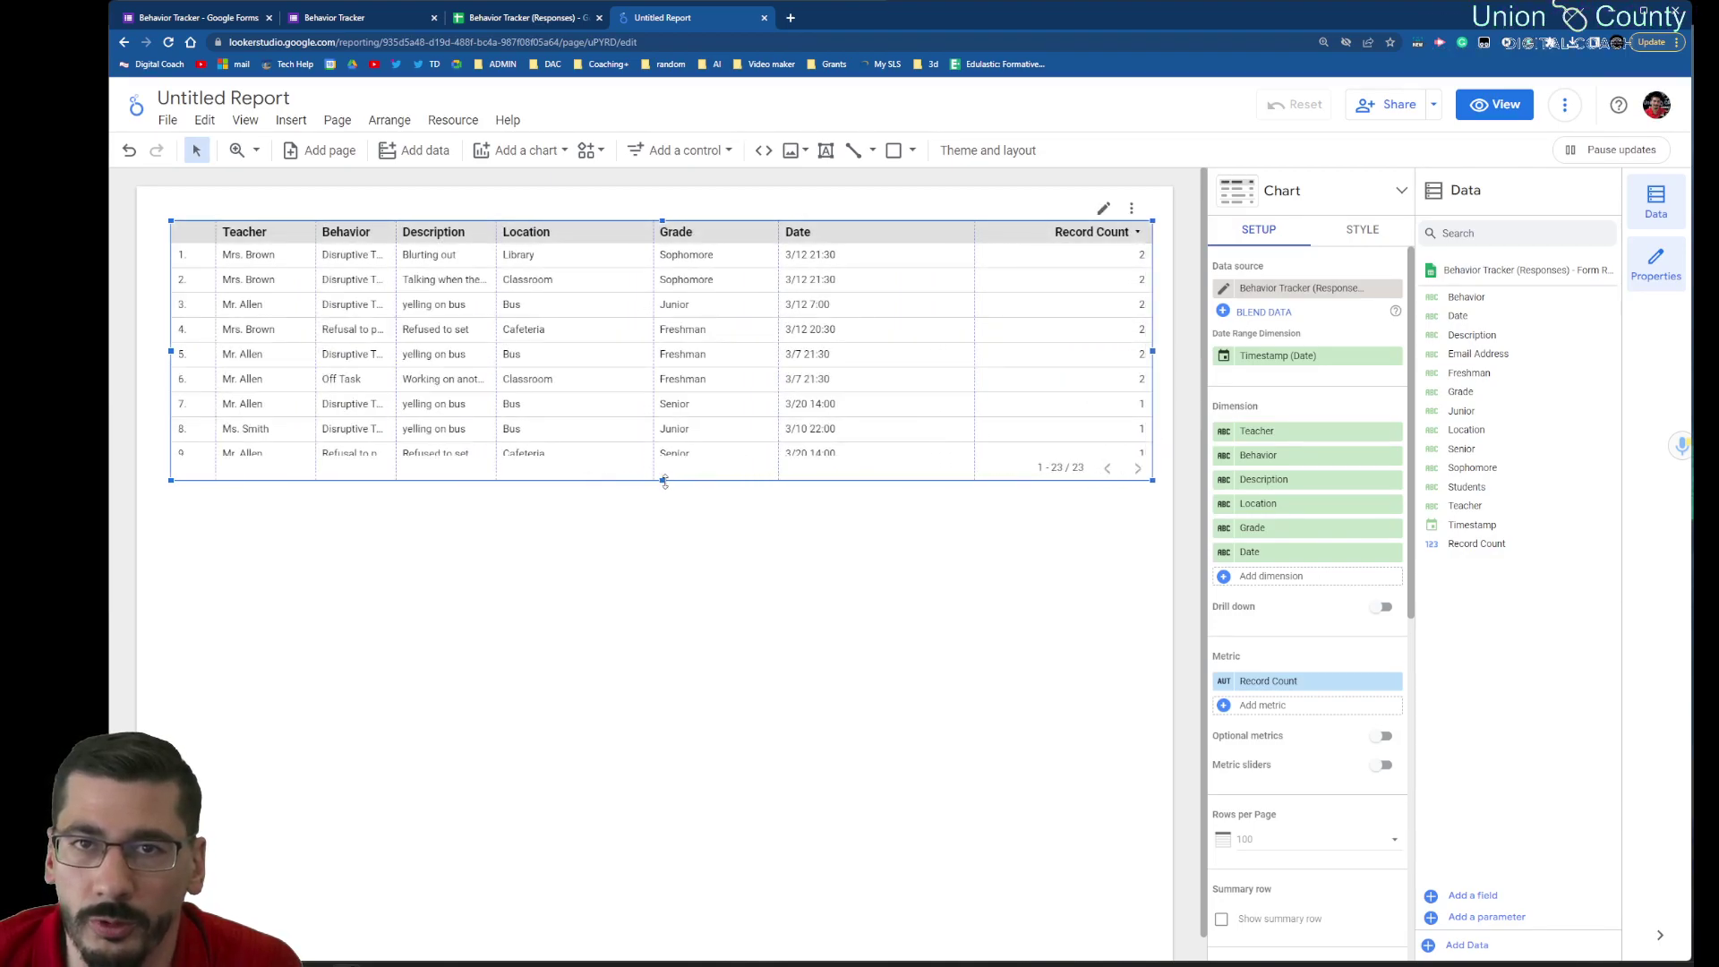
Step: Stretch the table down to show all 23 rows and remove the Record Count metric
drag(663, 481, 664, 851)
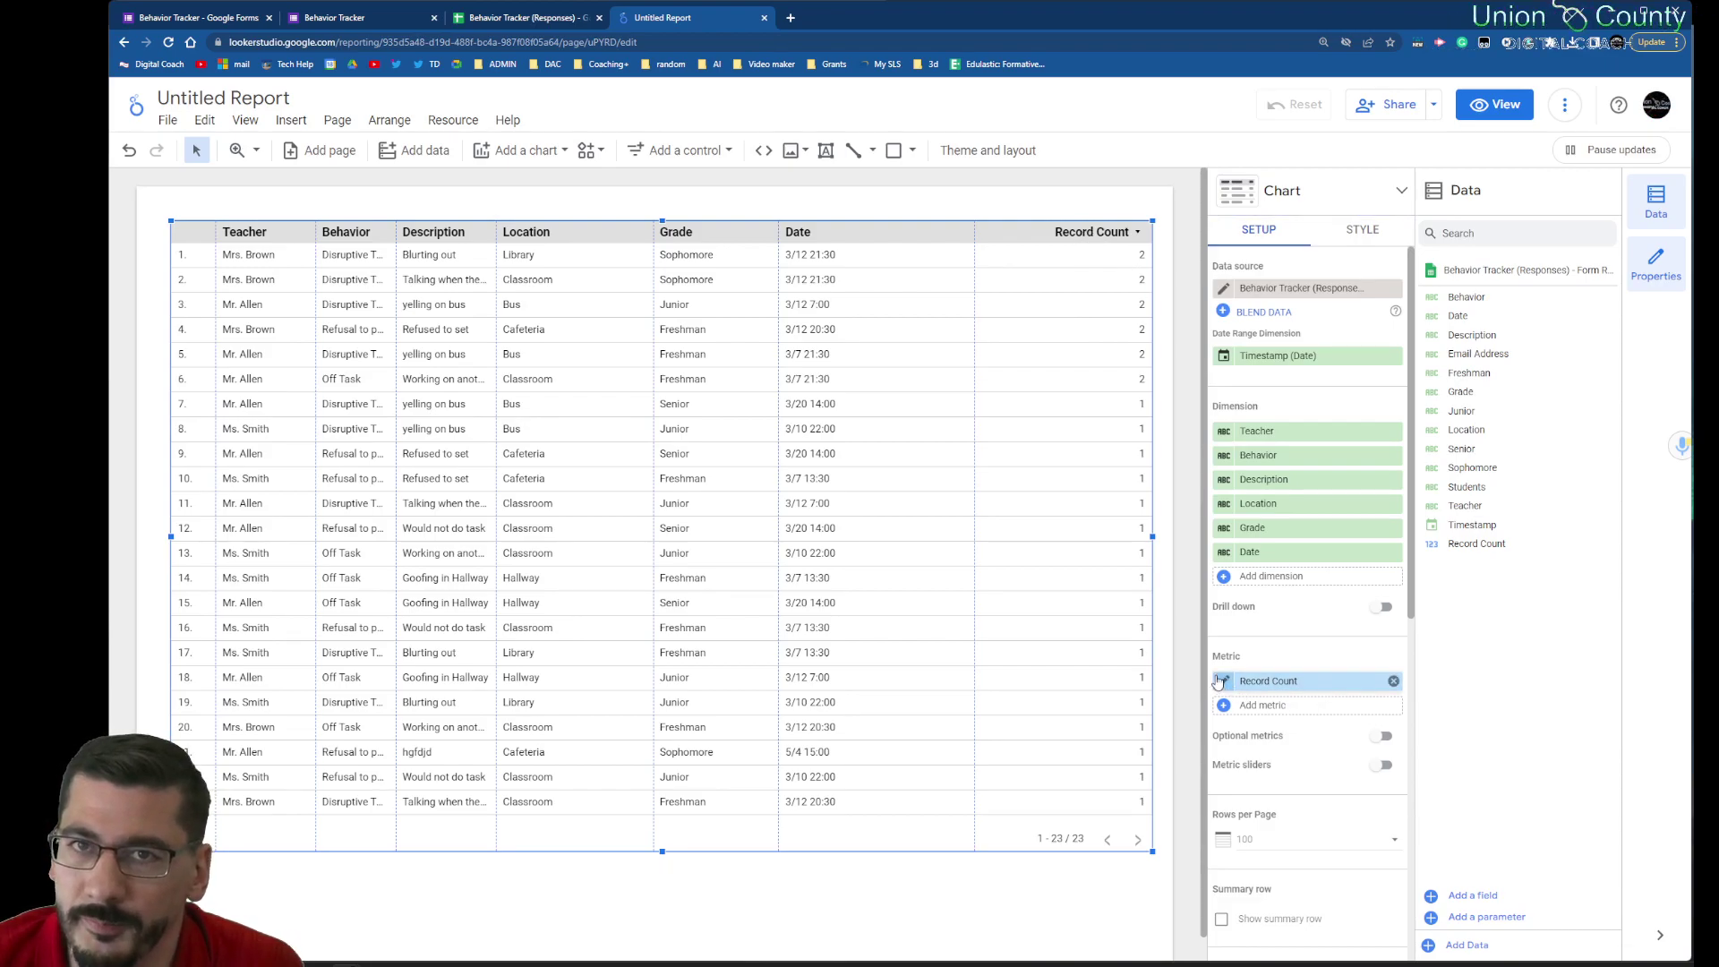
click(1394, 683)
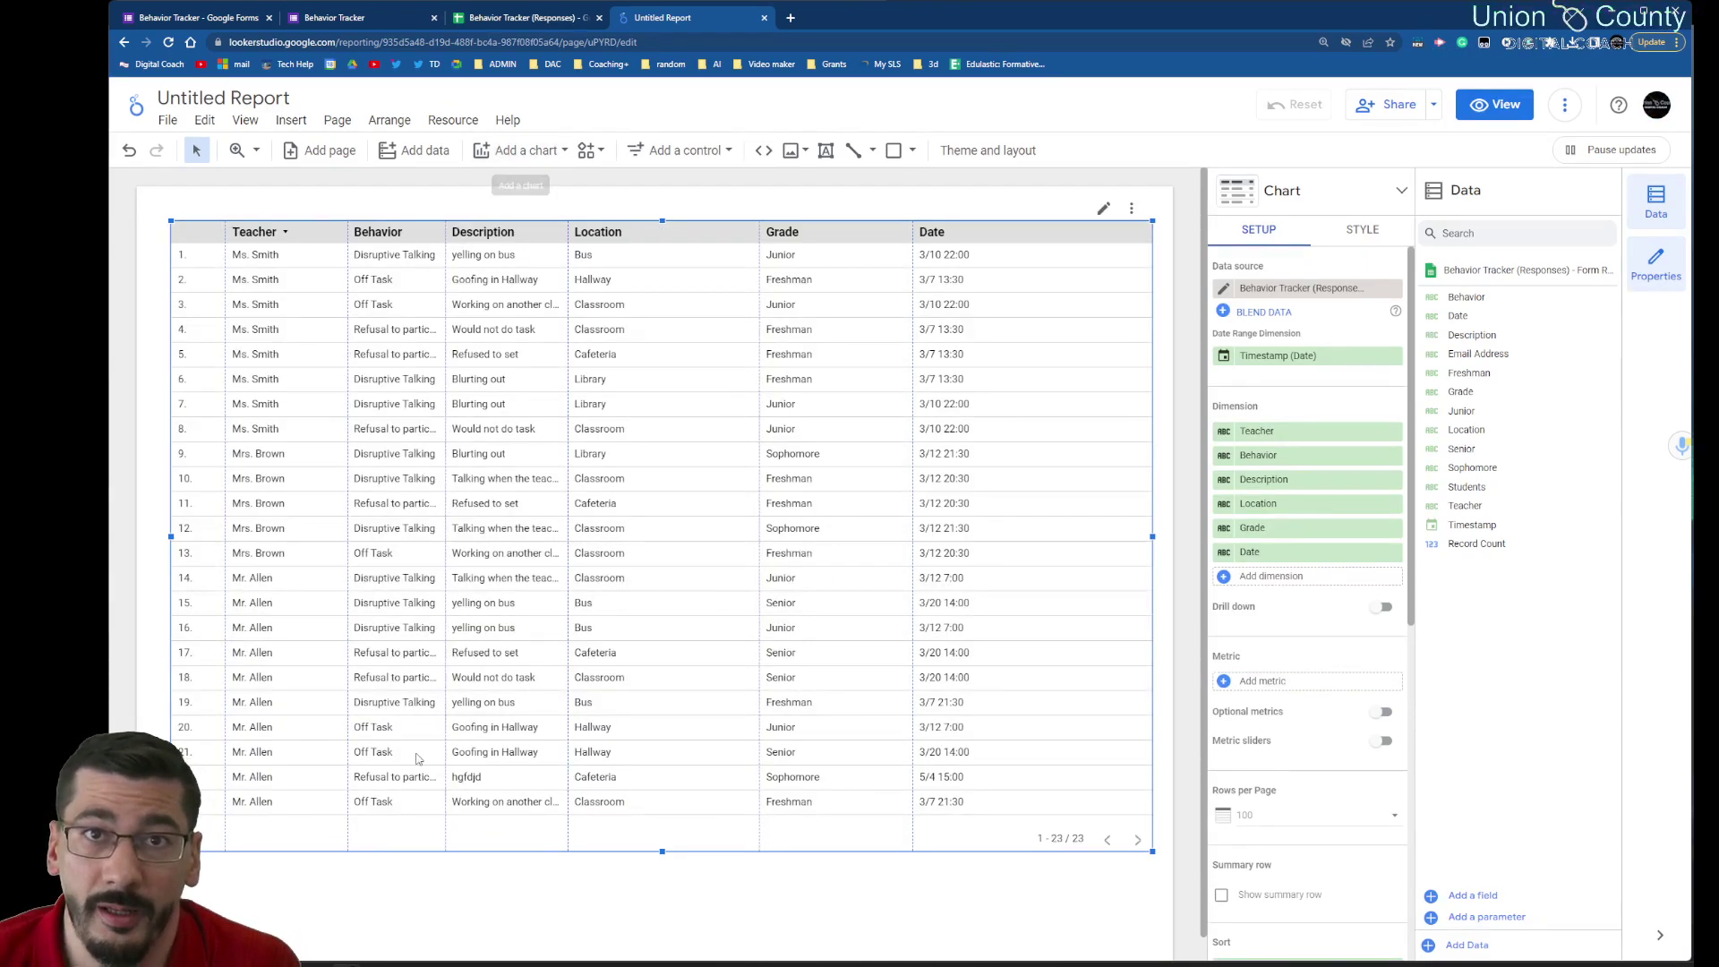
click(577, 17)
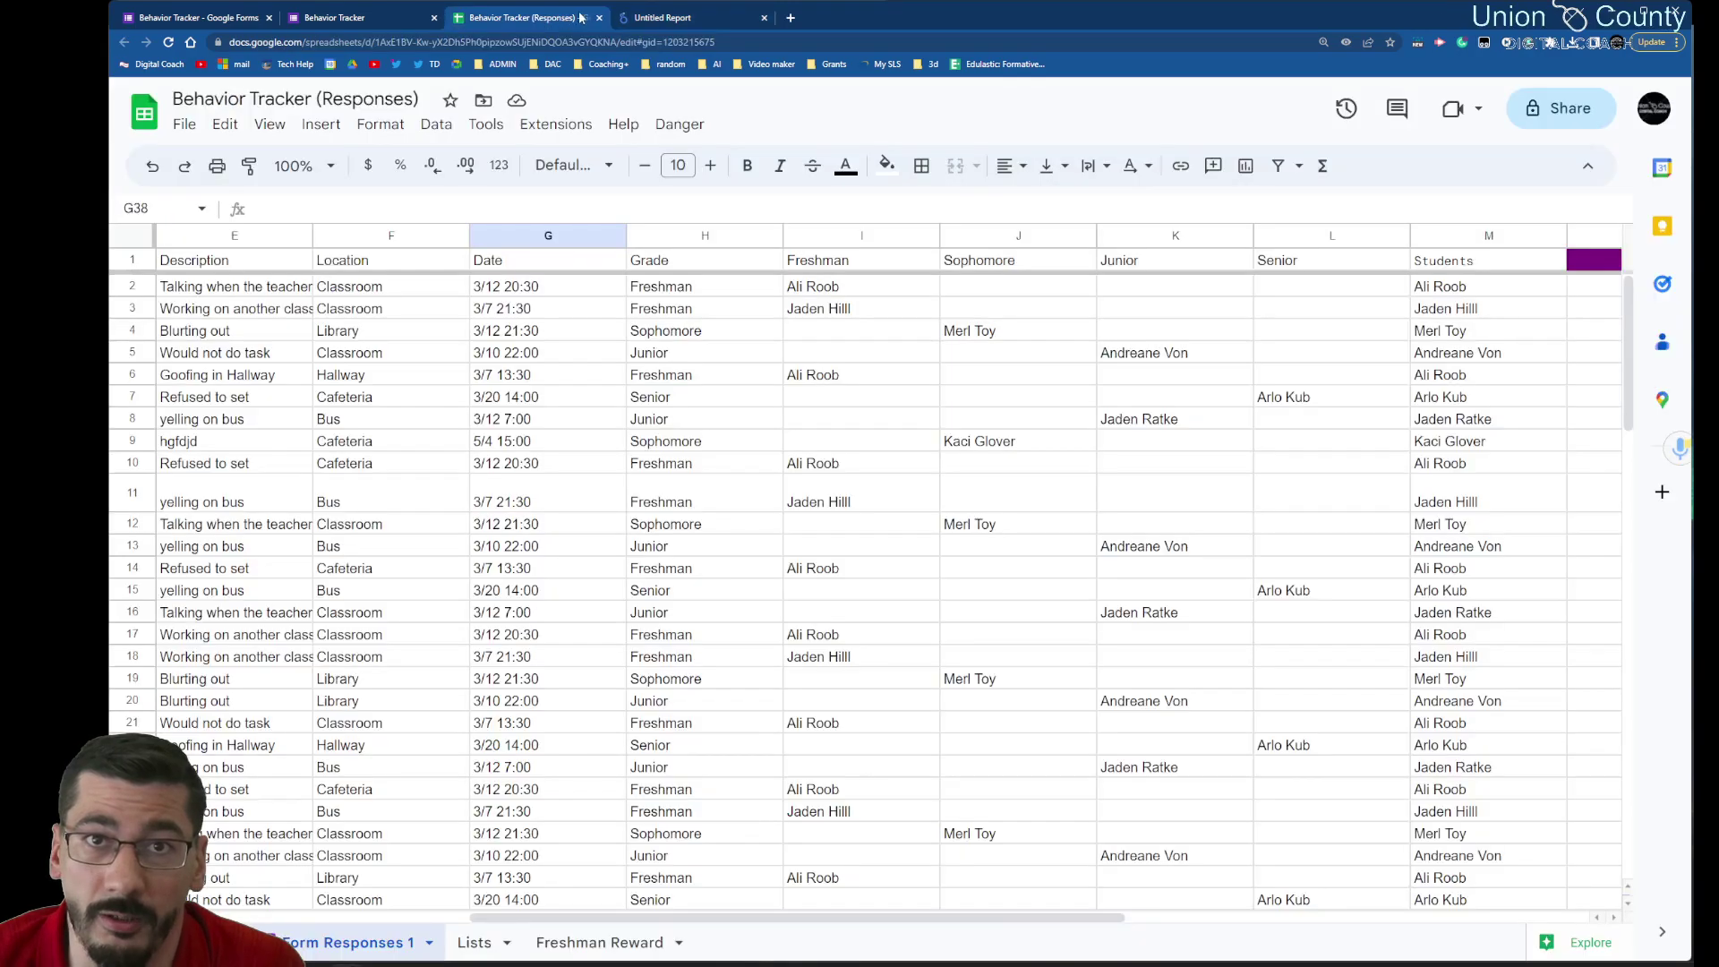
click(662, 17)
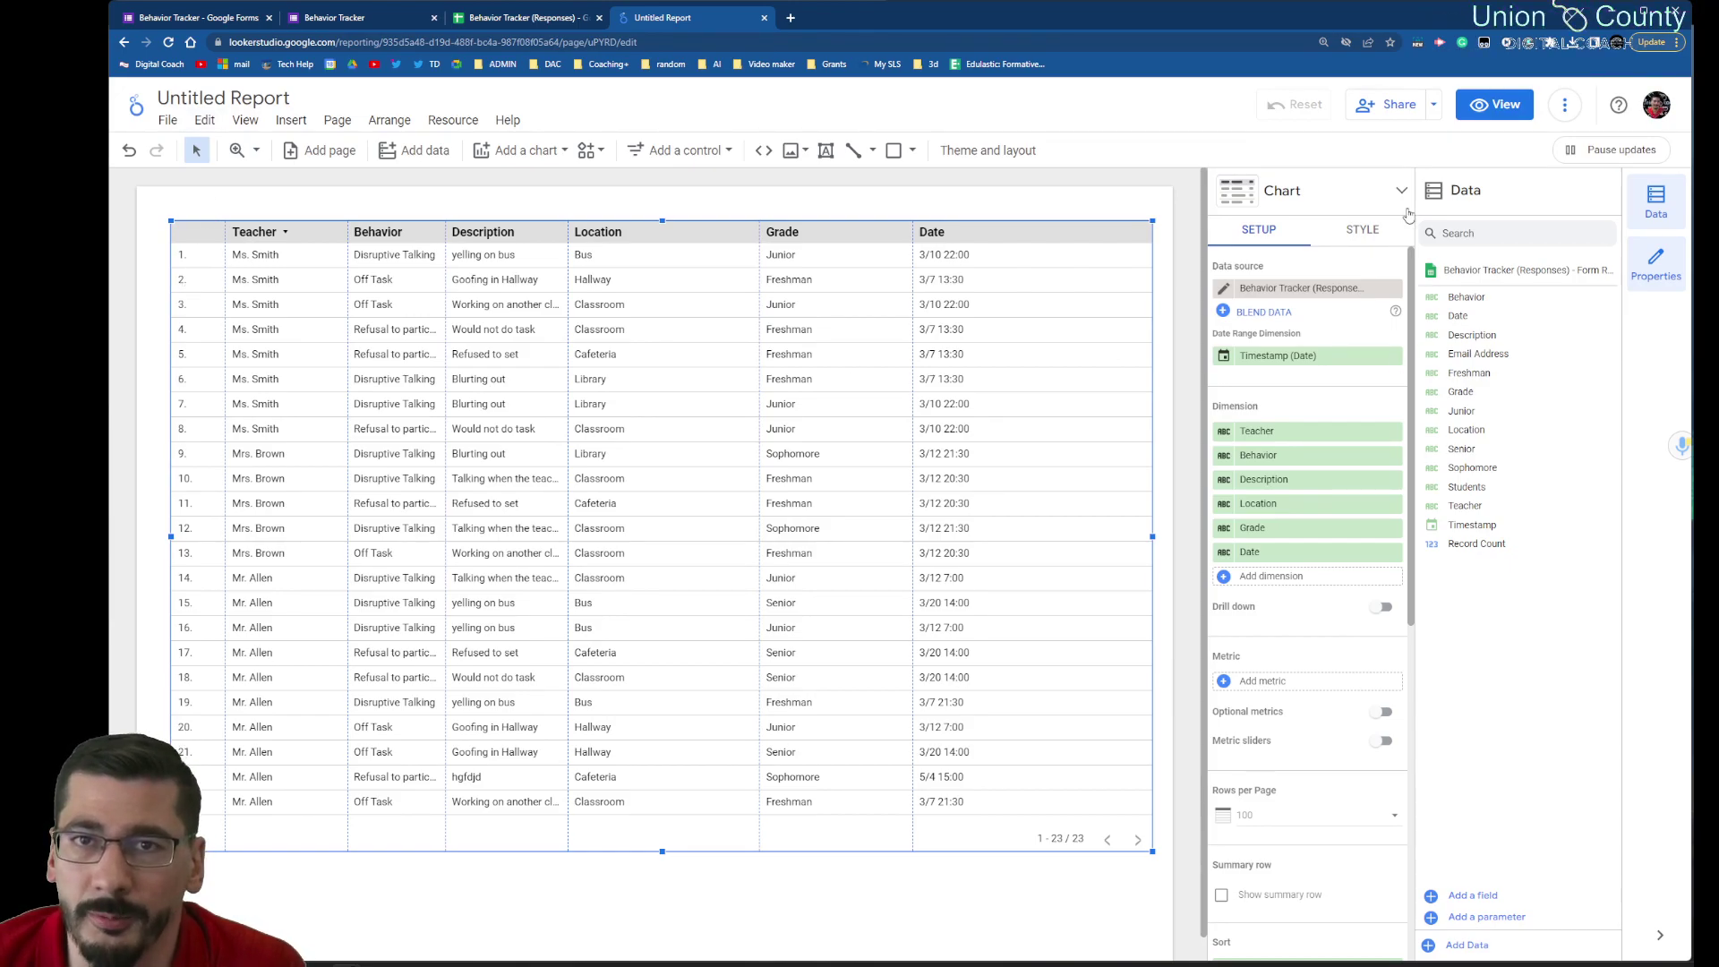
Step: Turn off the table's row numbers, leaving pagination on so the footer shows
click(1371, 234)
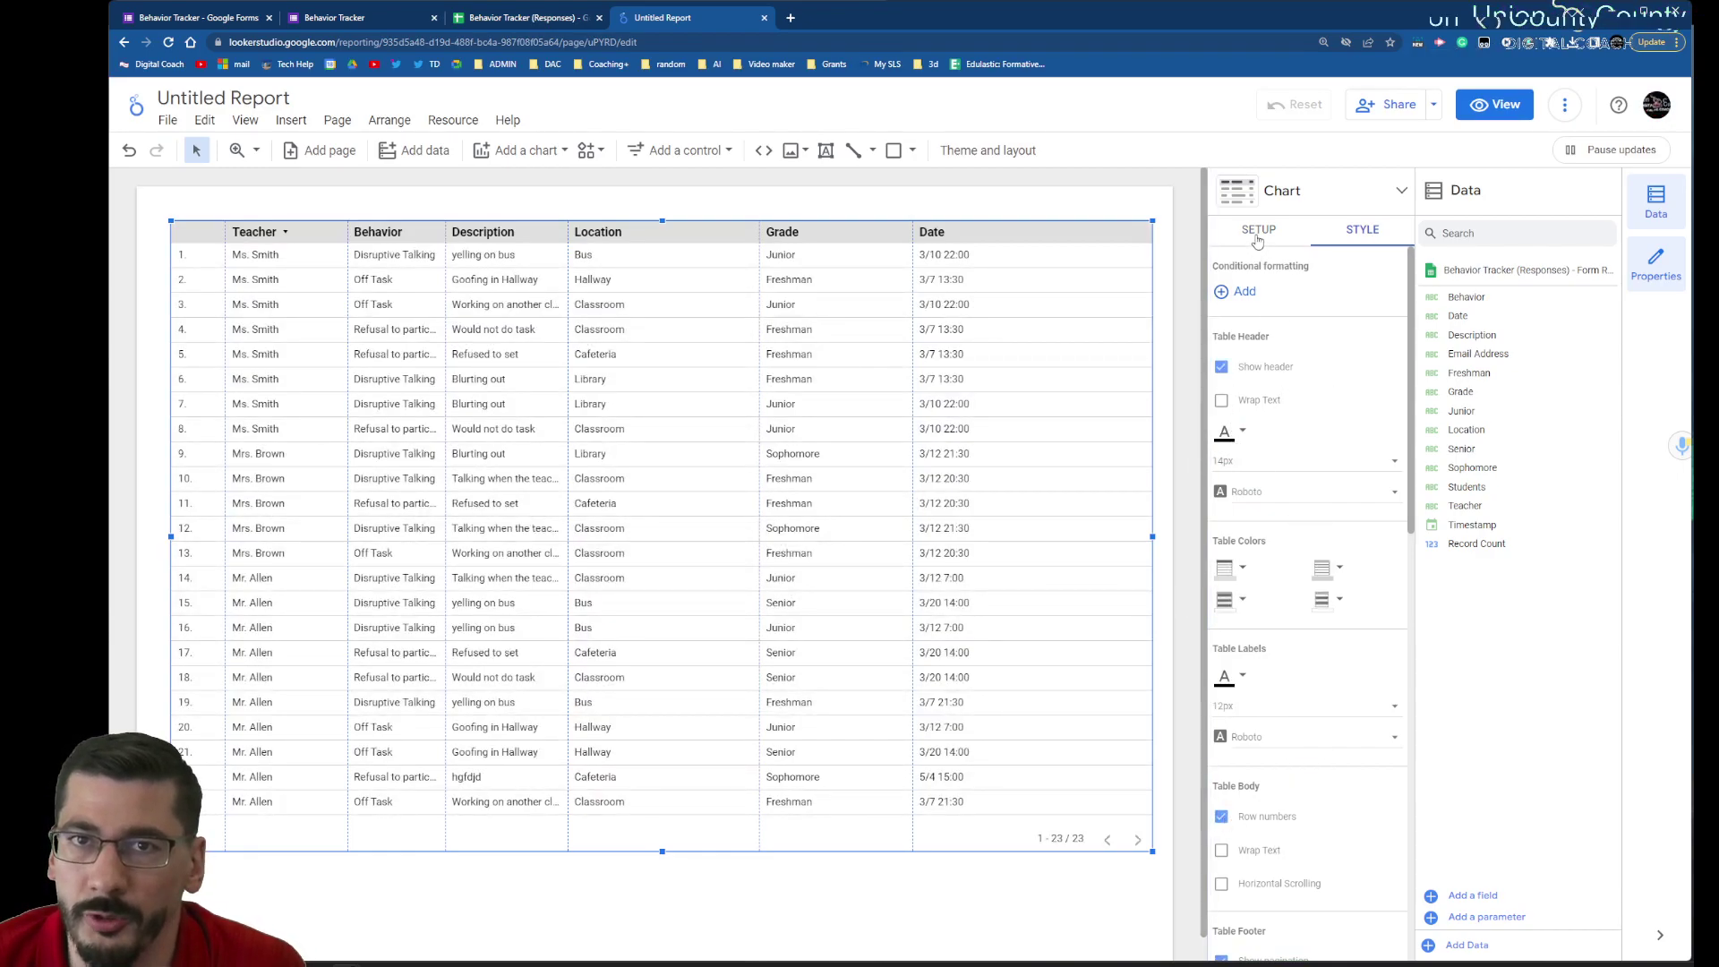
click(1131, 215)
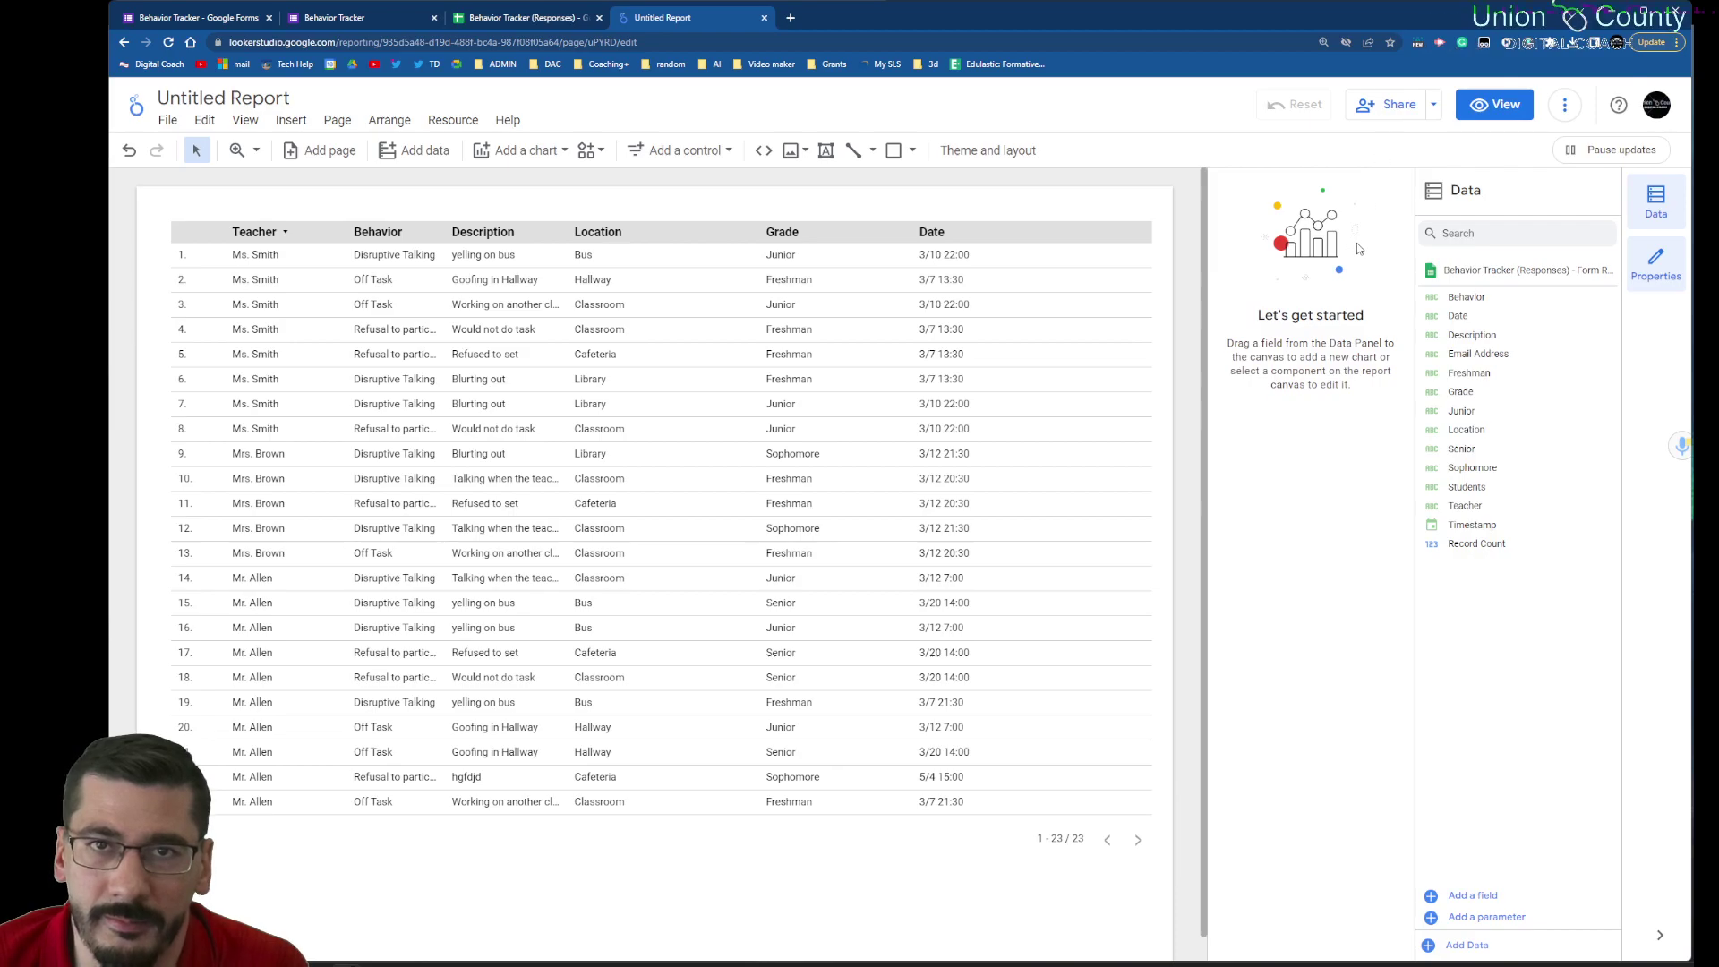
click(955, 450)
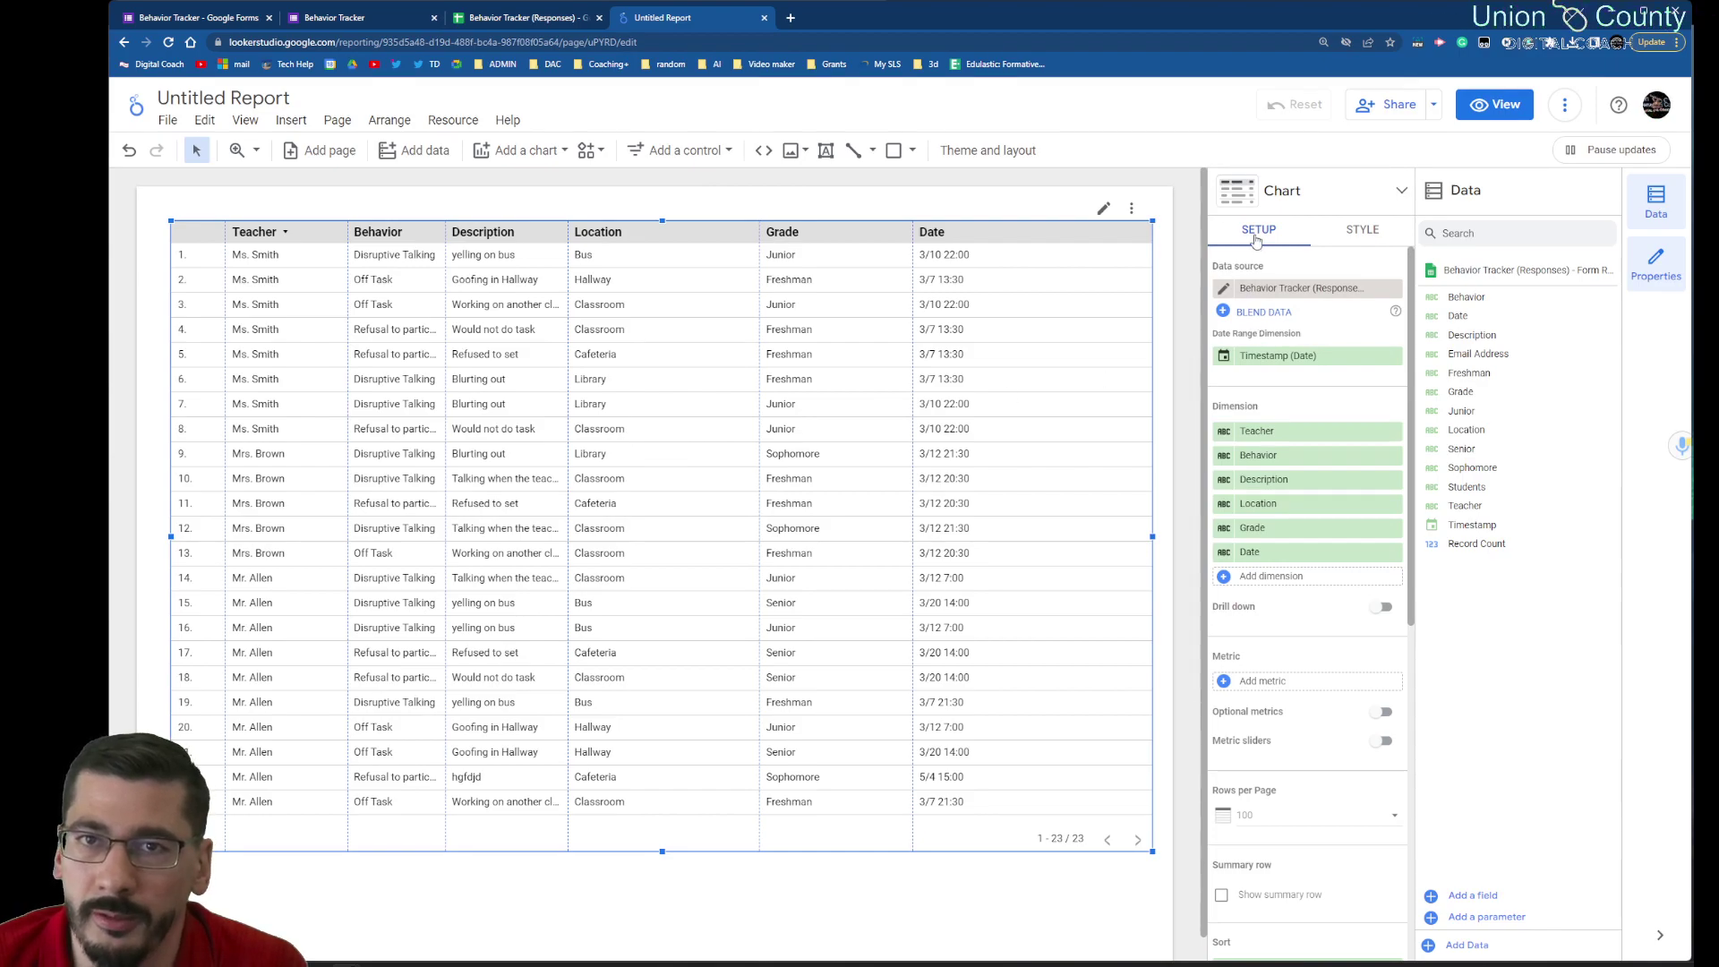
click(1343, 235)
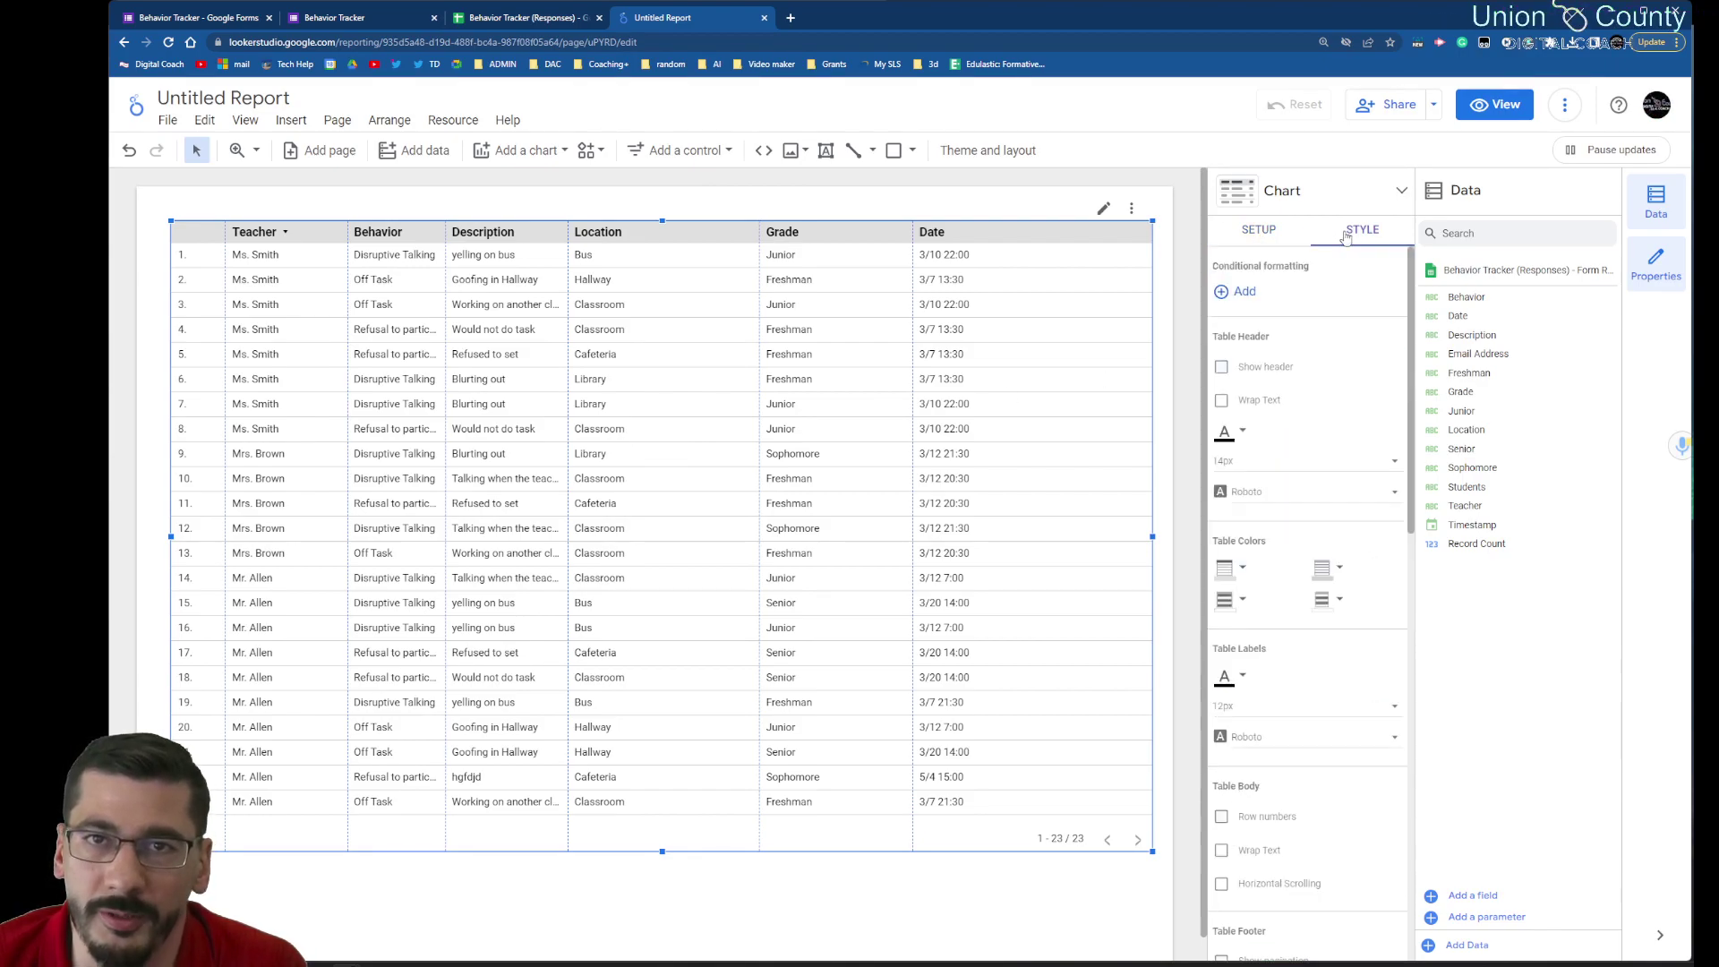
click(1222, 818)
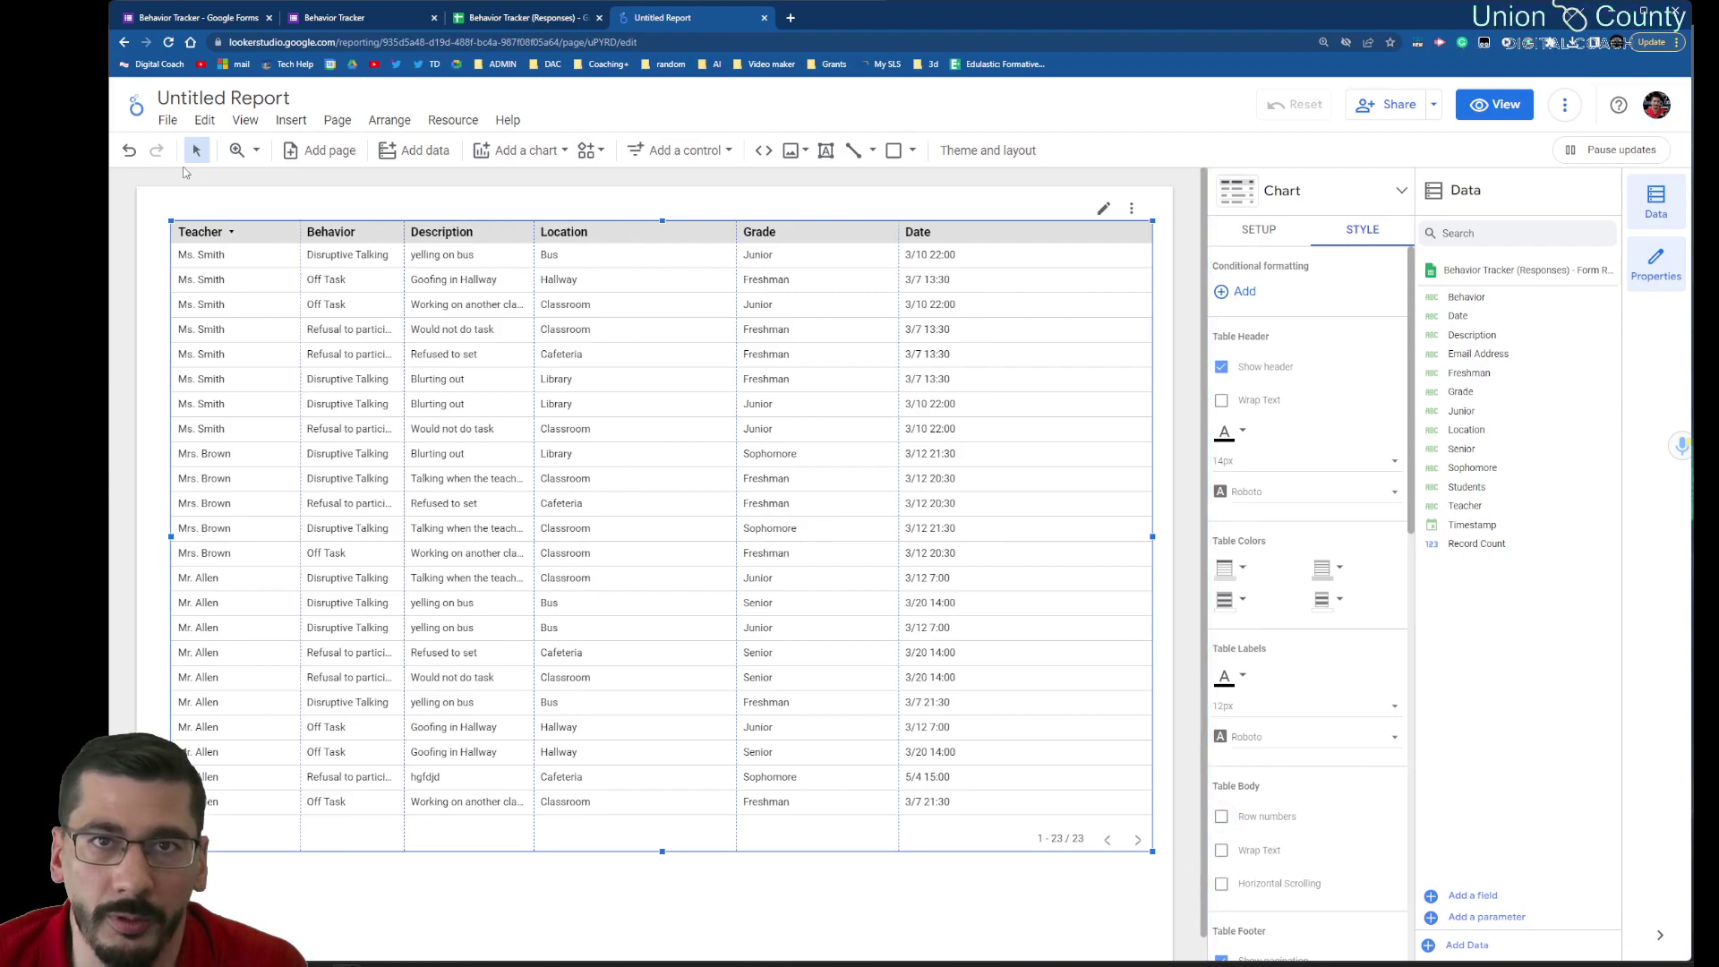
scroll(1243, 703, down, 3)
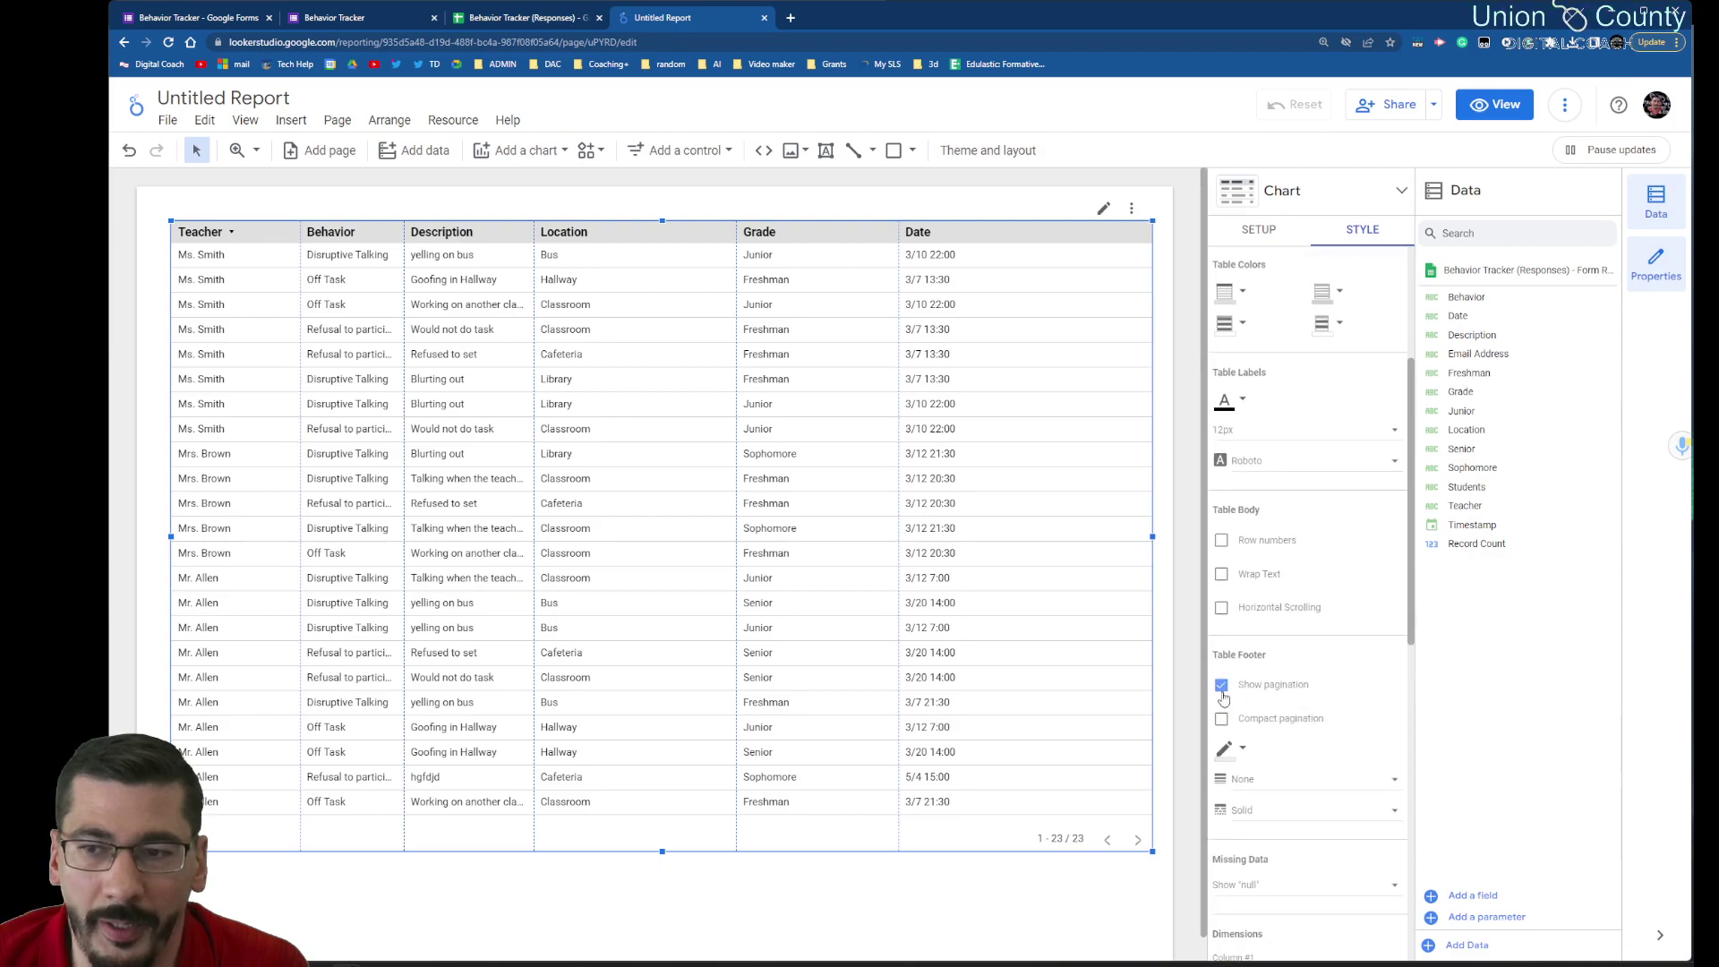
click(1223, 686)
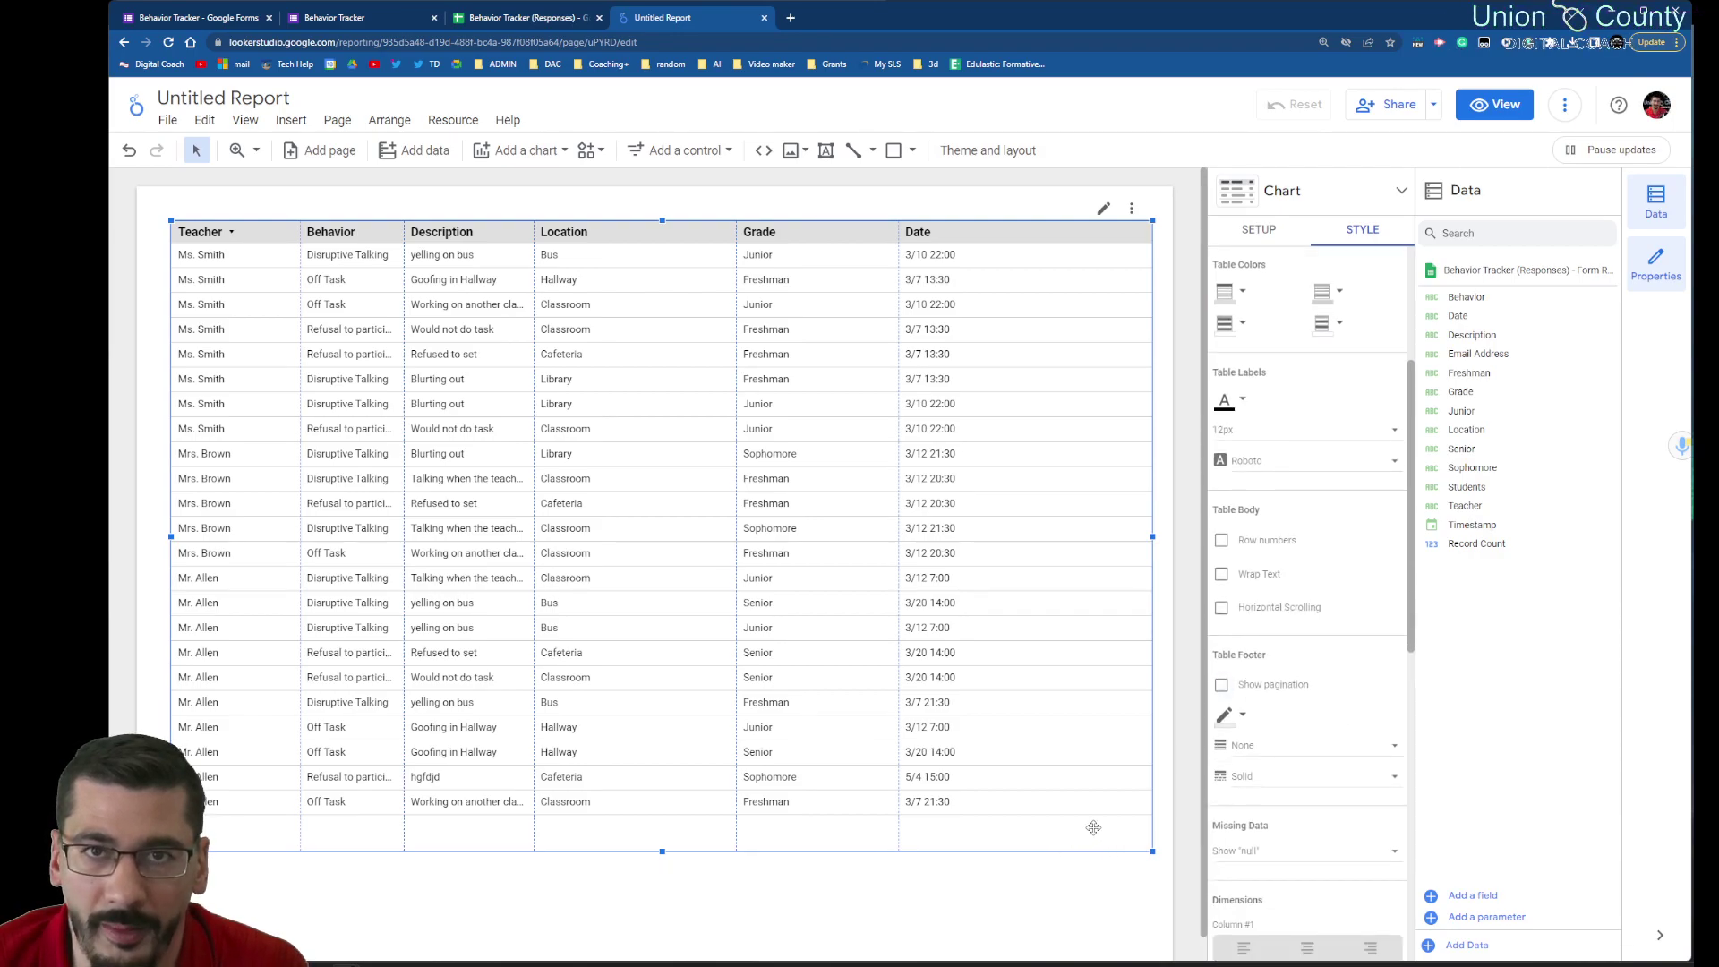
click(1221, 685)
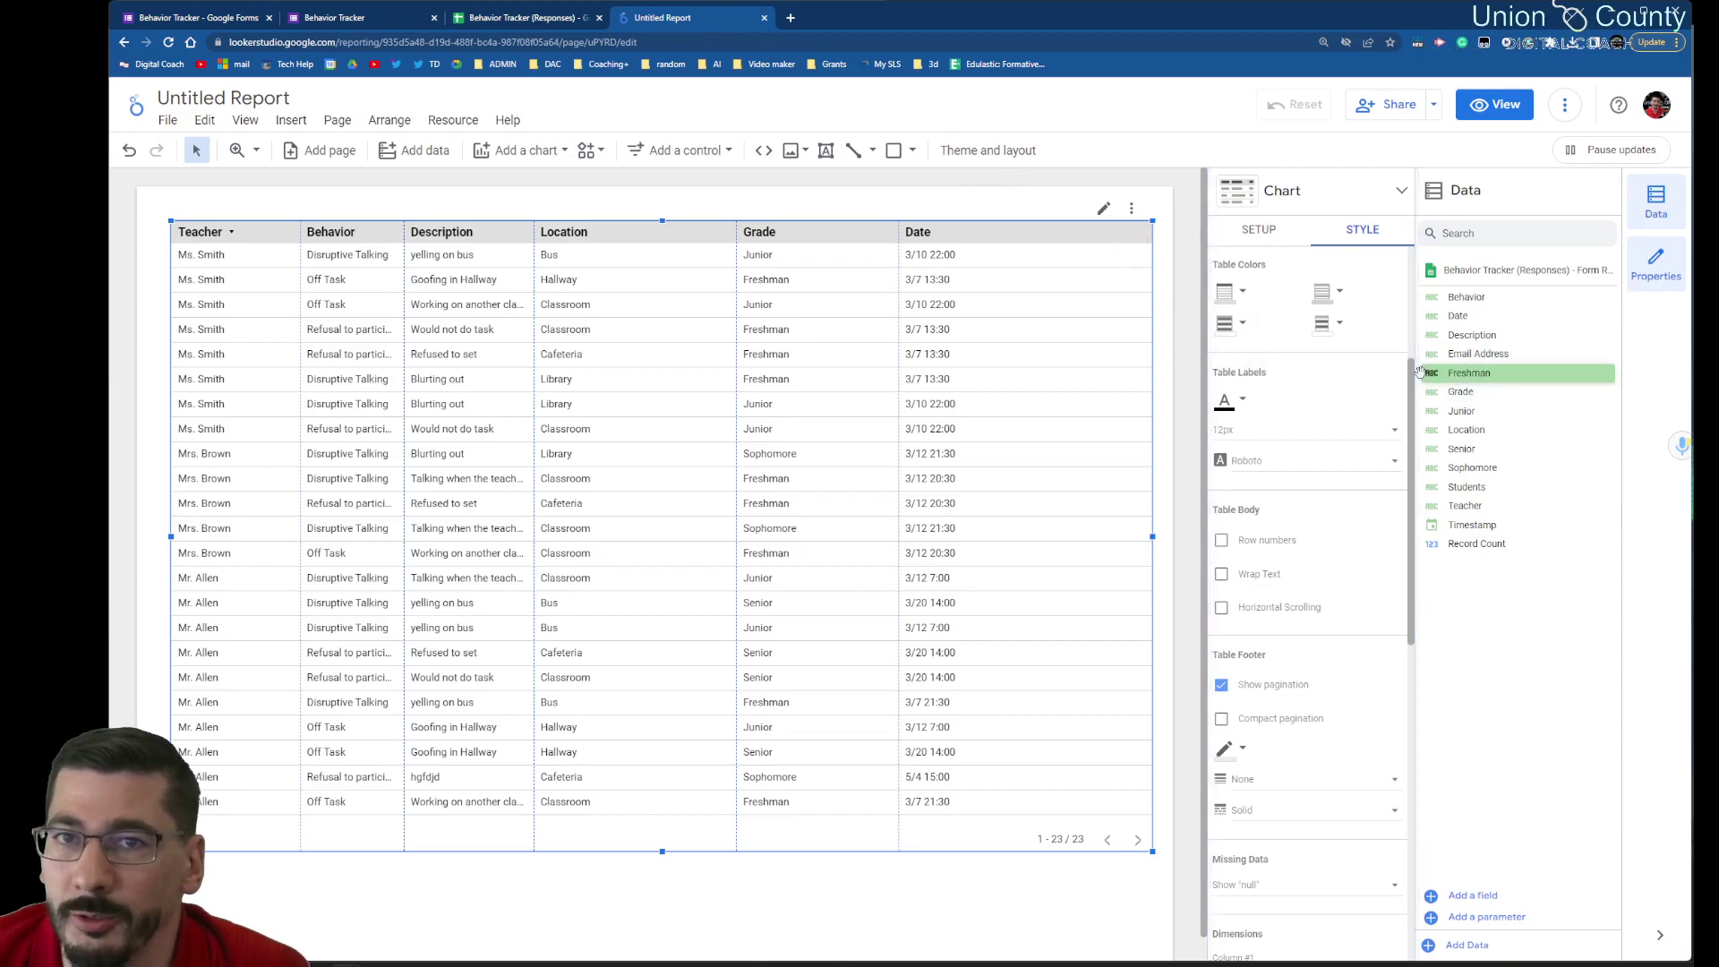
Step: Colour the table rows light, alternating rows light green, and the header row blue
click(1336, 296)
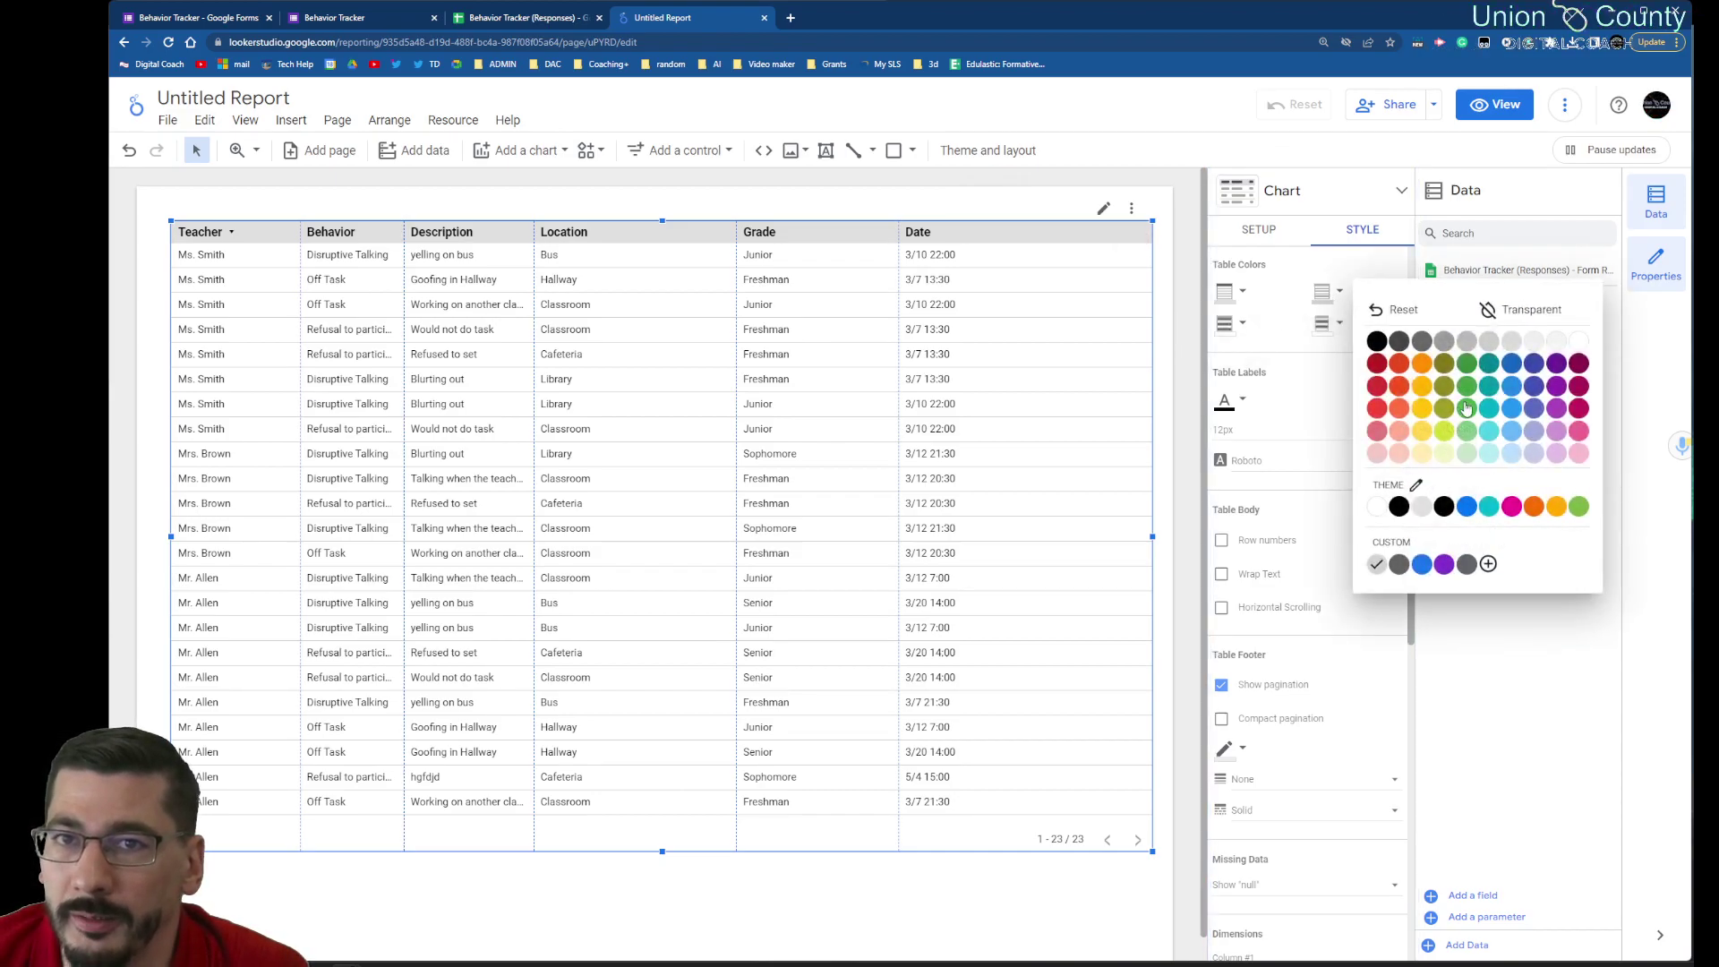
click(1512, 454)
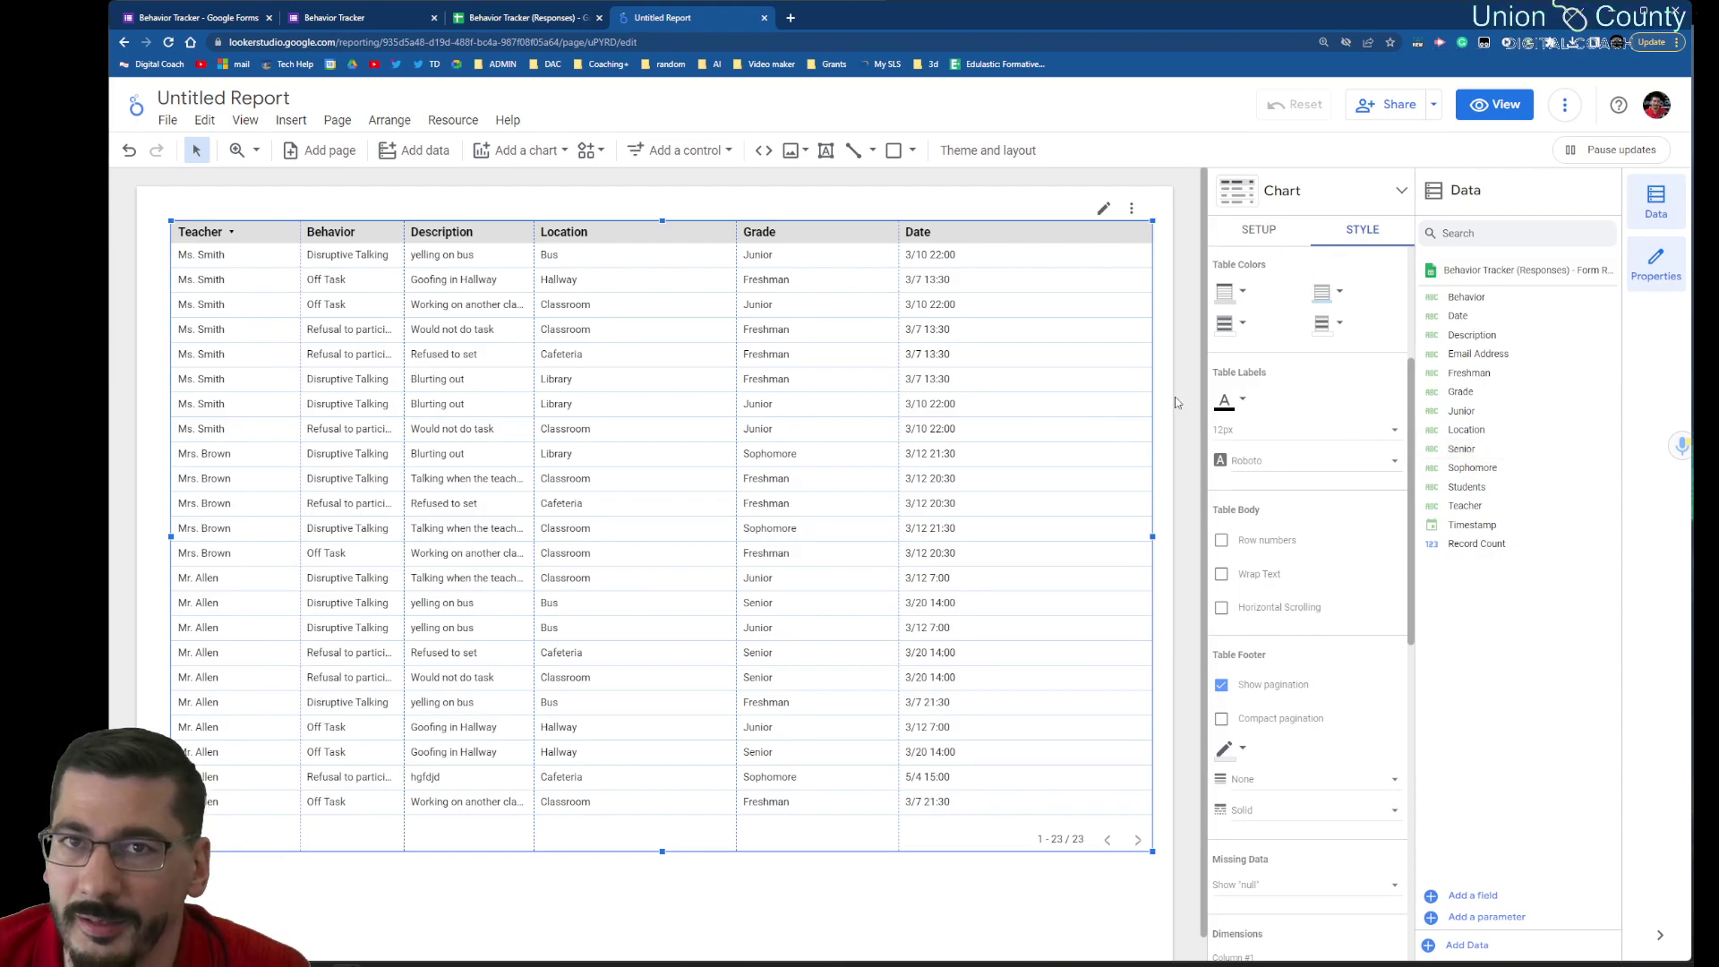
click(1240, 324)
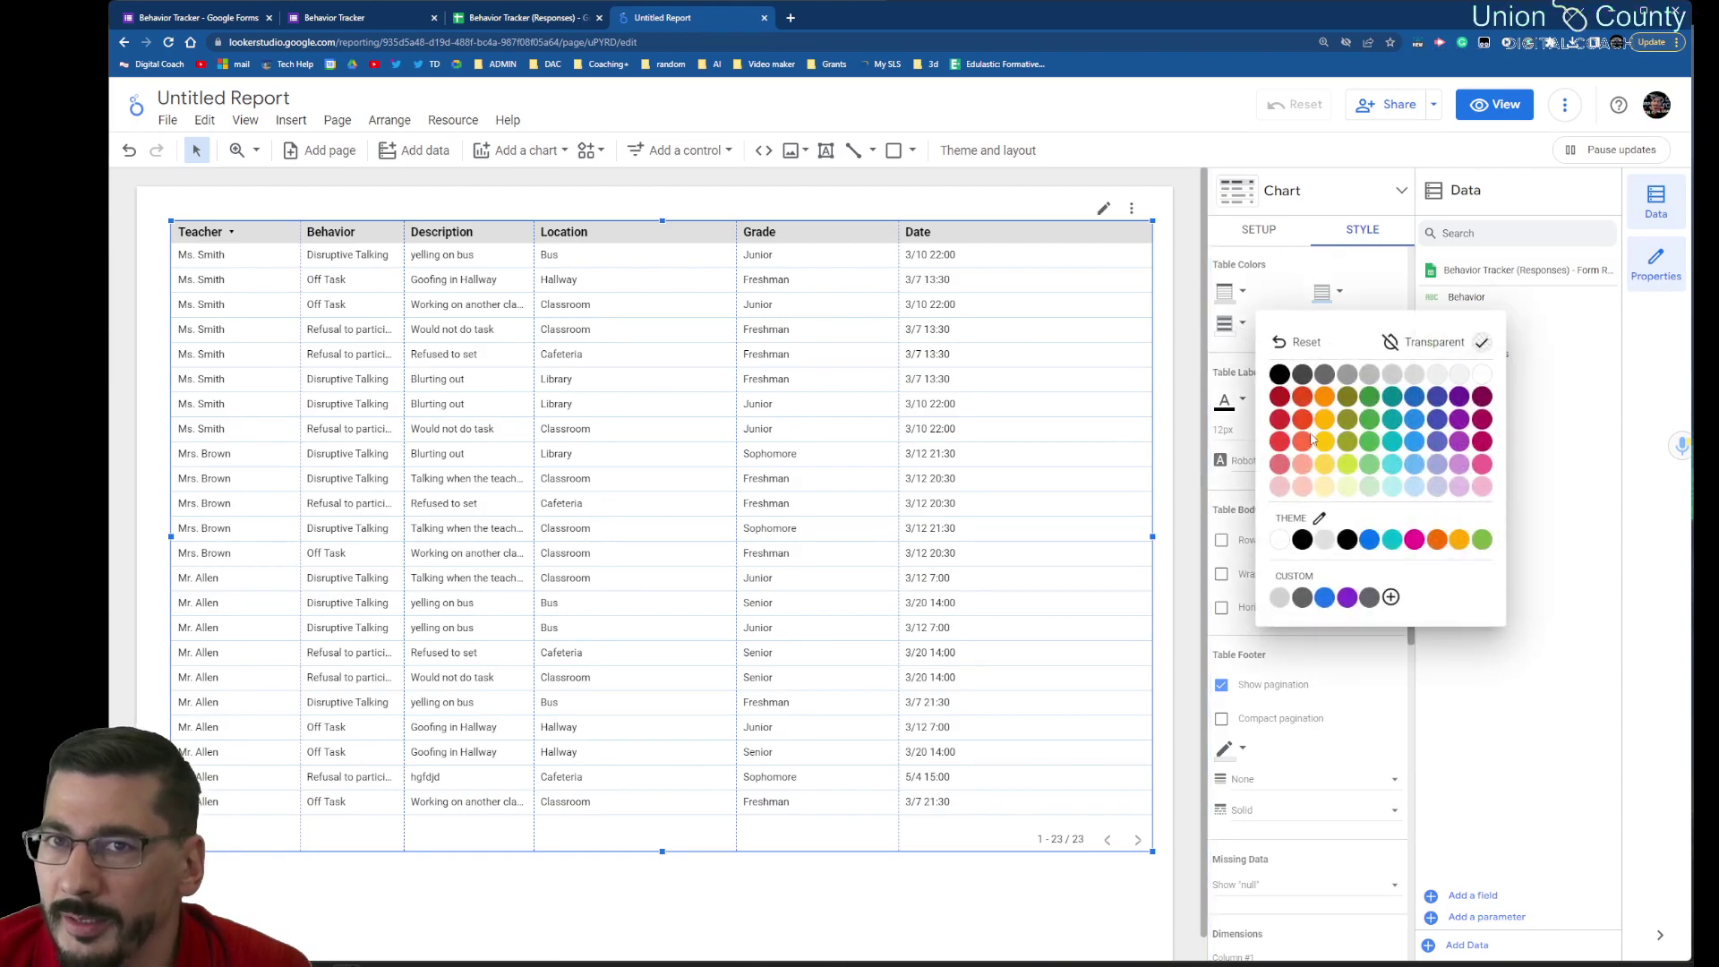
click(1367, 487)
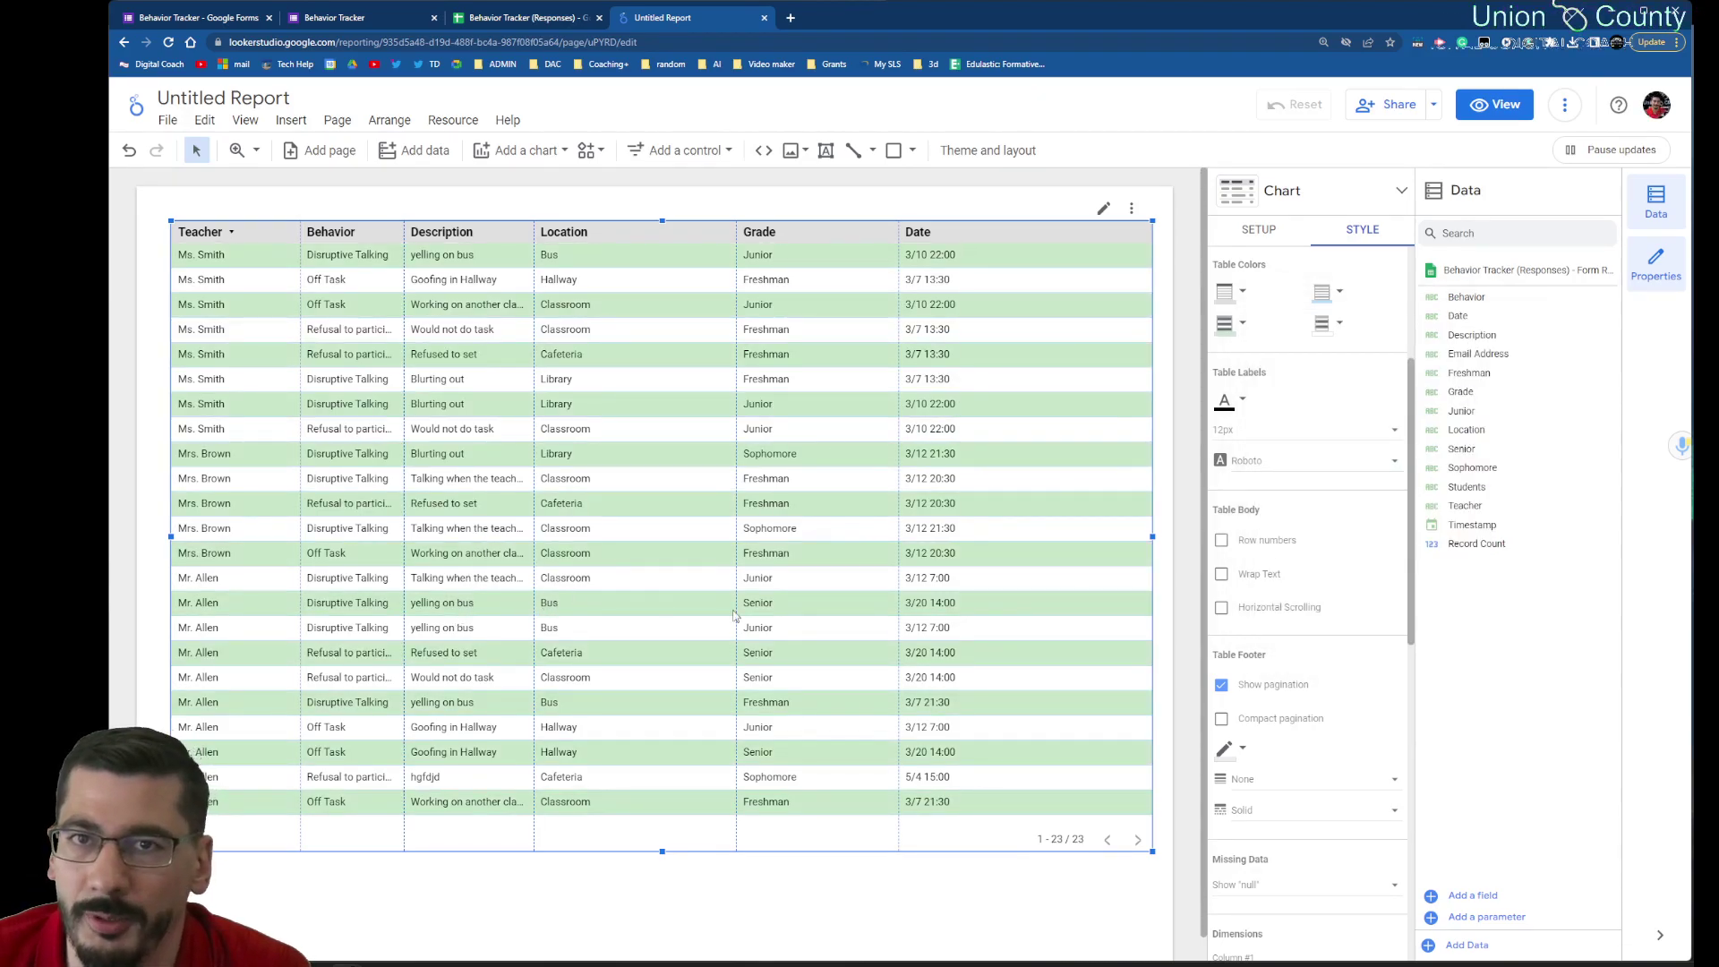
click(1240, 300)
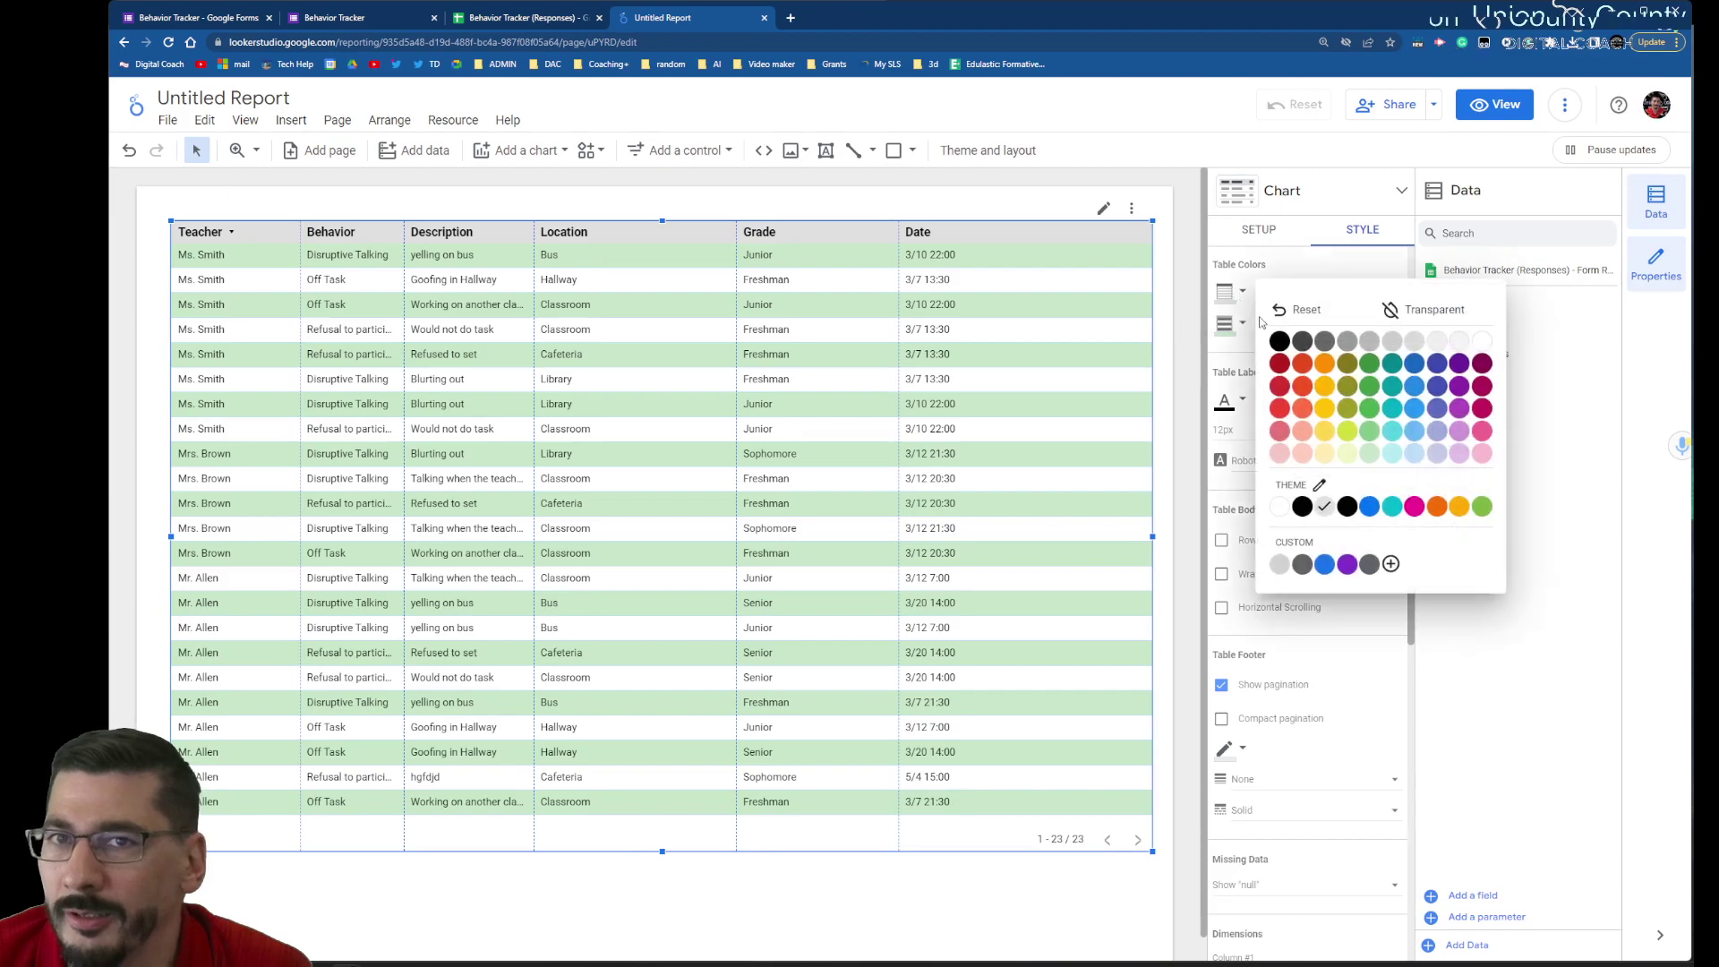
click(1418, 389)
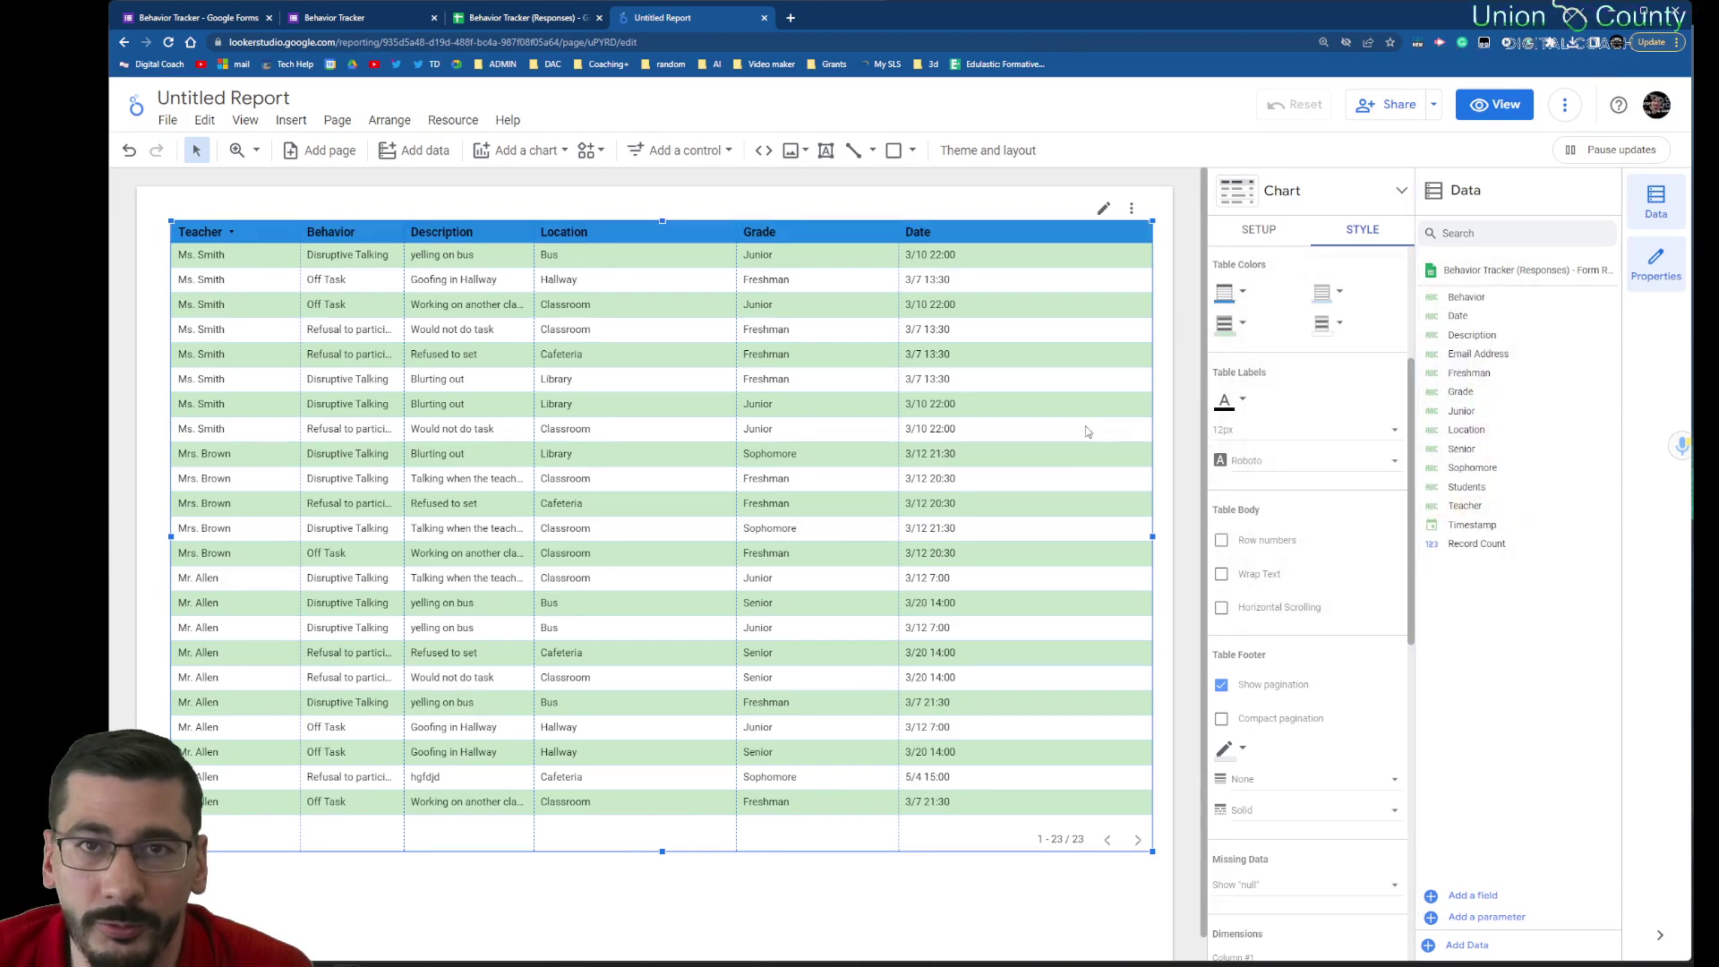
click(684, 890)
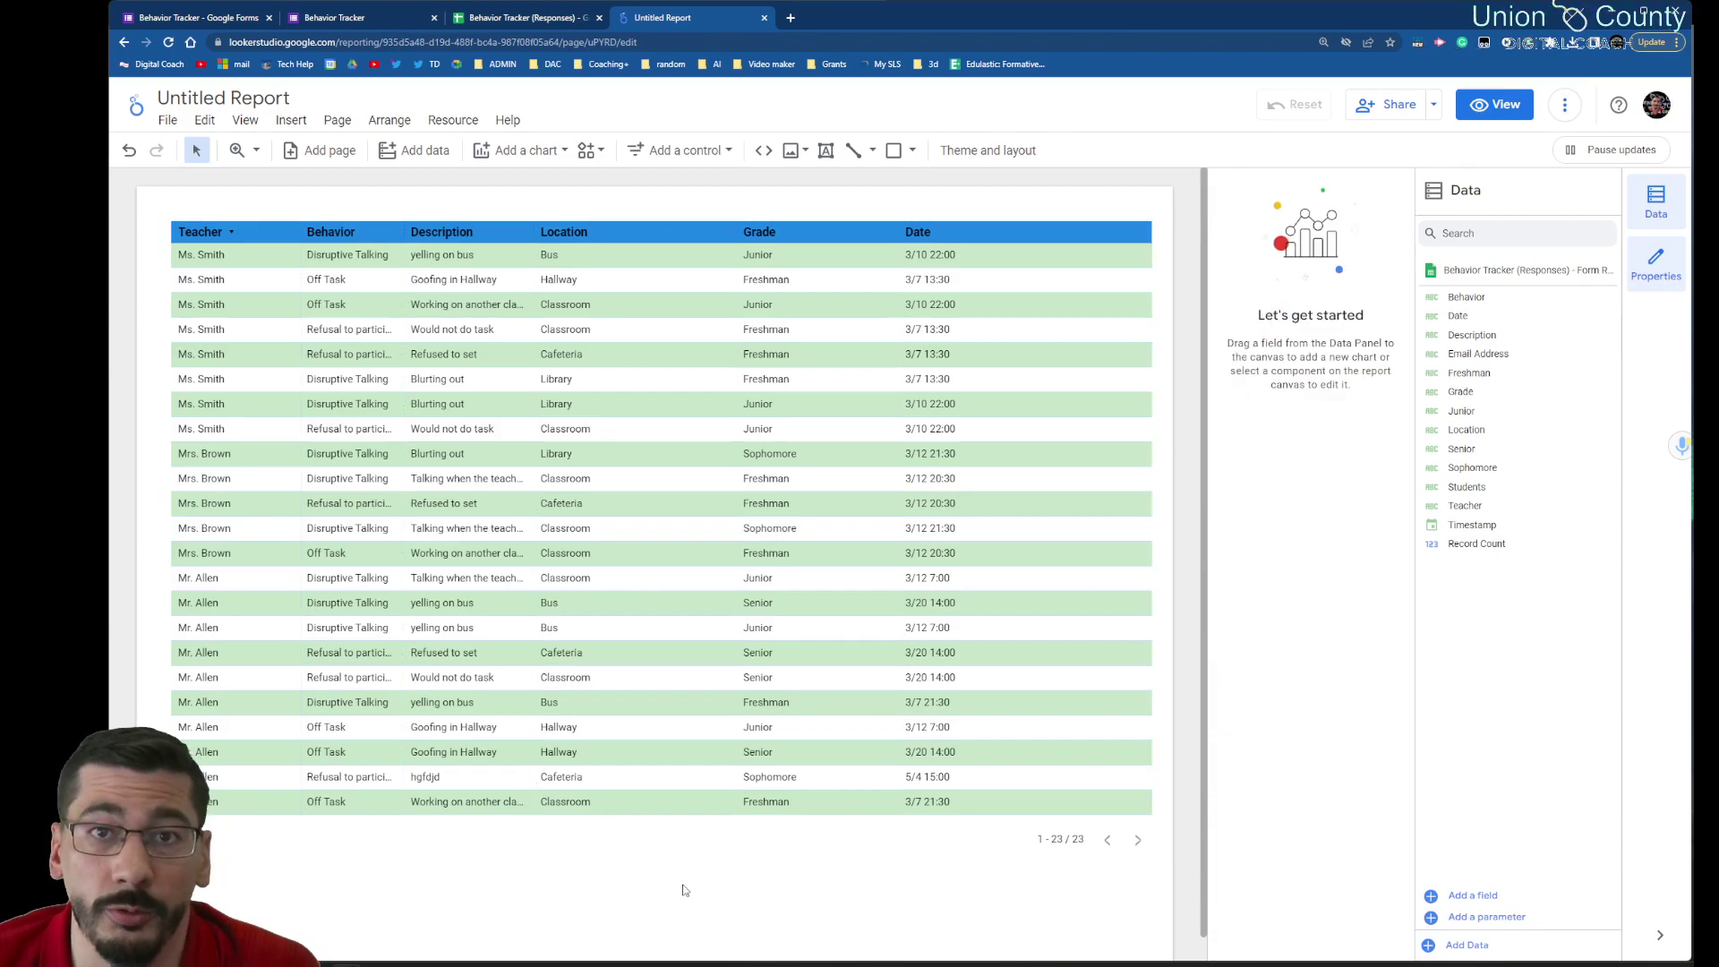
Step: Give the table a purple border with corner radius 3 and adjust its border shadow
click(802, 436)
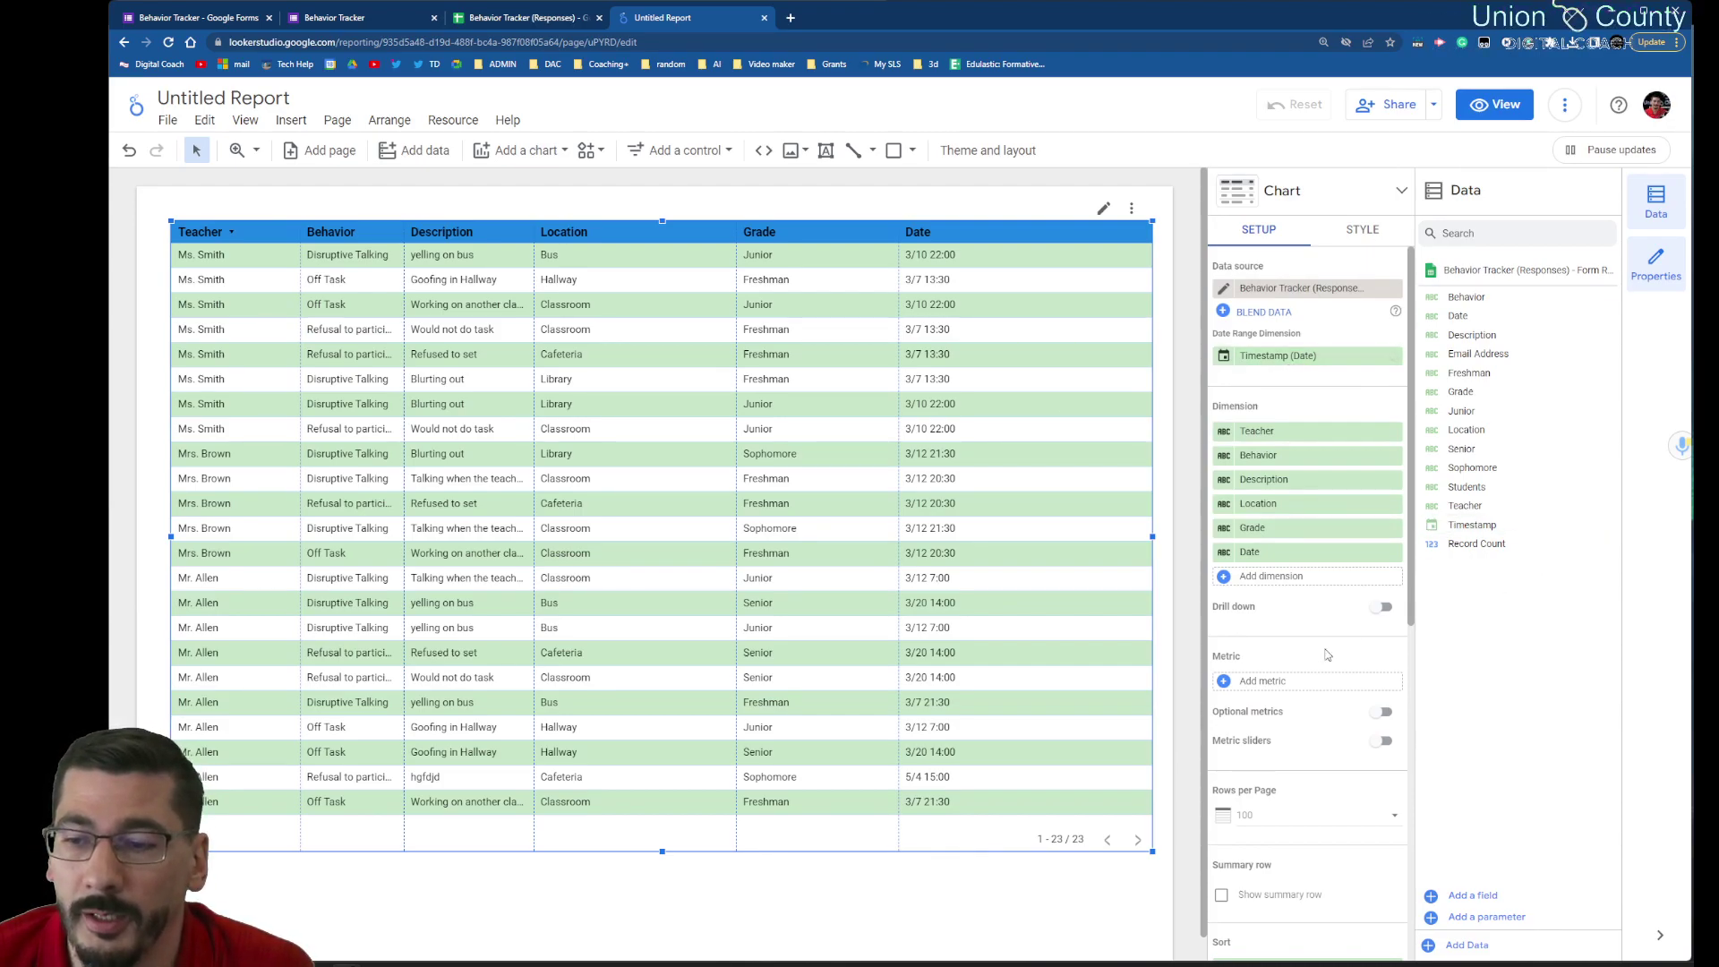
scroll(1327, 655, down, 7)
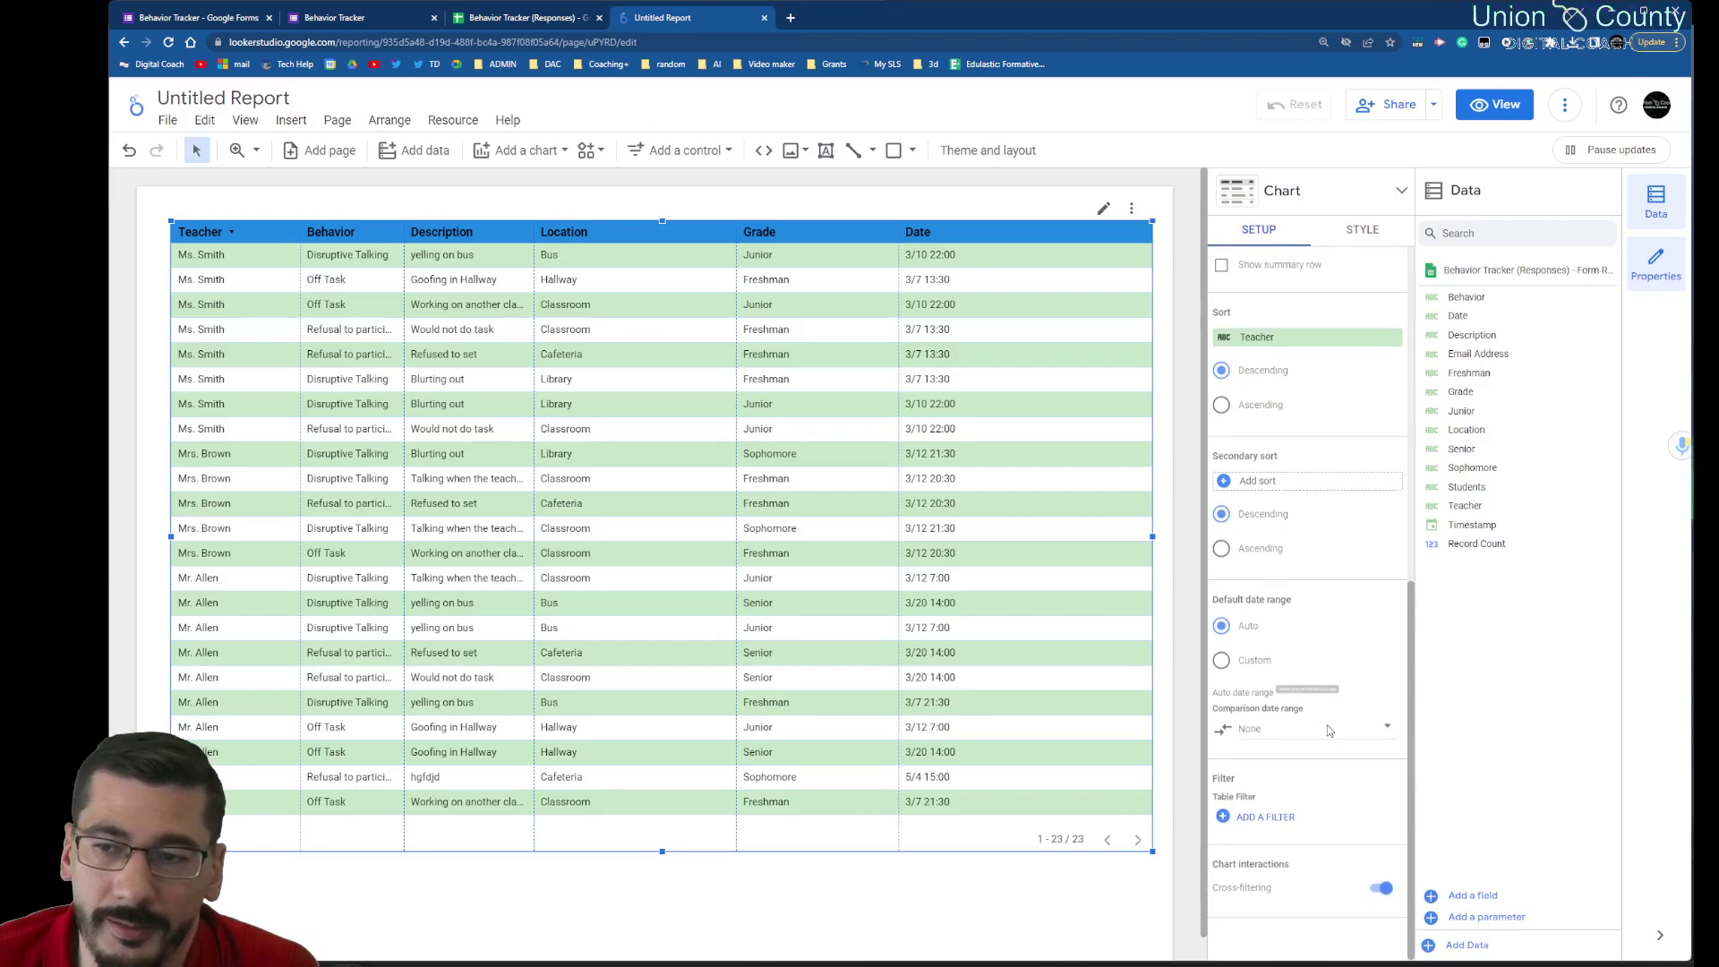
scroll(1312, 555, up, 3)
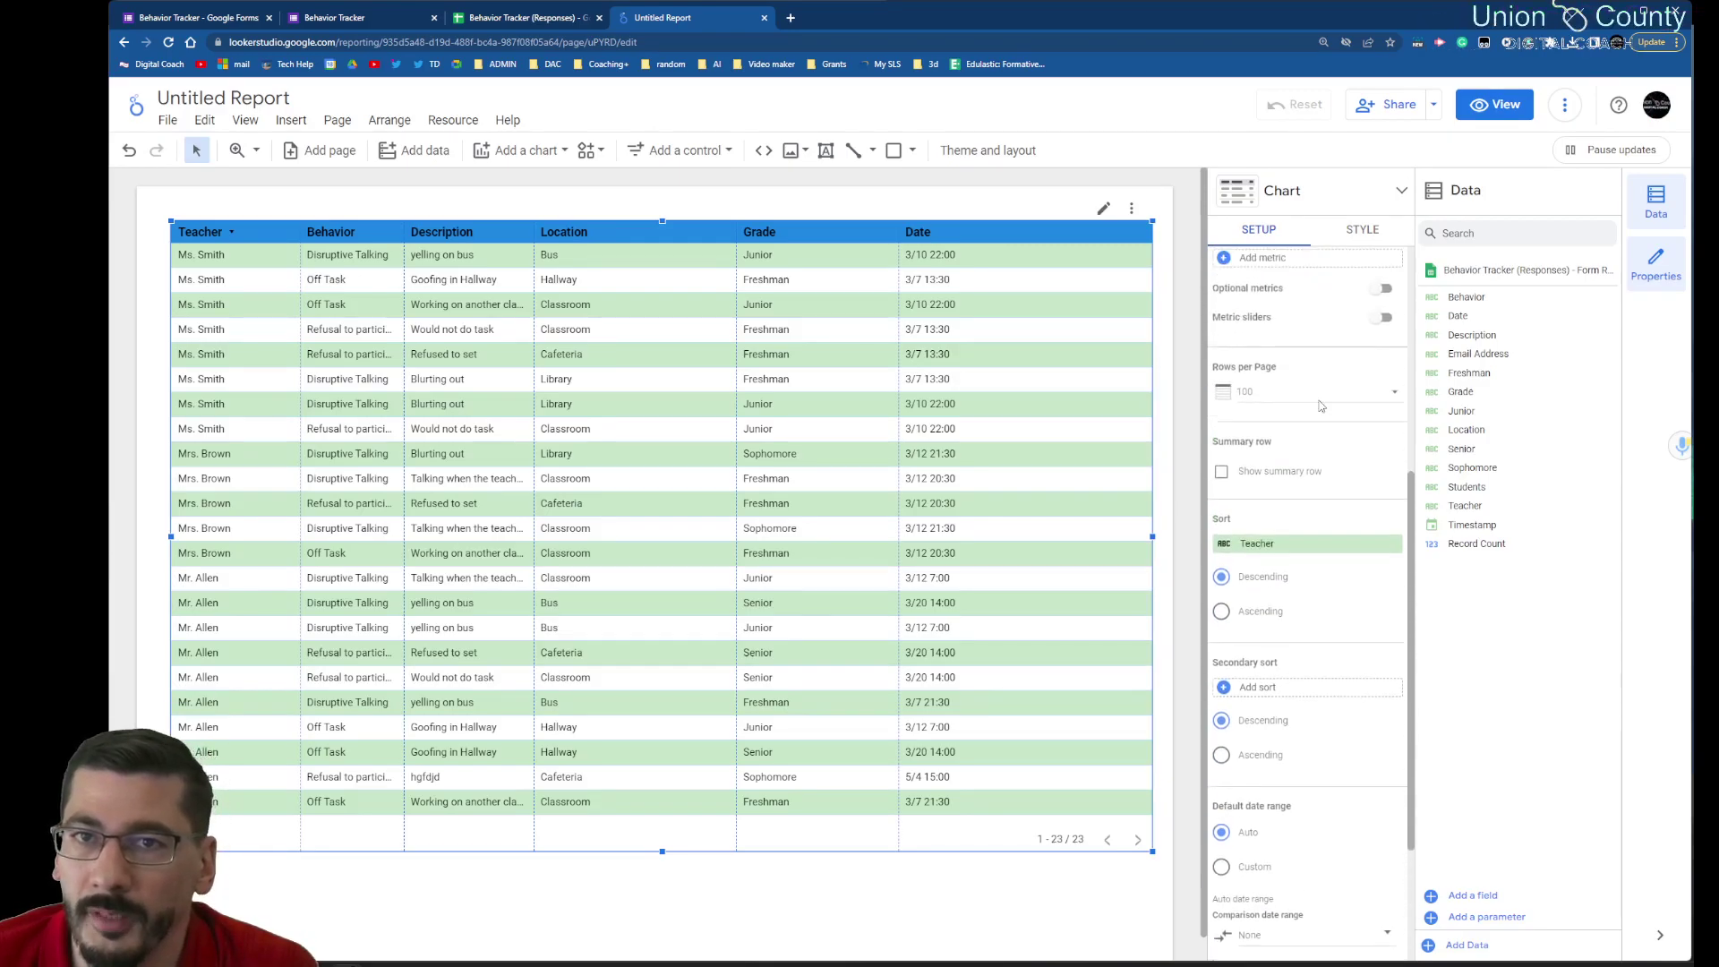
click(1351, 231)
scroll(1352, 508, down, 6)
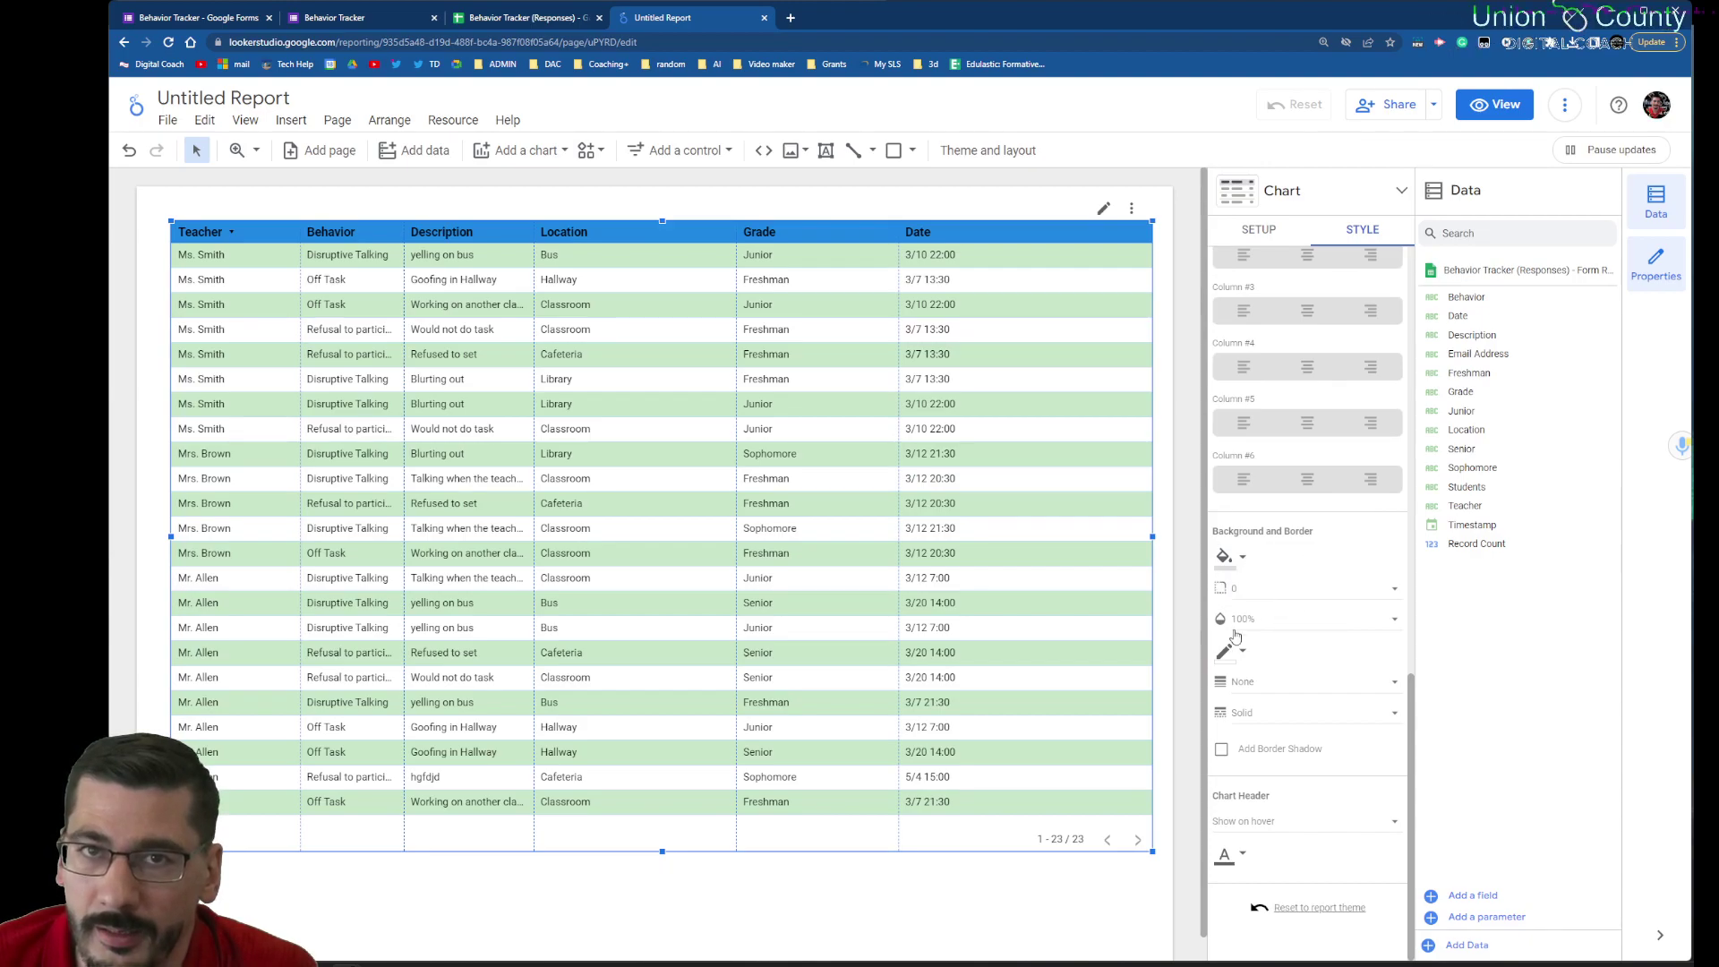
click(1245, 658)
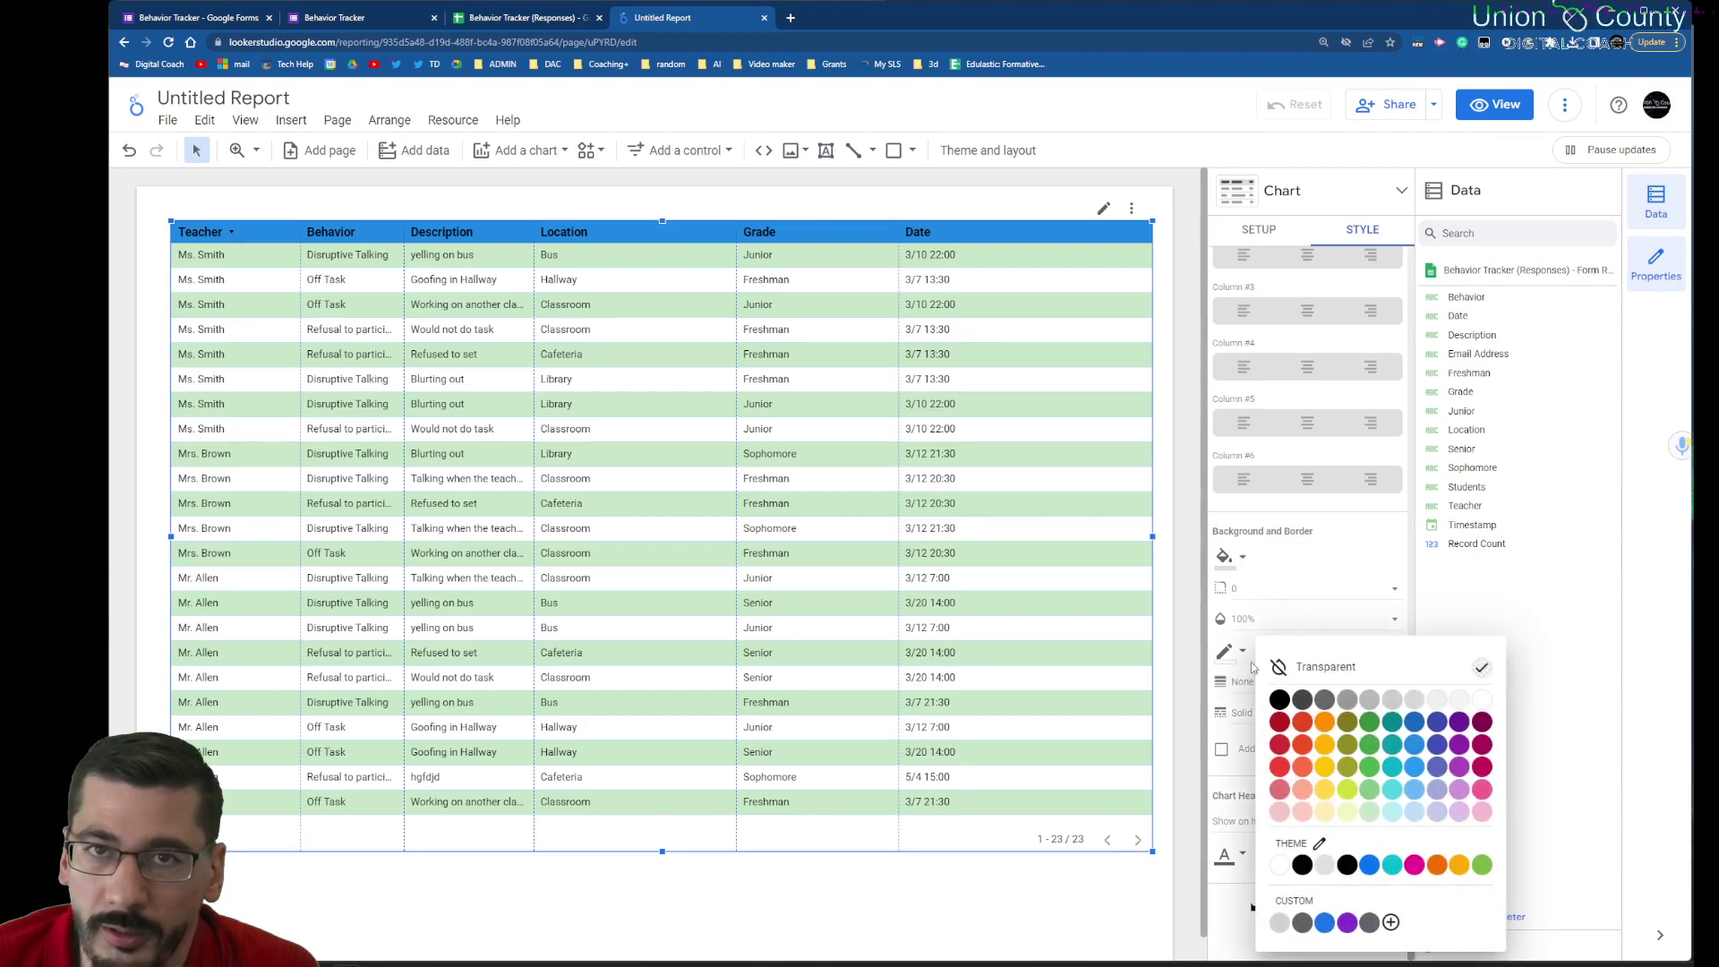
click(1457, 725)
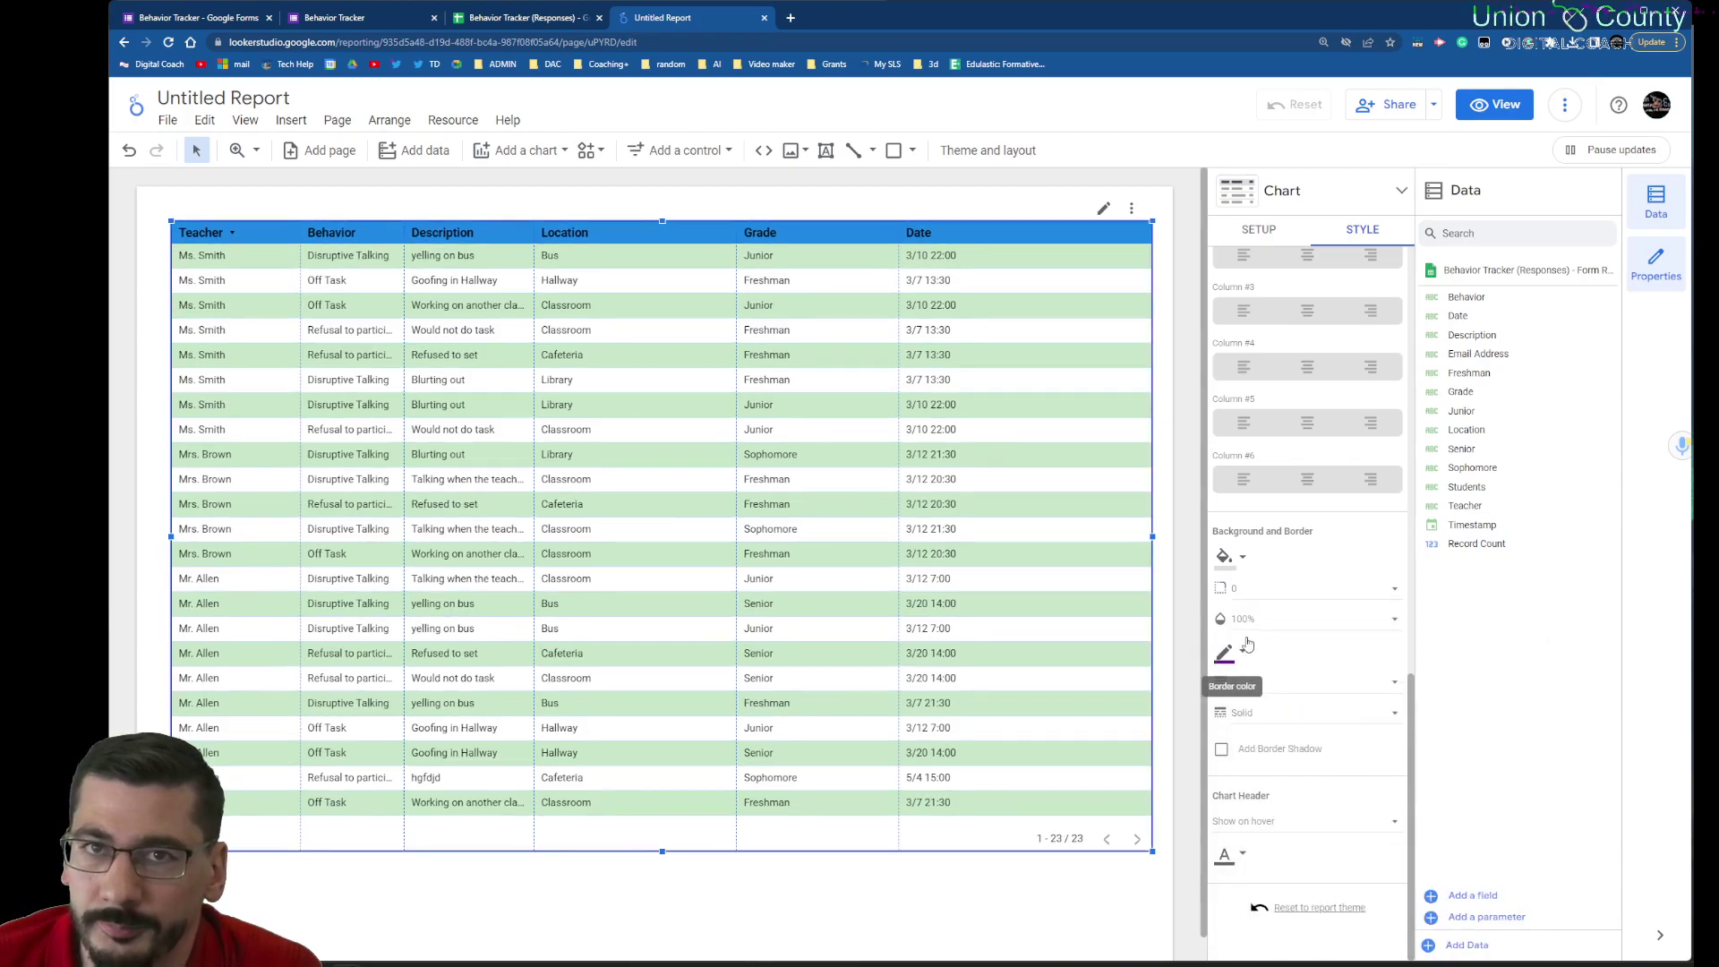
click(1249, 593)
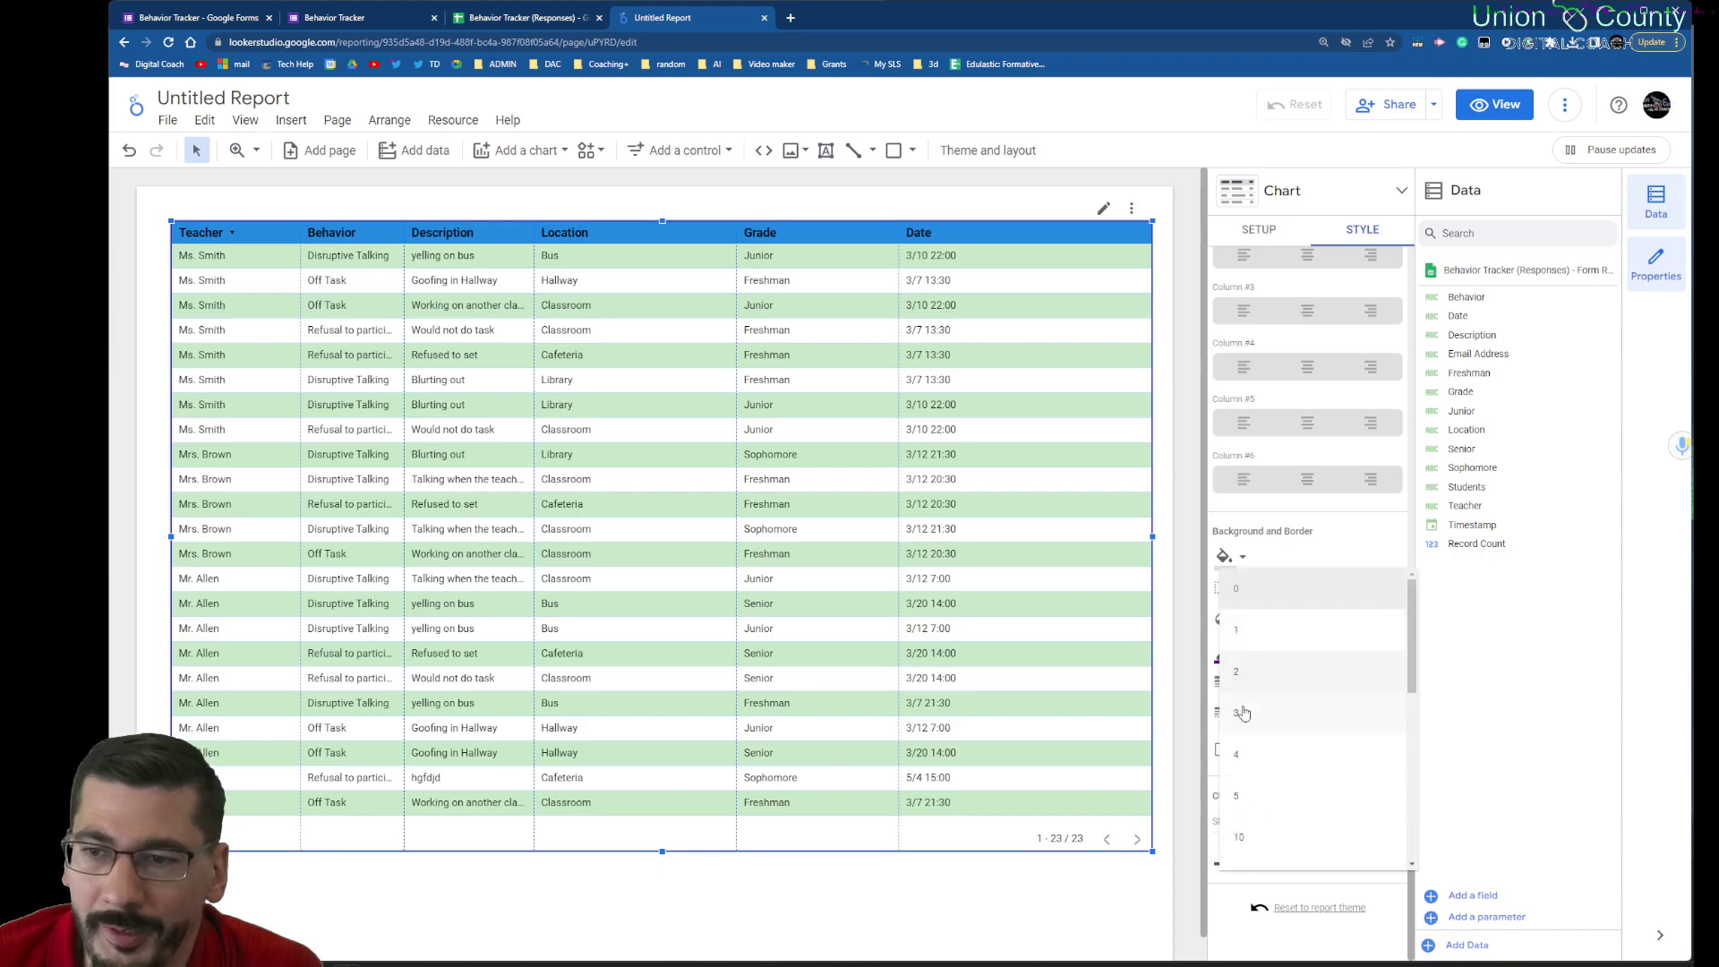
click(1243, 712)
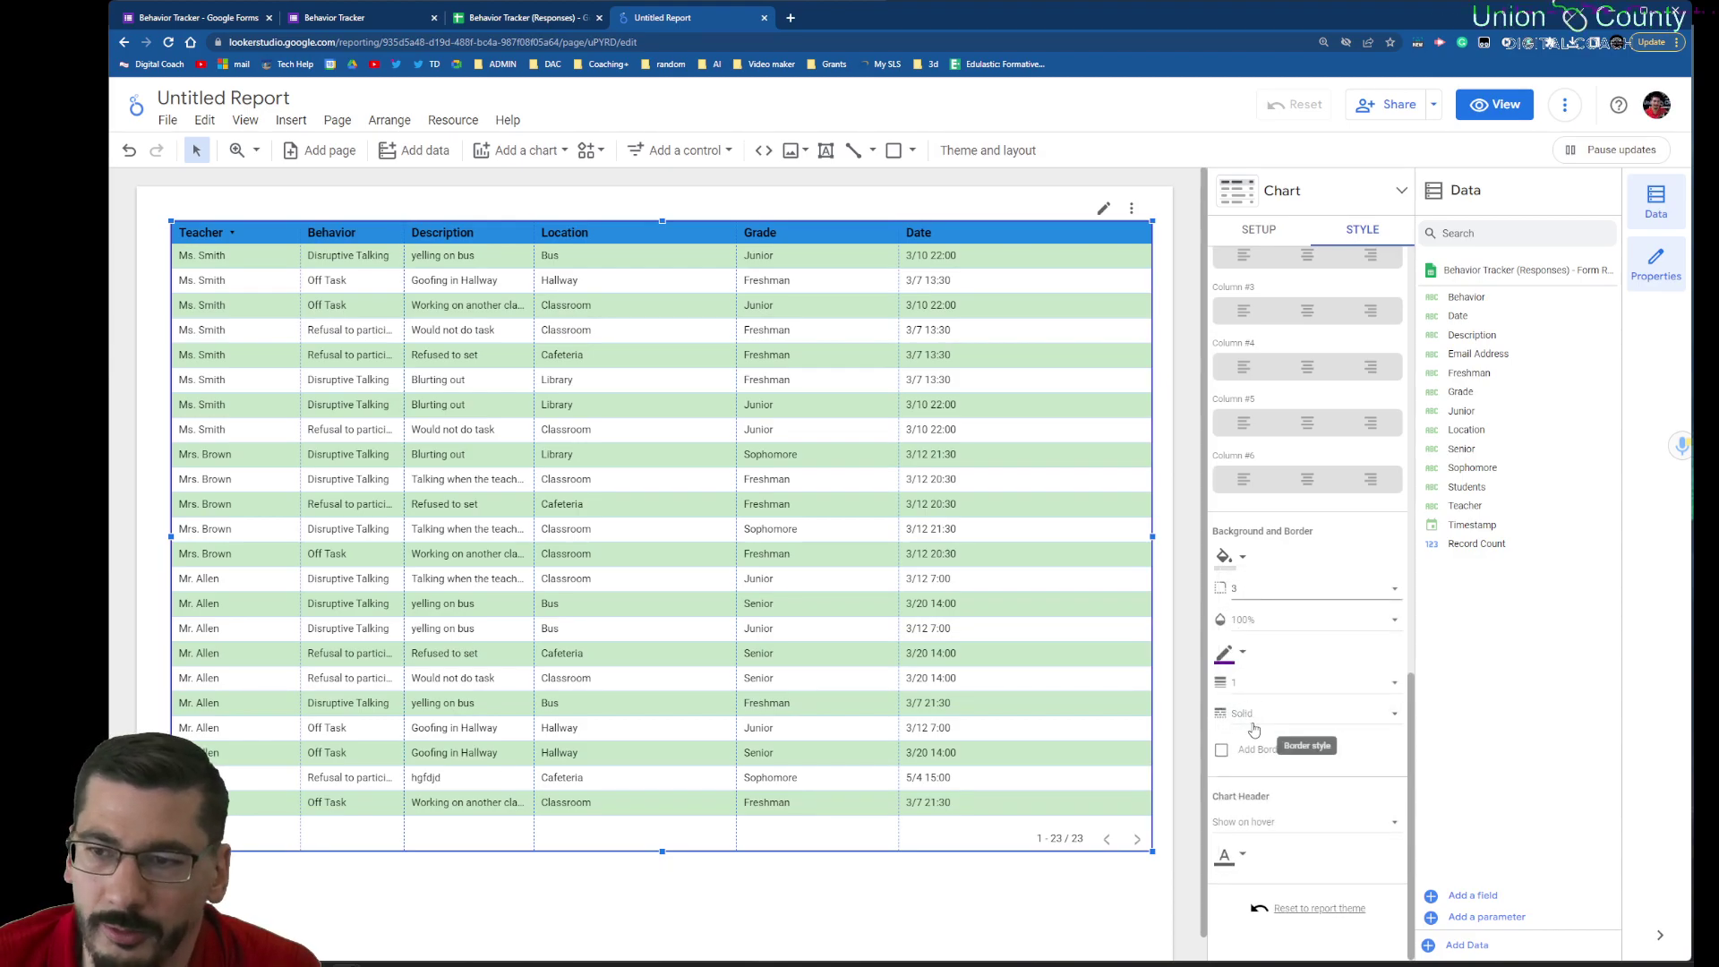
click(1222, 750)
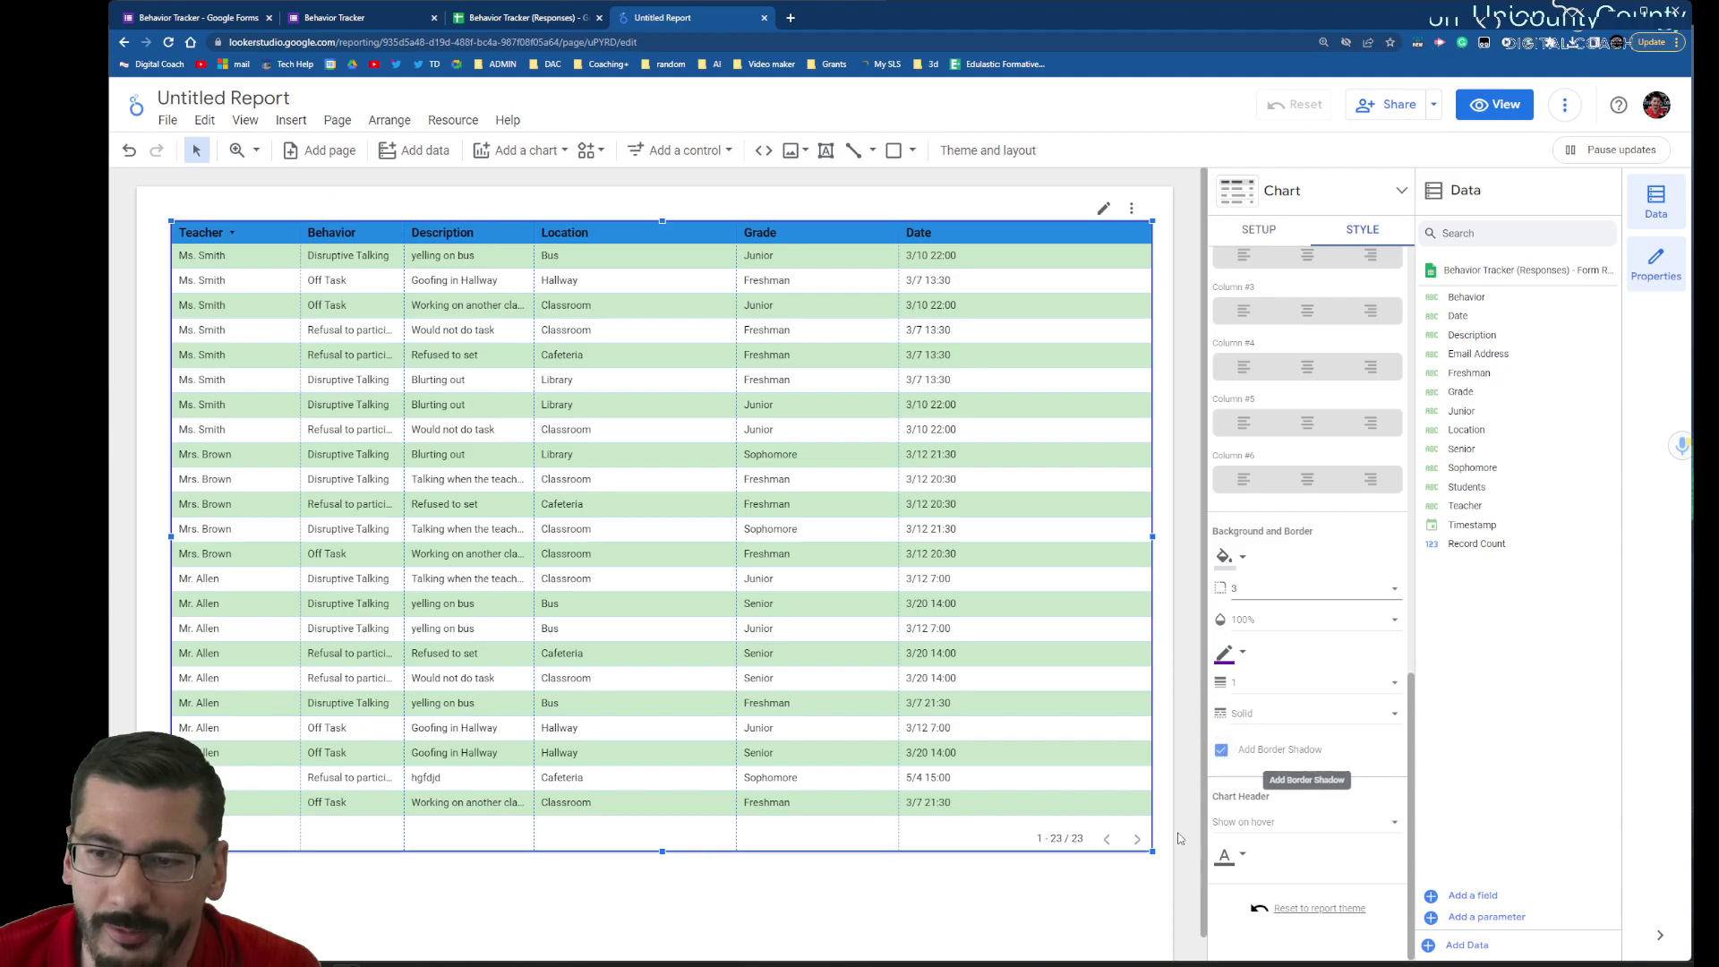
click(1223, 752)
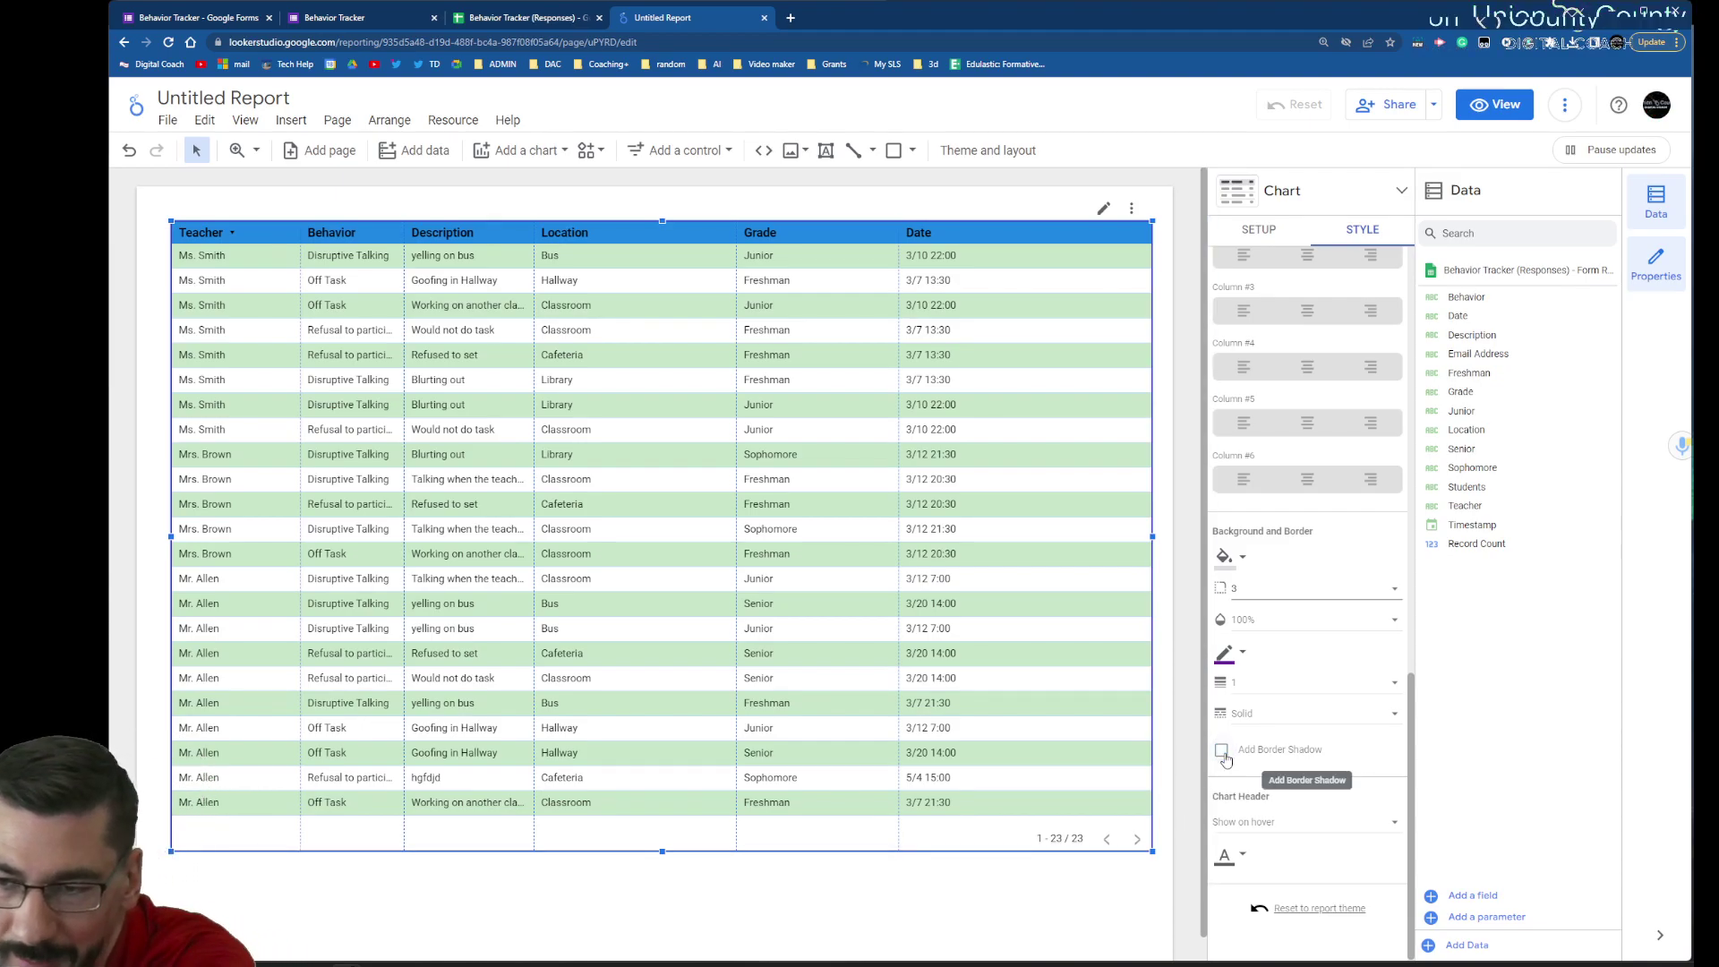
click(1222, 752)
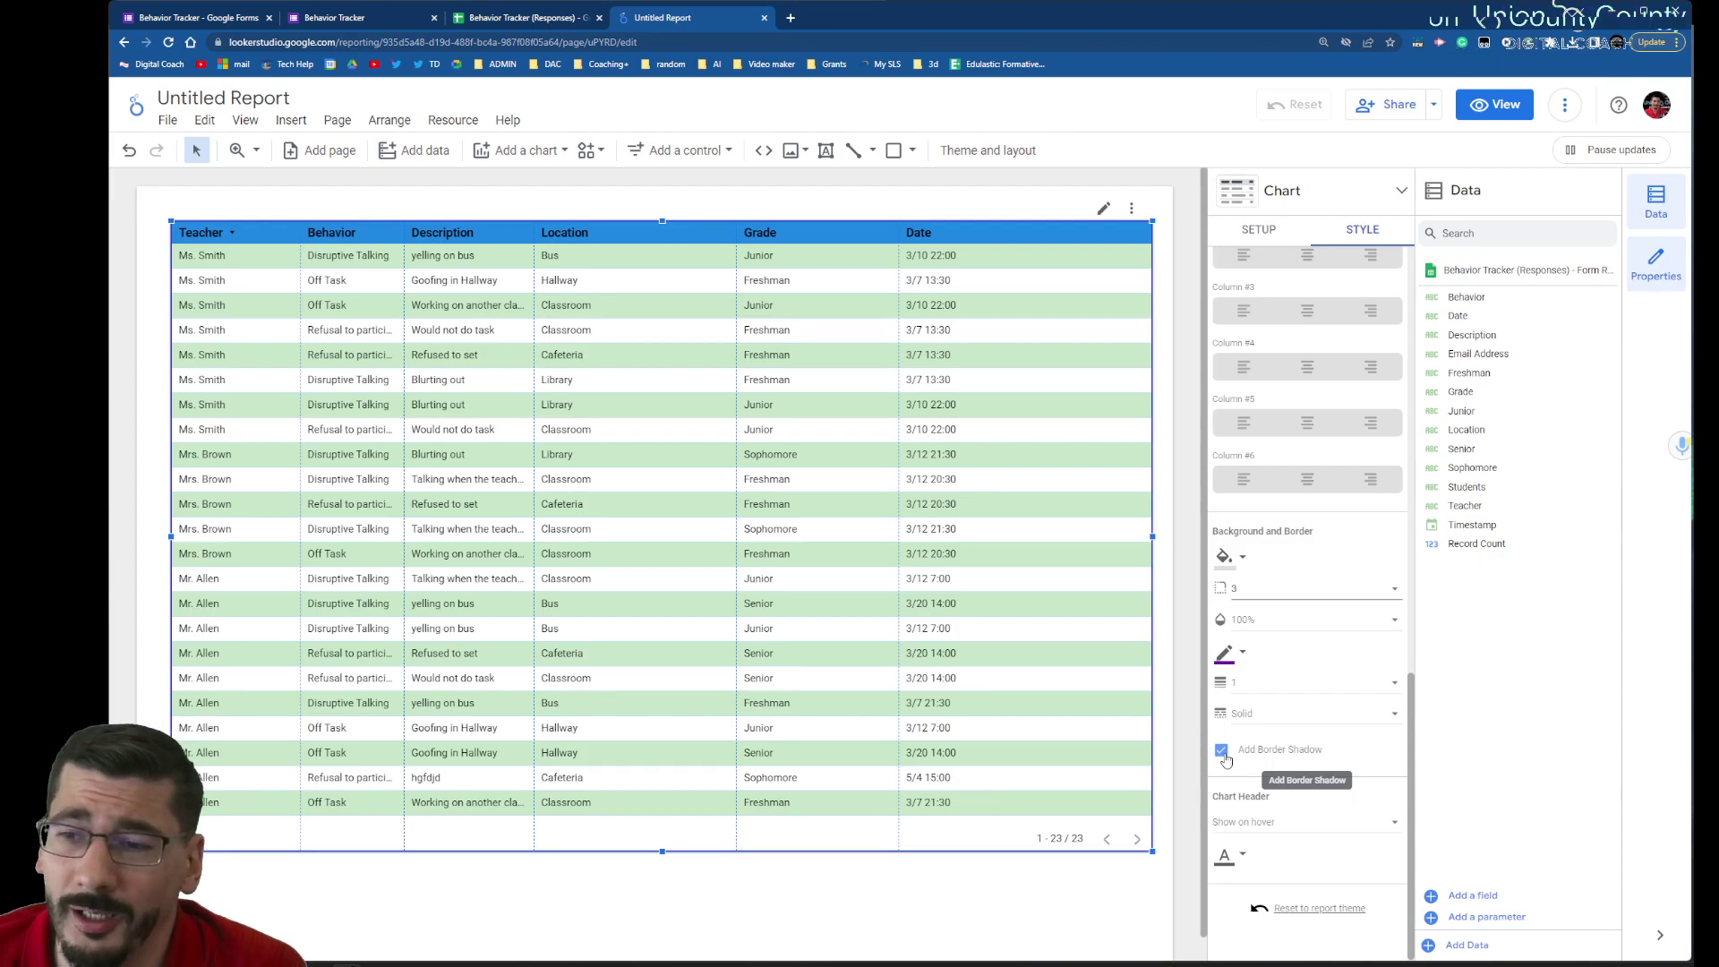
click(1223, 755)
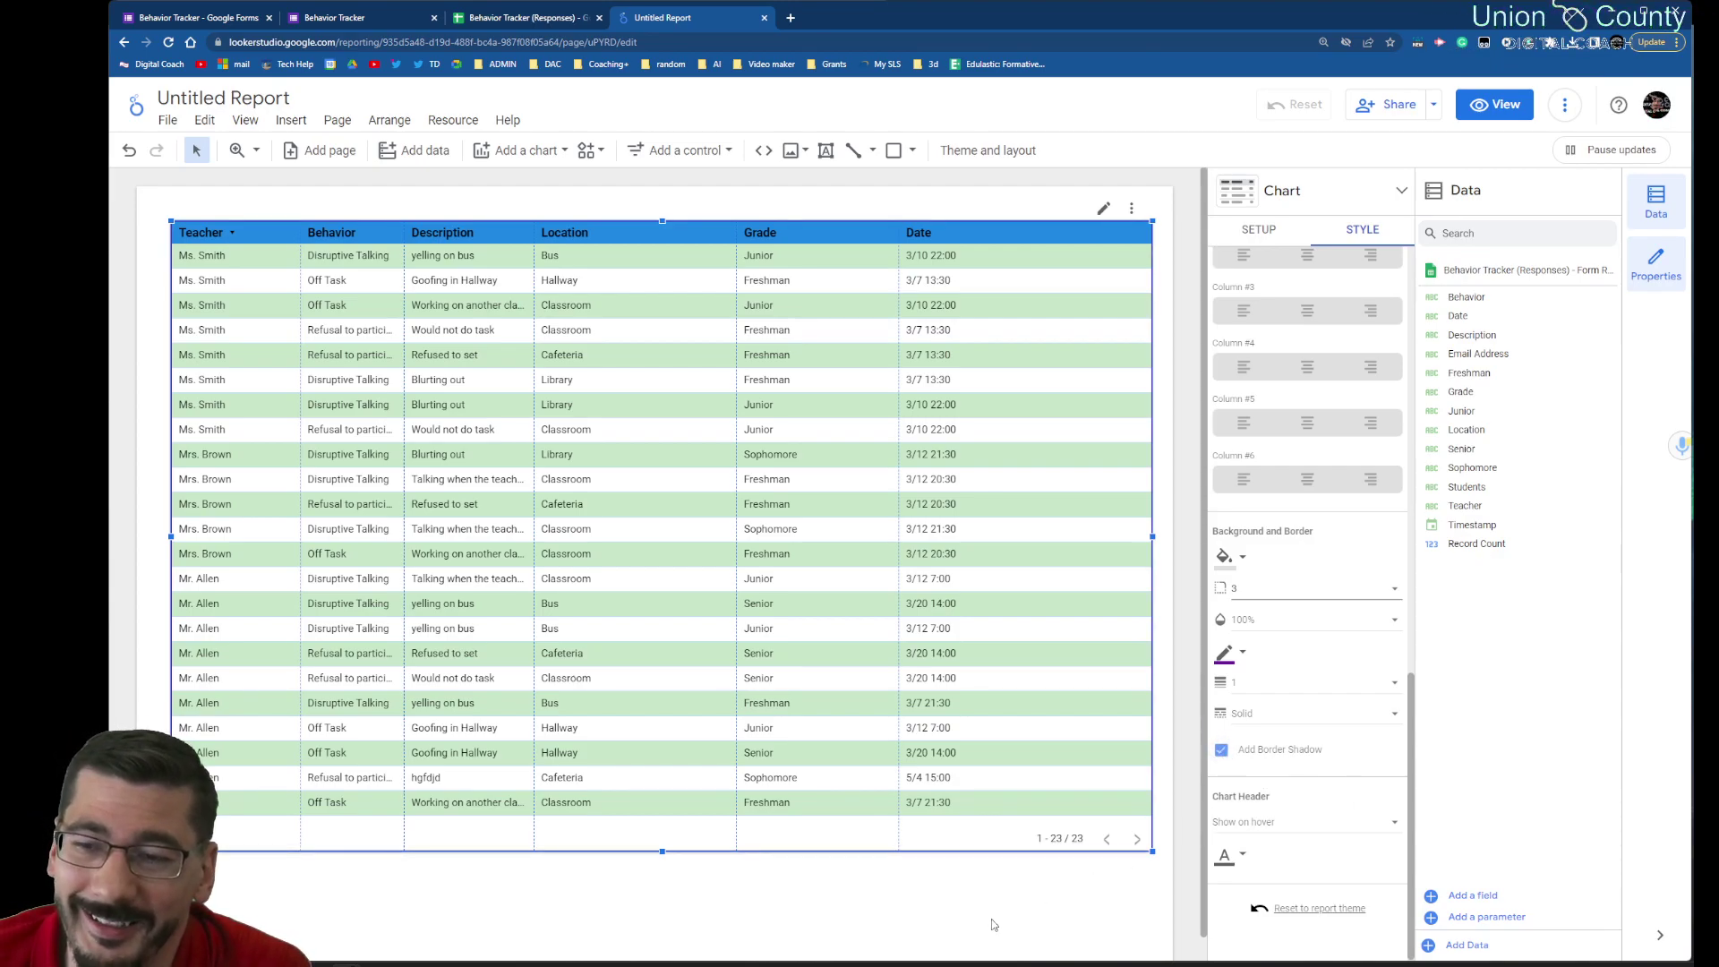
click(1080, 894)
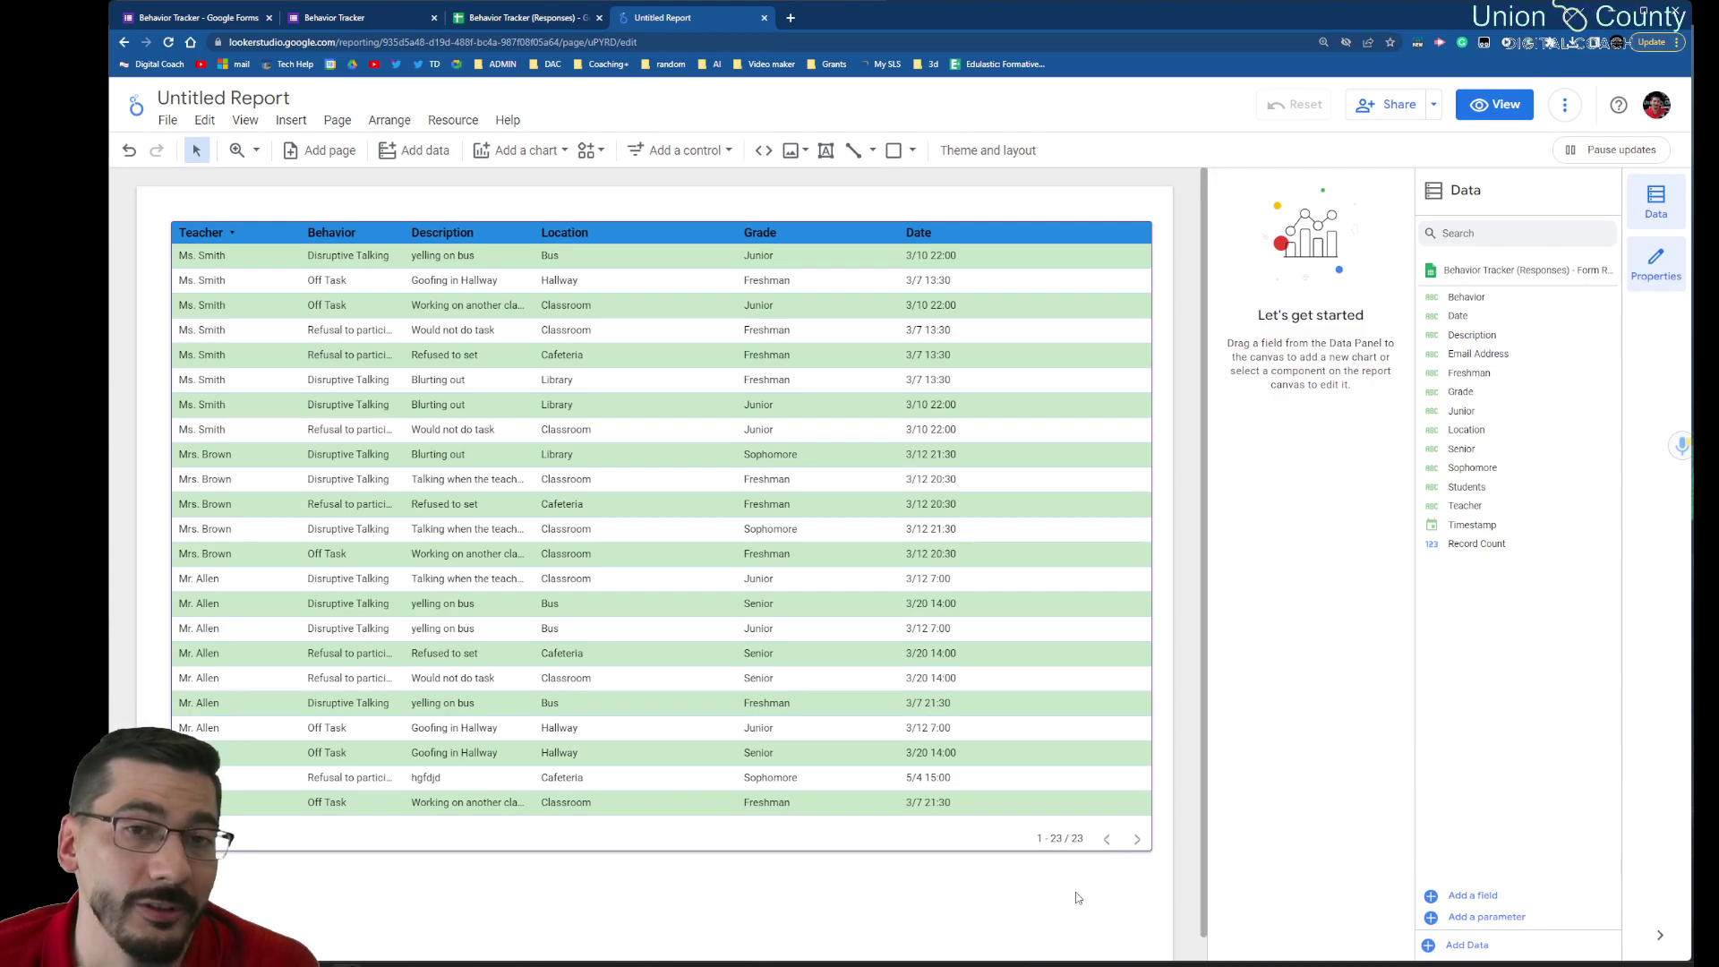
Step: Set the table's border weight to 2
click(1080, 815)
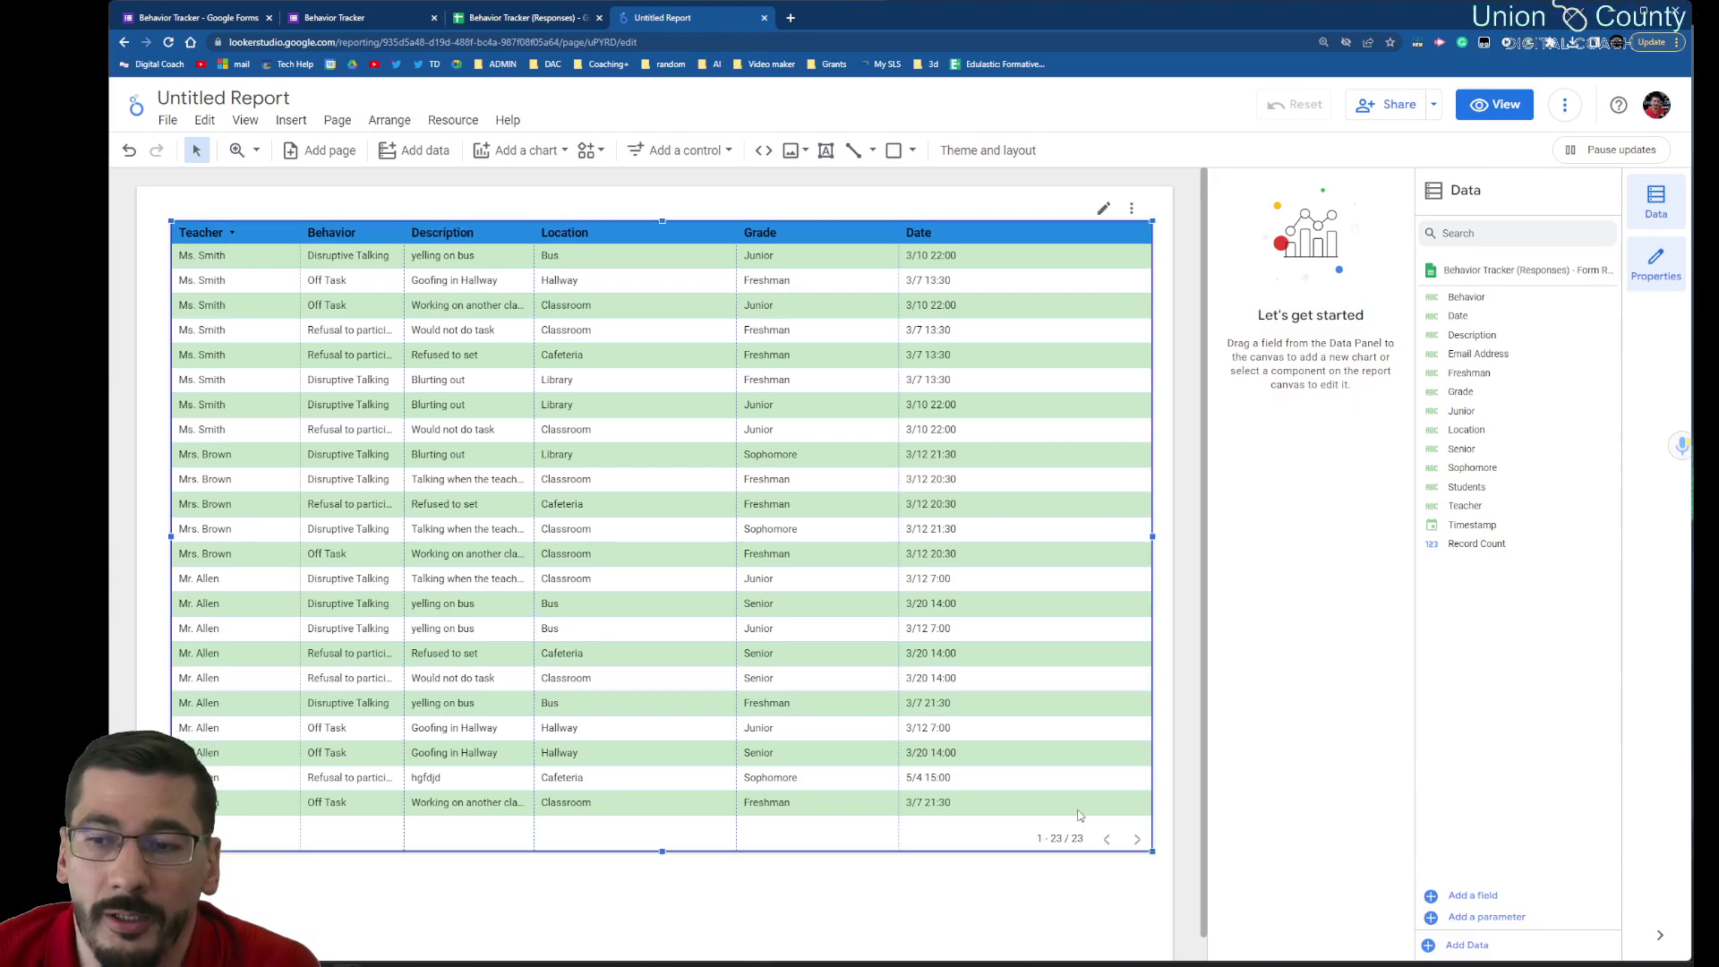
click(1360, 230)
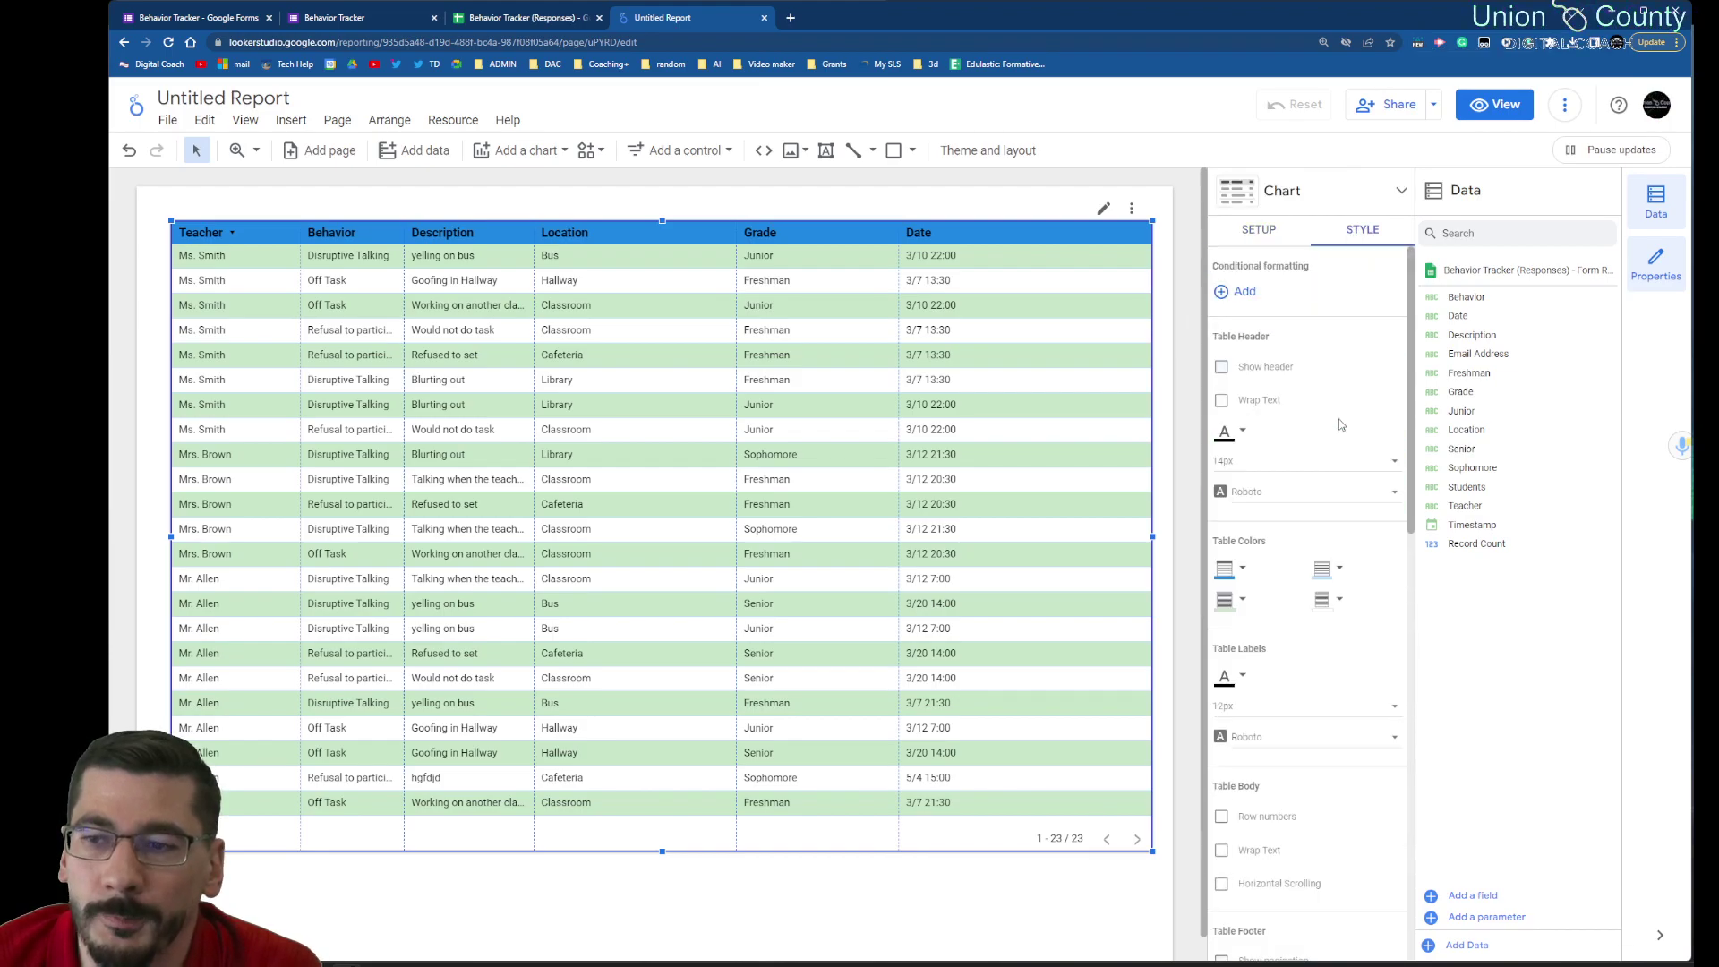
scroll(1342, 820, down, 5)
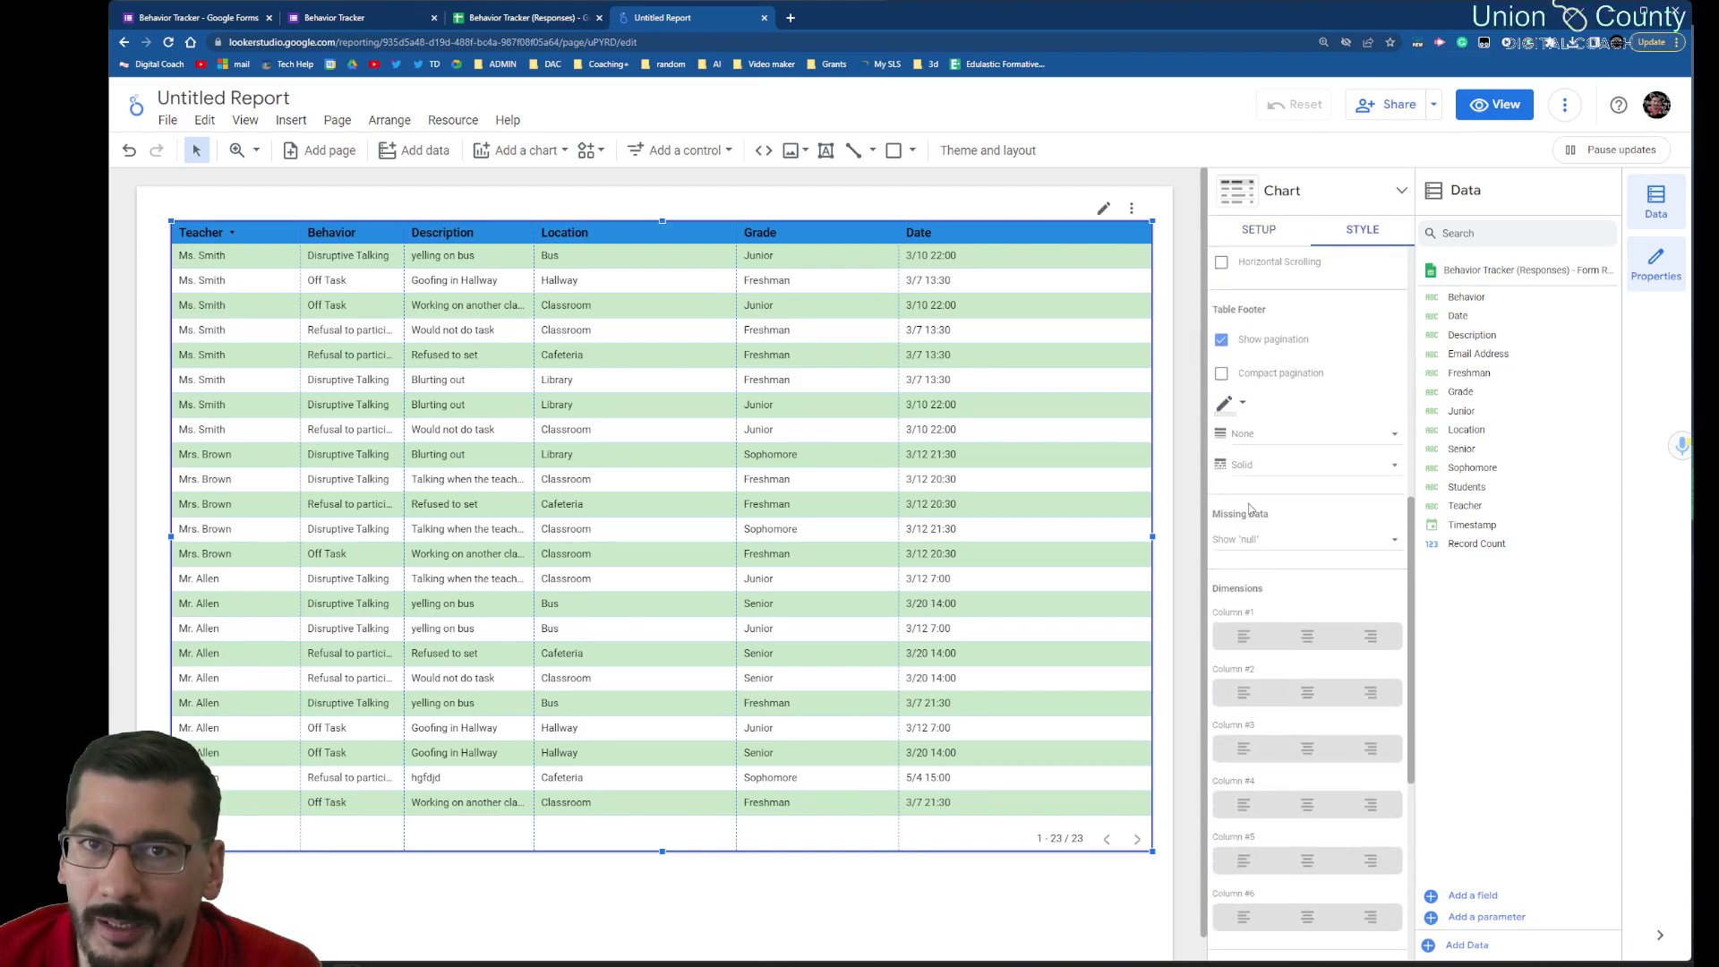
scroll(1251, 507, down, 5)
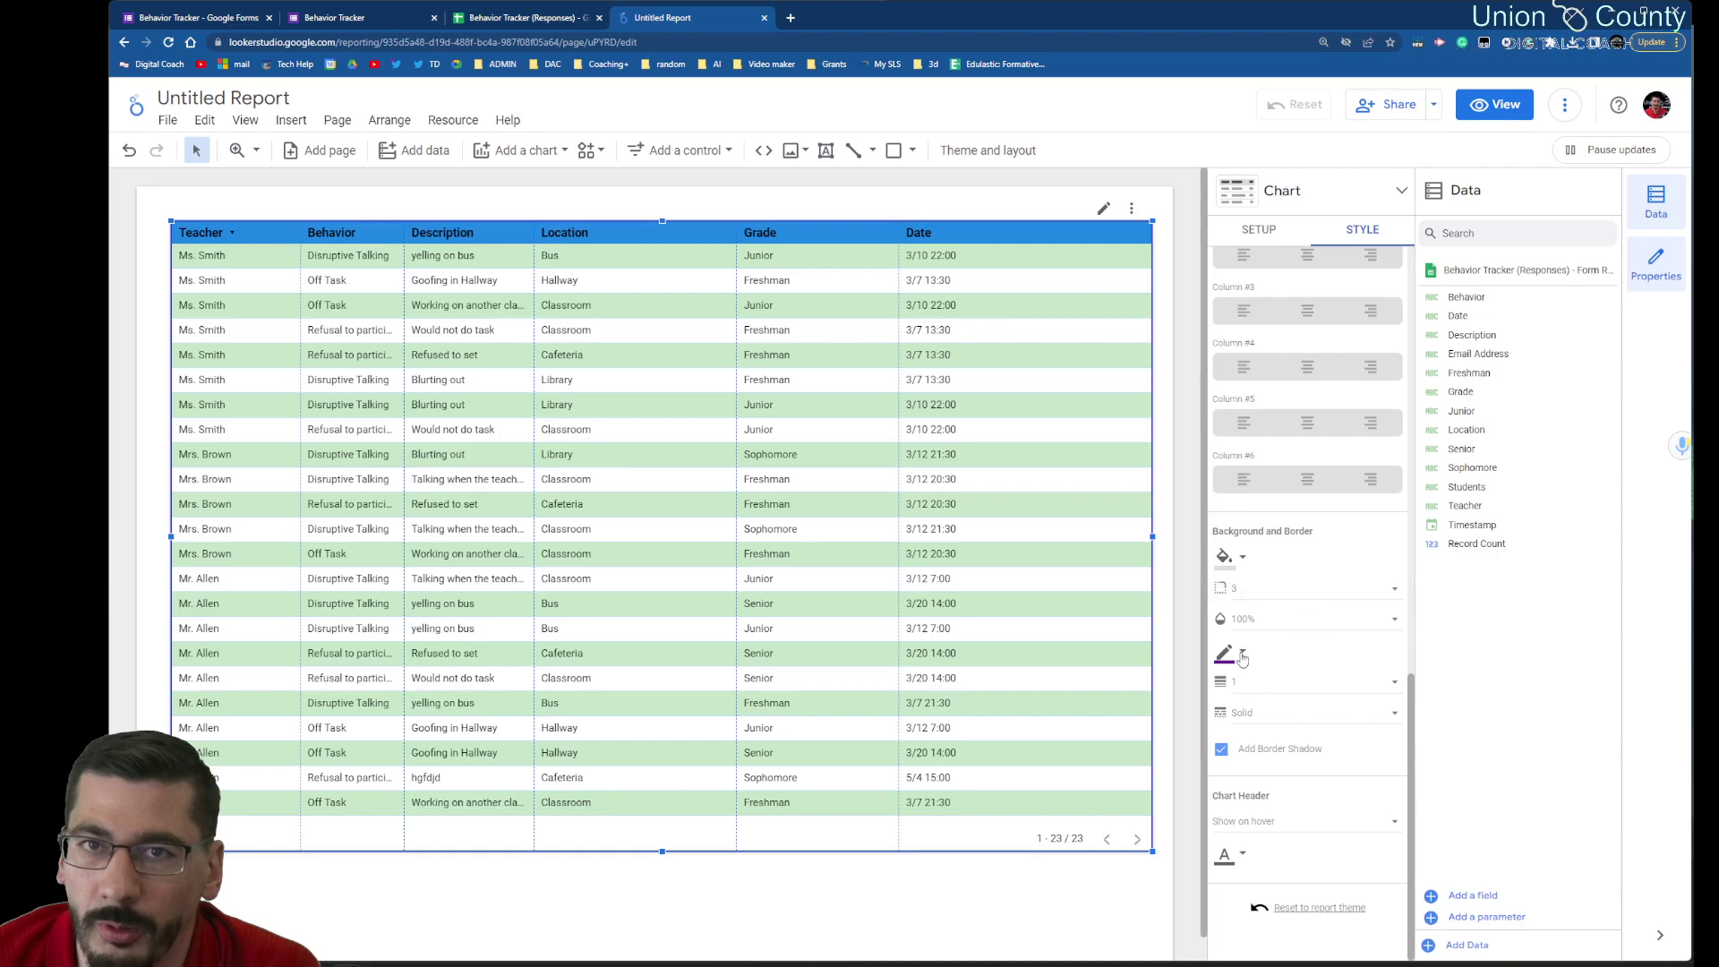
click(1238, 682)
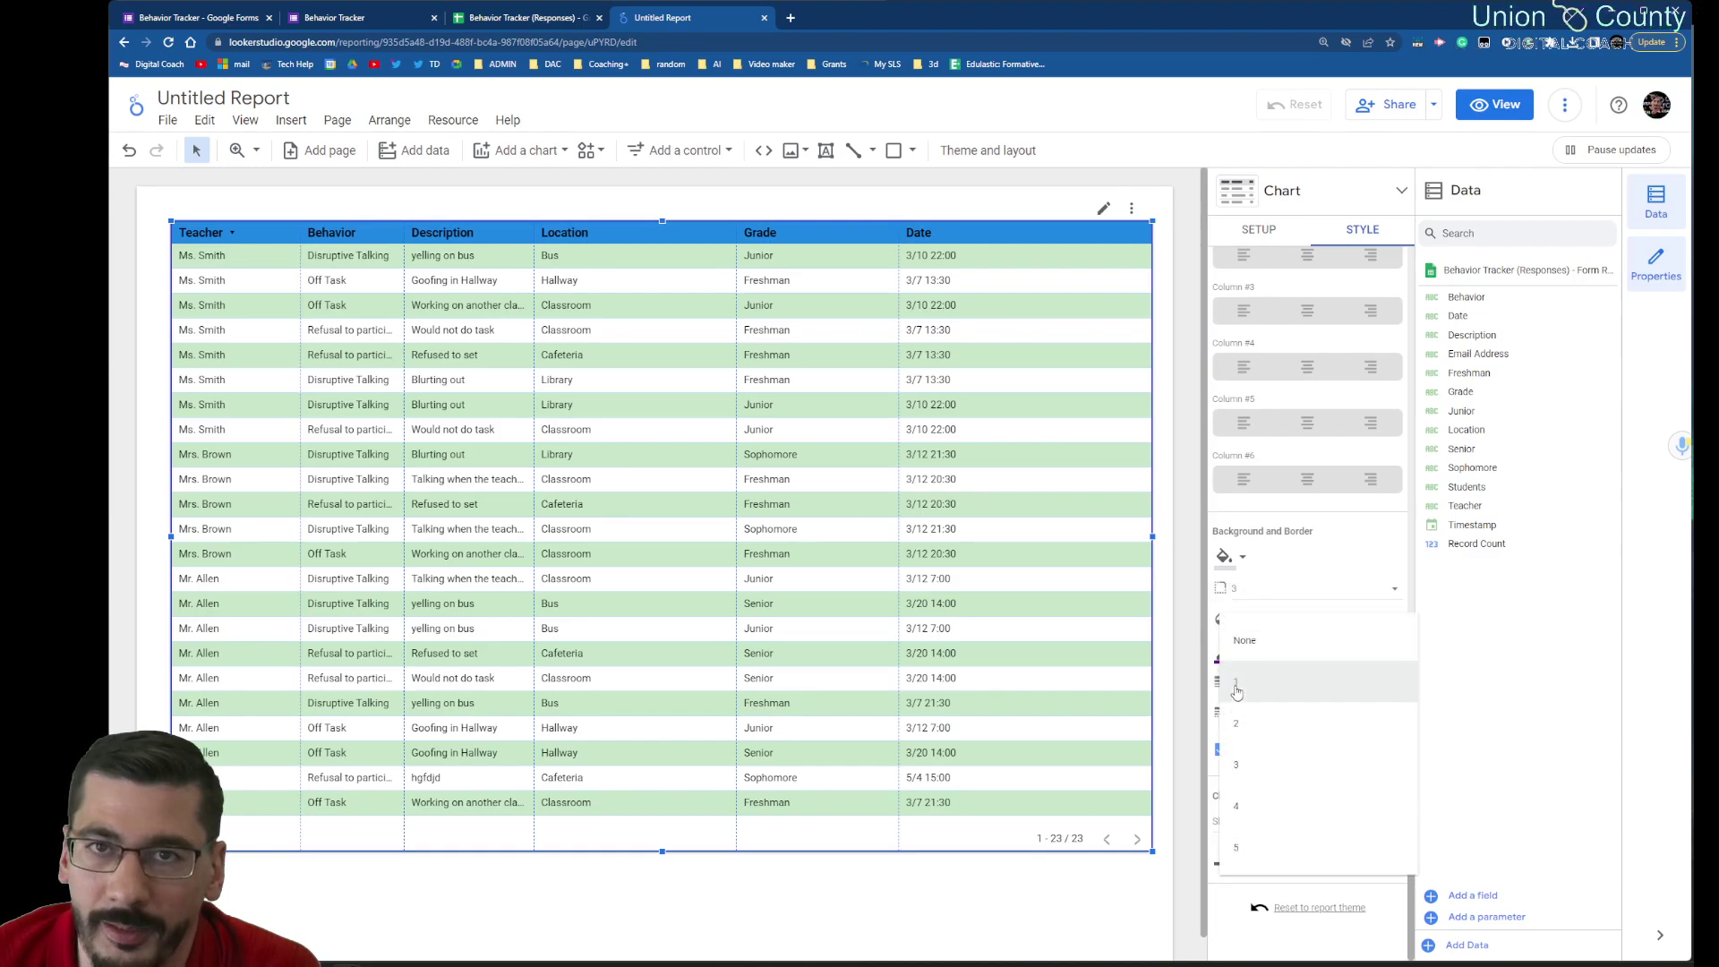
click(1237, 725)
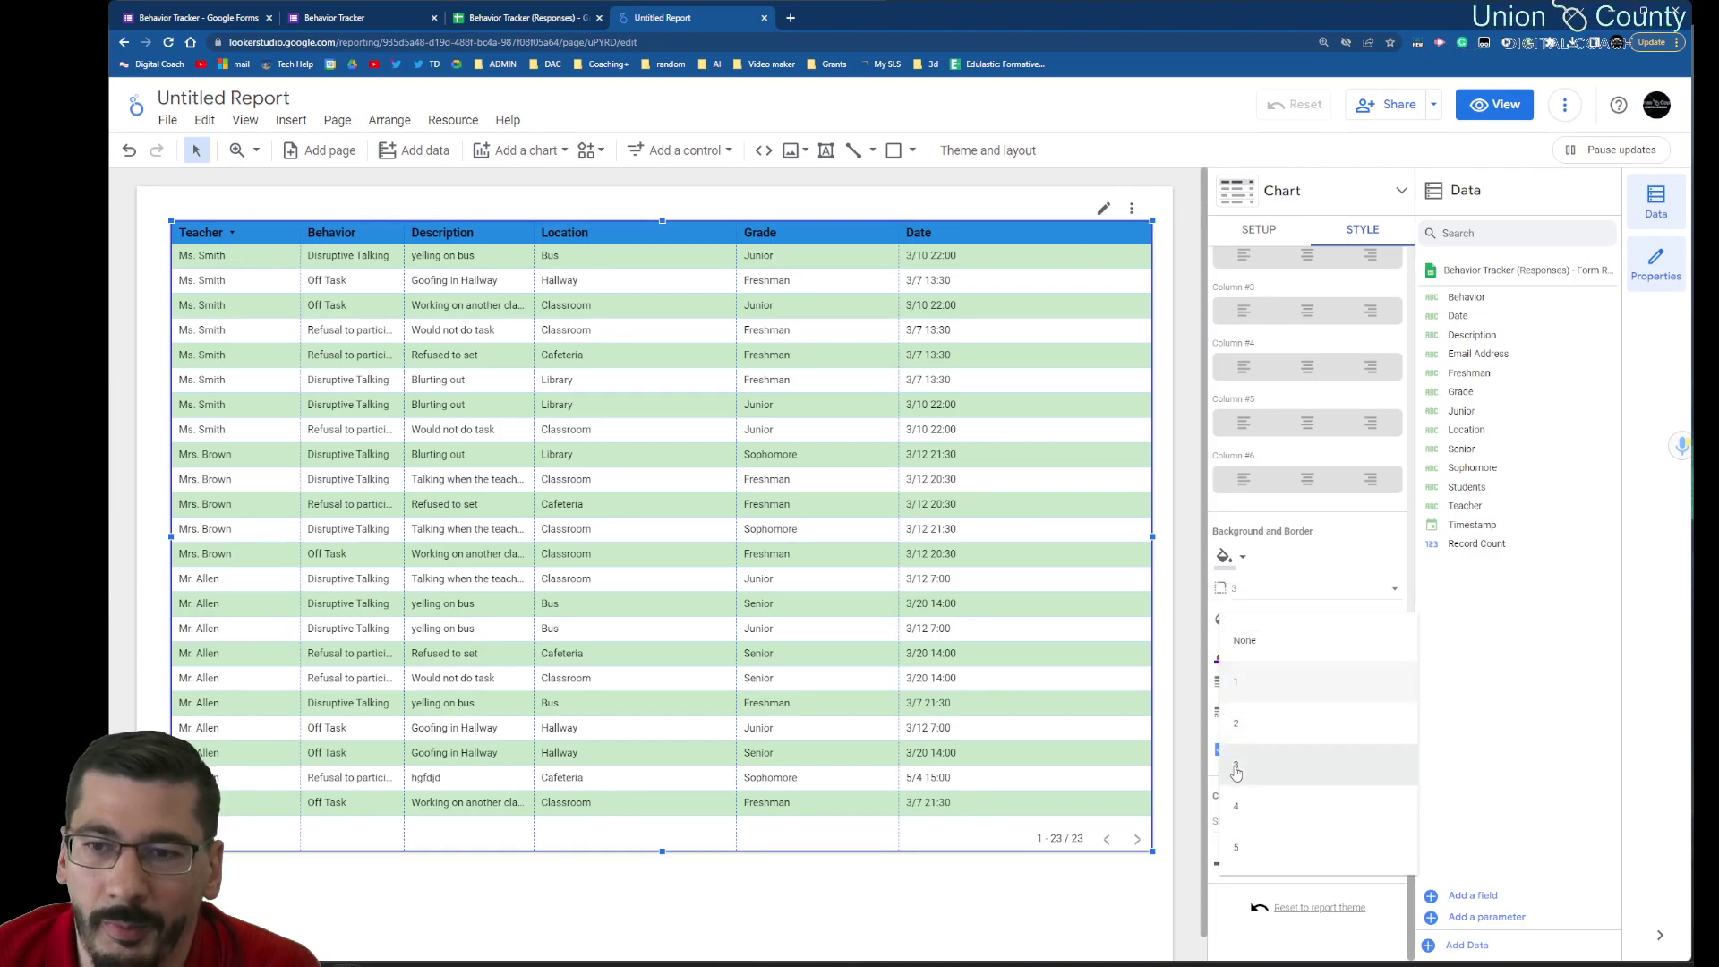
click(1060, 924)
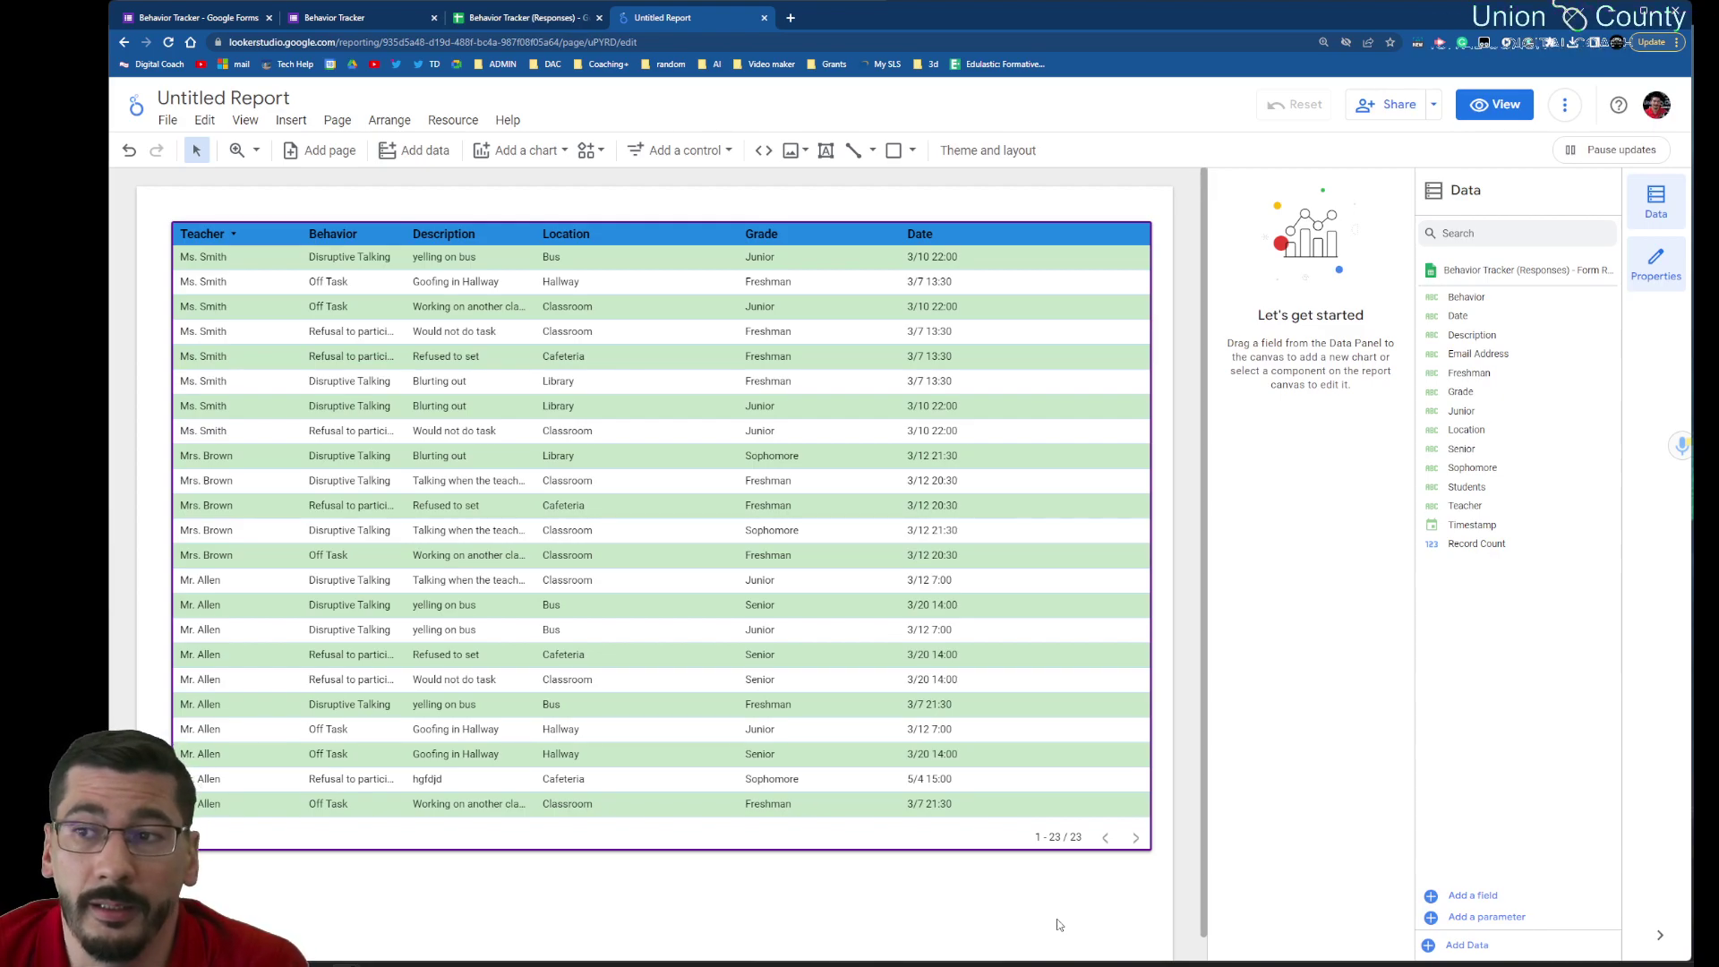
Step: Clear the accidental row cross-filter and move the table's top edge lower on the page
click(942, 708)
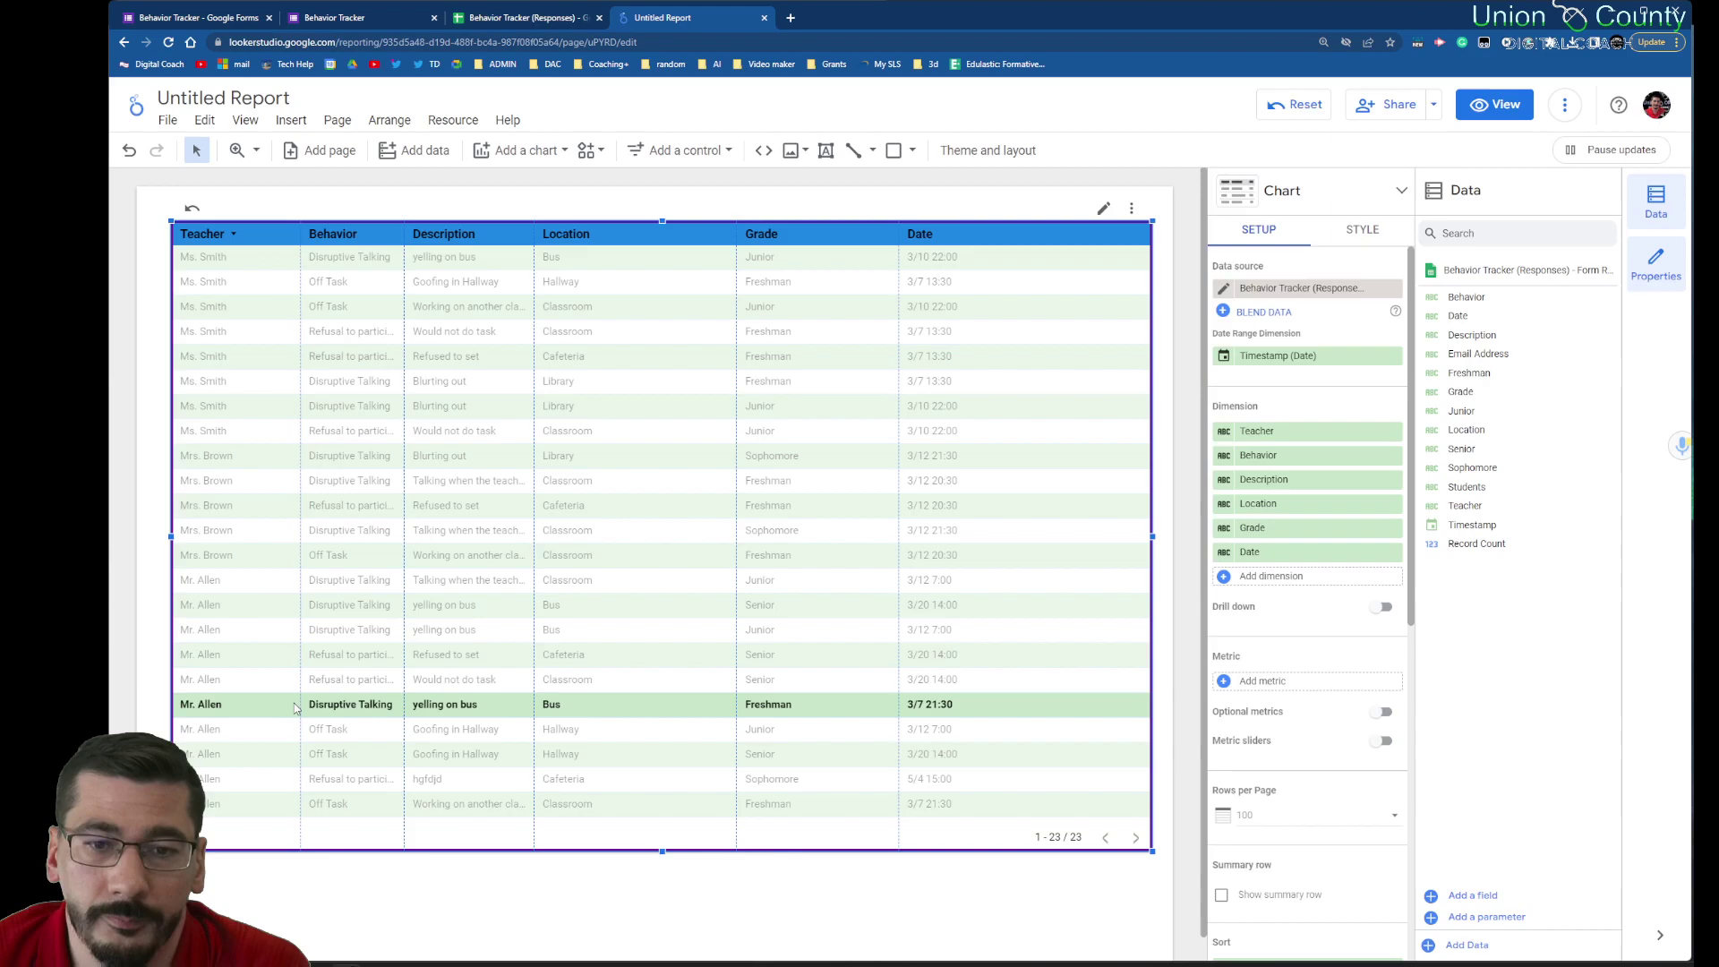
click(1296, 105)
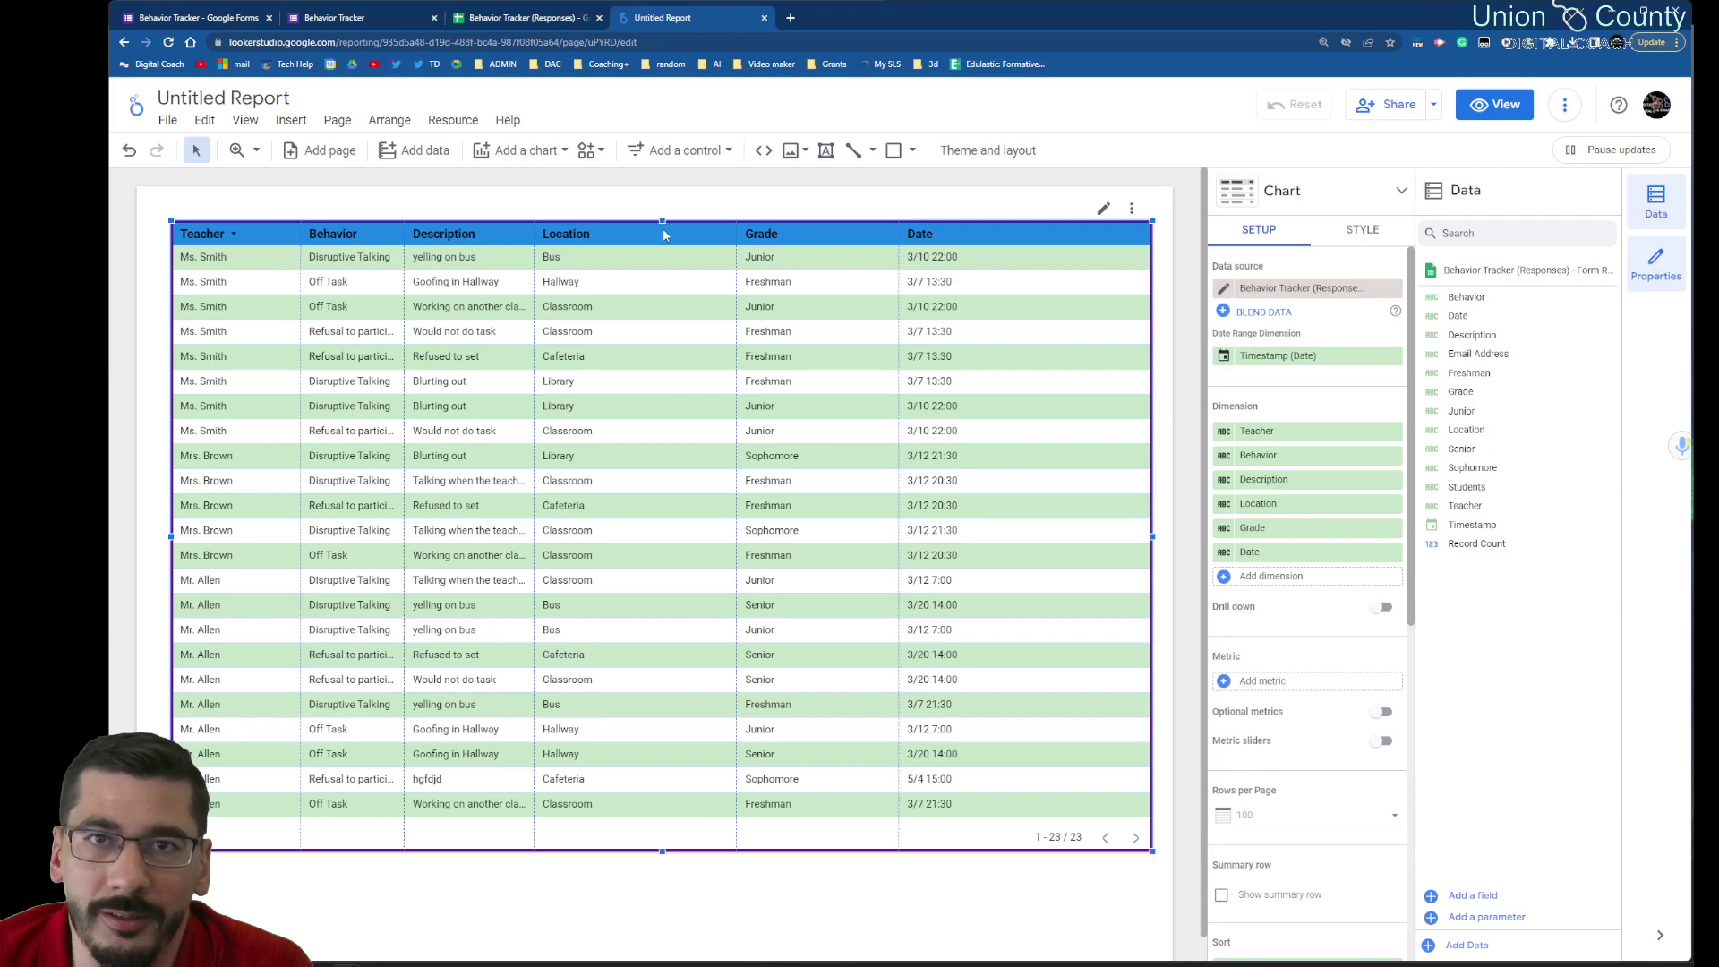
drag(663, 219, 663, 338)
click(692, 272)
Step: Extend the table's bottom edge so every incident row shows above the 1 - 23 / 23 footer
scroll(694, 833, down, 1)
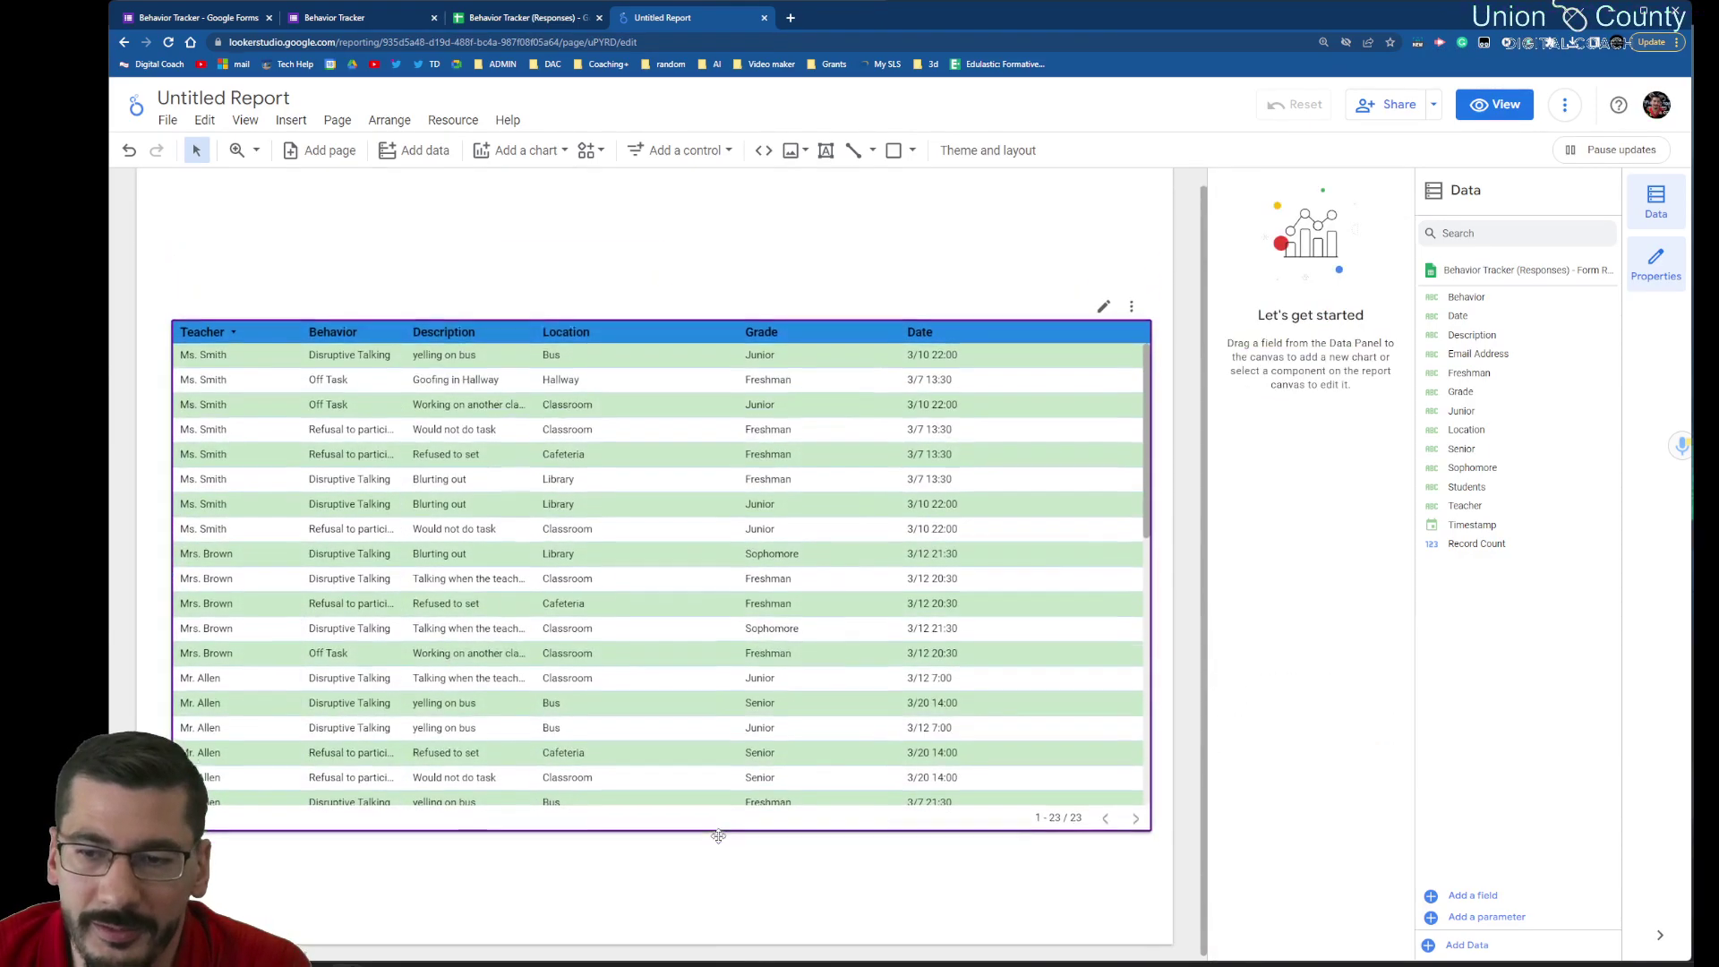
click(661, 830)
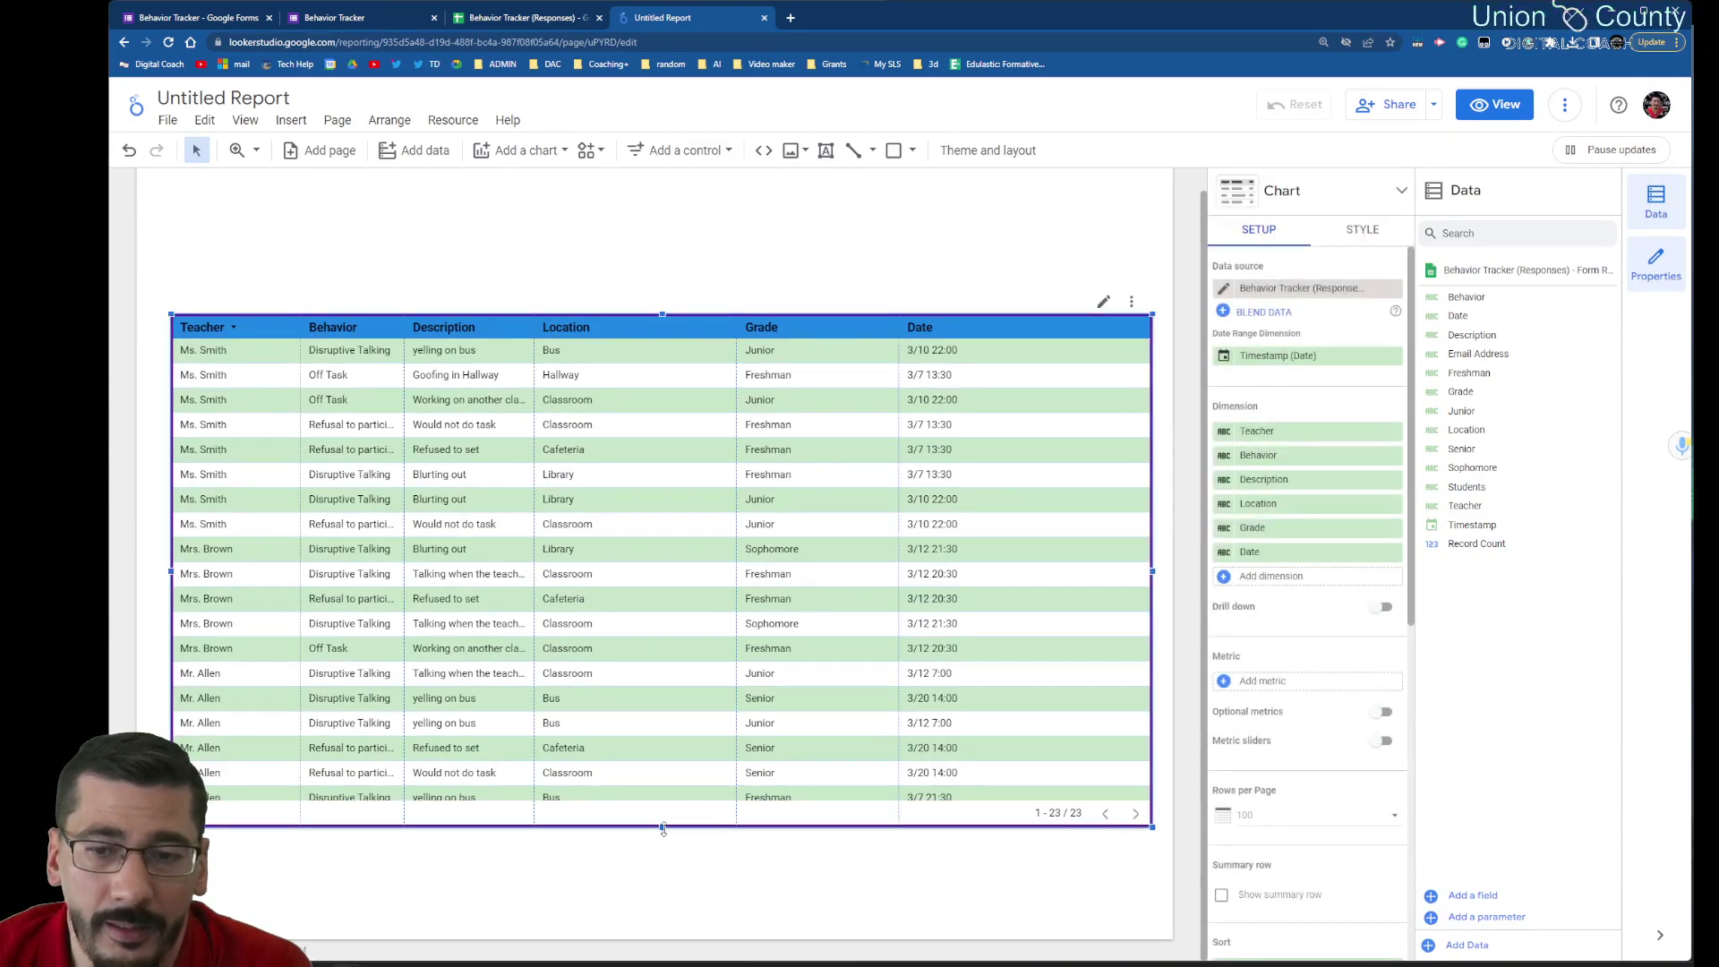
drag(663, 829, 663, 894)
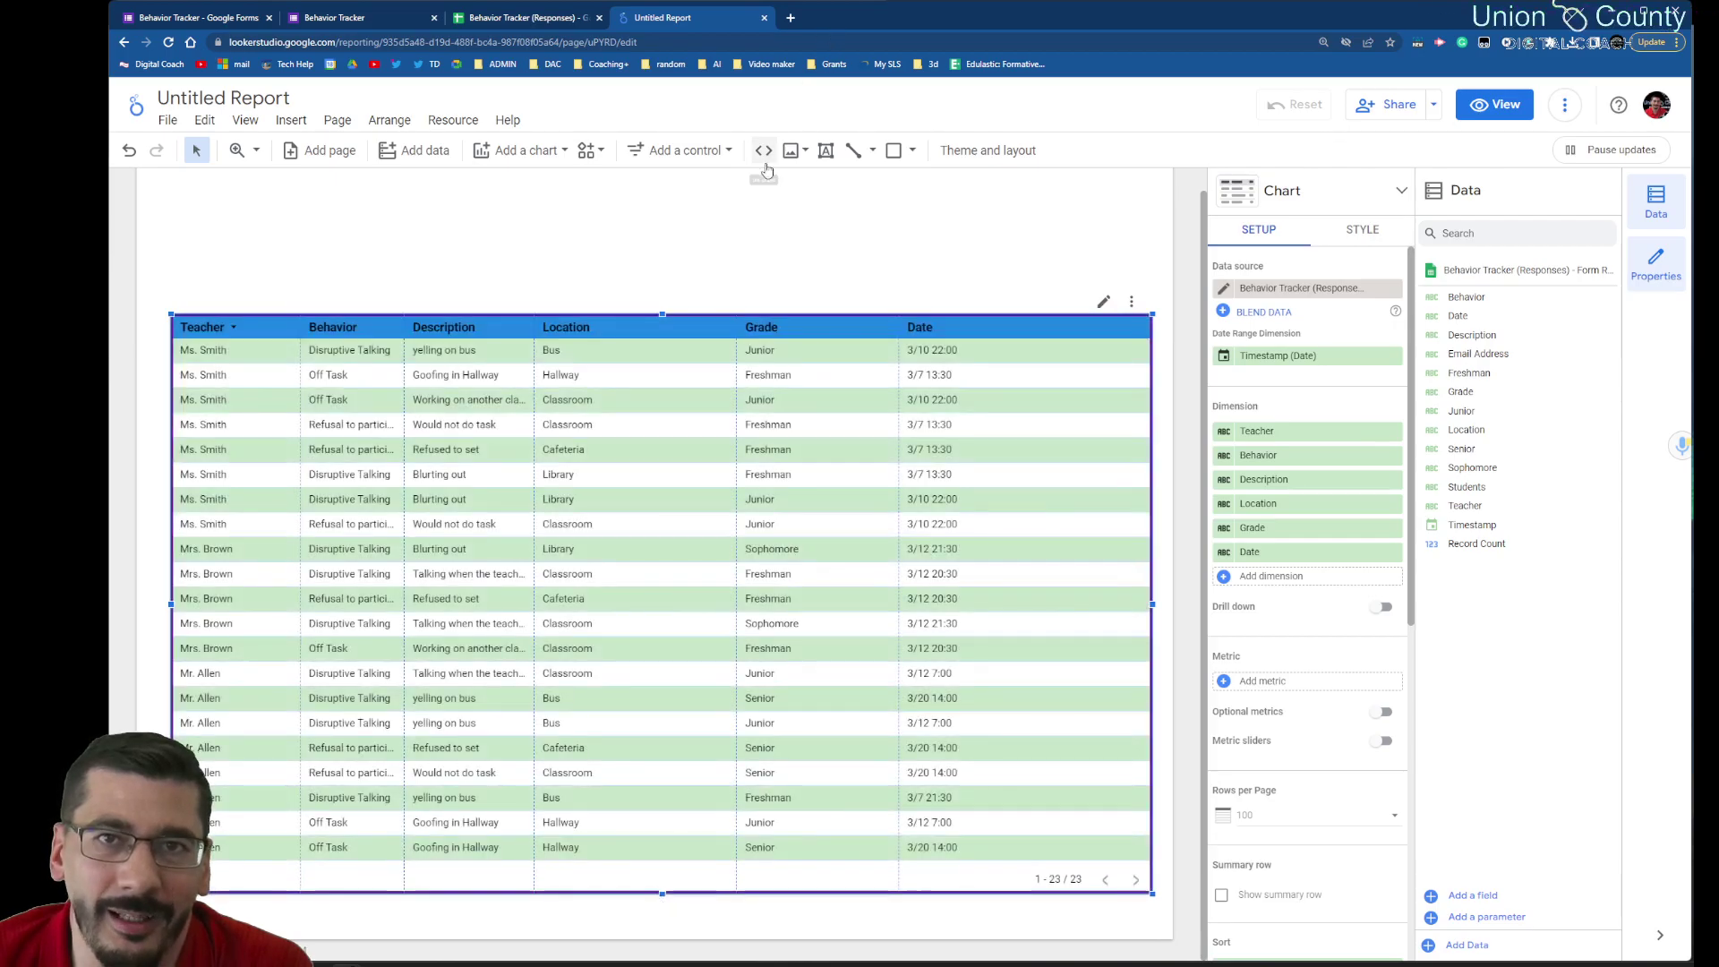
click(752, 230)
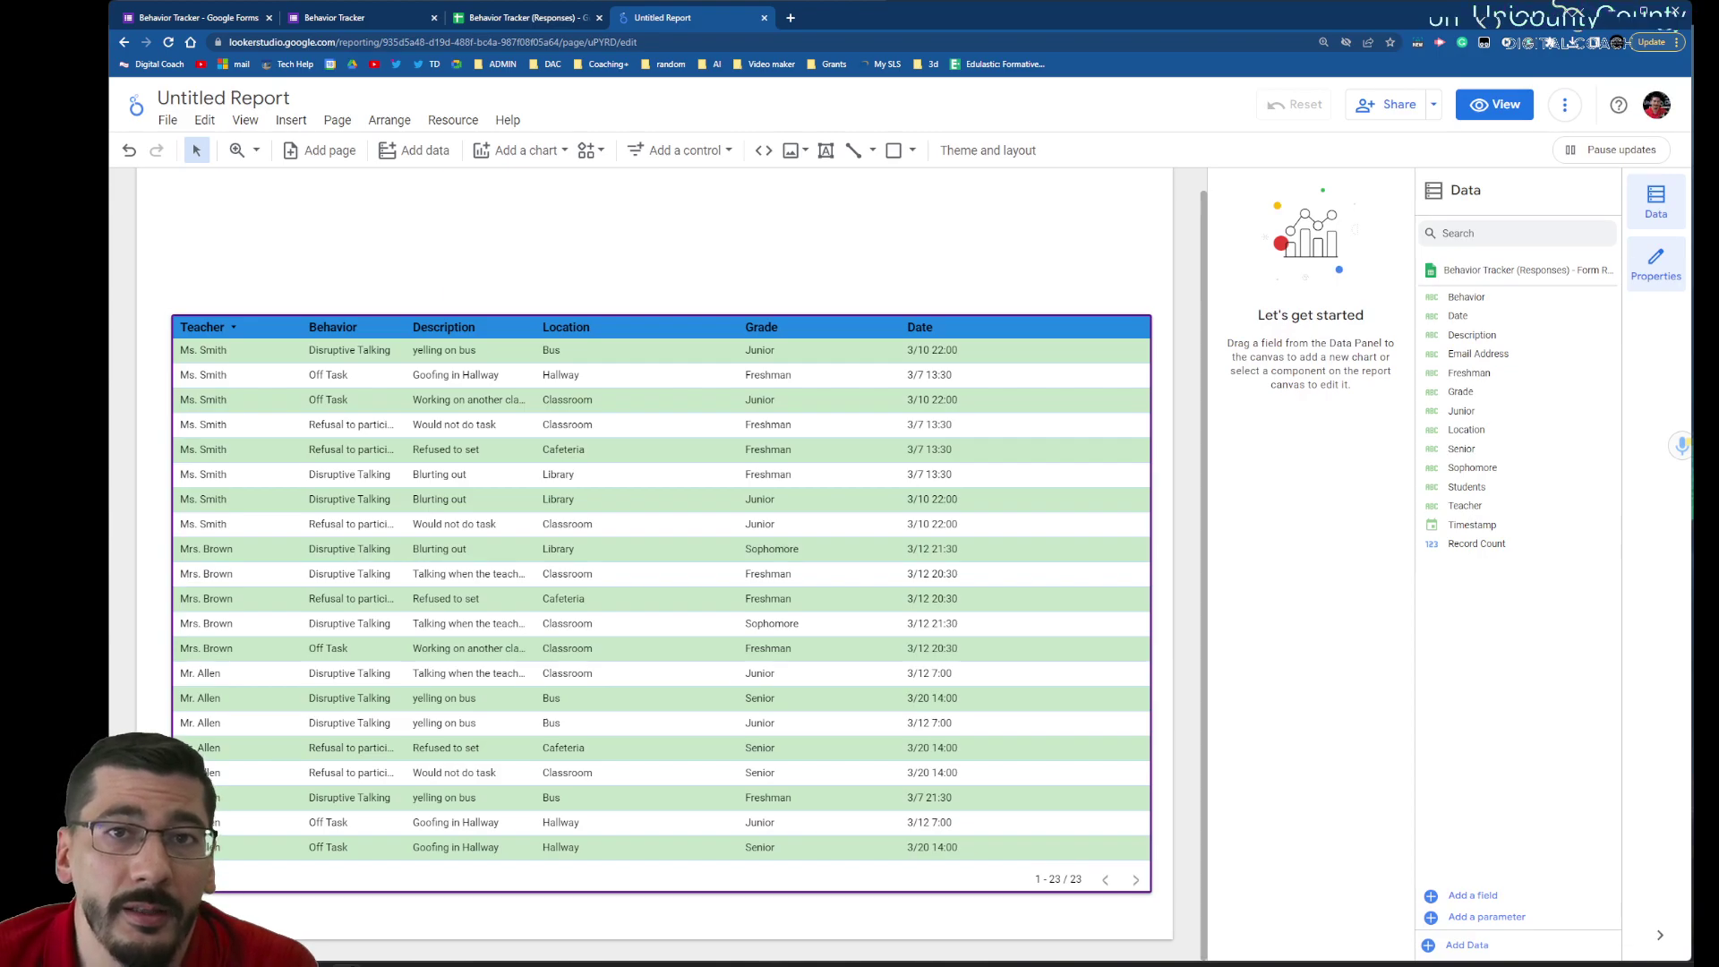
click(291, 120)
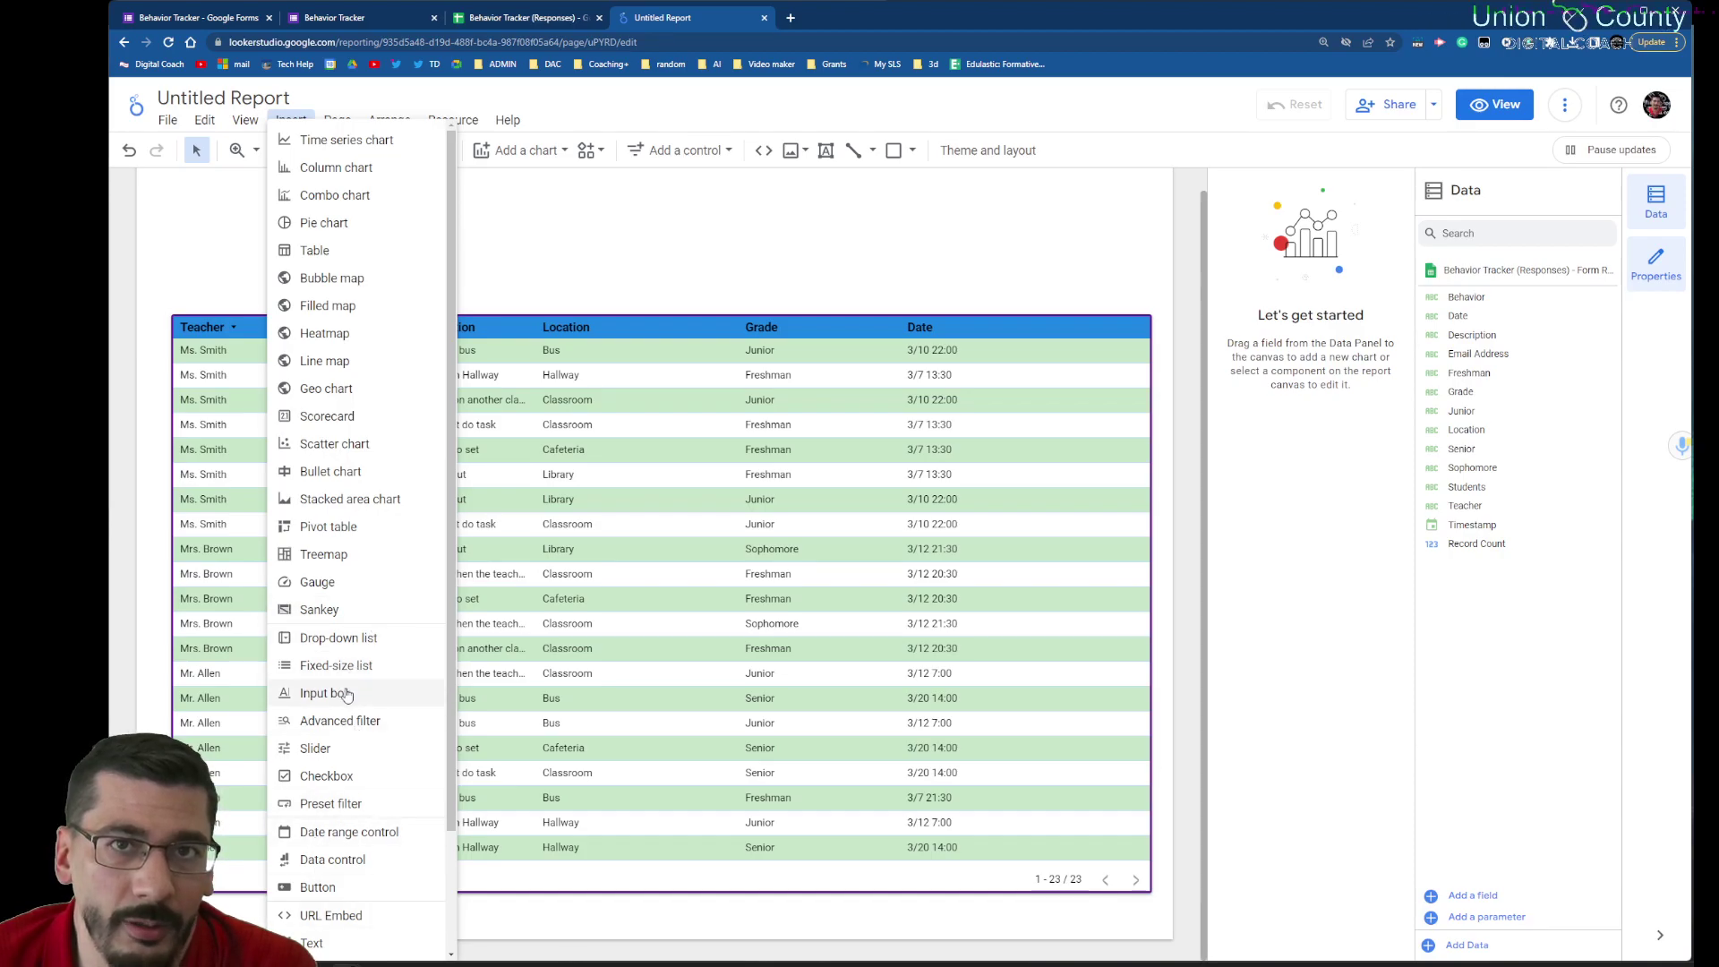
Step: Place a Teacher drop-down list above the table and filter it to Ms. Smith
click(345, 638)
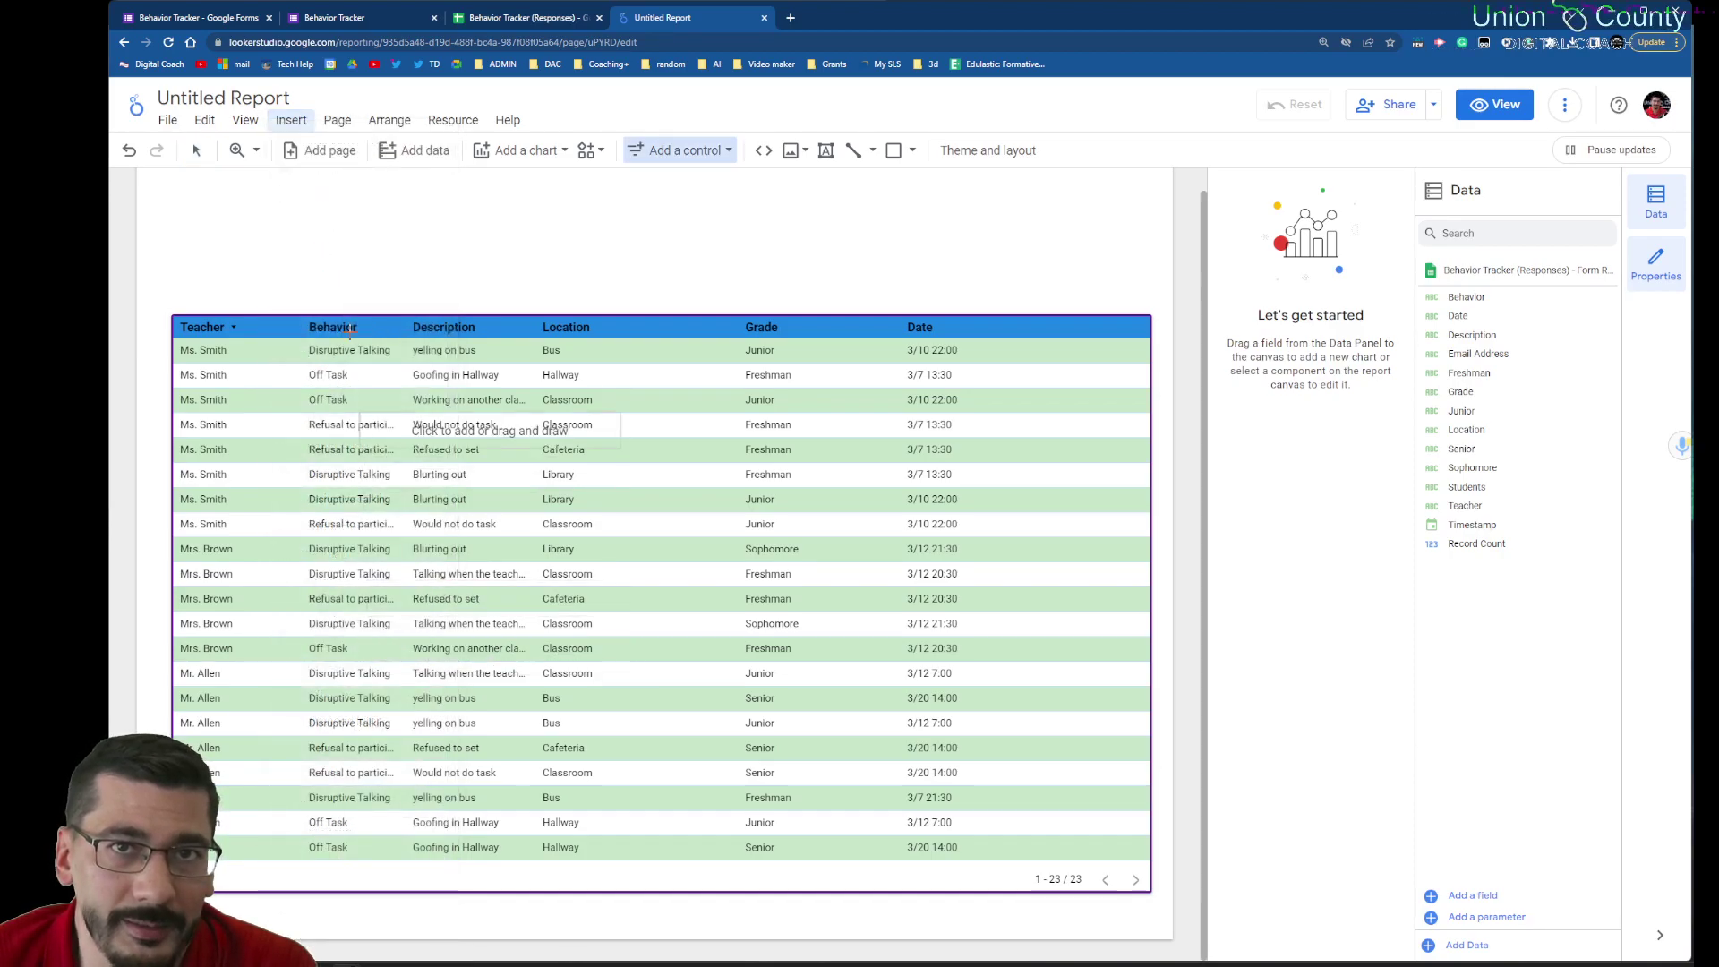
click(233, 204)
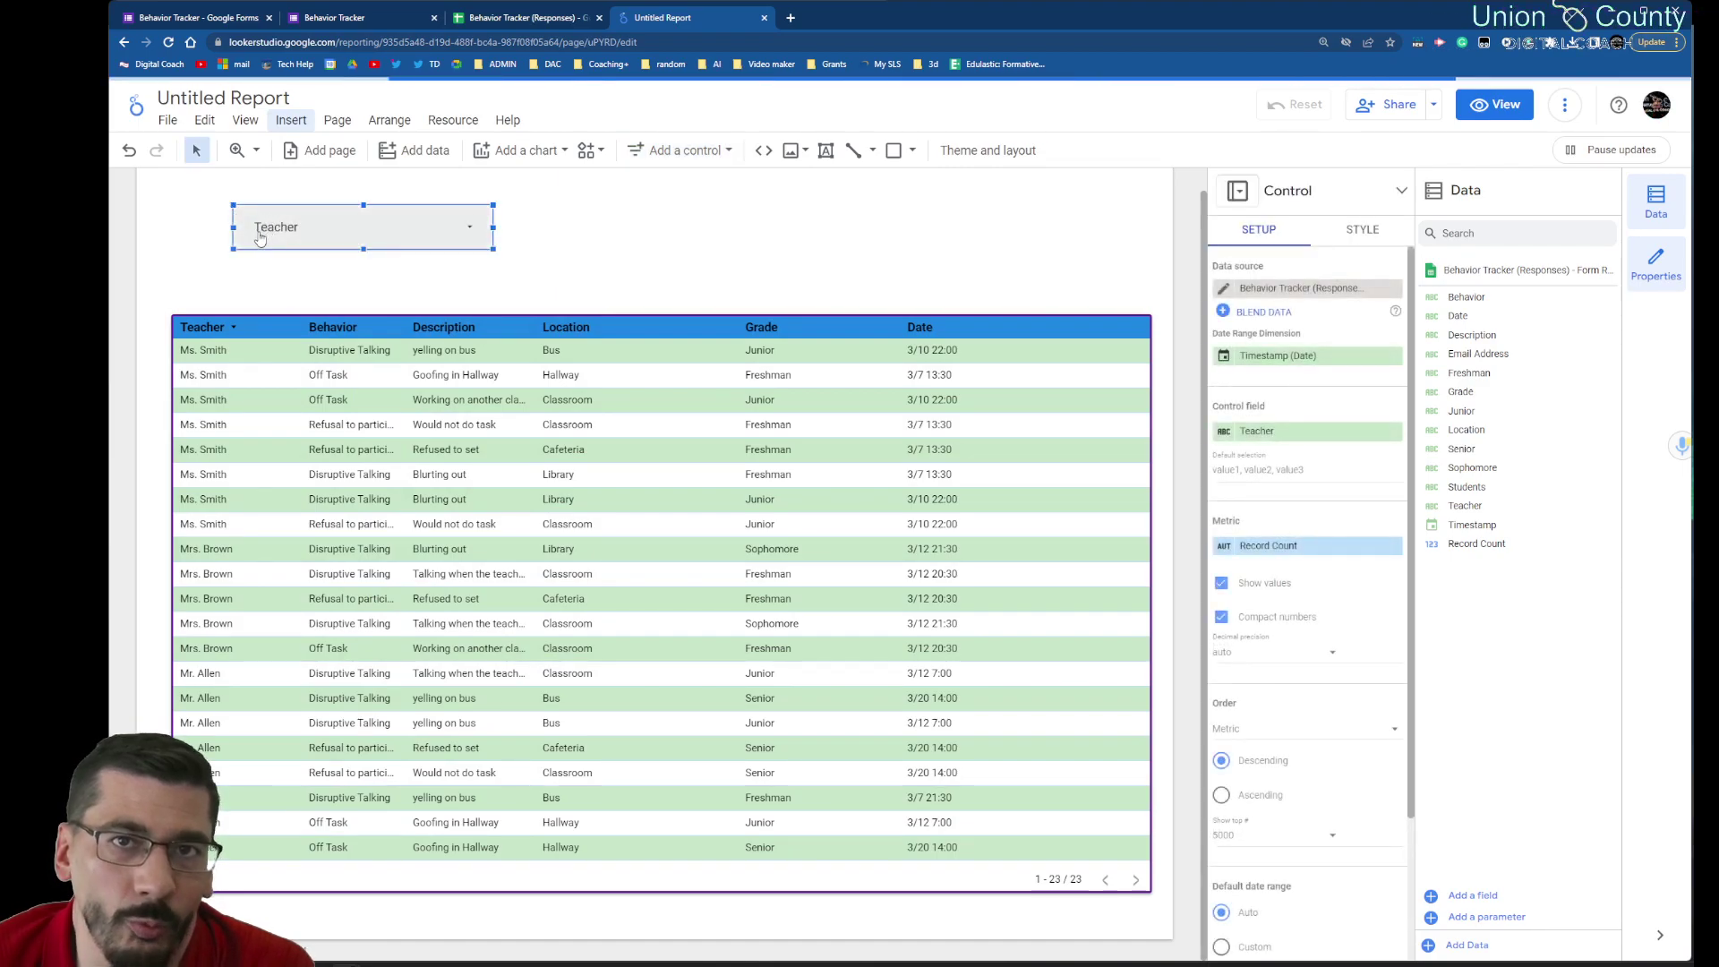
click(467, 228)
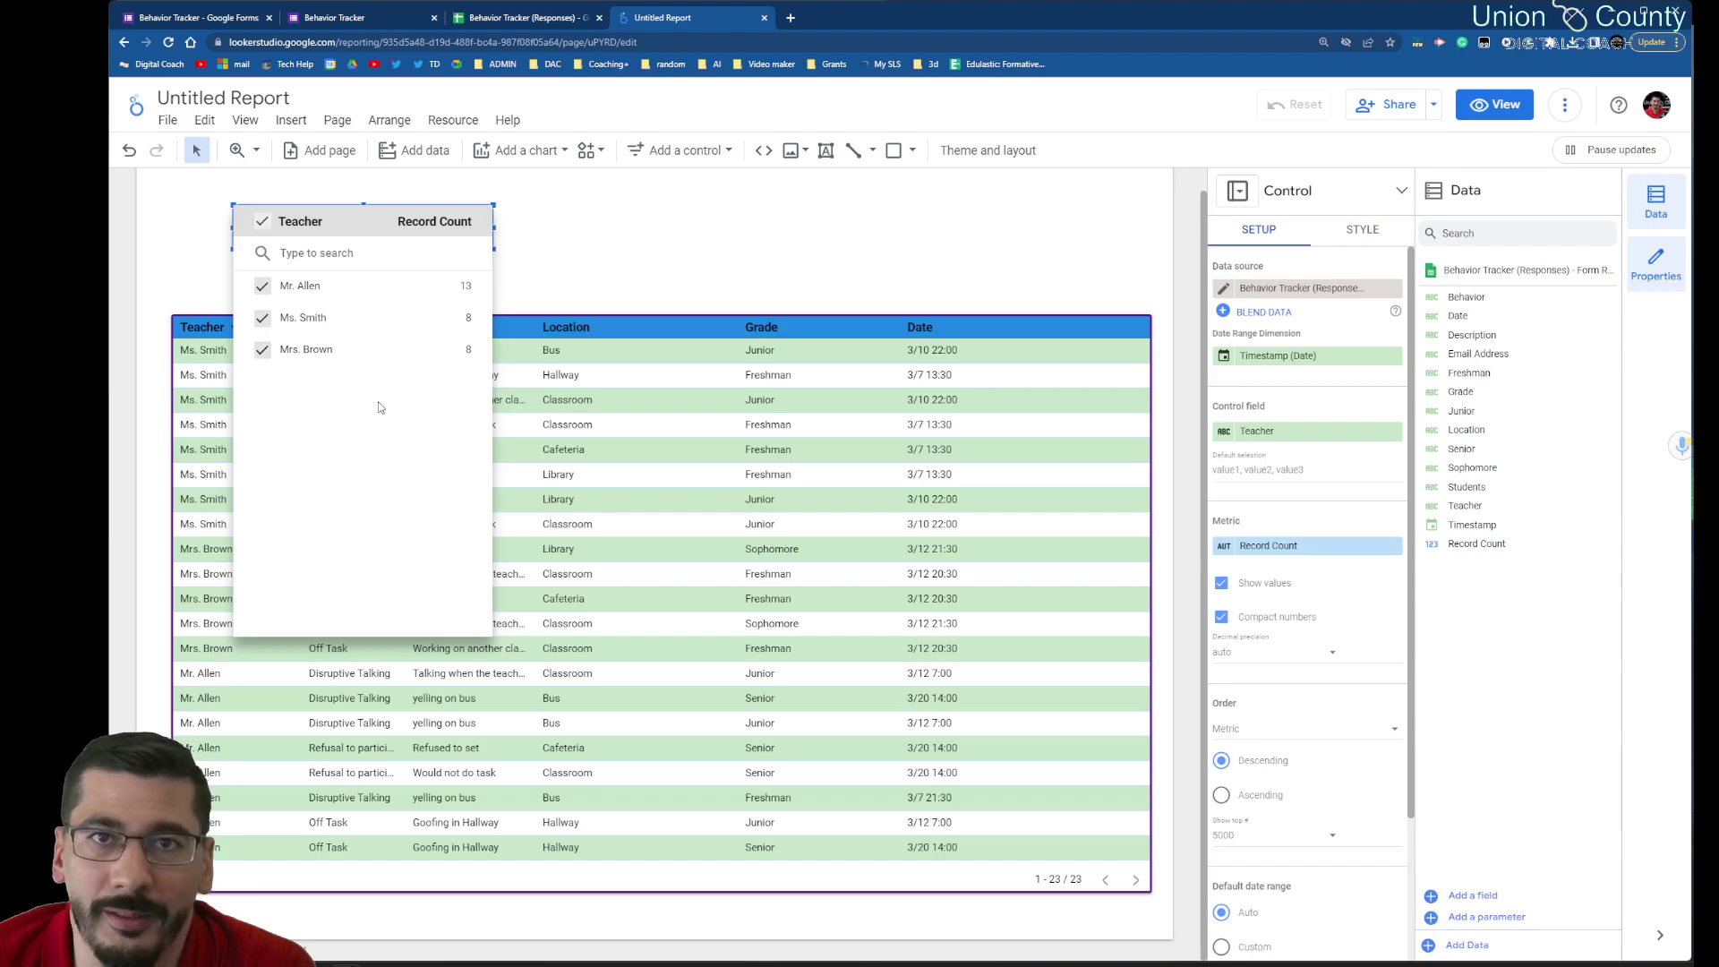
click(560, 261)
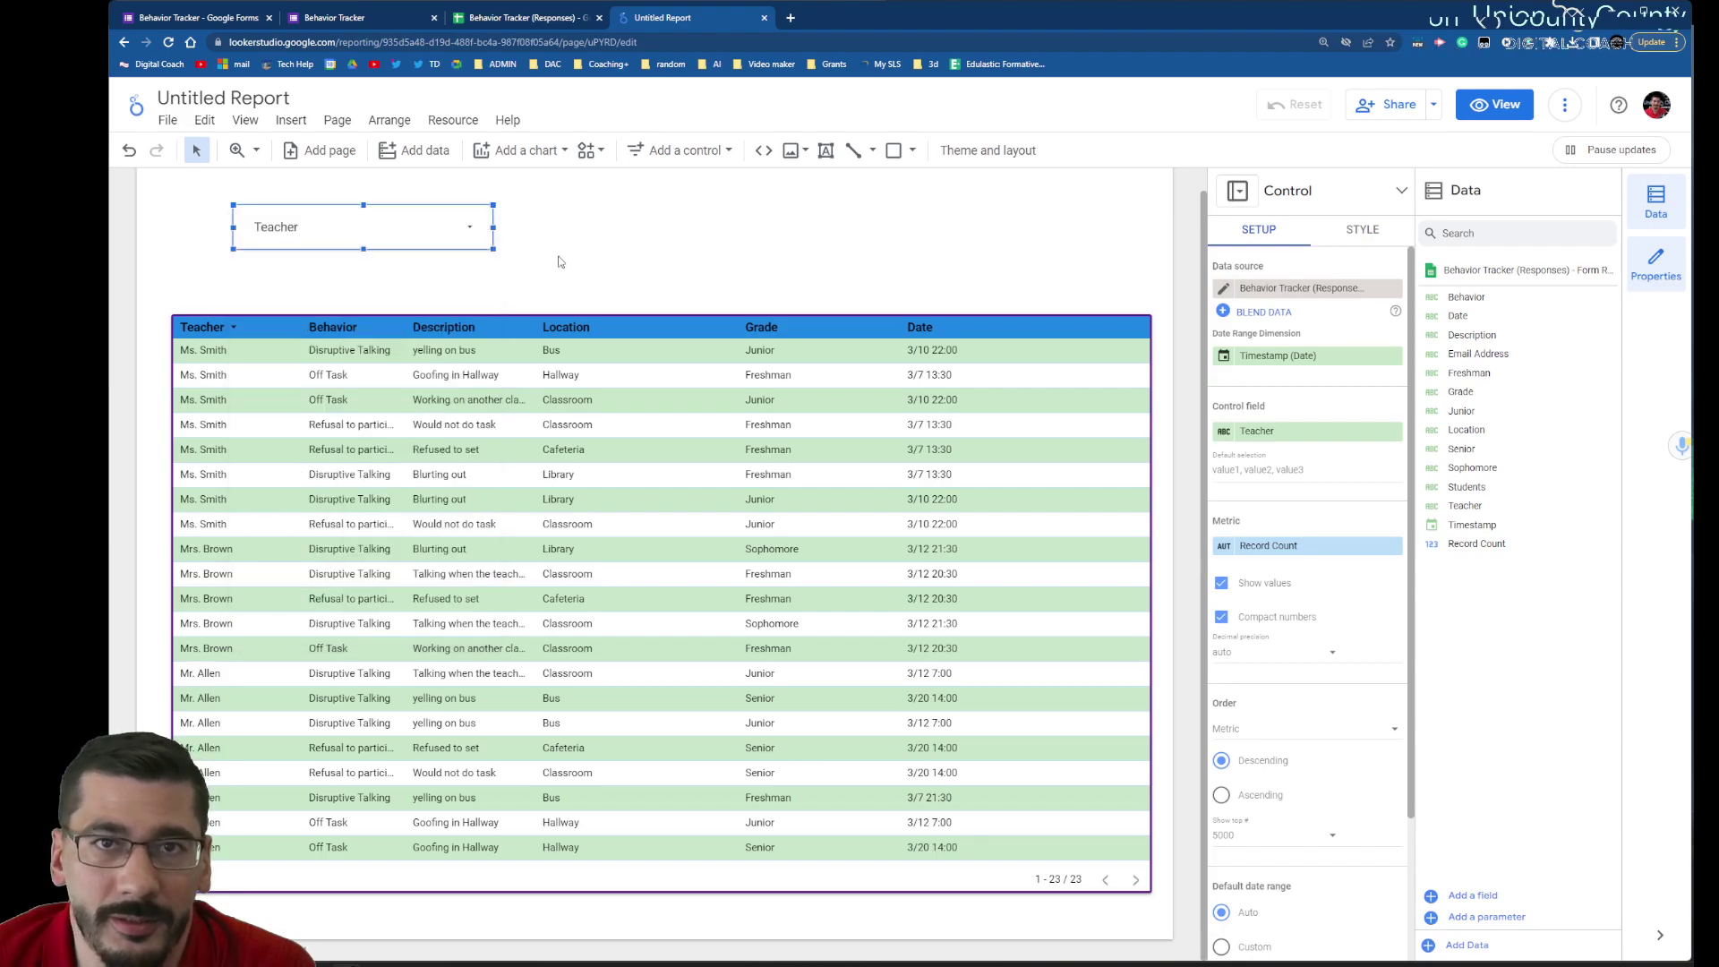
click(467, 233)
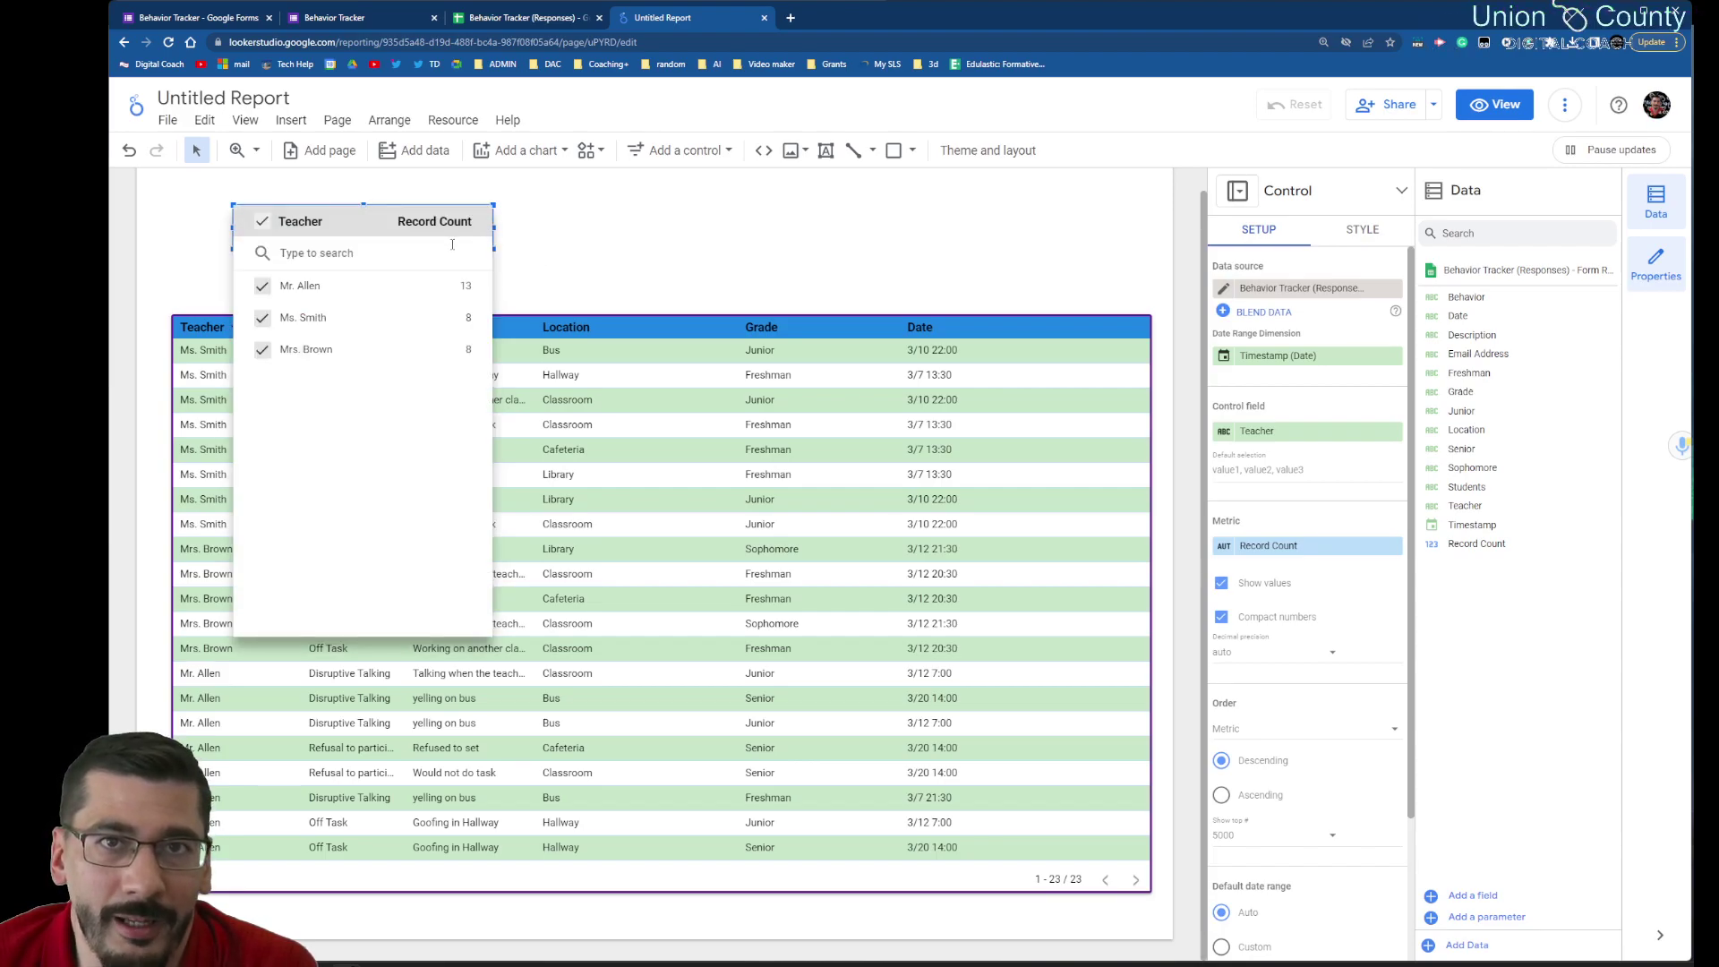
click(444, 320)
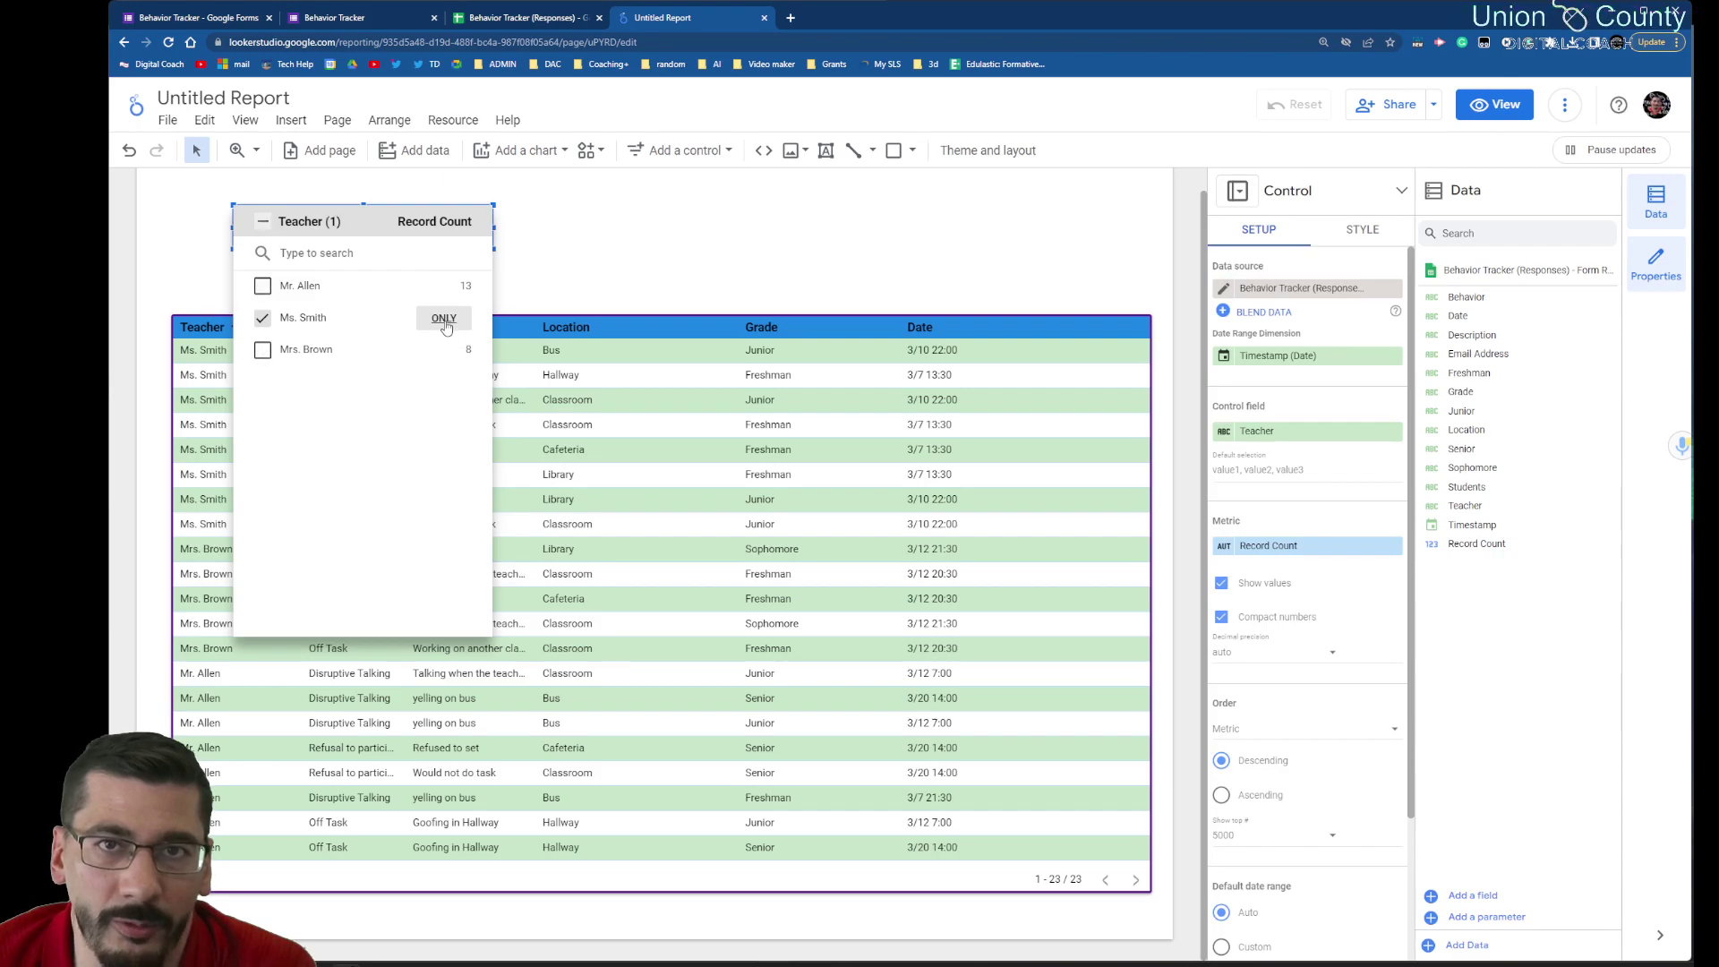
click(610, 235)
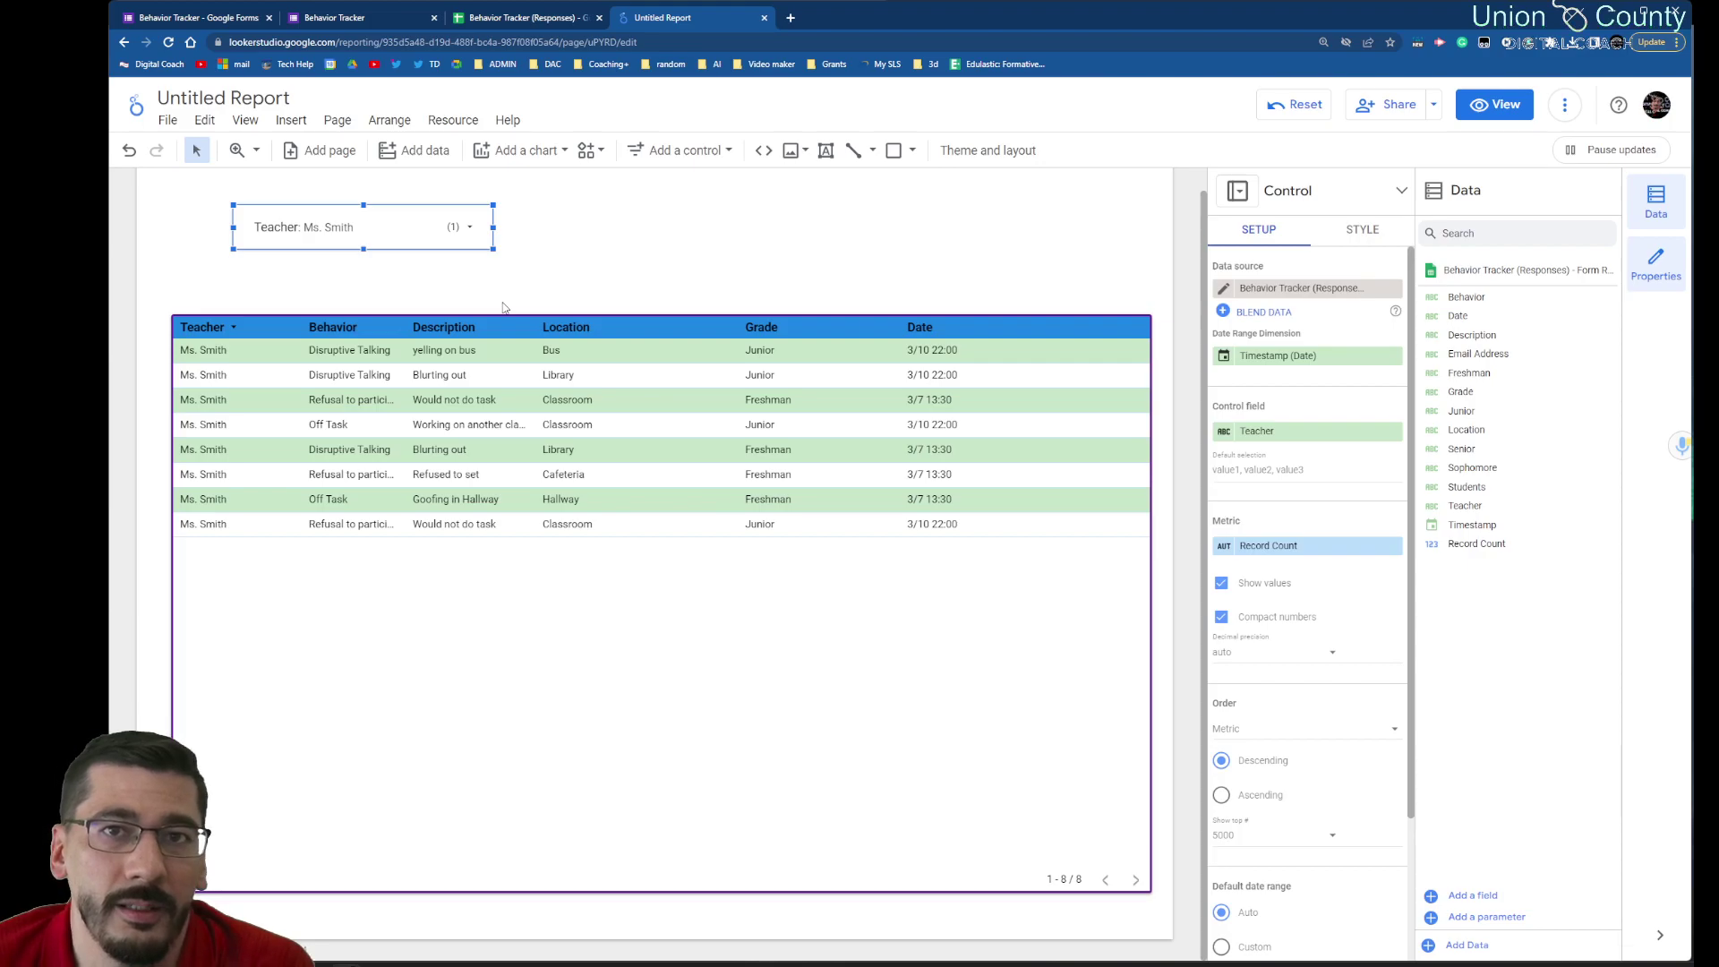
Step: Try Ms. Smith plus Mrs. Brown, then select every teacher so all 23 rows show
click(484, 234)
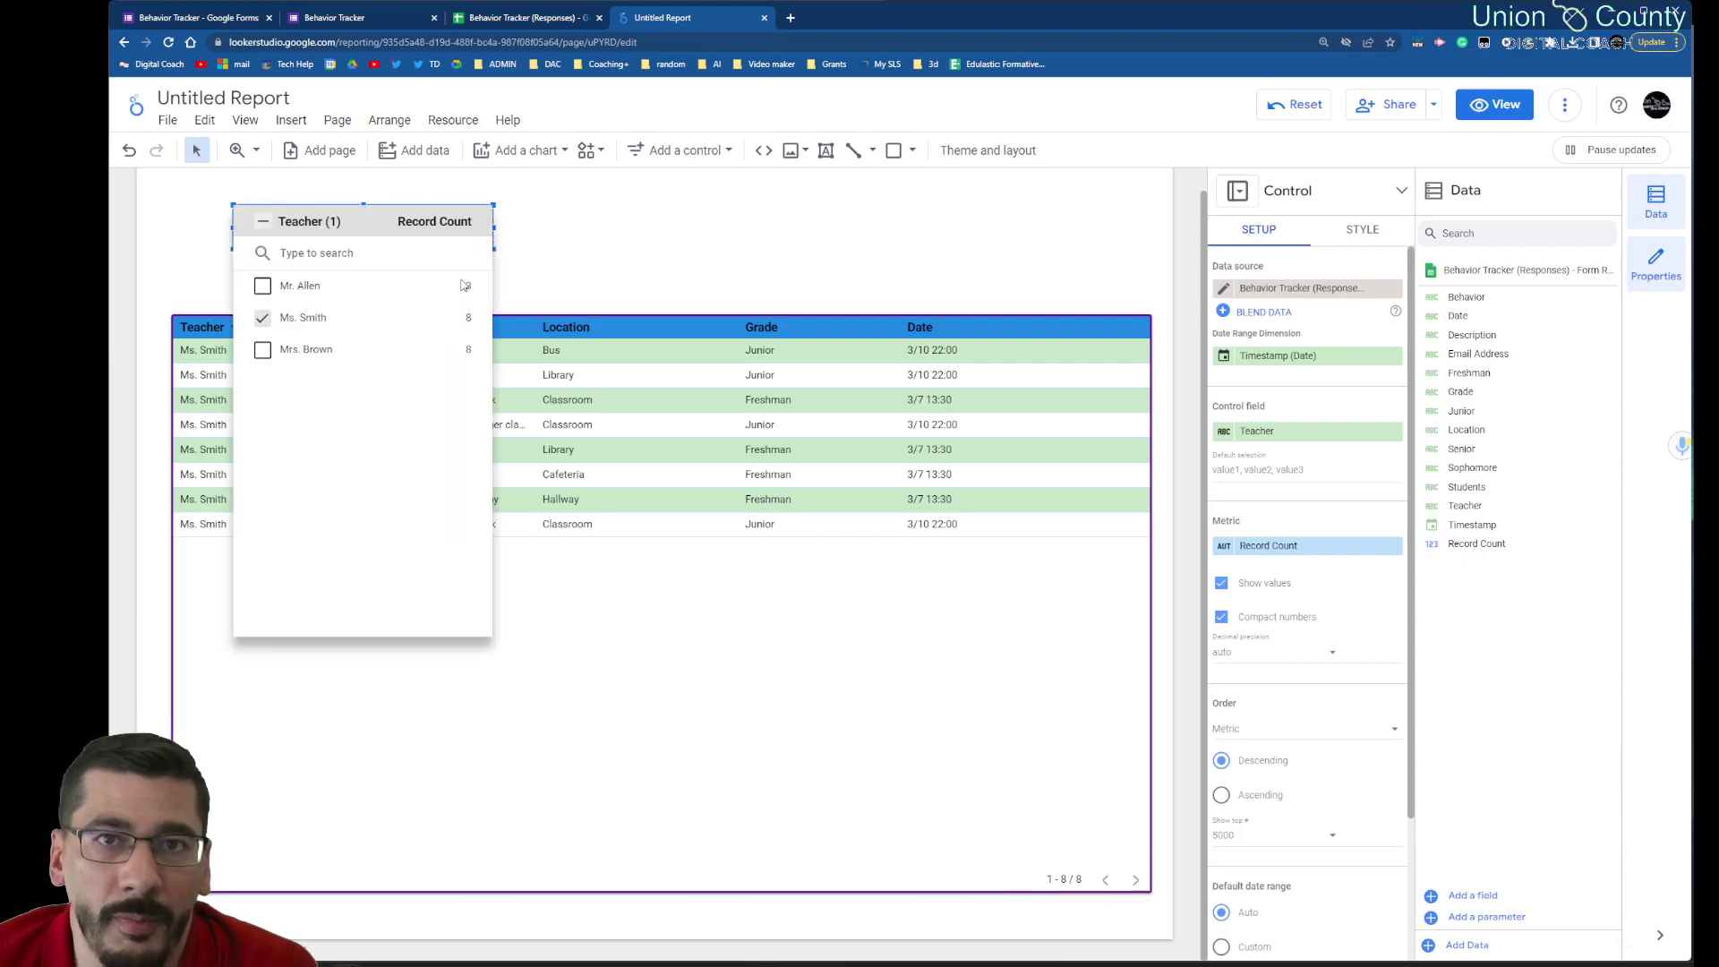
click(261, 350)
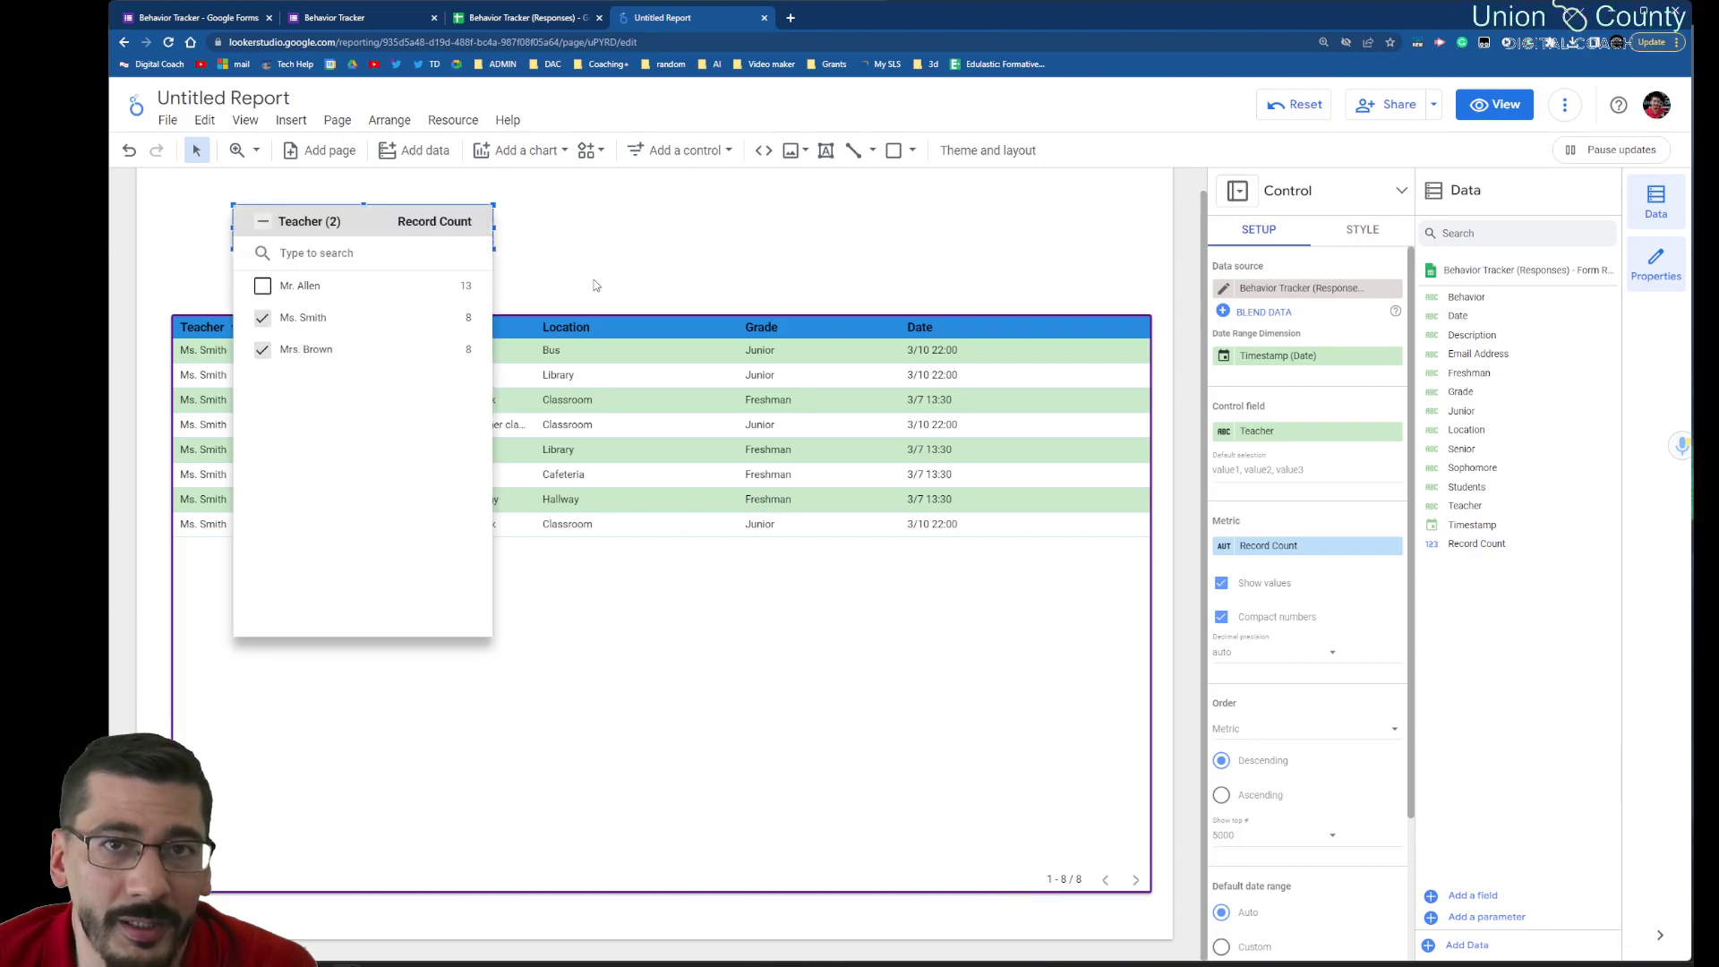
click(644, 245)
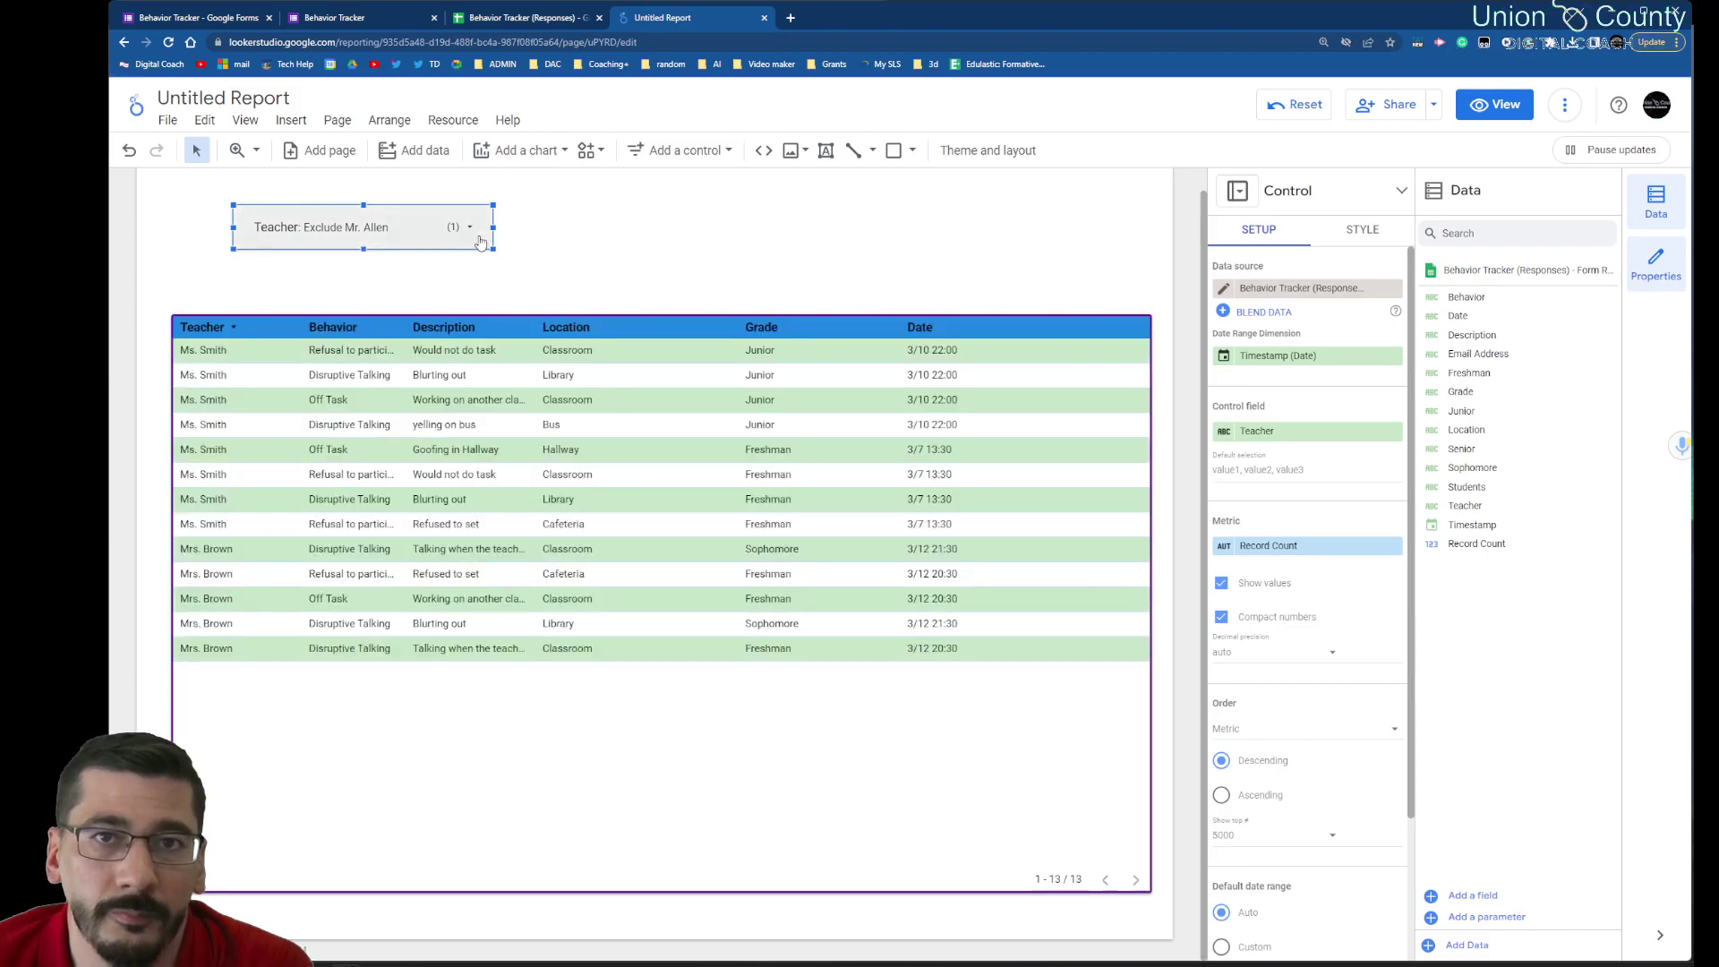
click(435, 243)
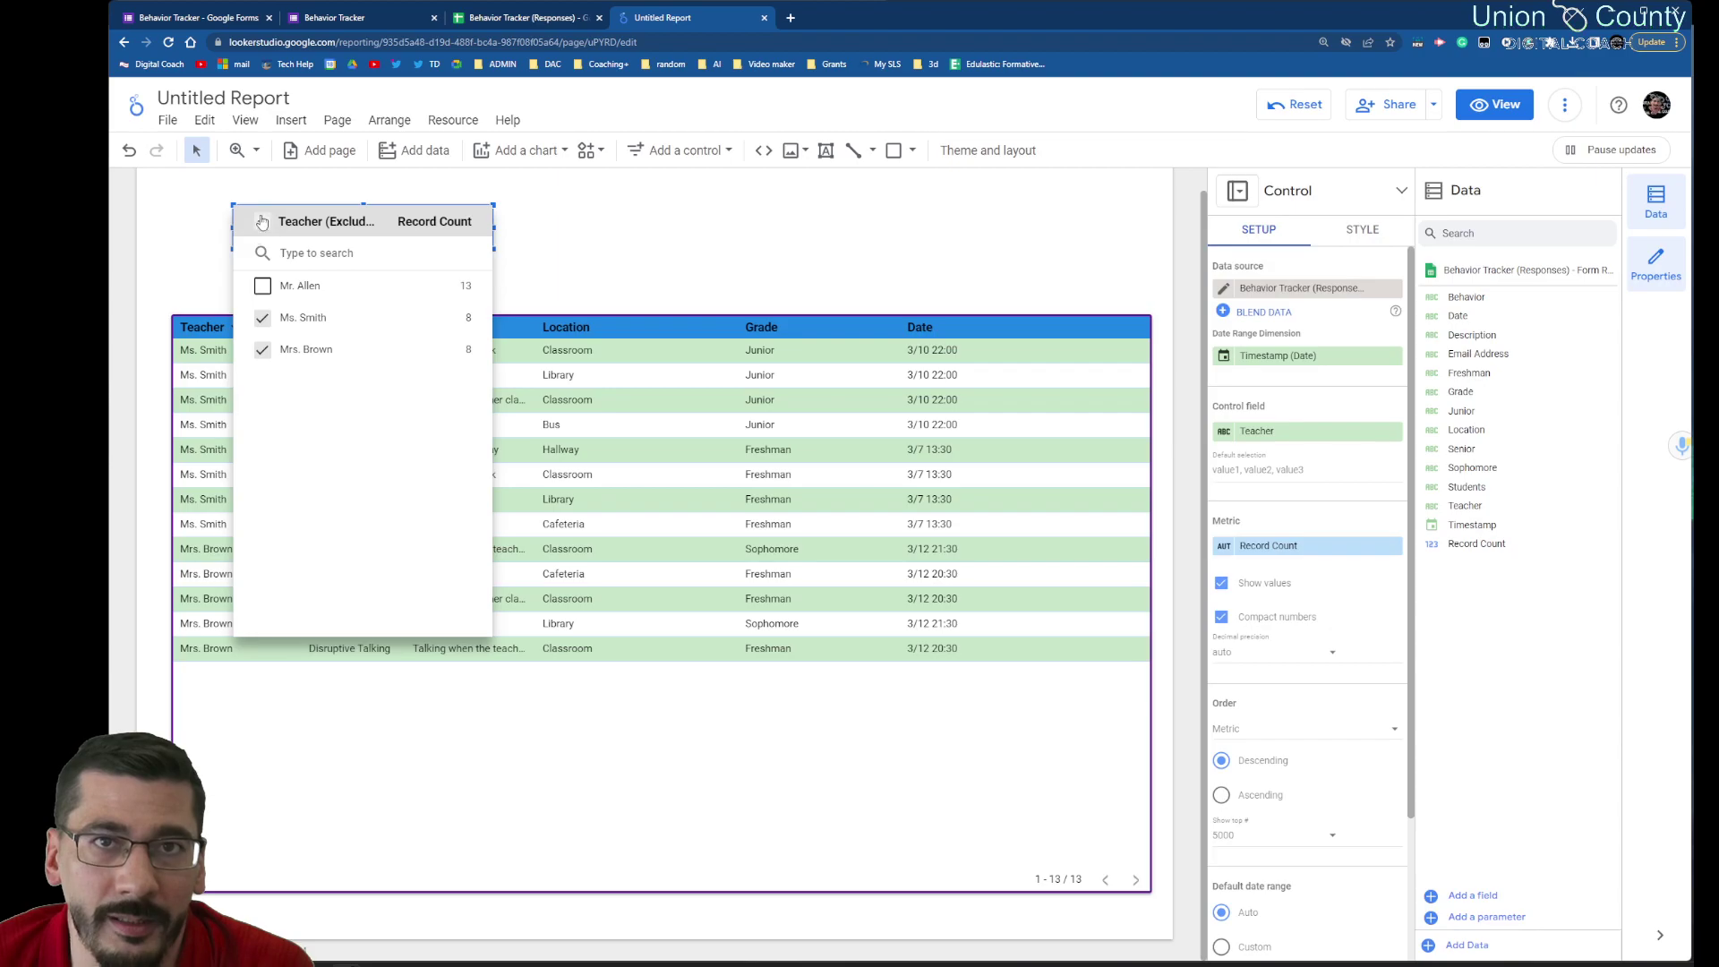
click(261, 221)
click(262, 285)
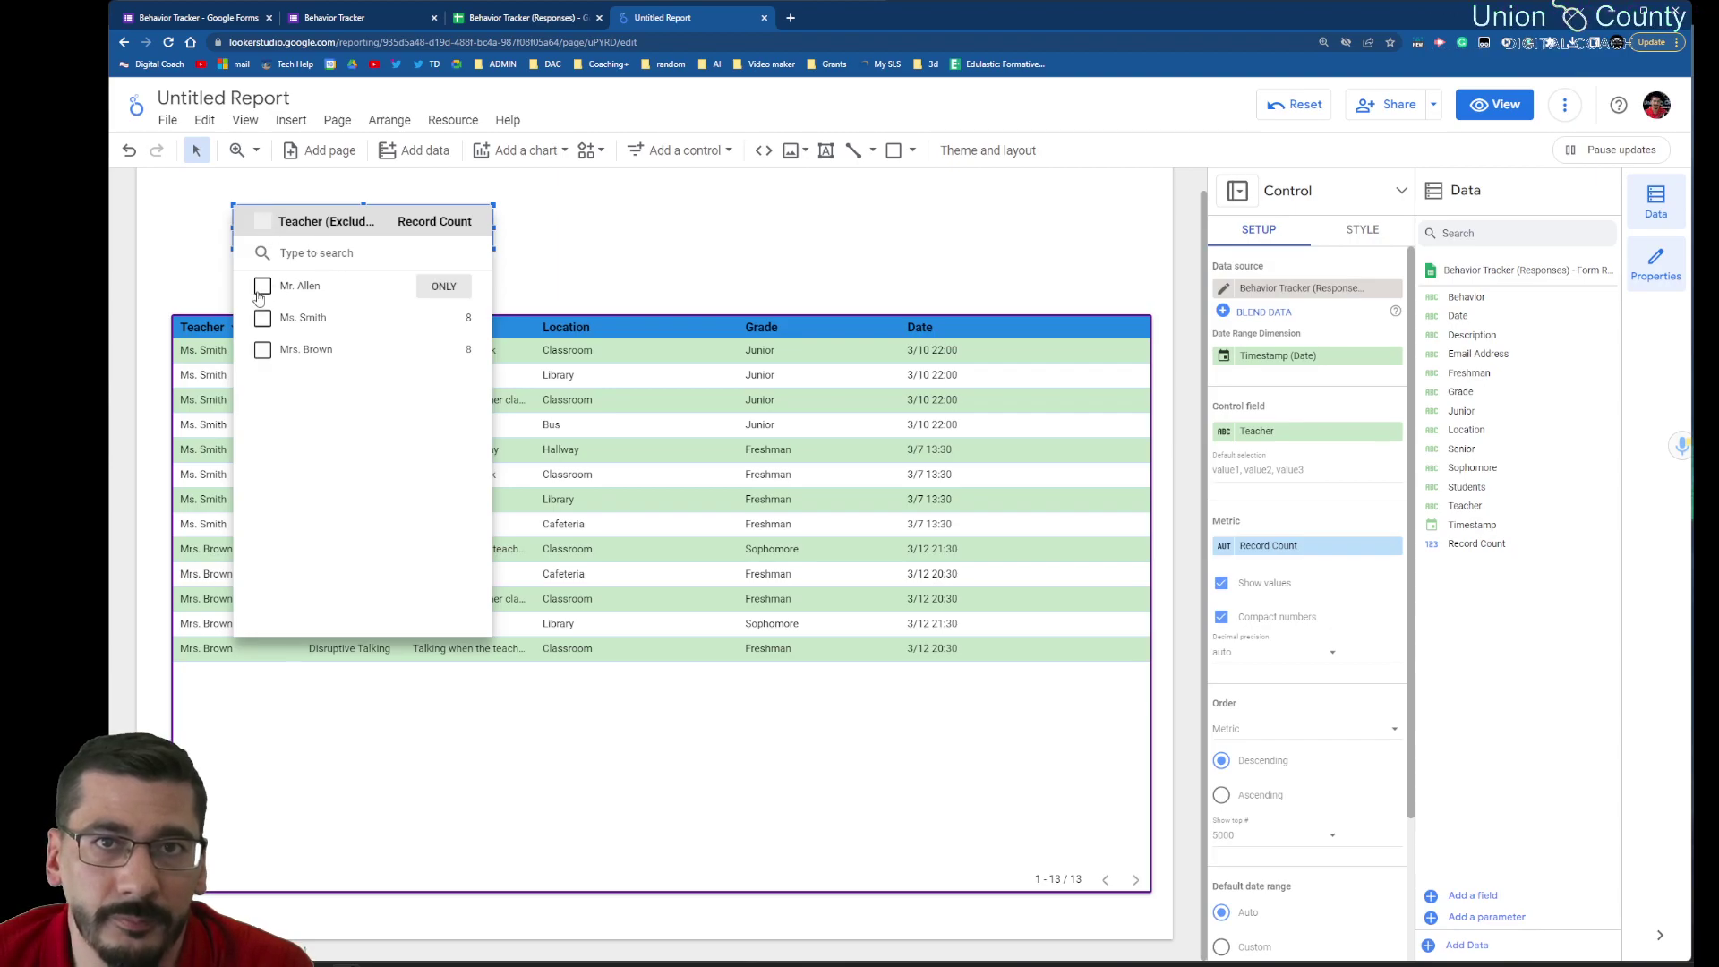
click(263, 318)
click(263, 349)
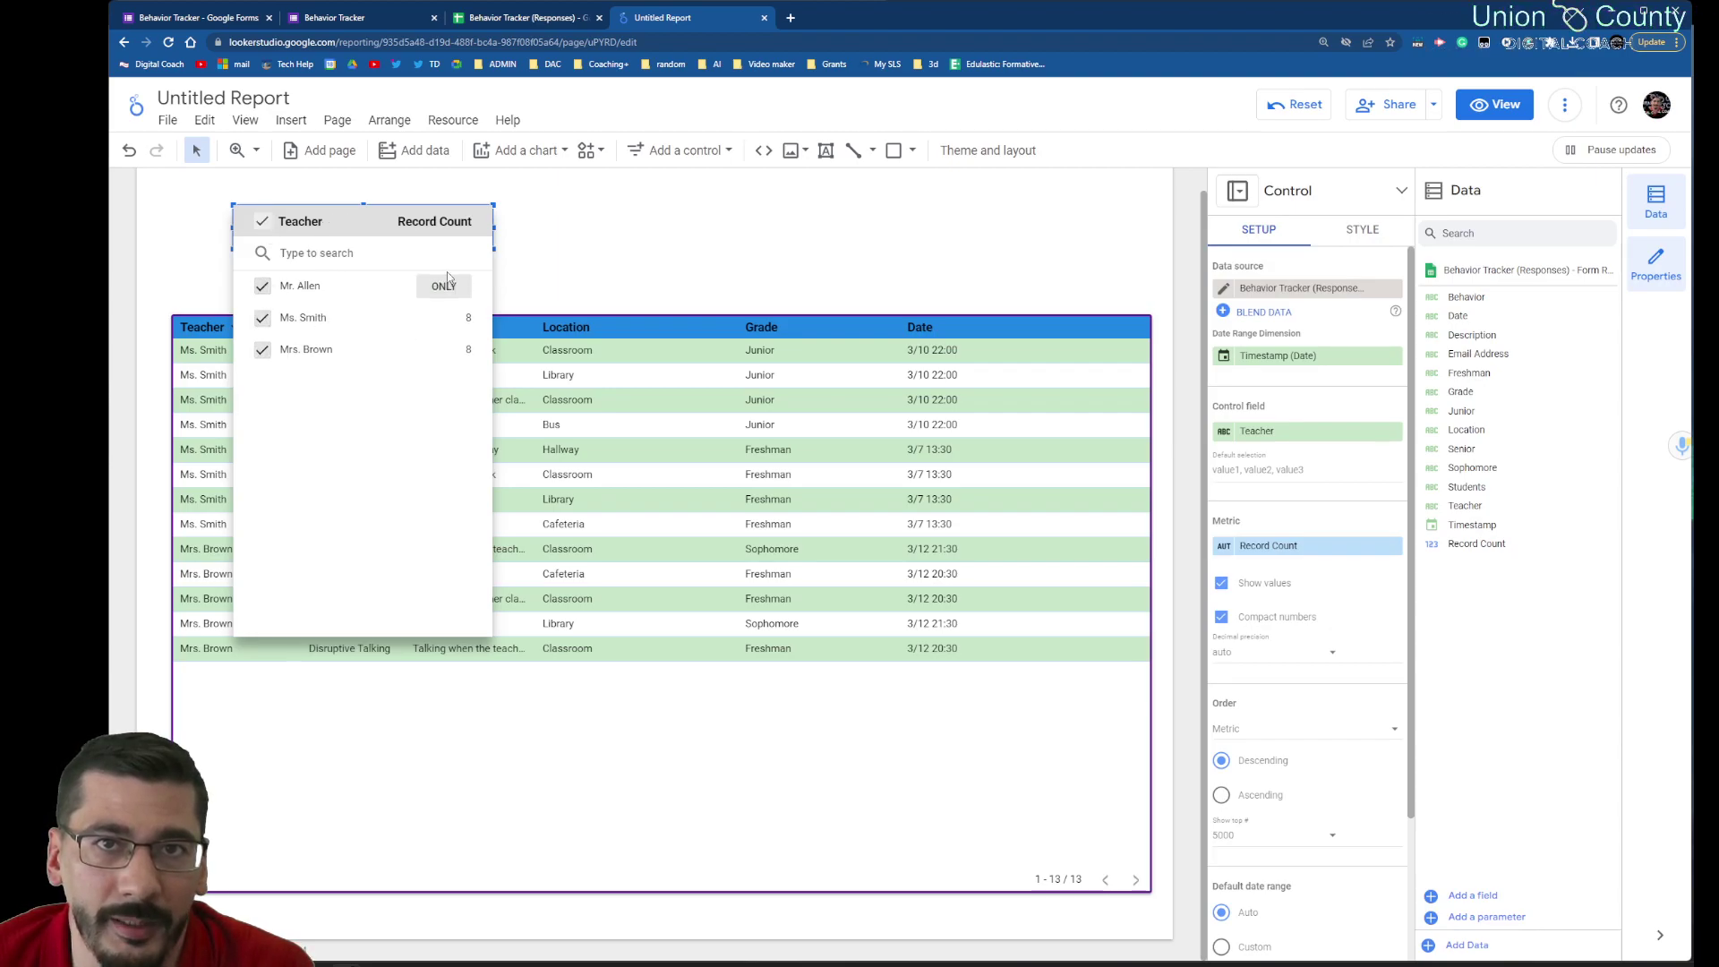
click(591, 250)
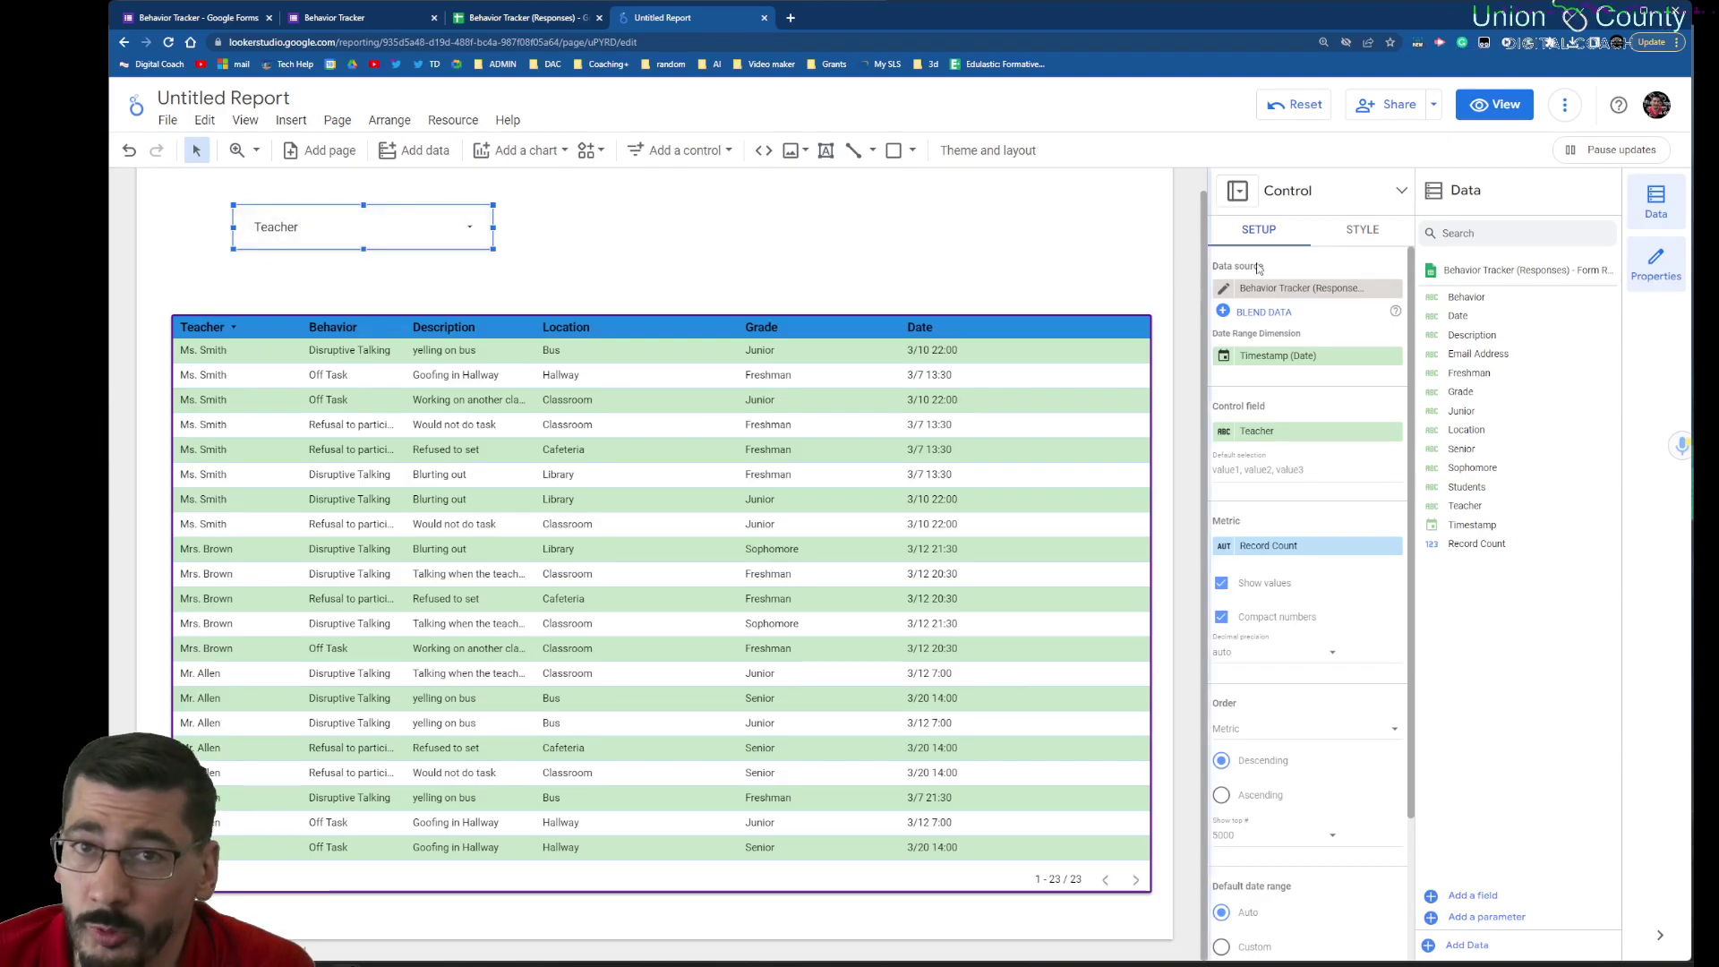
Step: Give the Teacher filter's list header an orange fill and its checkboxes a blue fill
click(1362, 230)
scroll(1314, 608, down, 3)
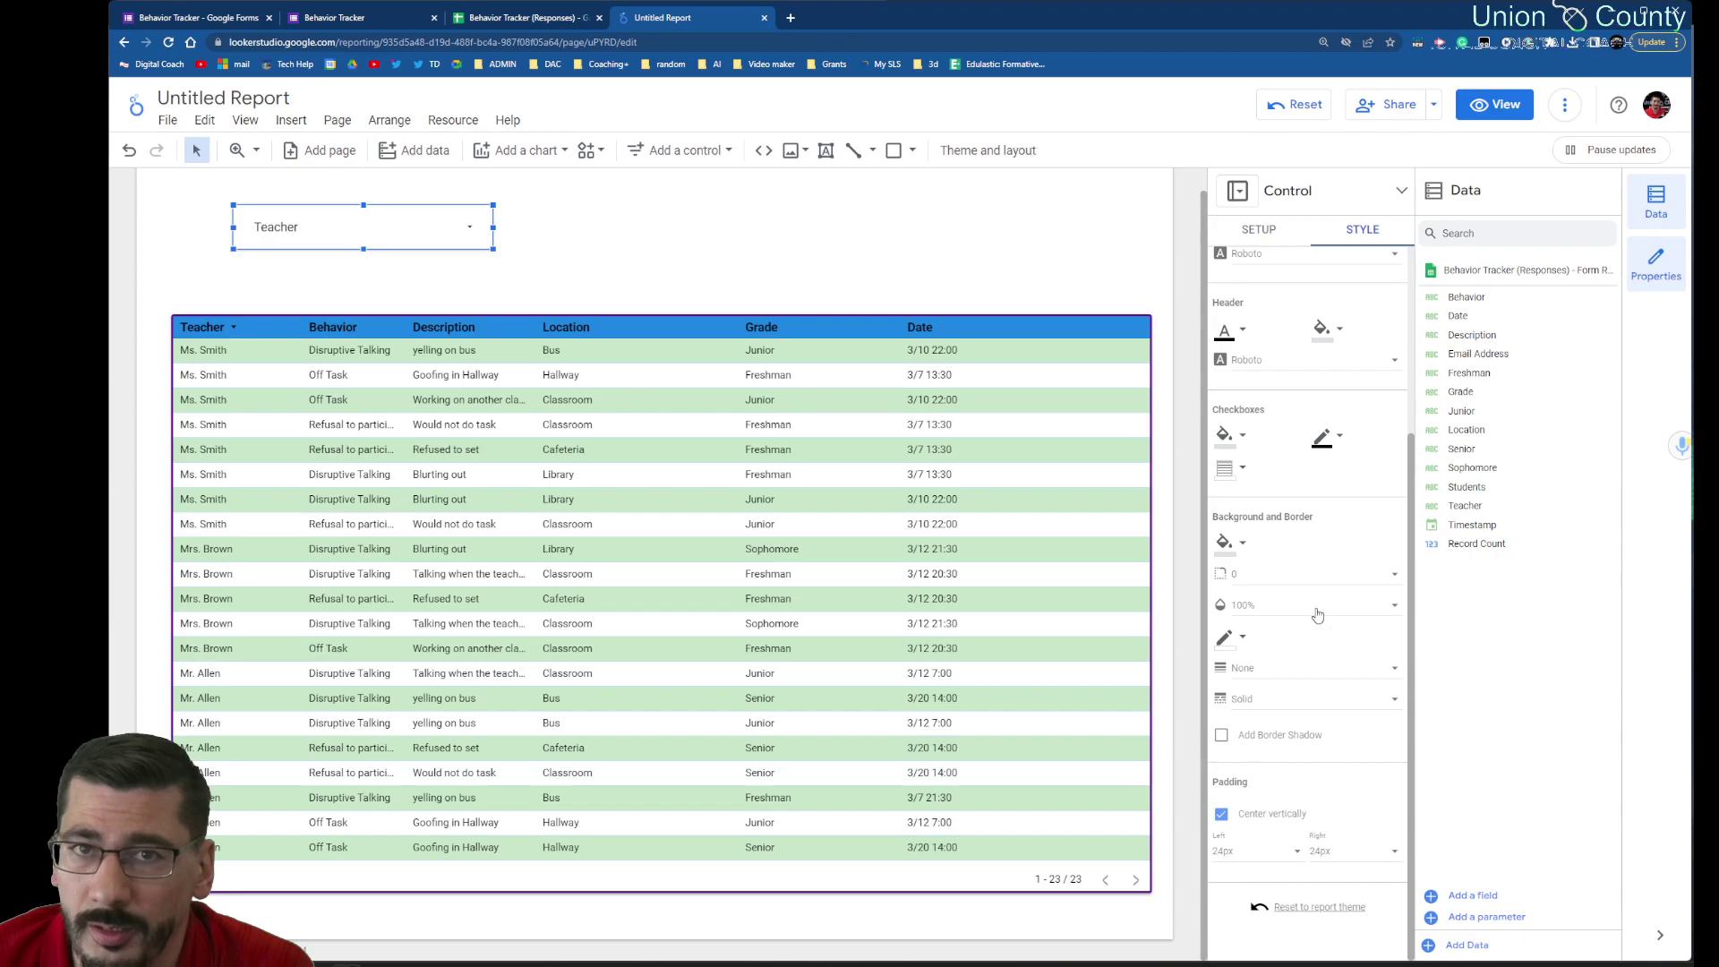
scroll(1318, 537, up, 1)
scroll(1331, 377, up, 1)
scroll(1330, 377, down, 3)
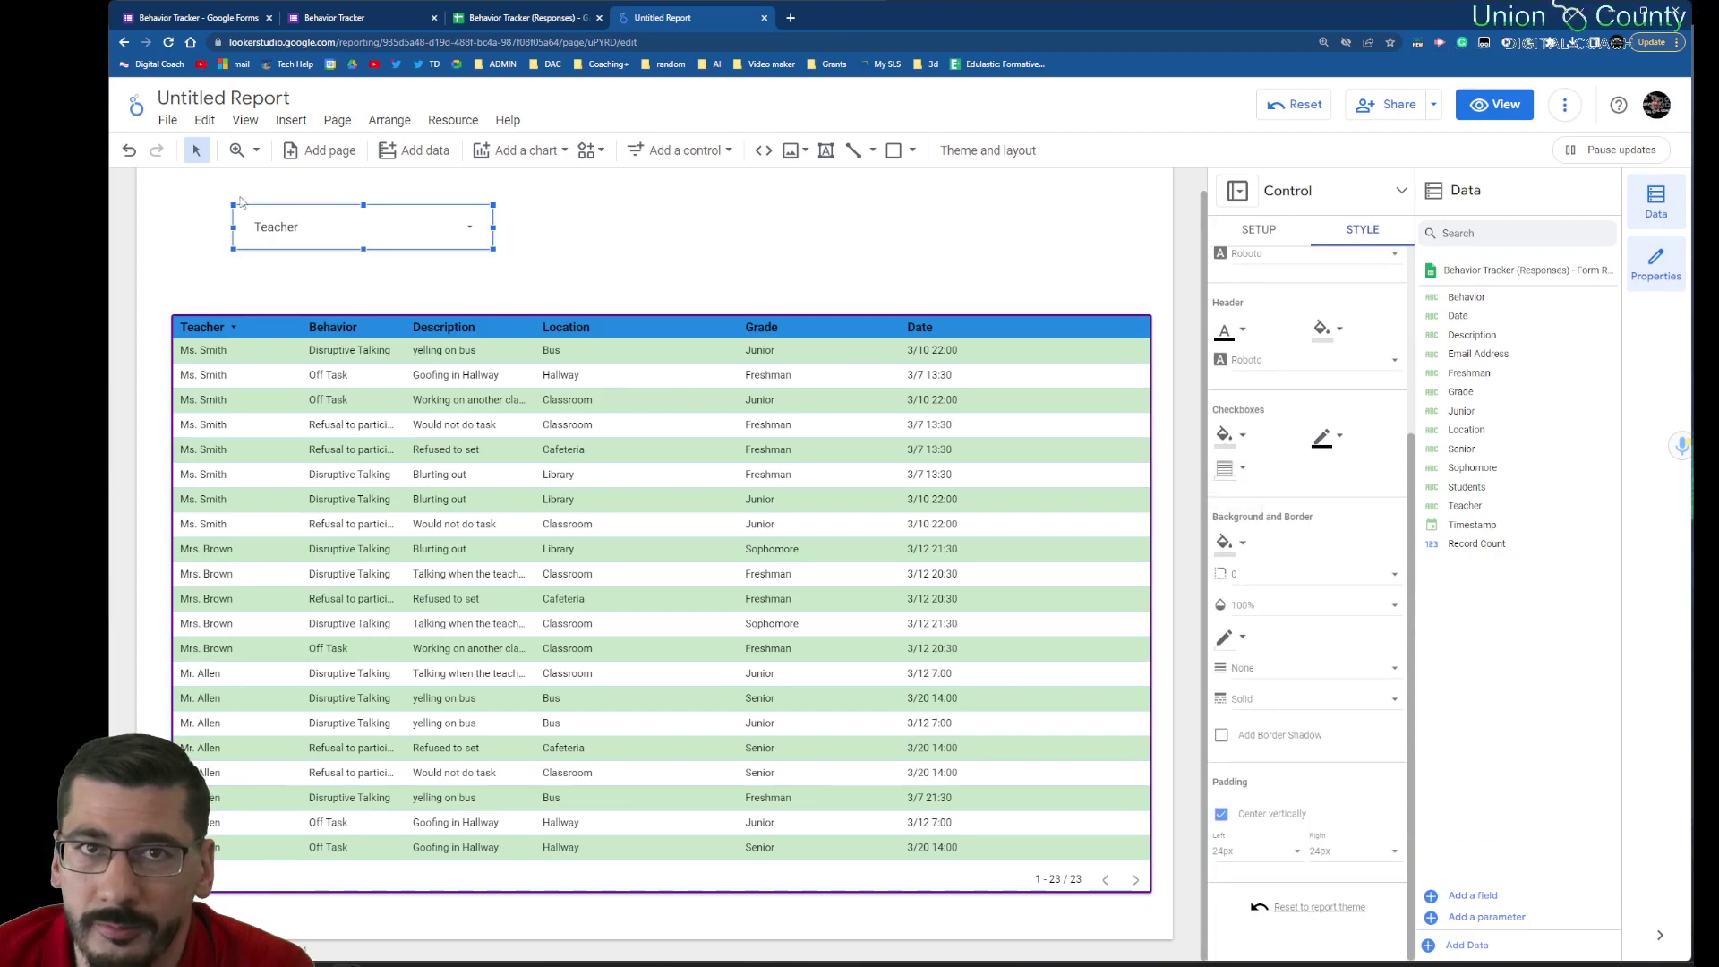
scroll(1380, 686, up, 3)
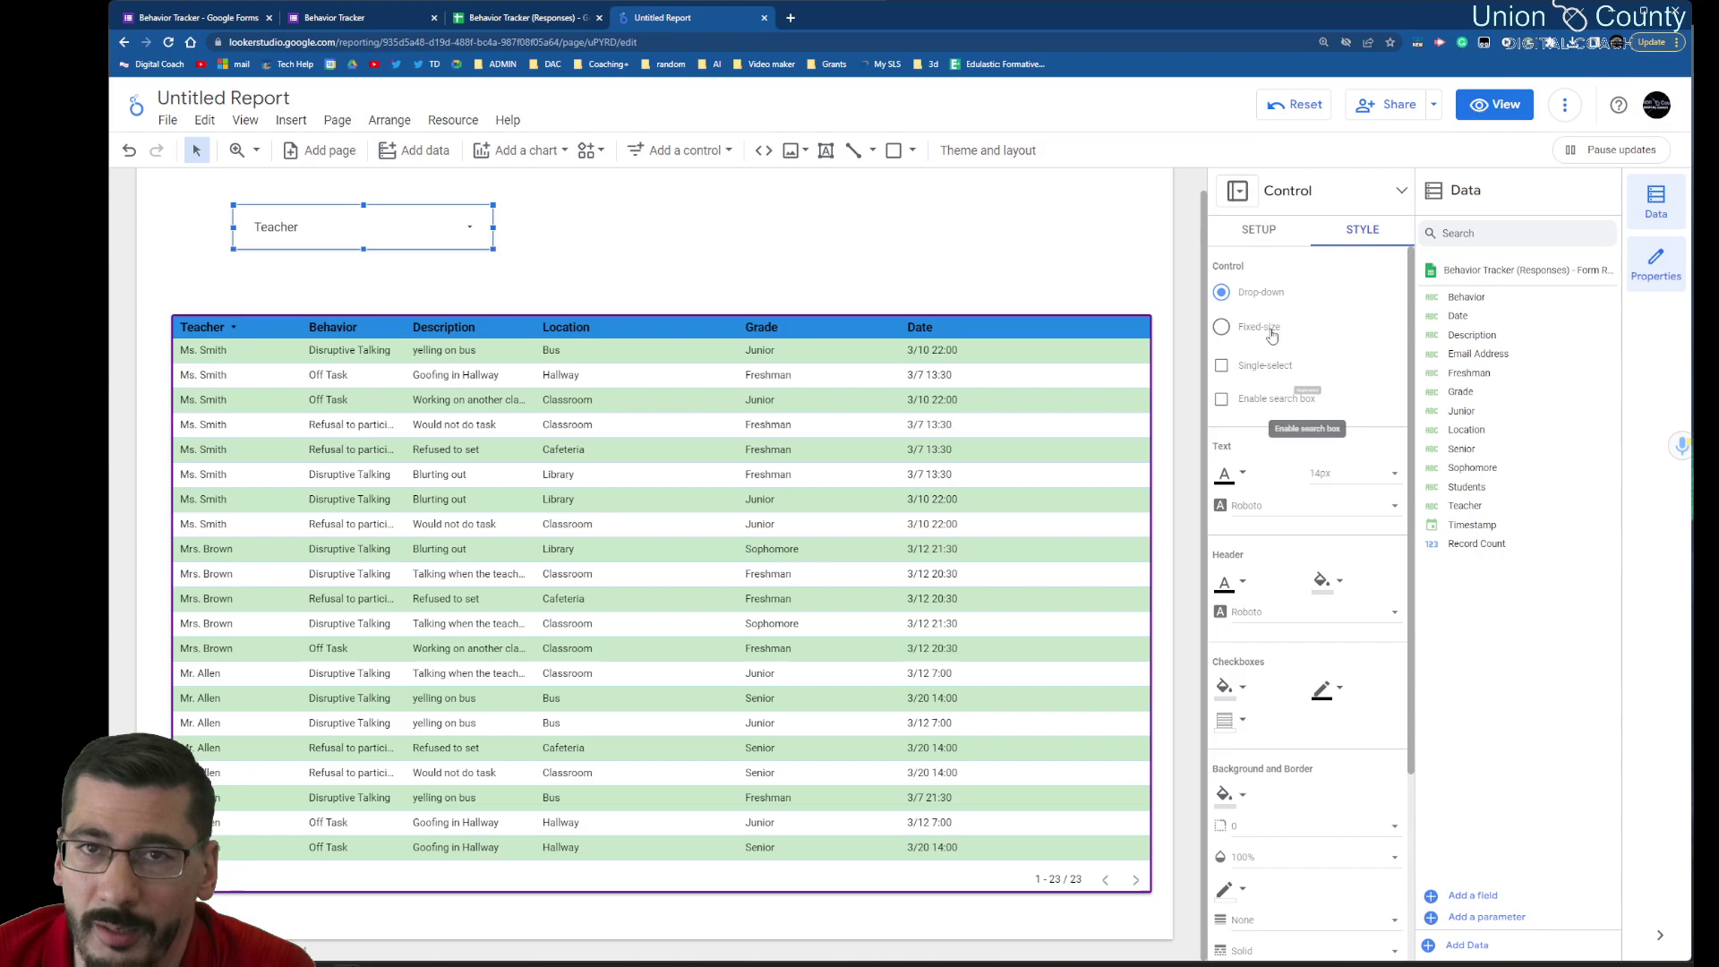
scroll(1287, 460, down, 1)
click(1344, 511)
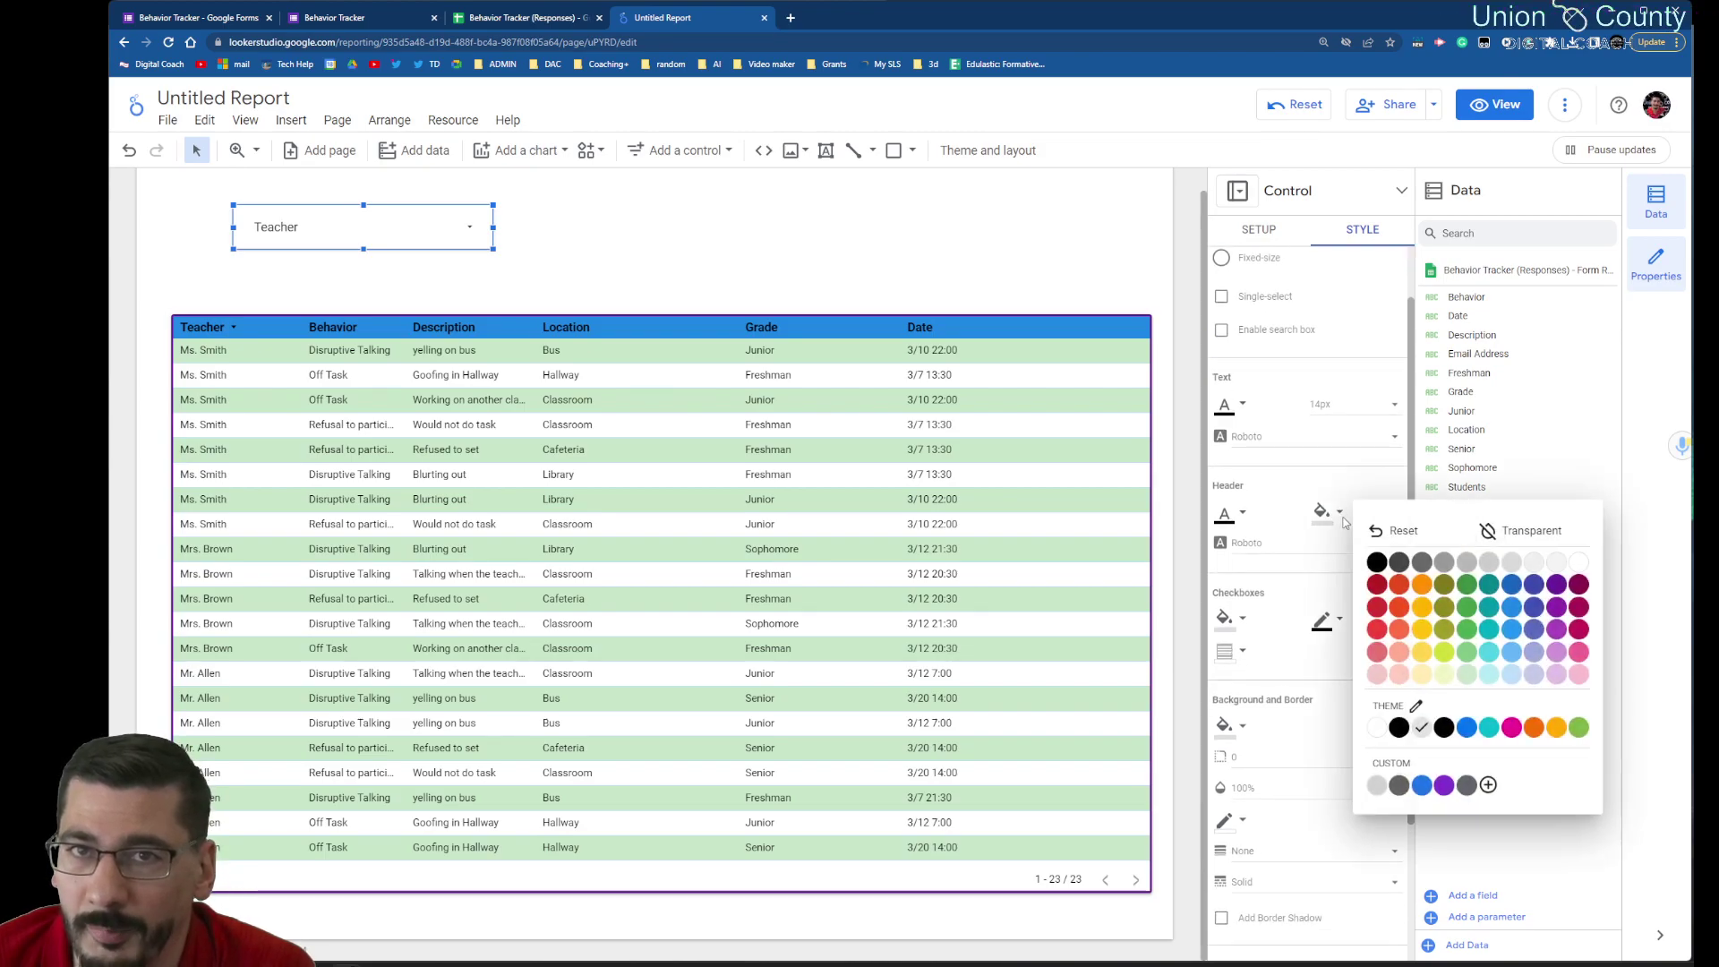
click(1424, 586)
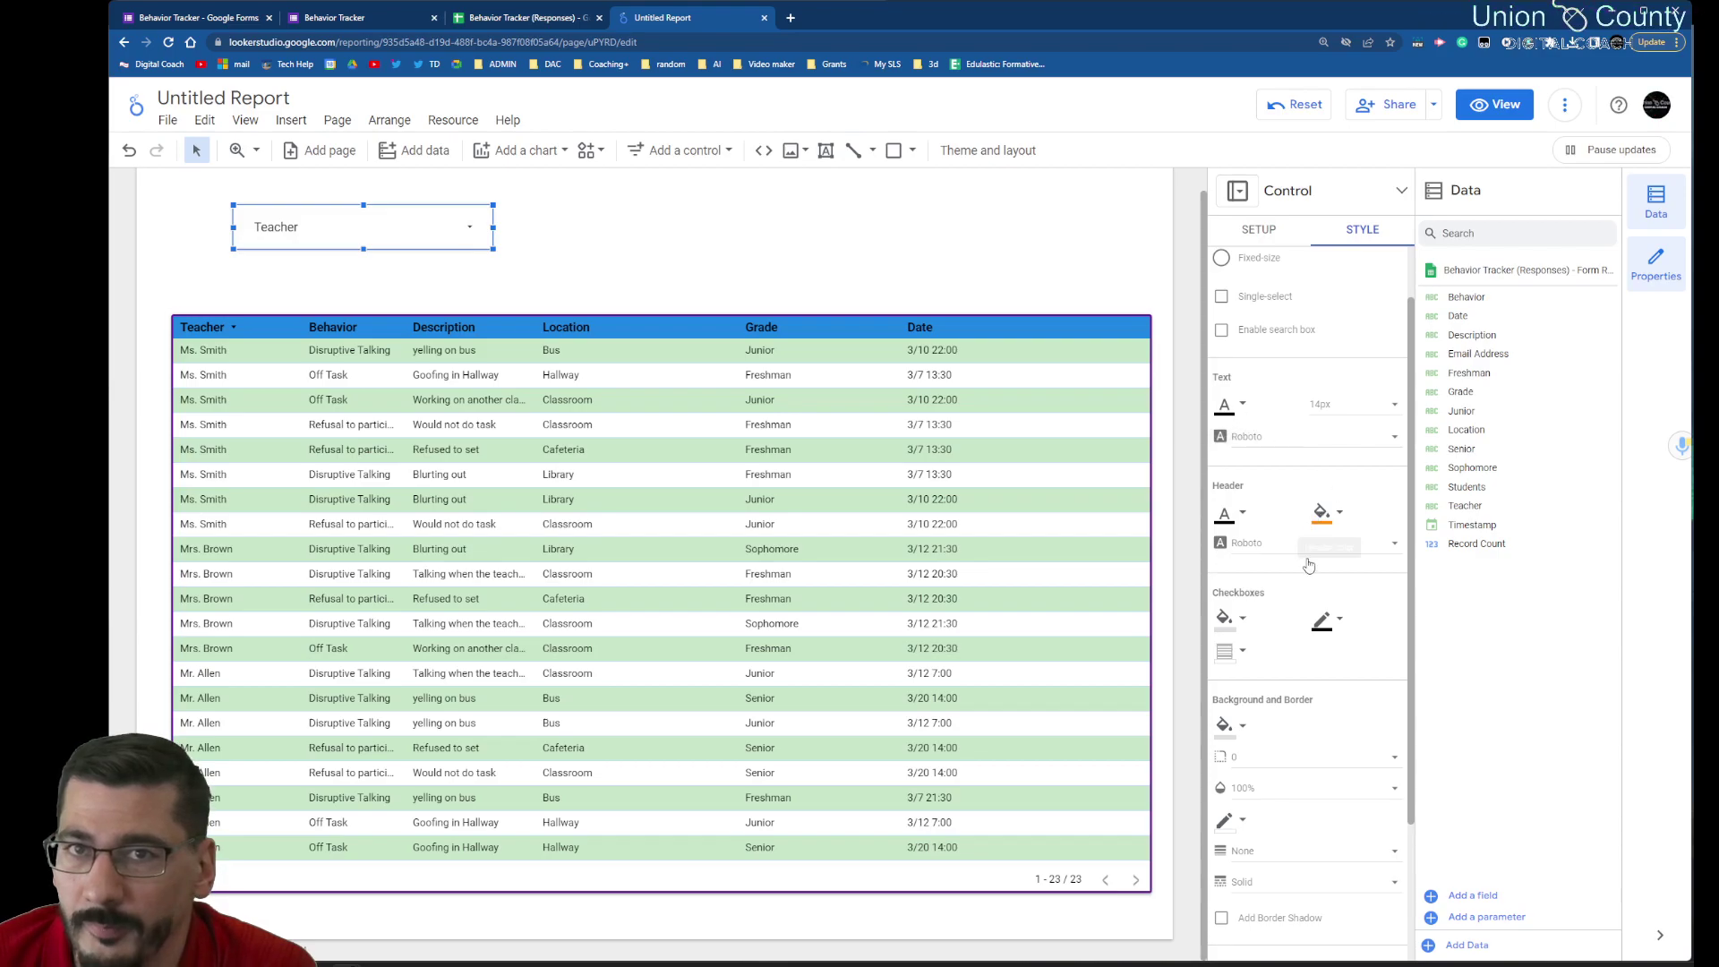
click(1247, 621)
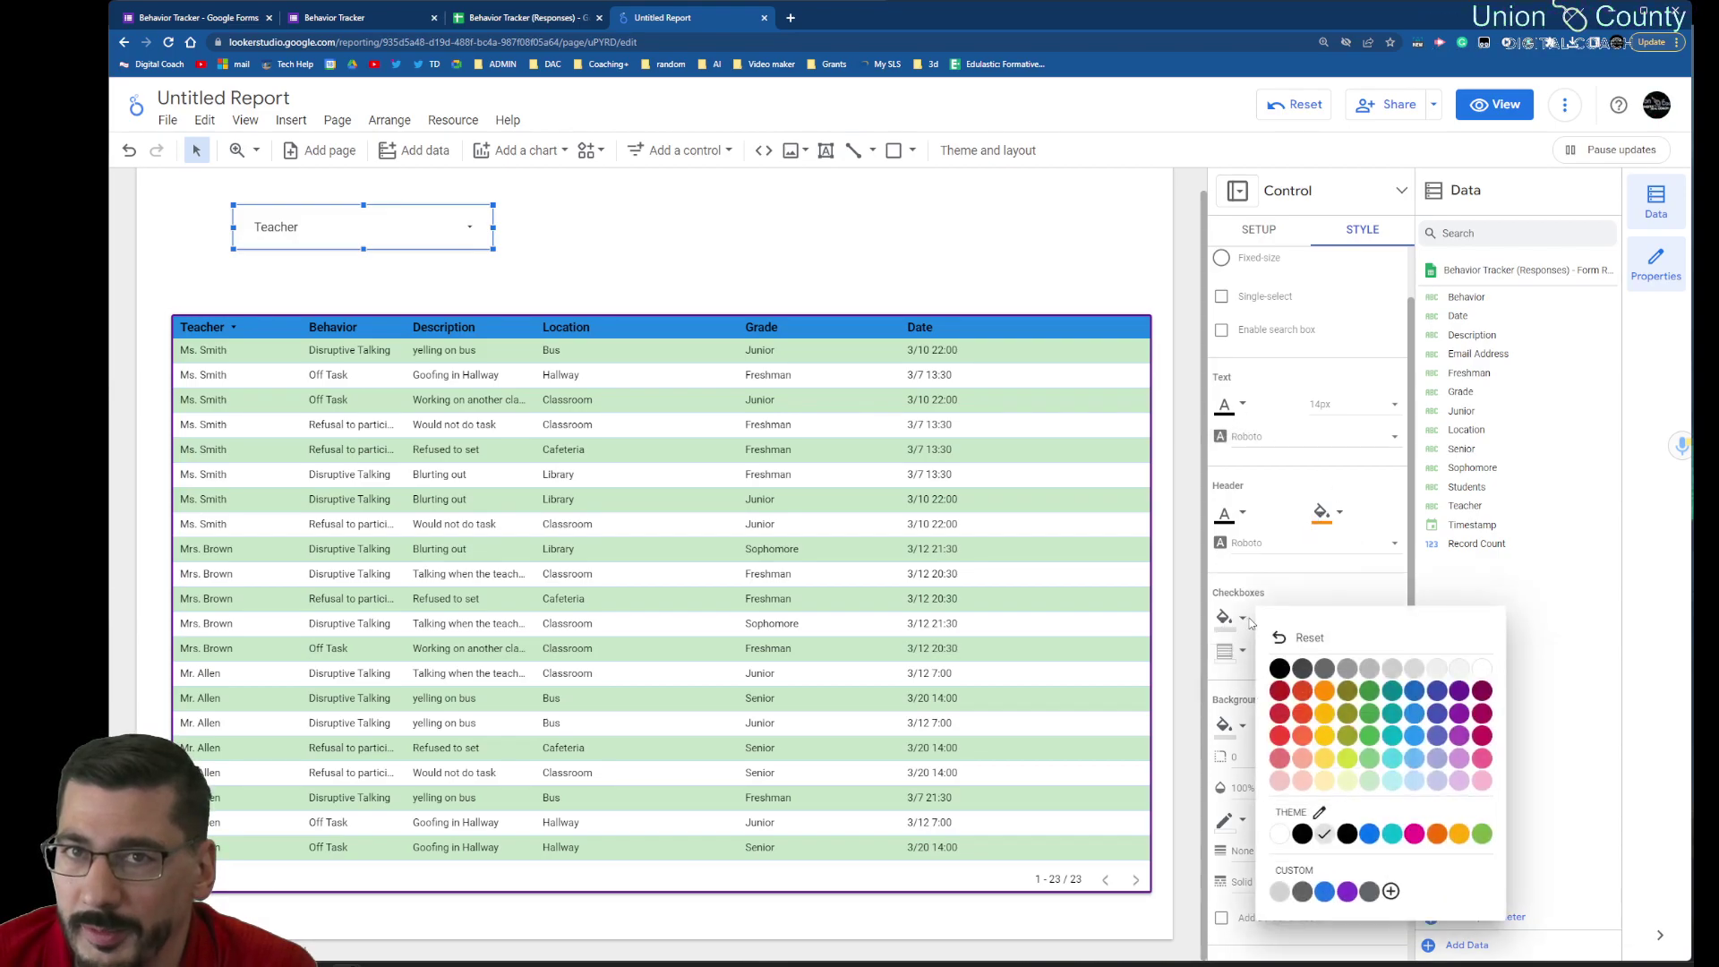
click(1413, 736)
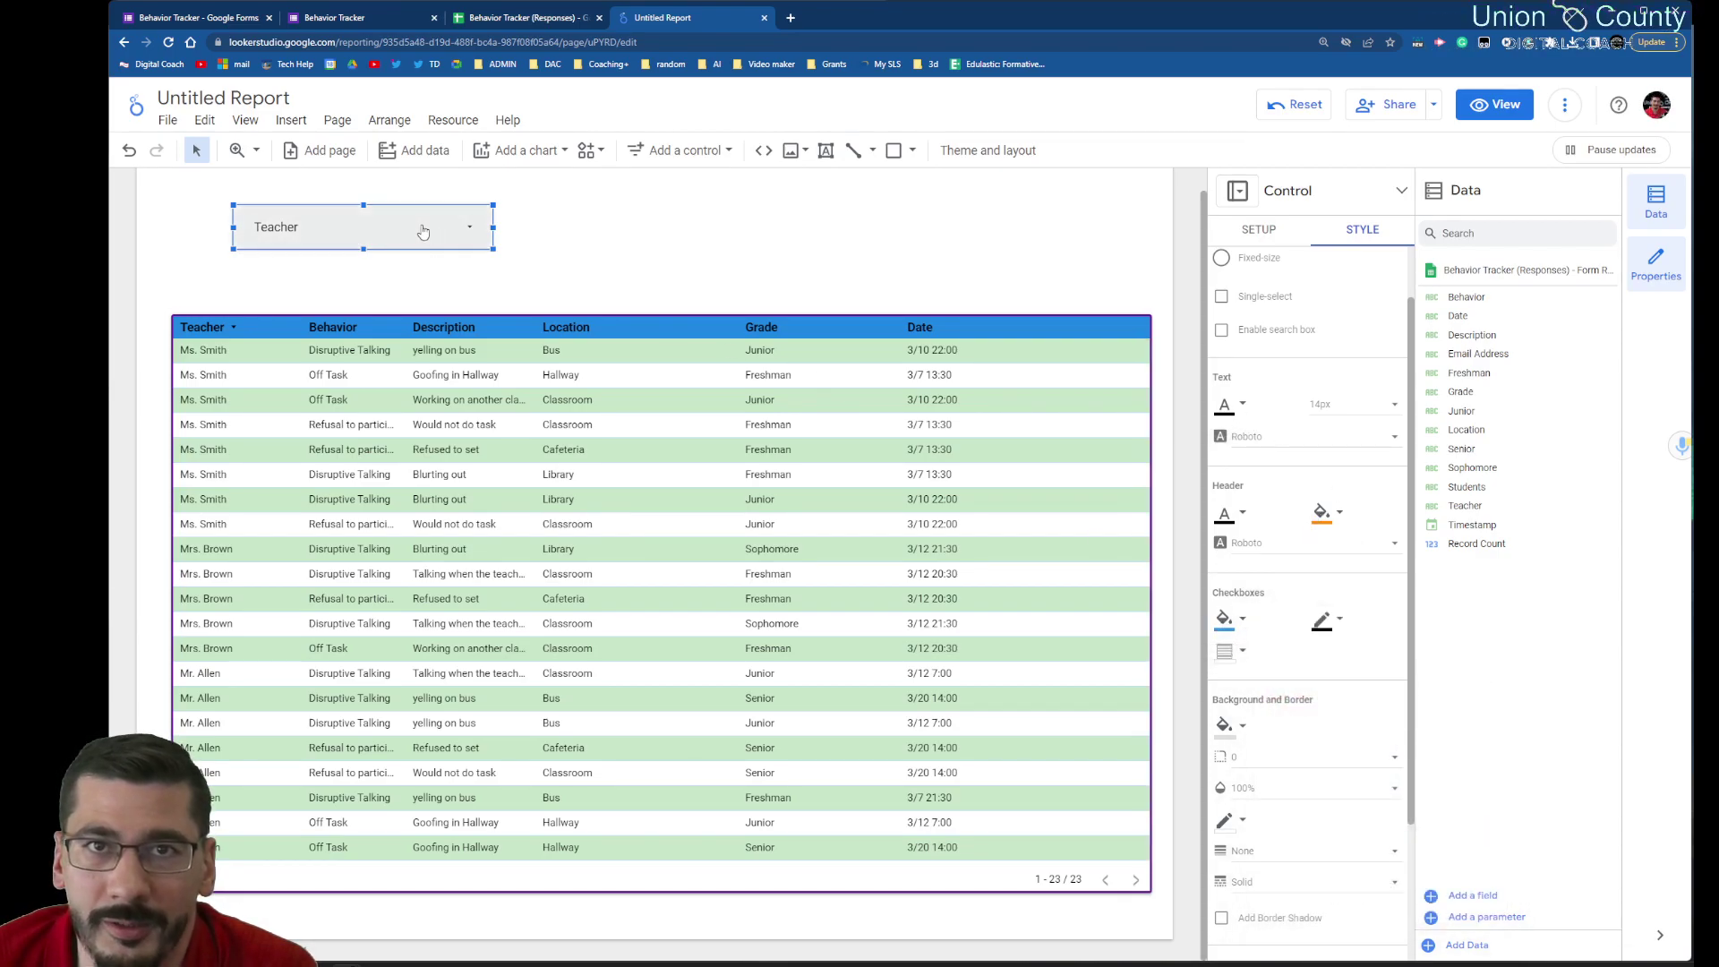
Step: Set the Teacher filter's background to green with a yellow border of weight 3
click(476, 229)
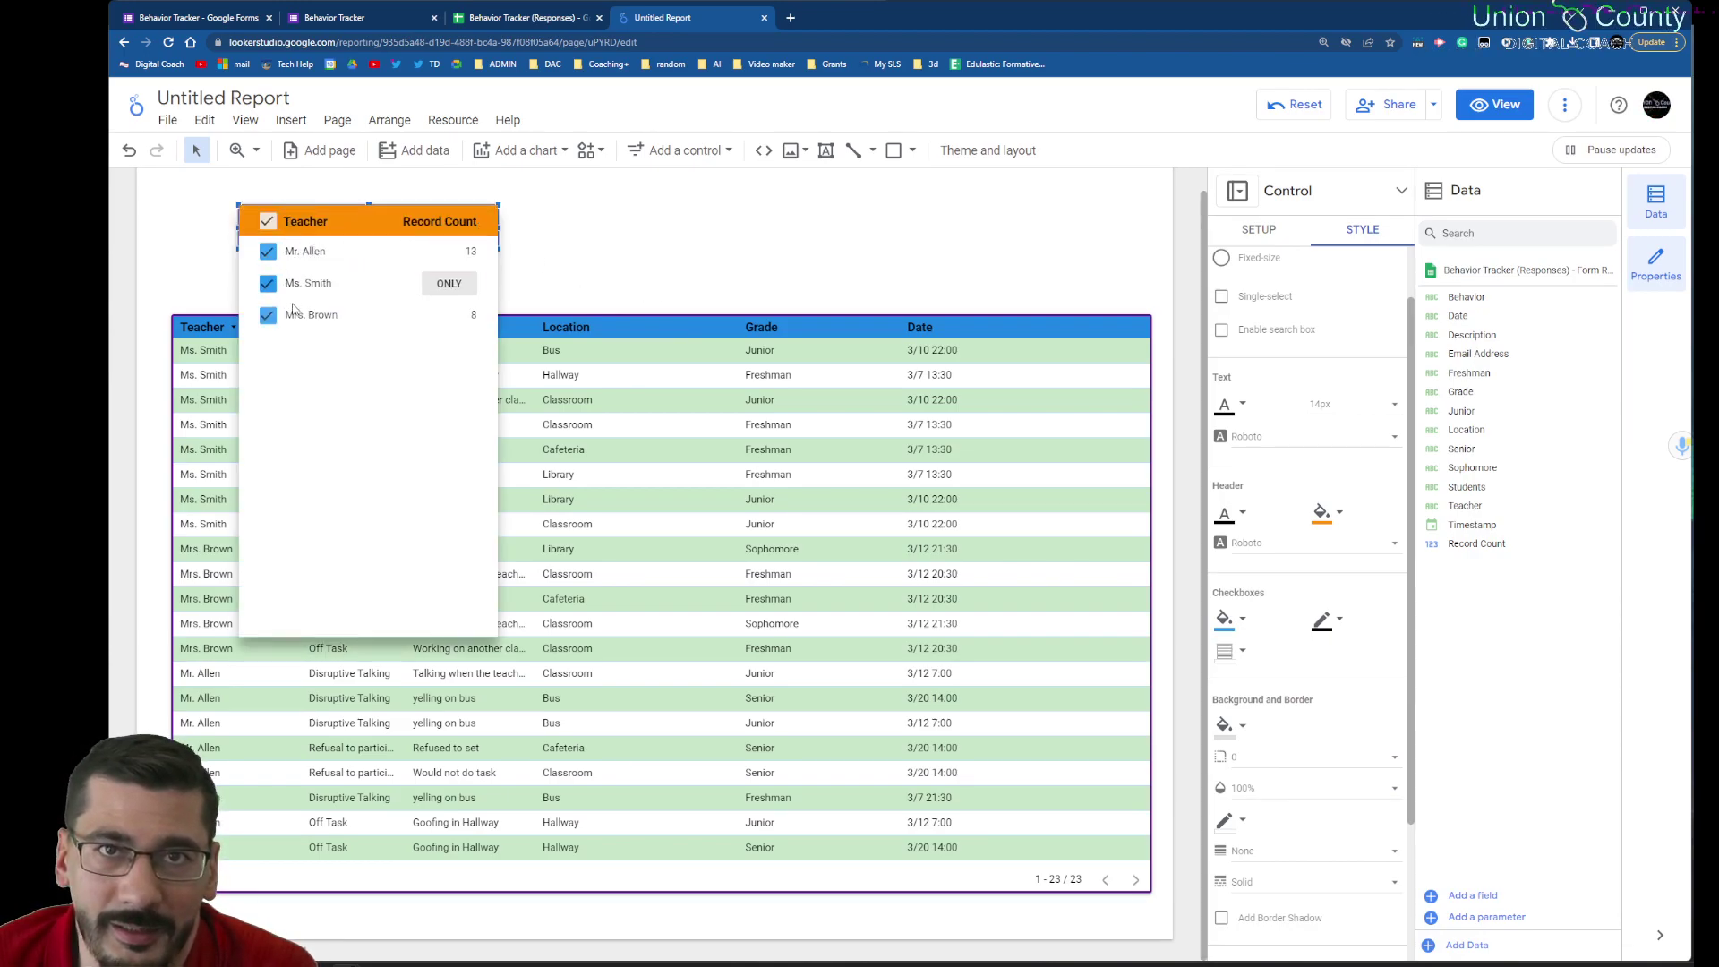
click(716, 238)
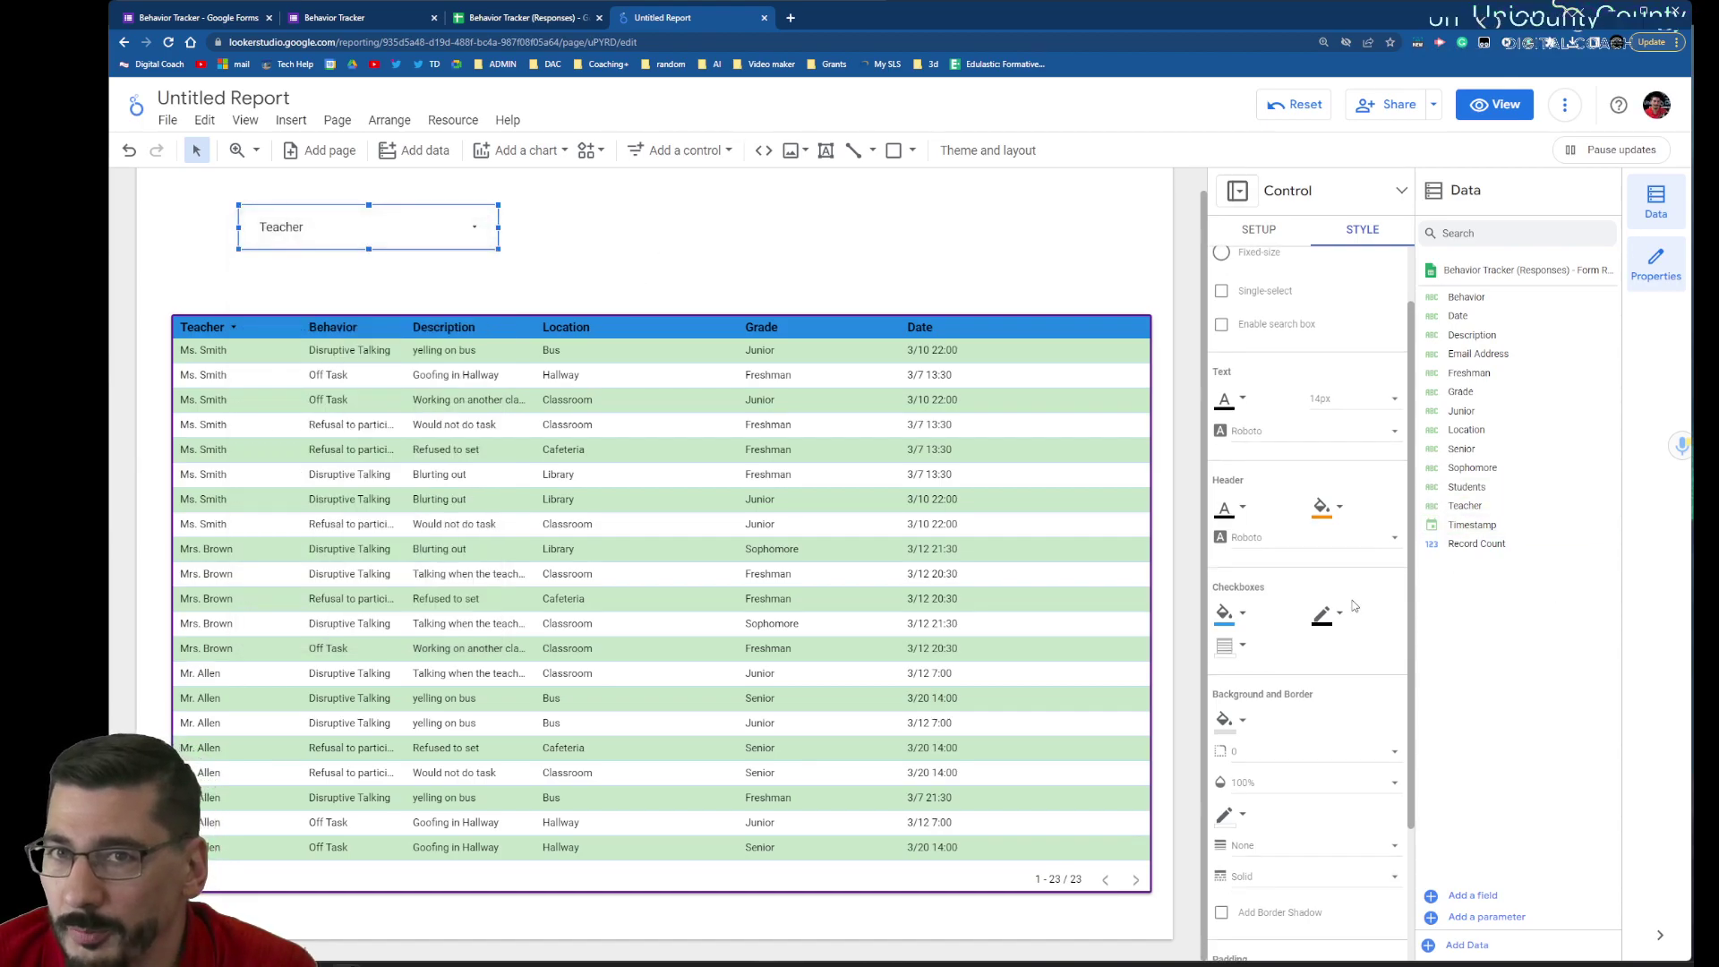
scroll(1316, 627, down, 1)
click(1229, 667)
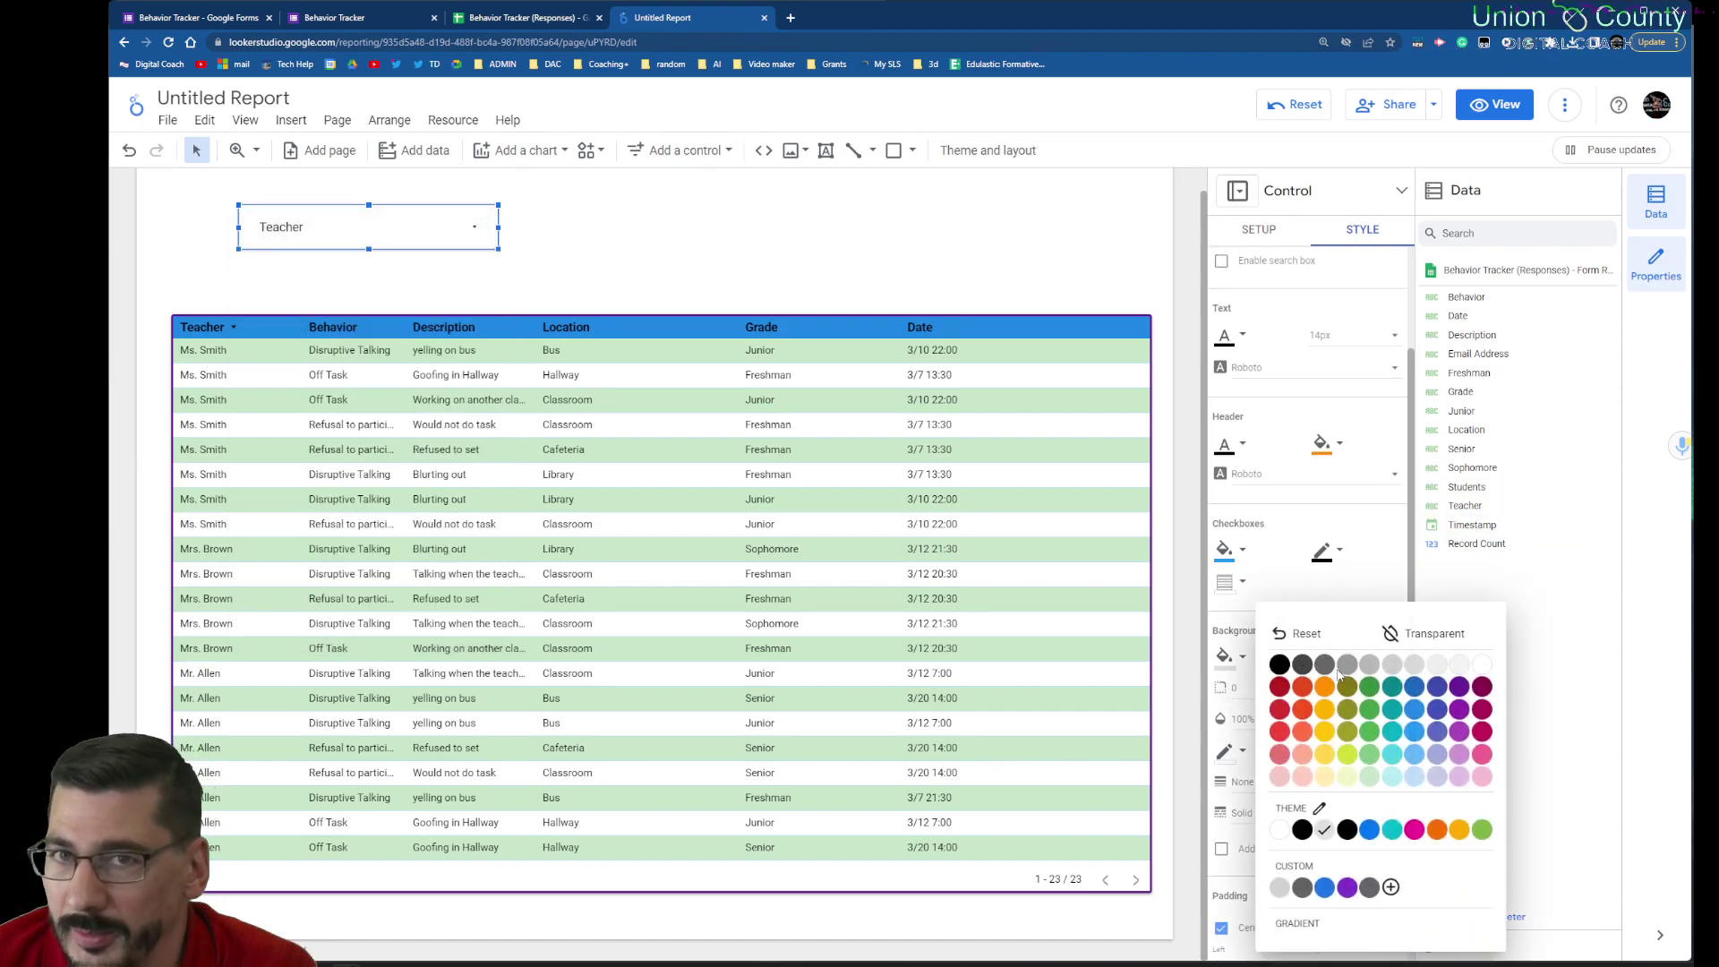
click(1375, 718)
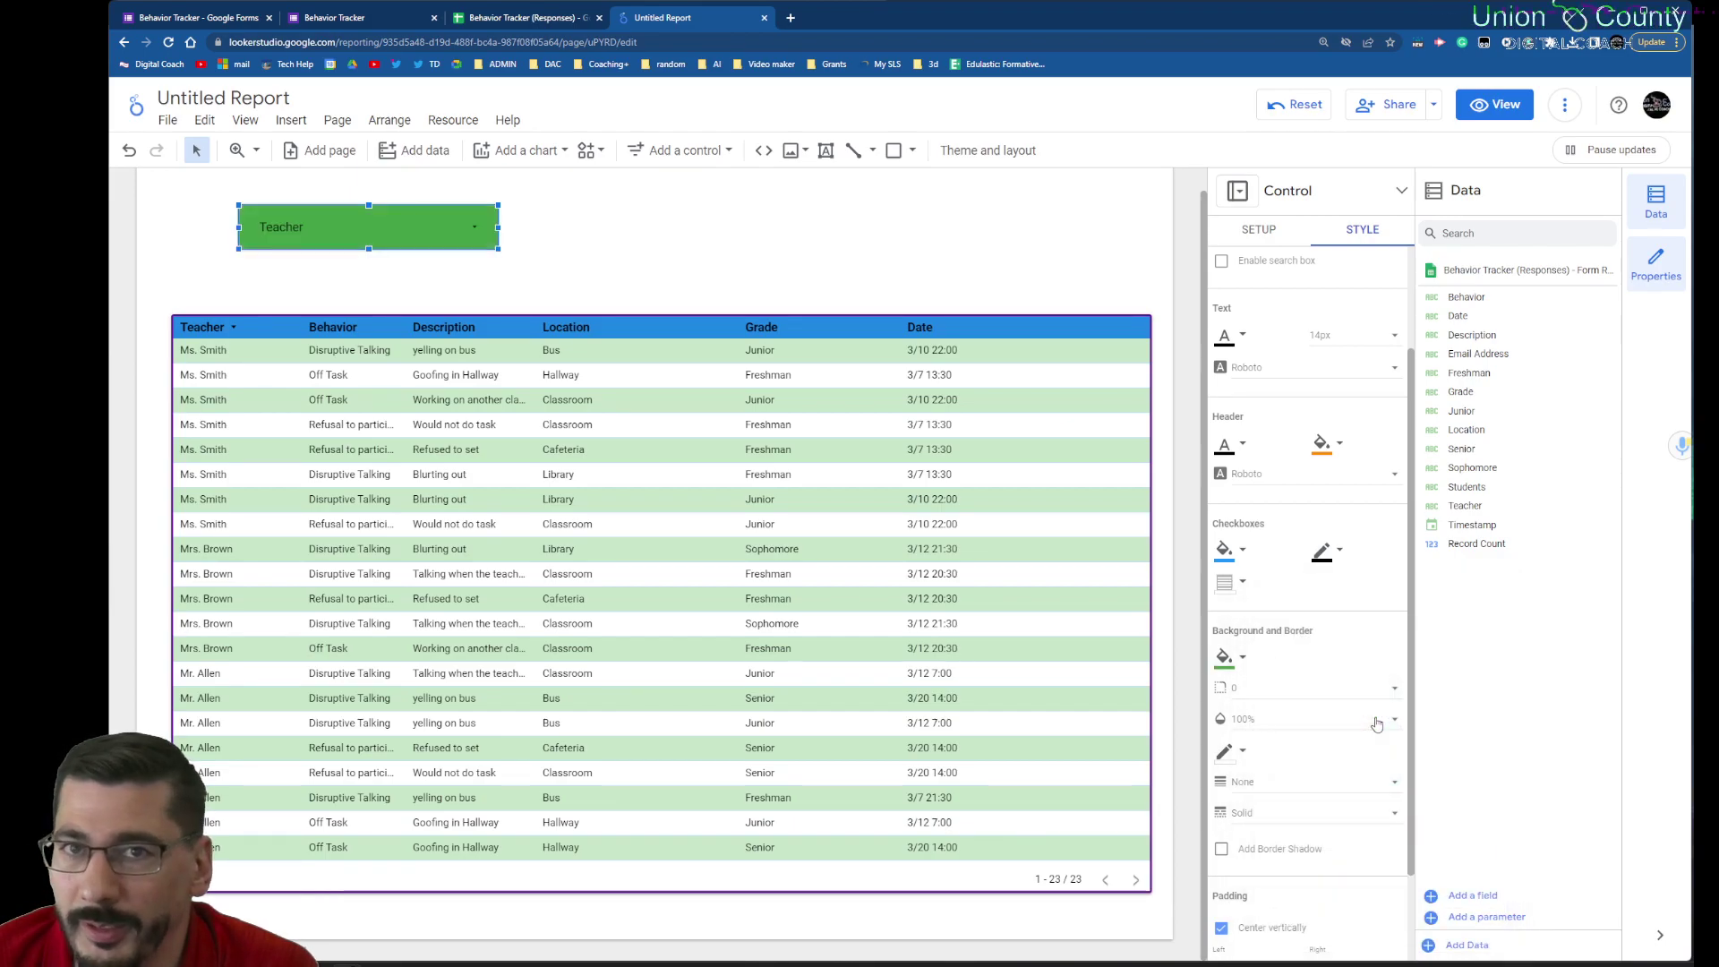
click(1240, 688)
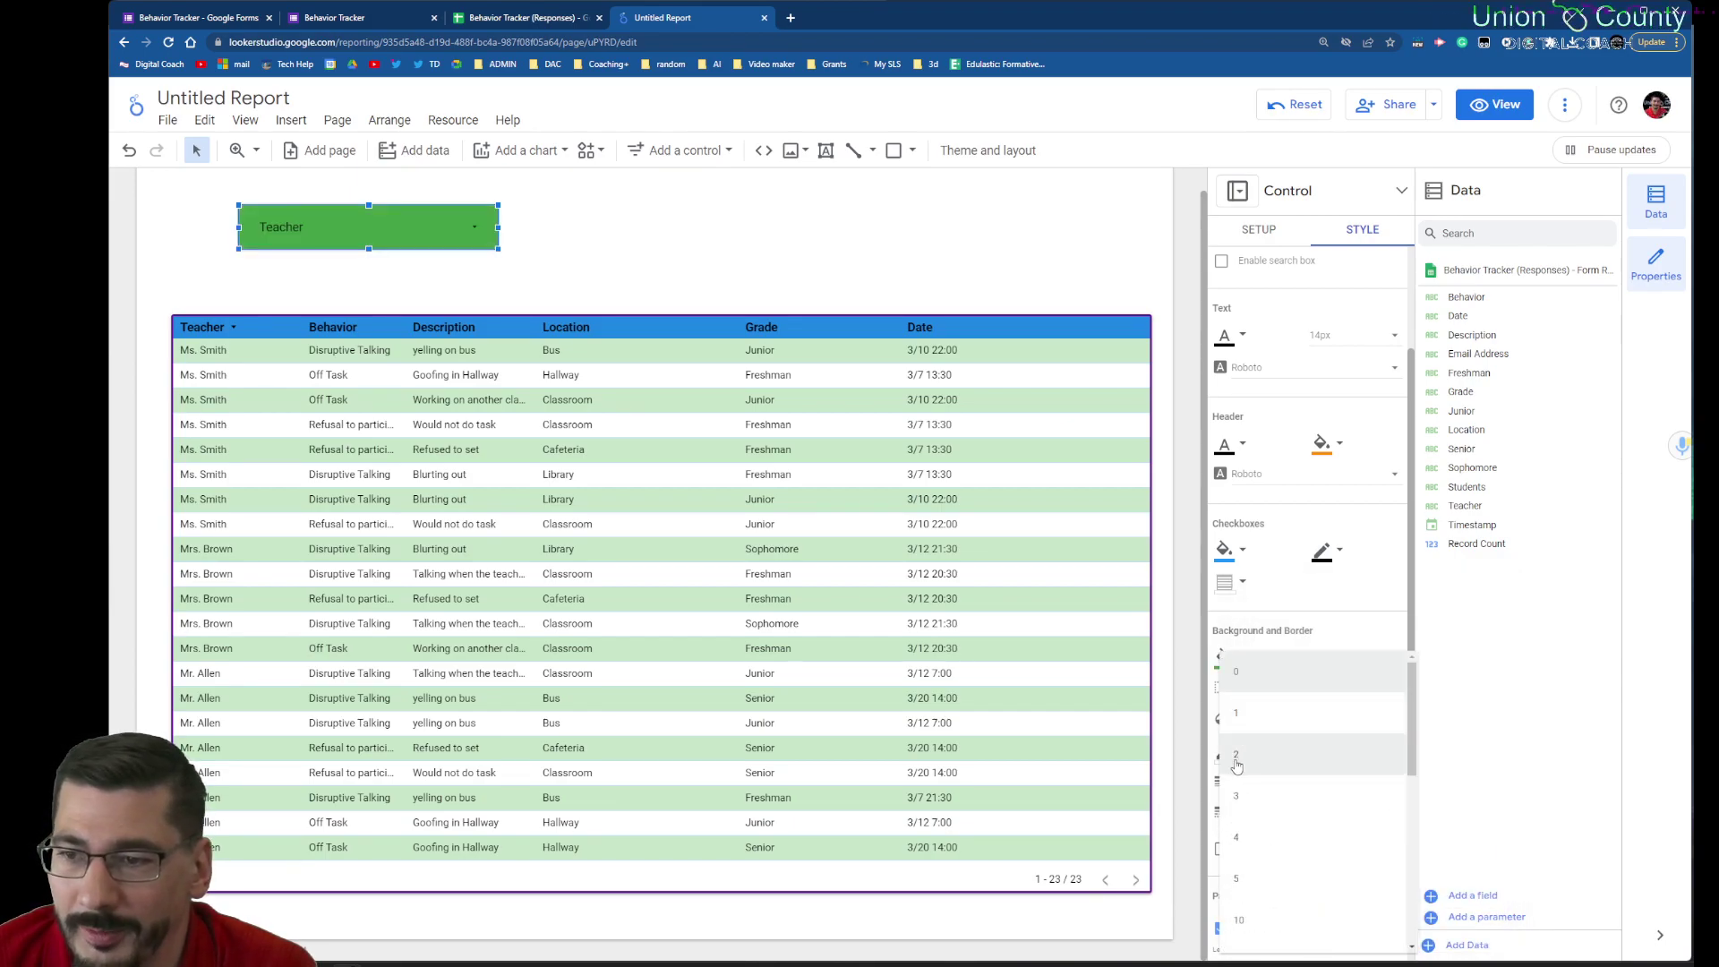
click(1216, 767)
click(1223, 755)
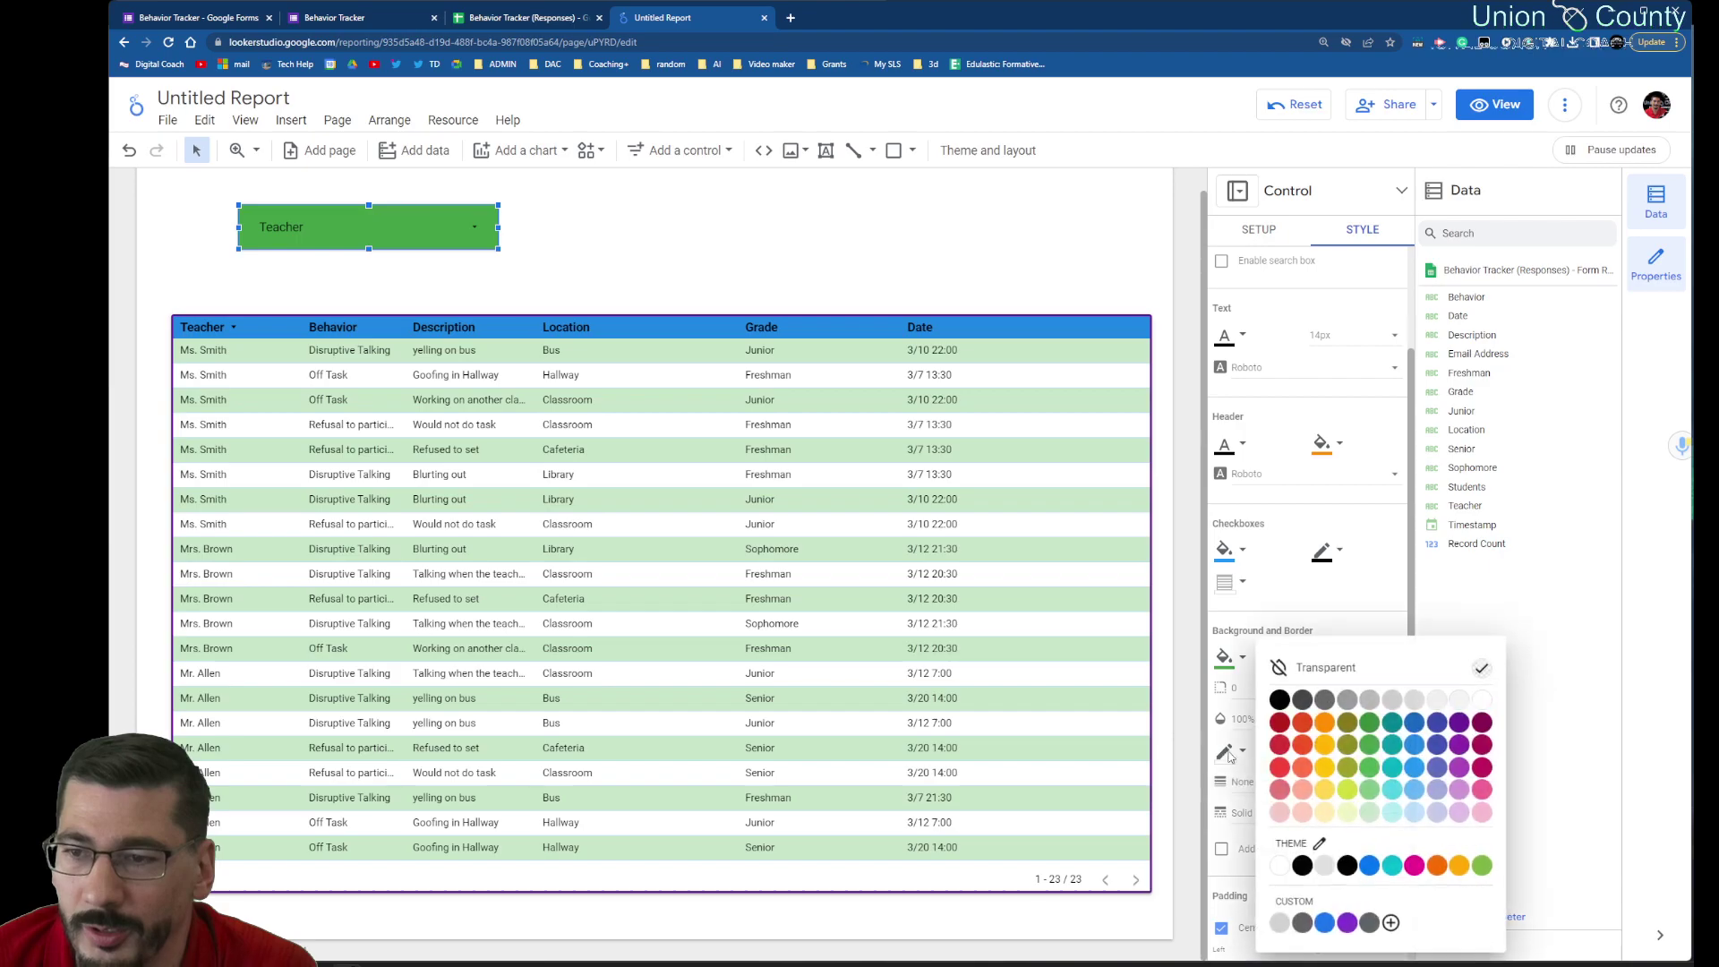
click(1325, 772)
click(1286, 785)
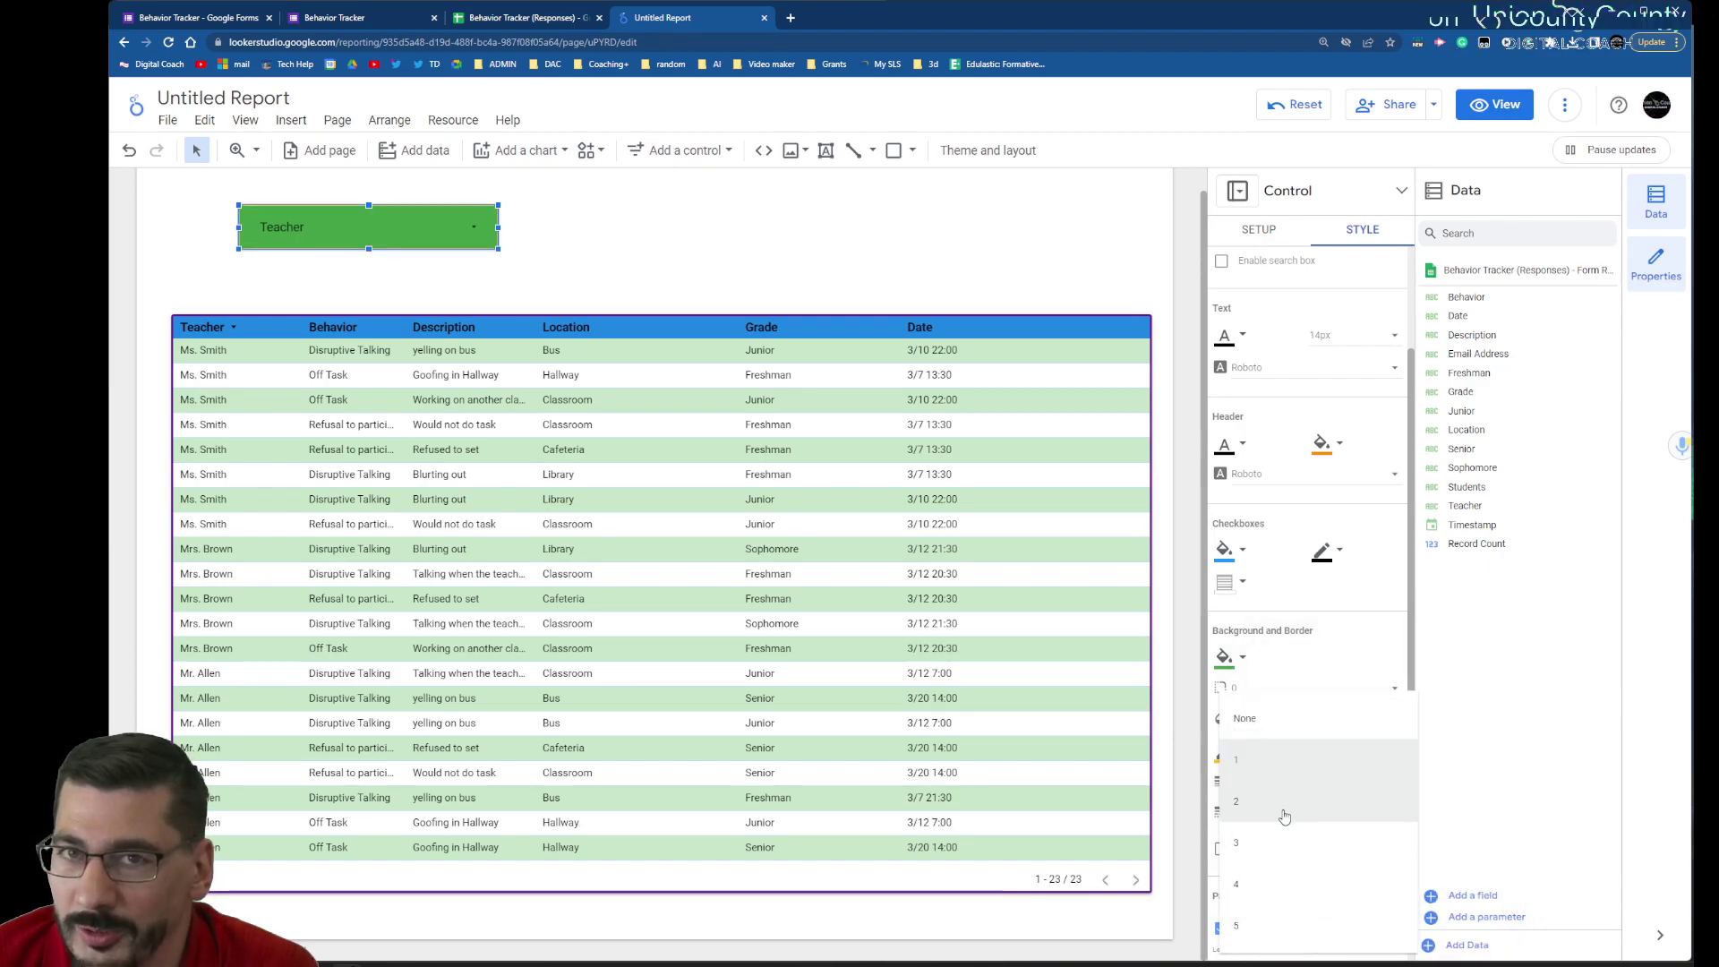
click(1272, 848)
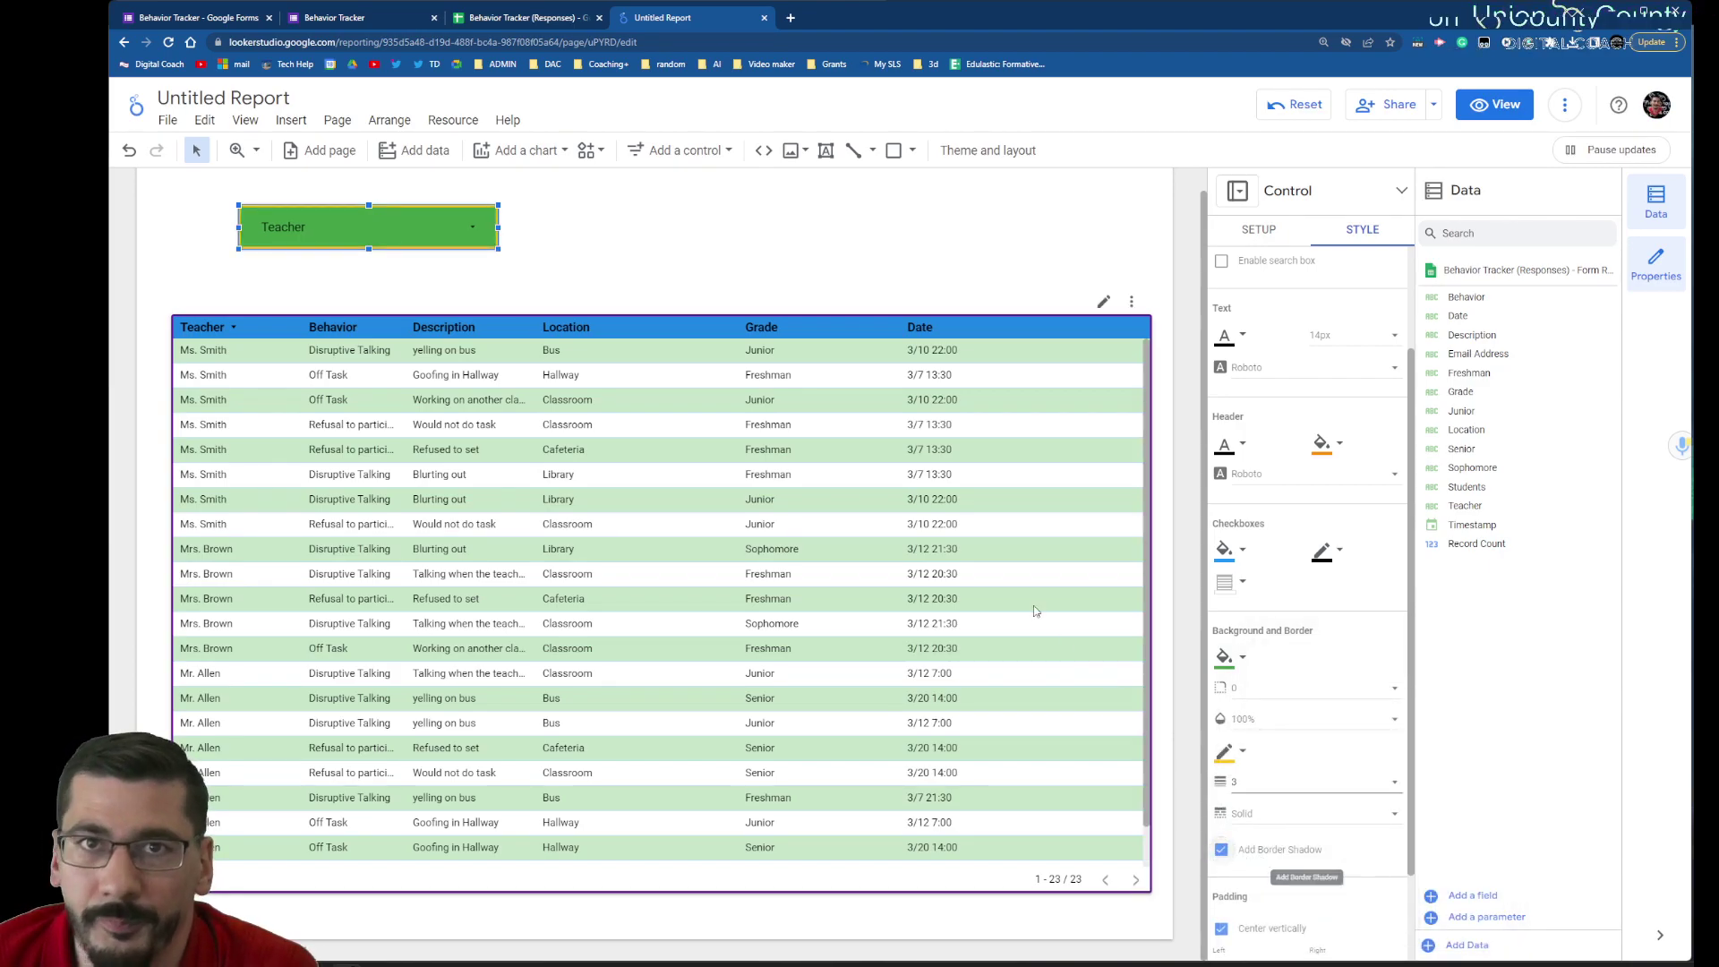
Step: Check the restyled Teacher filter by opening and closing its drop-down list
click(667, 231)
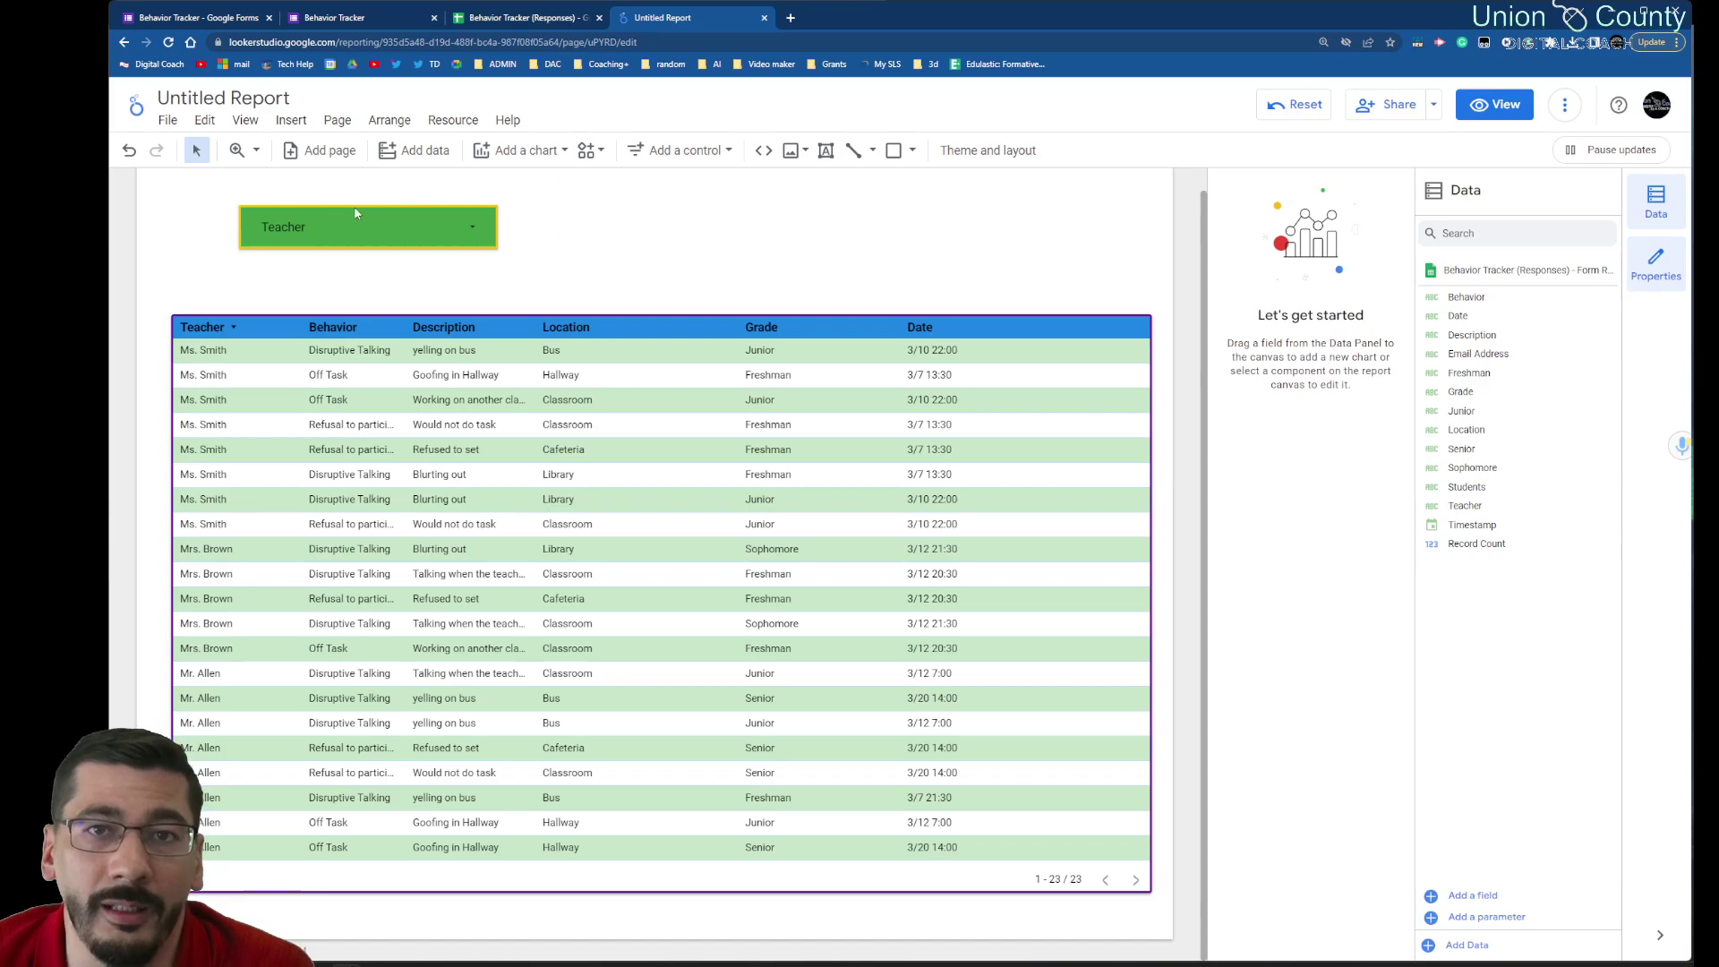
click(457, 230)
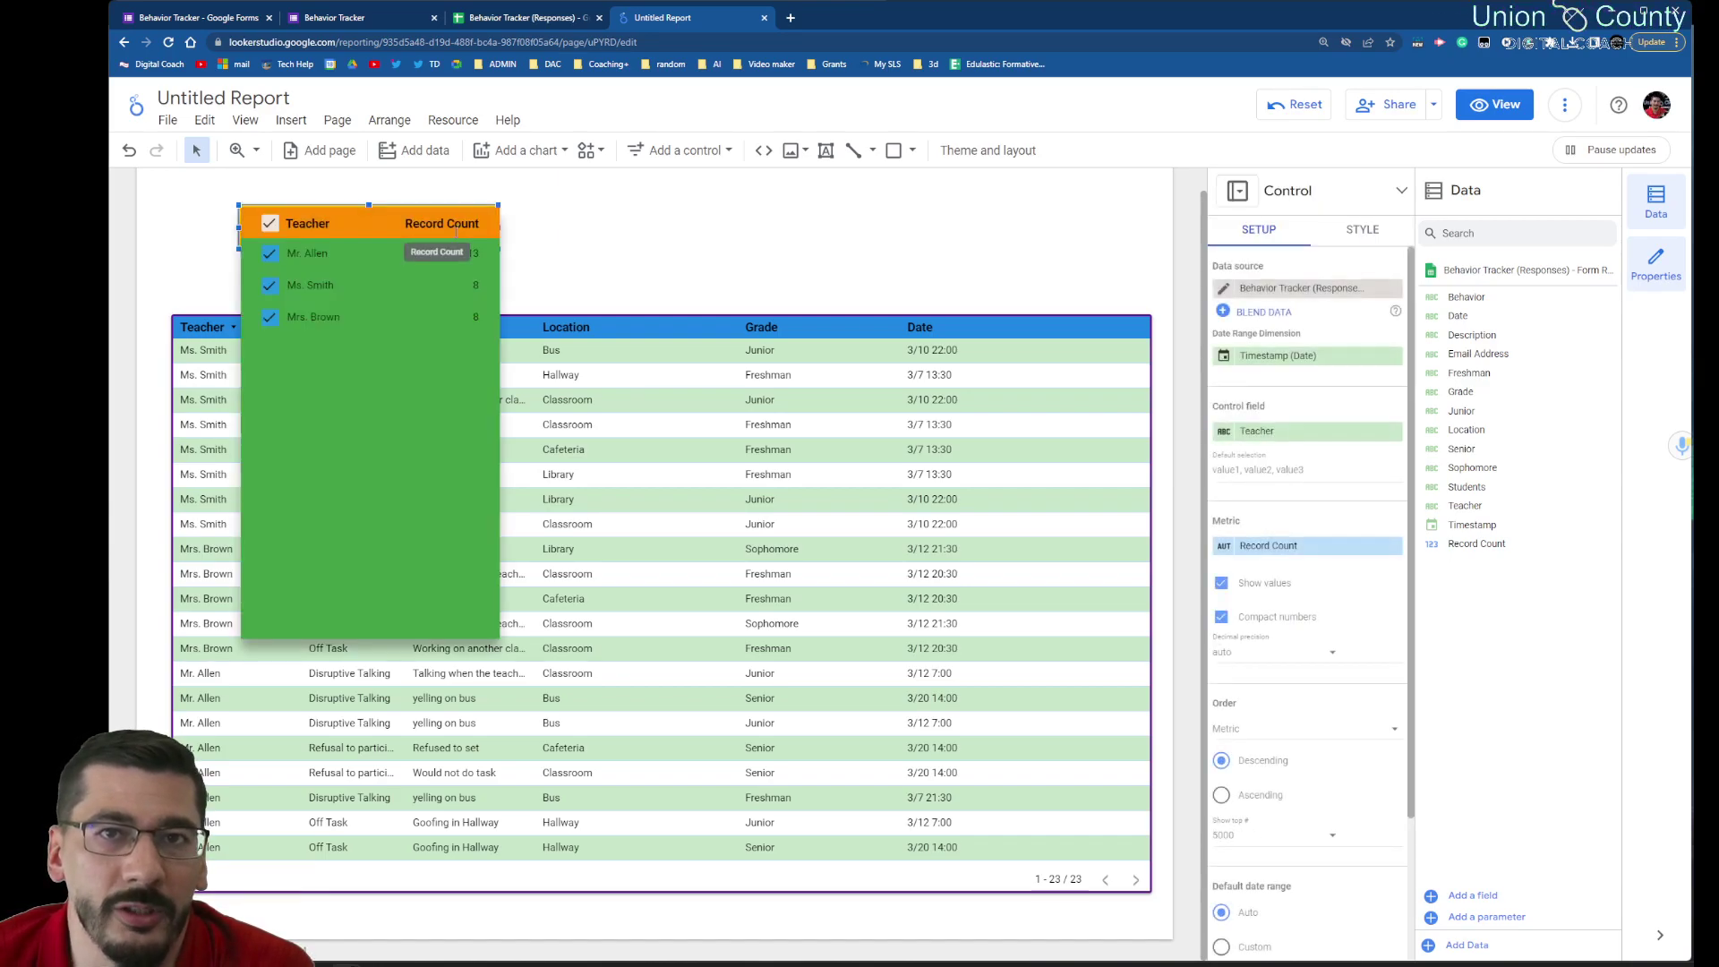
click(658, 242)
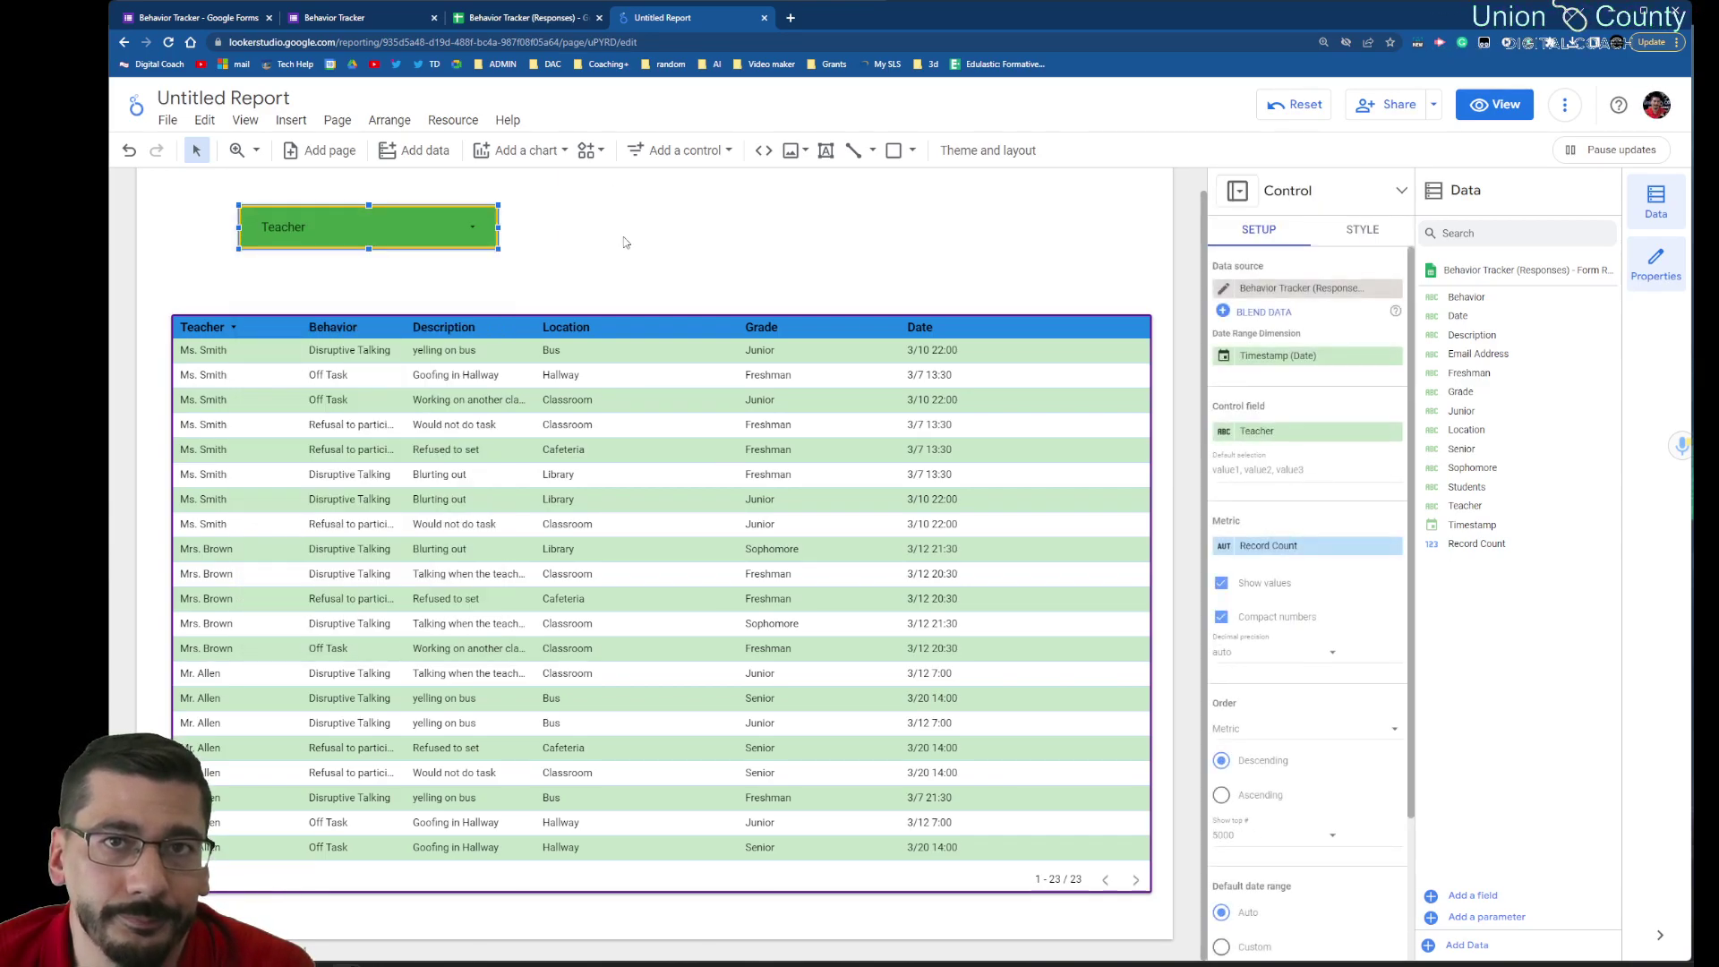
click(433, 248)
click(703, 269)
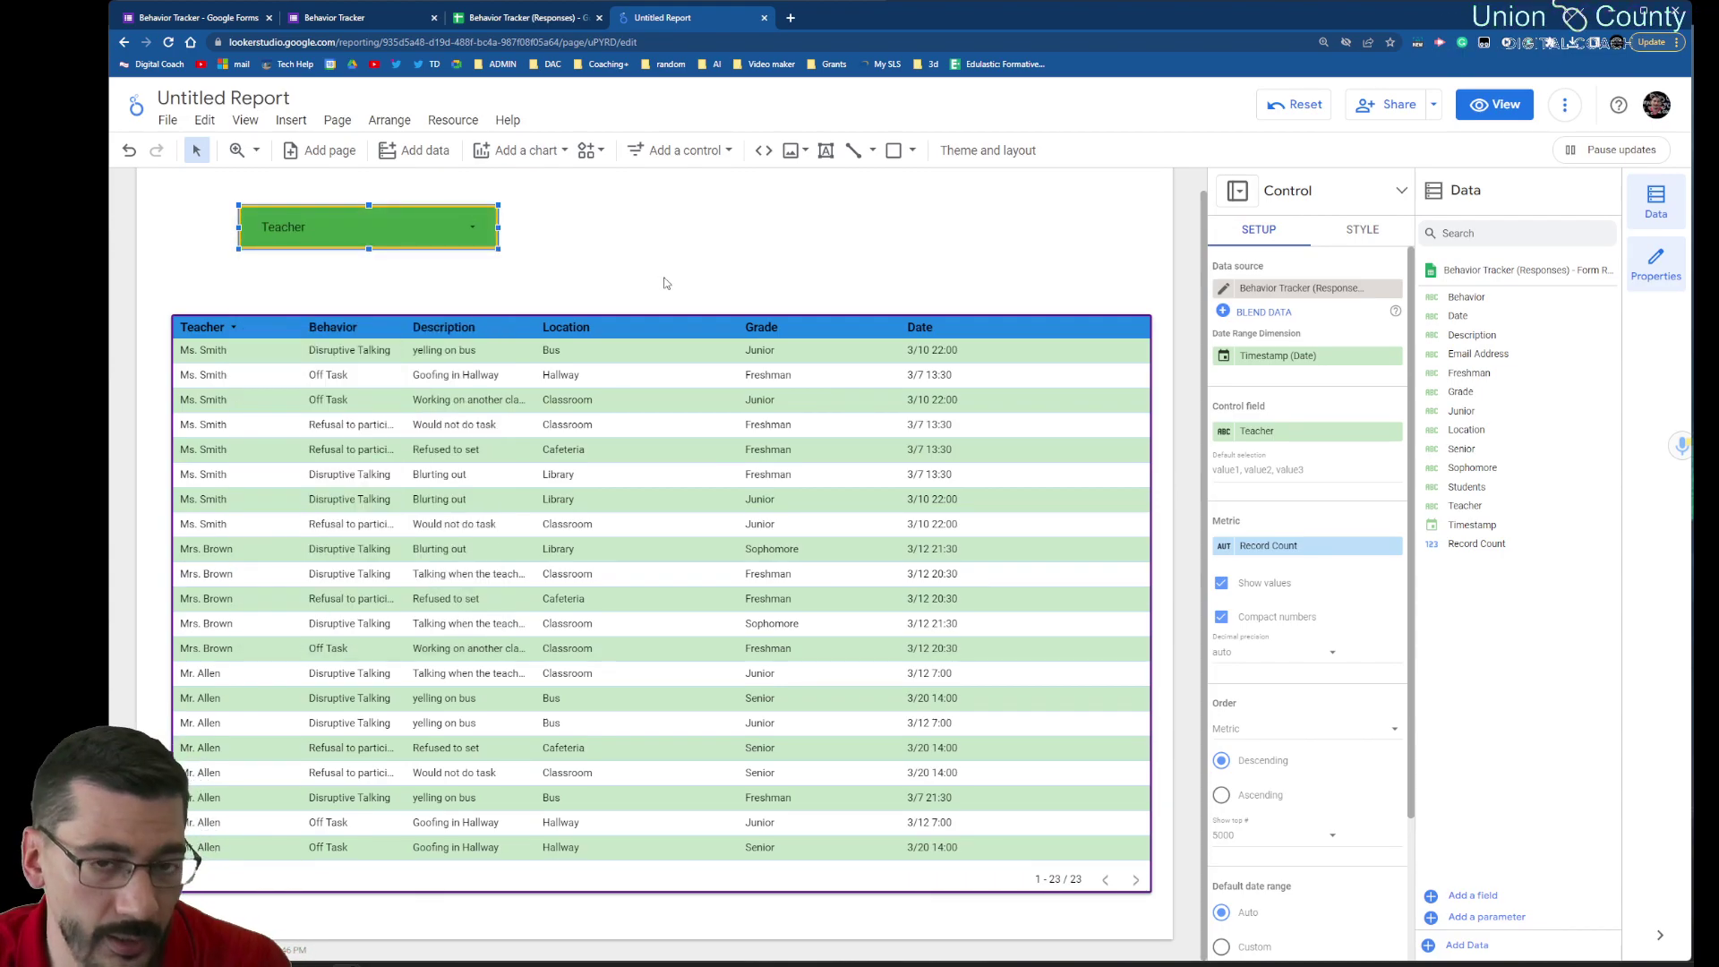
Step: Duplicate the Teacher filter beside it and switch the copy's control field to Location
right_click(443, 238)
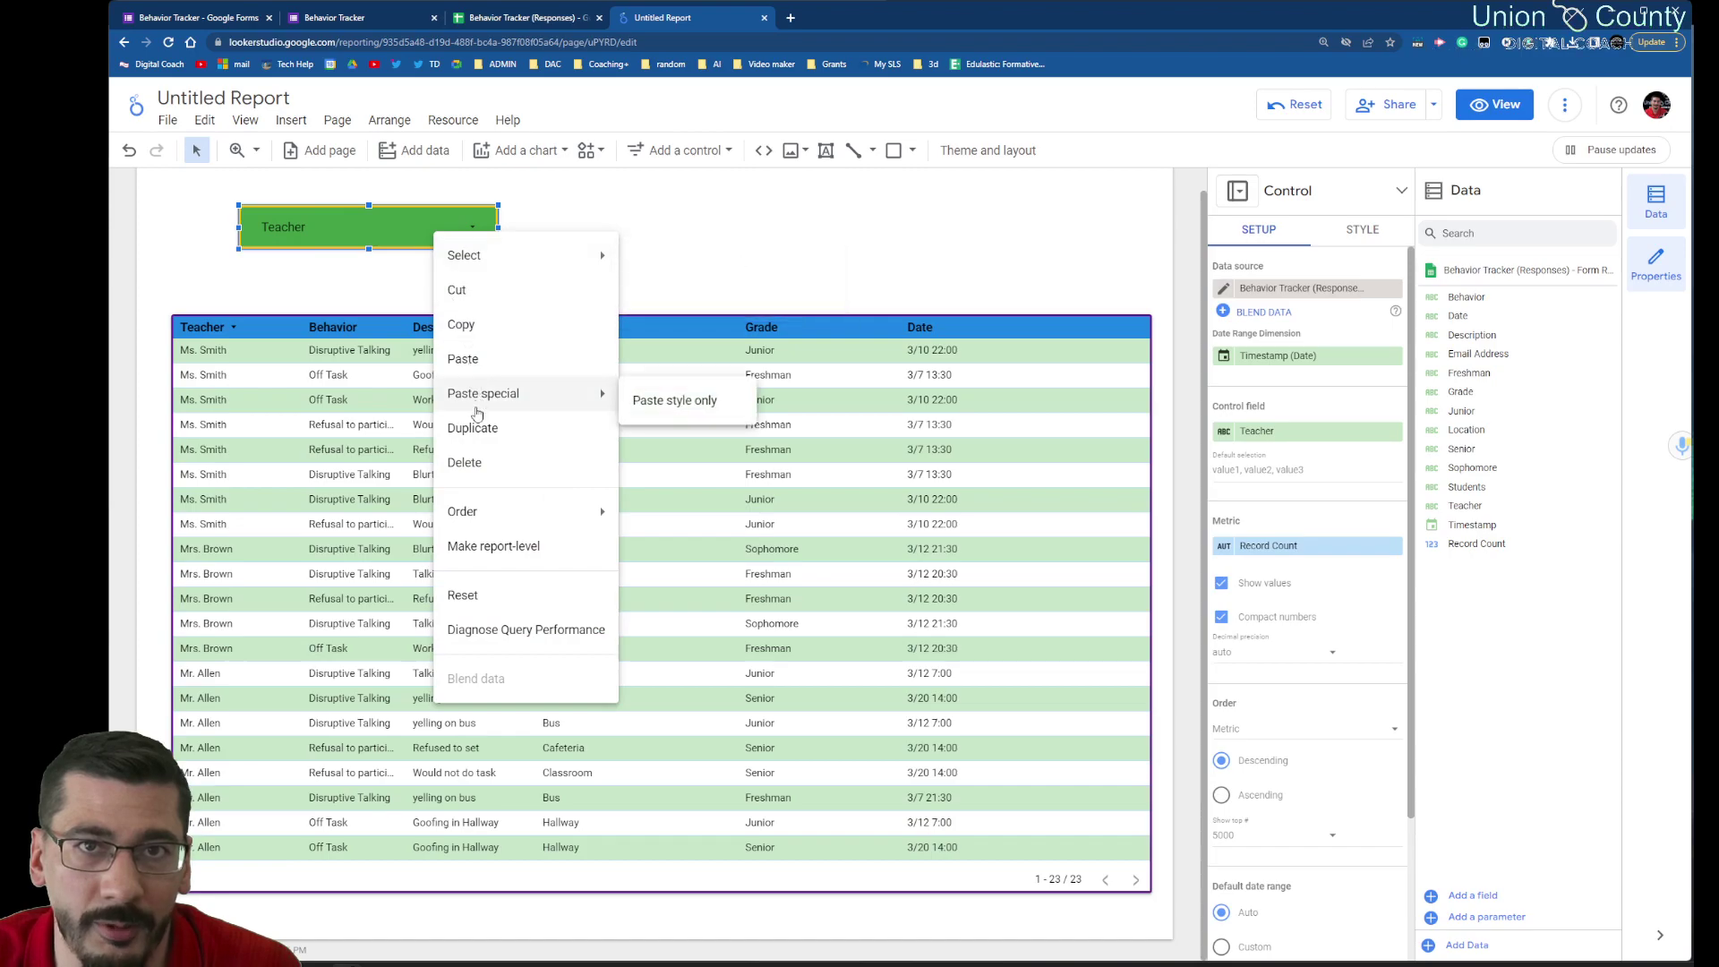
click(477, 428)
drag(384, 269, 645, 269)
click(625, 309)
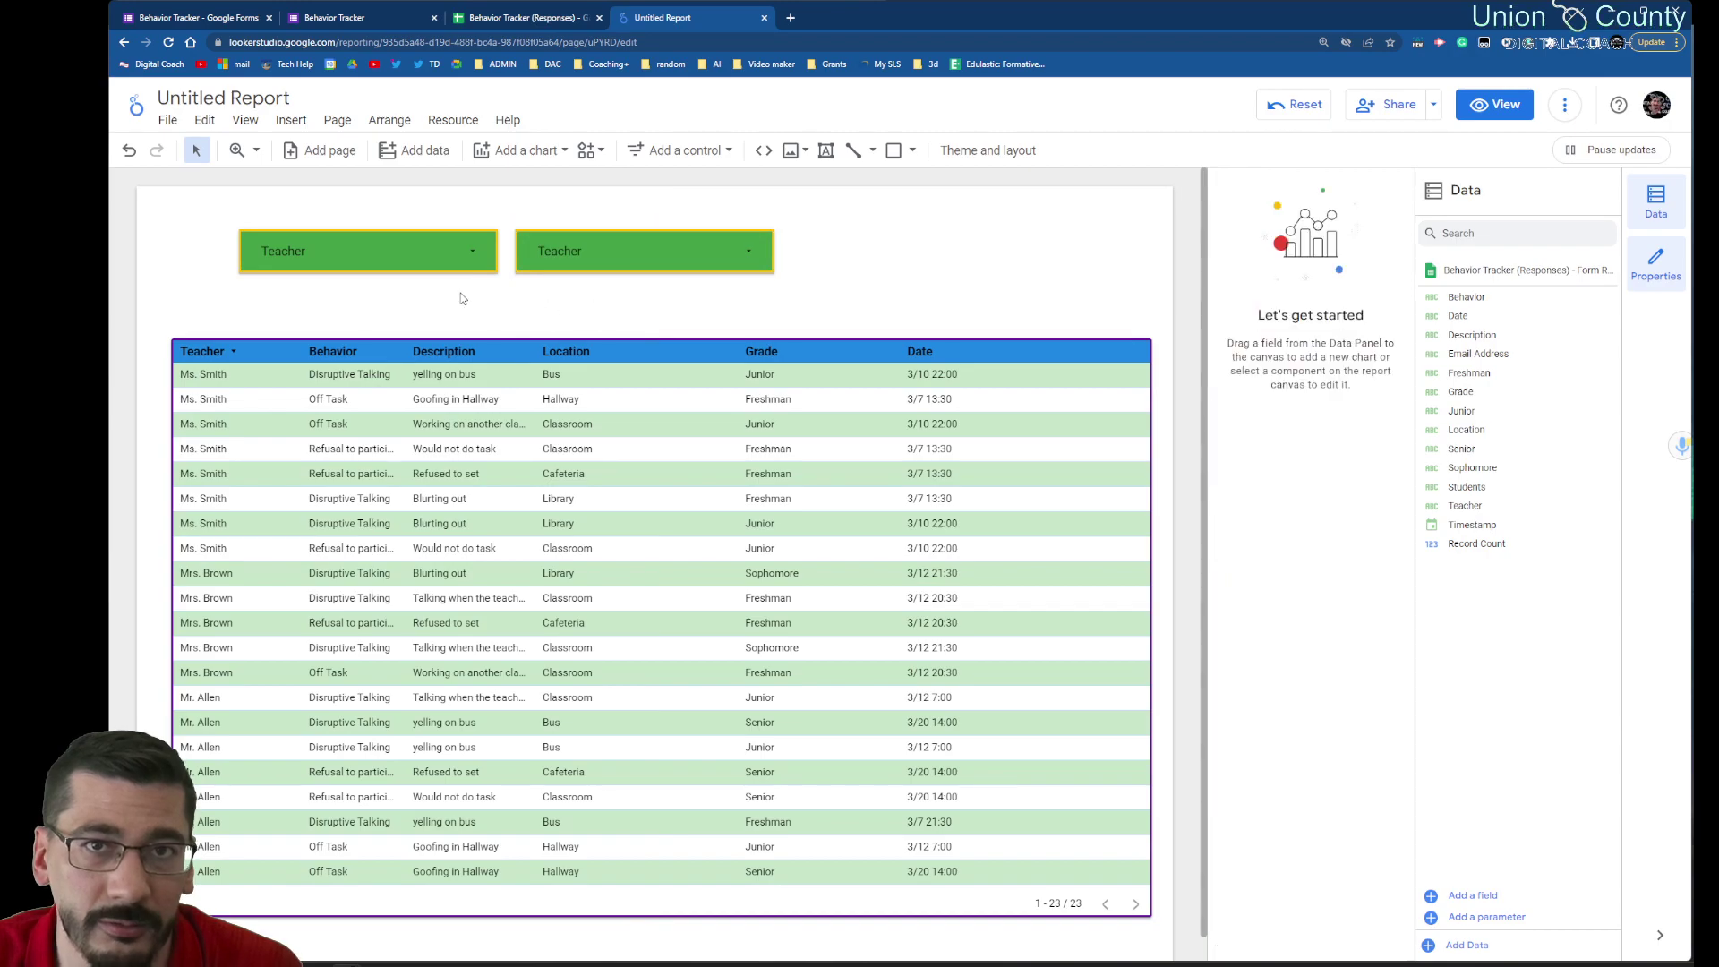
click(564, 244)
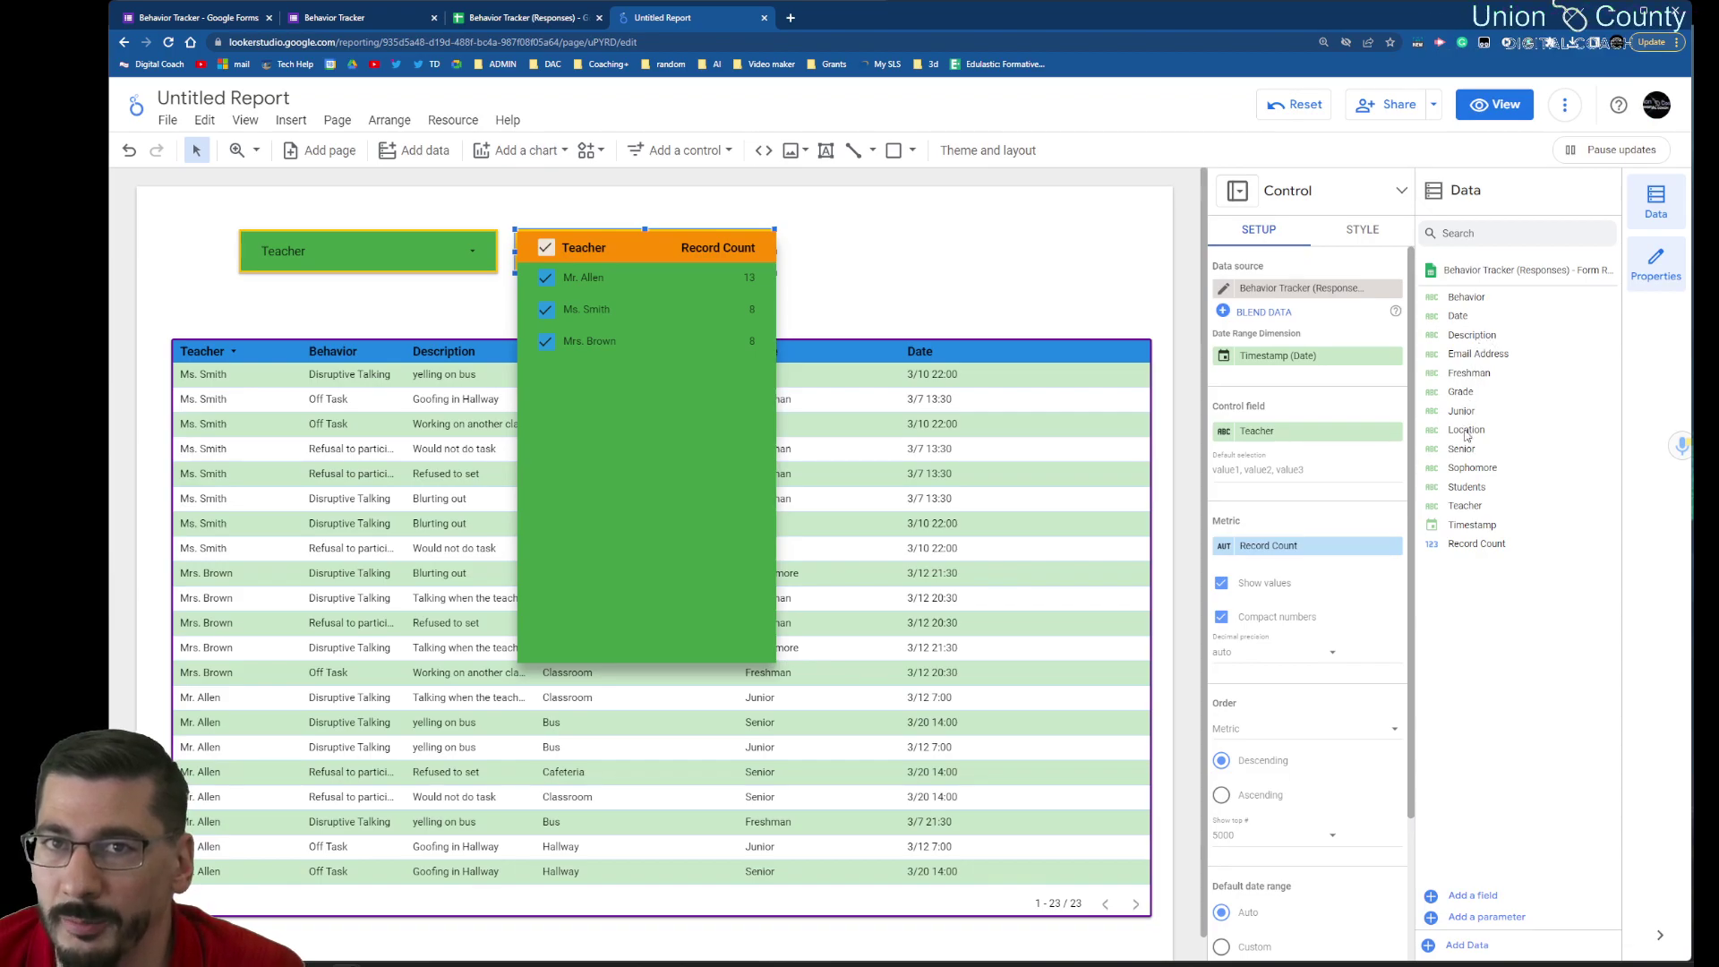
drag(1460, 432, 1274, 439)
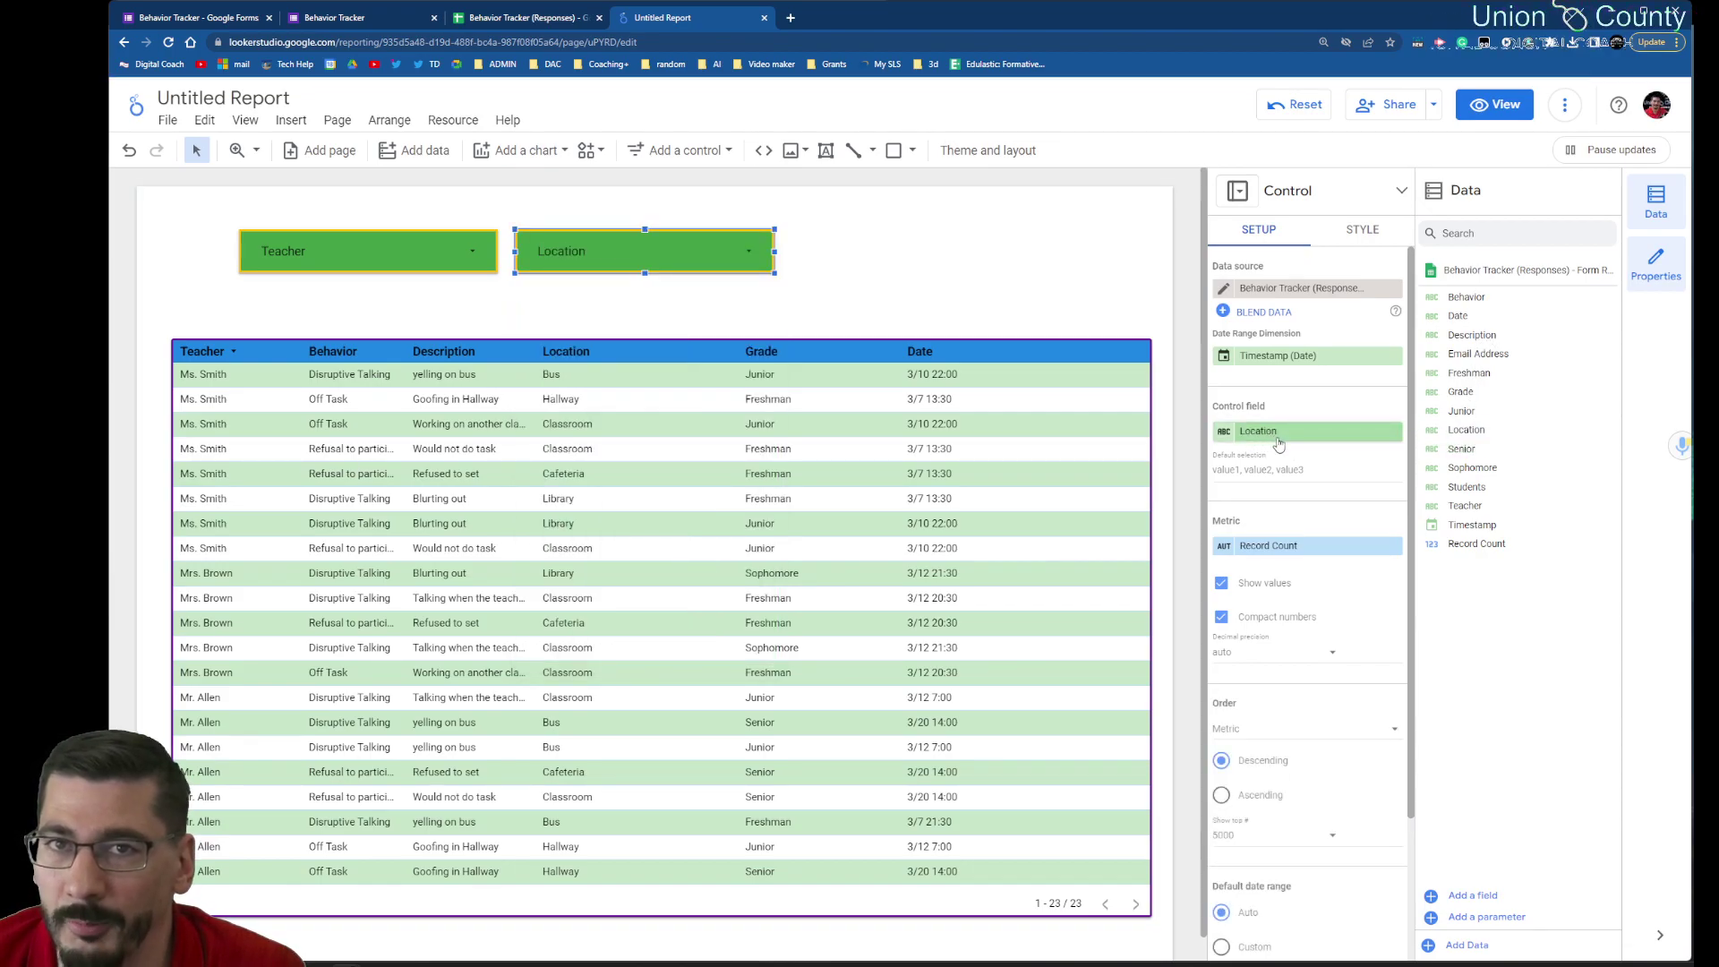
click(751, 253)
click(829, 273)
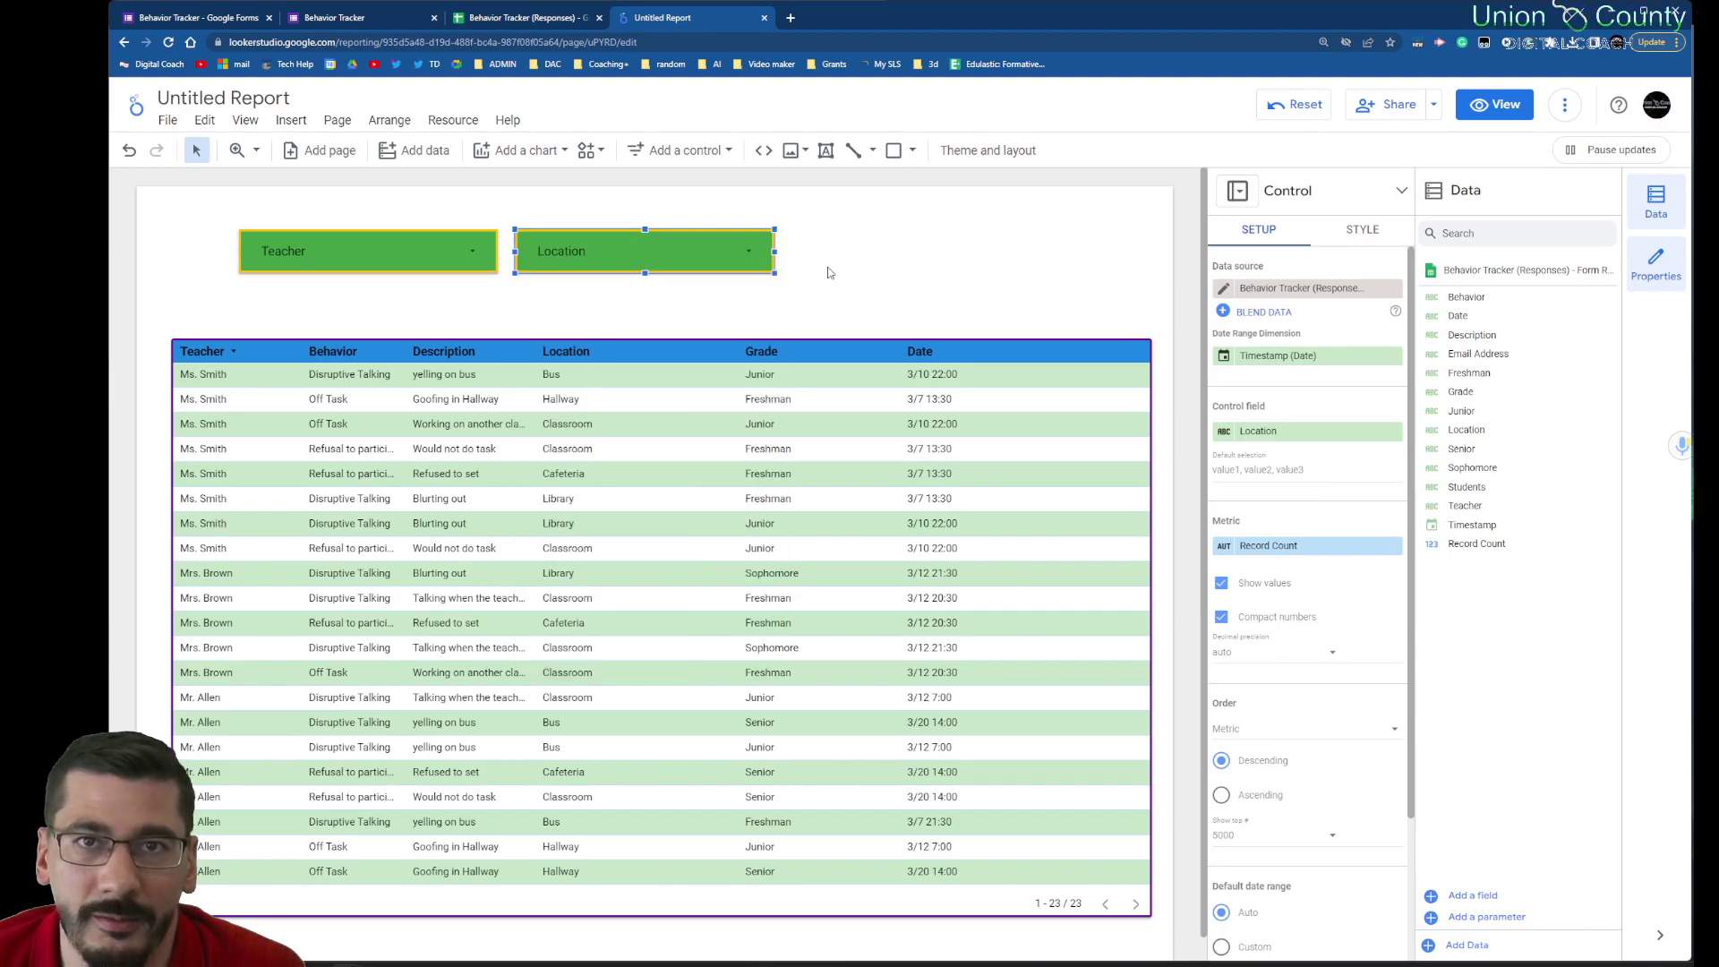
Step: Duplicate the Location filter to its right and switch the copy's field to Grade
right_click(700, 267)
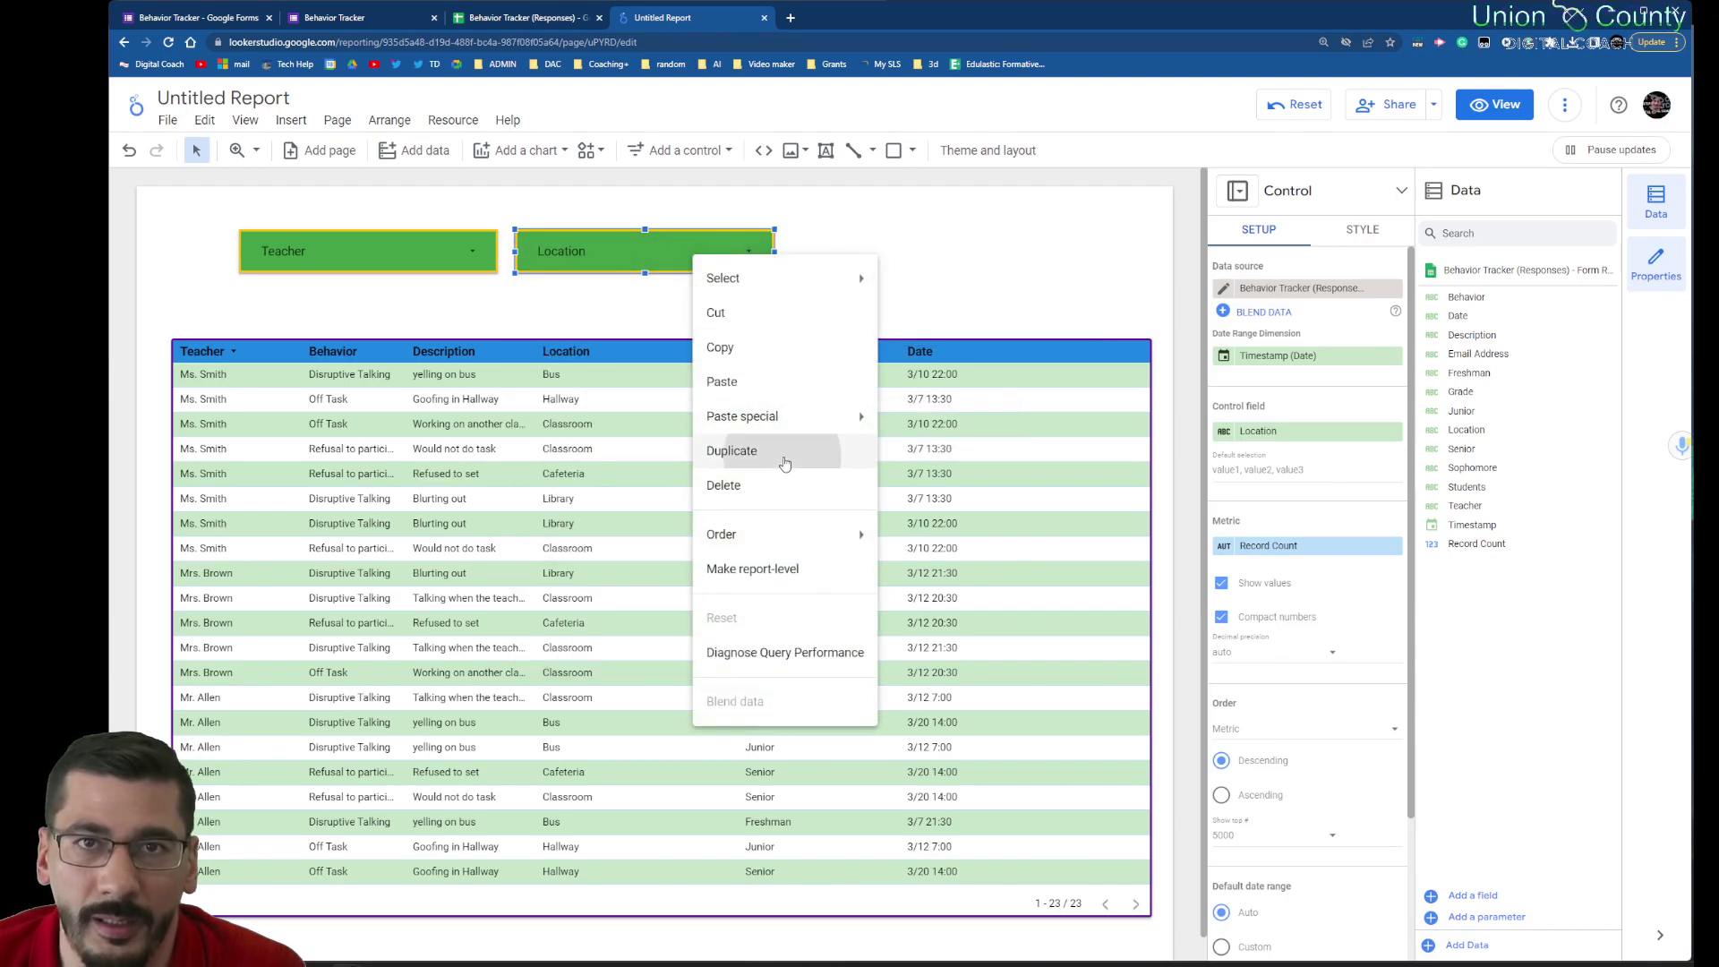
click(777, 451)
drag(693, 280, 960, 262)
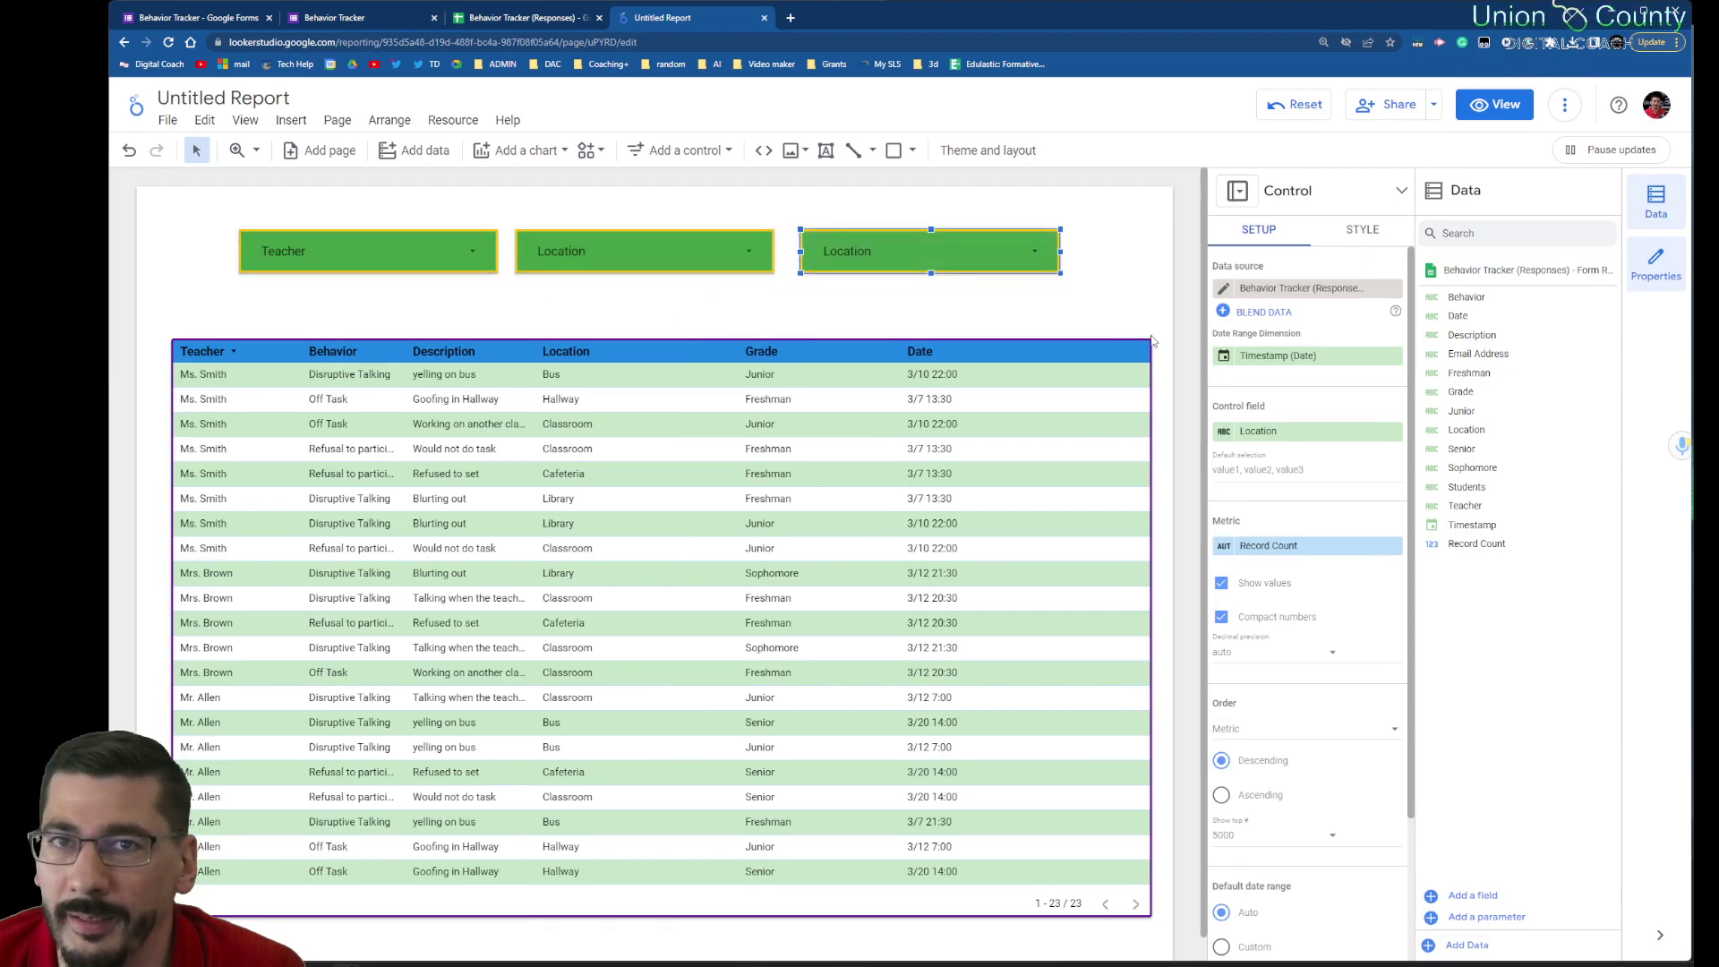
click(1348, 432)
scroll(1339, 583, down, 3)
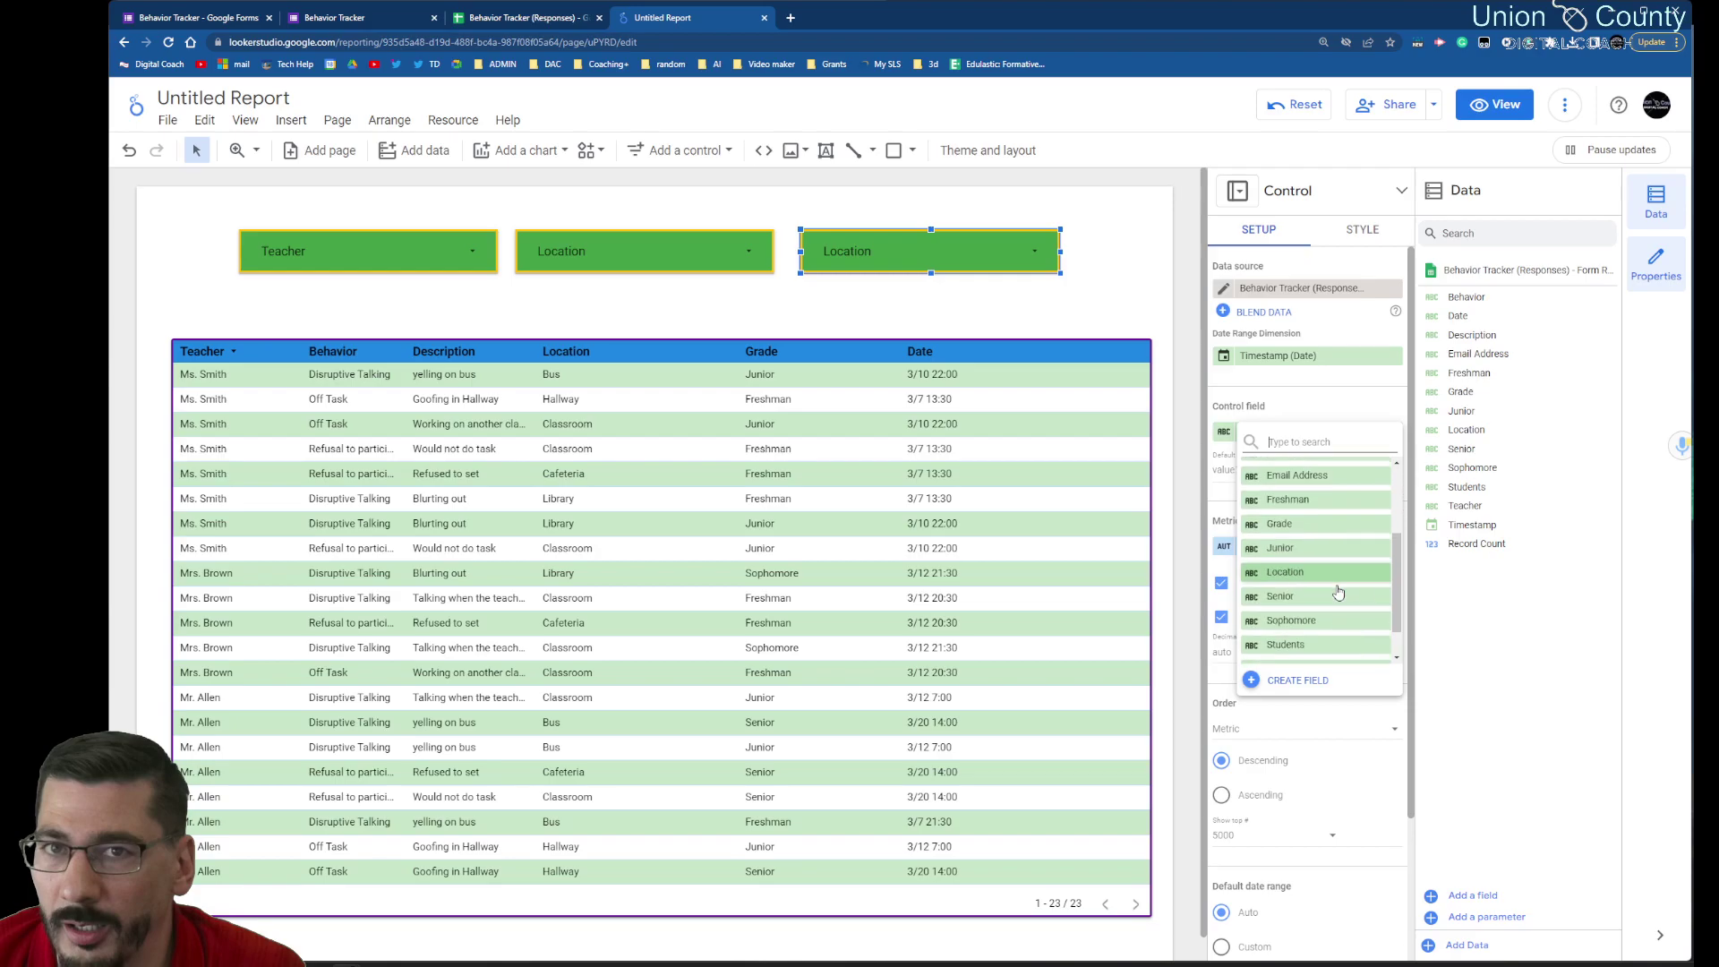
click(1300, 523)
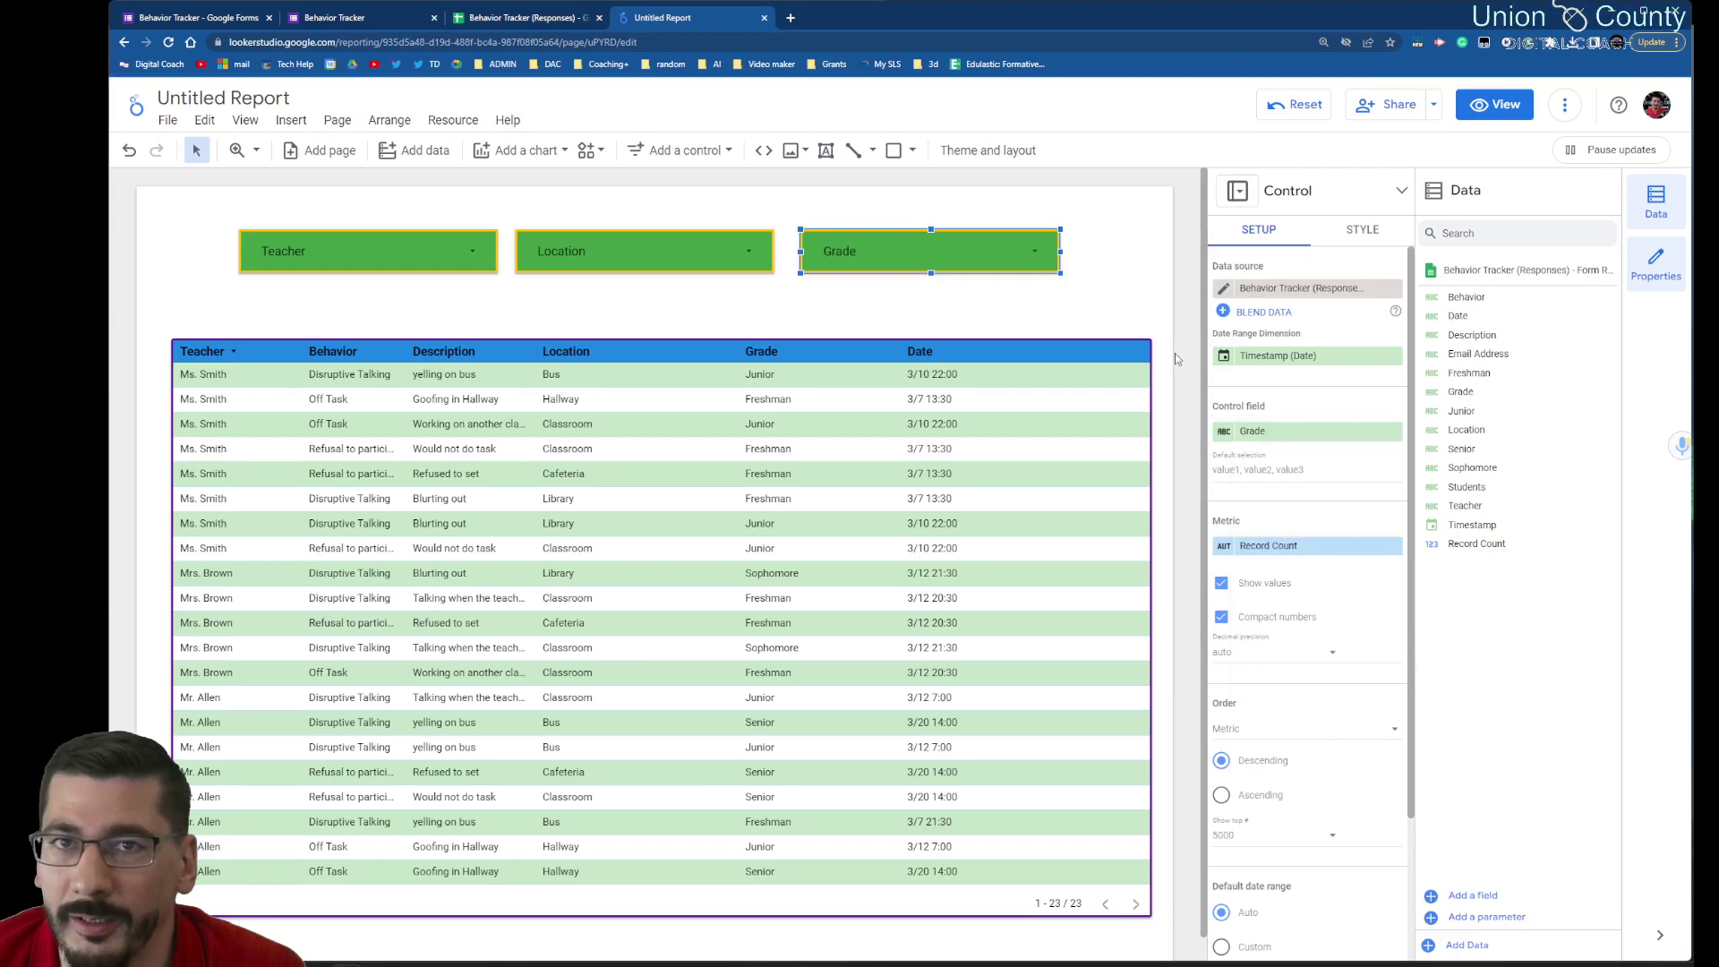
click(1133, 278)
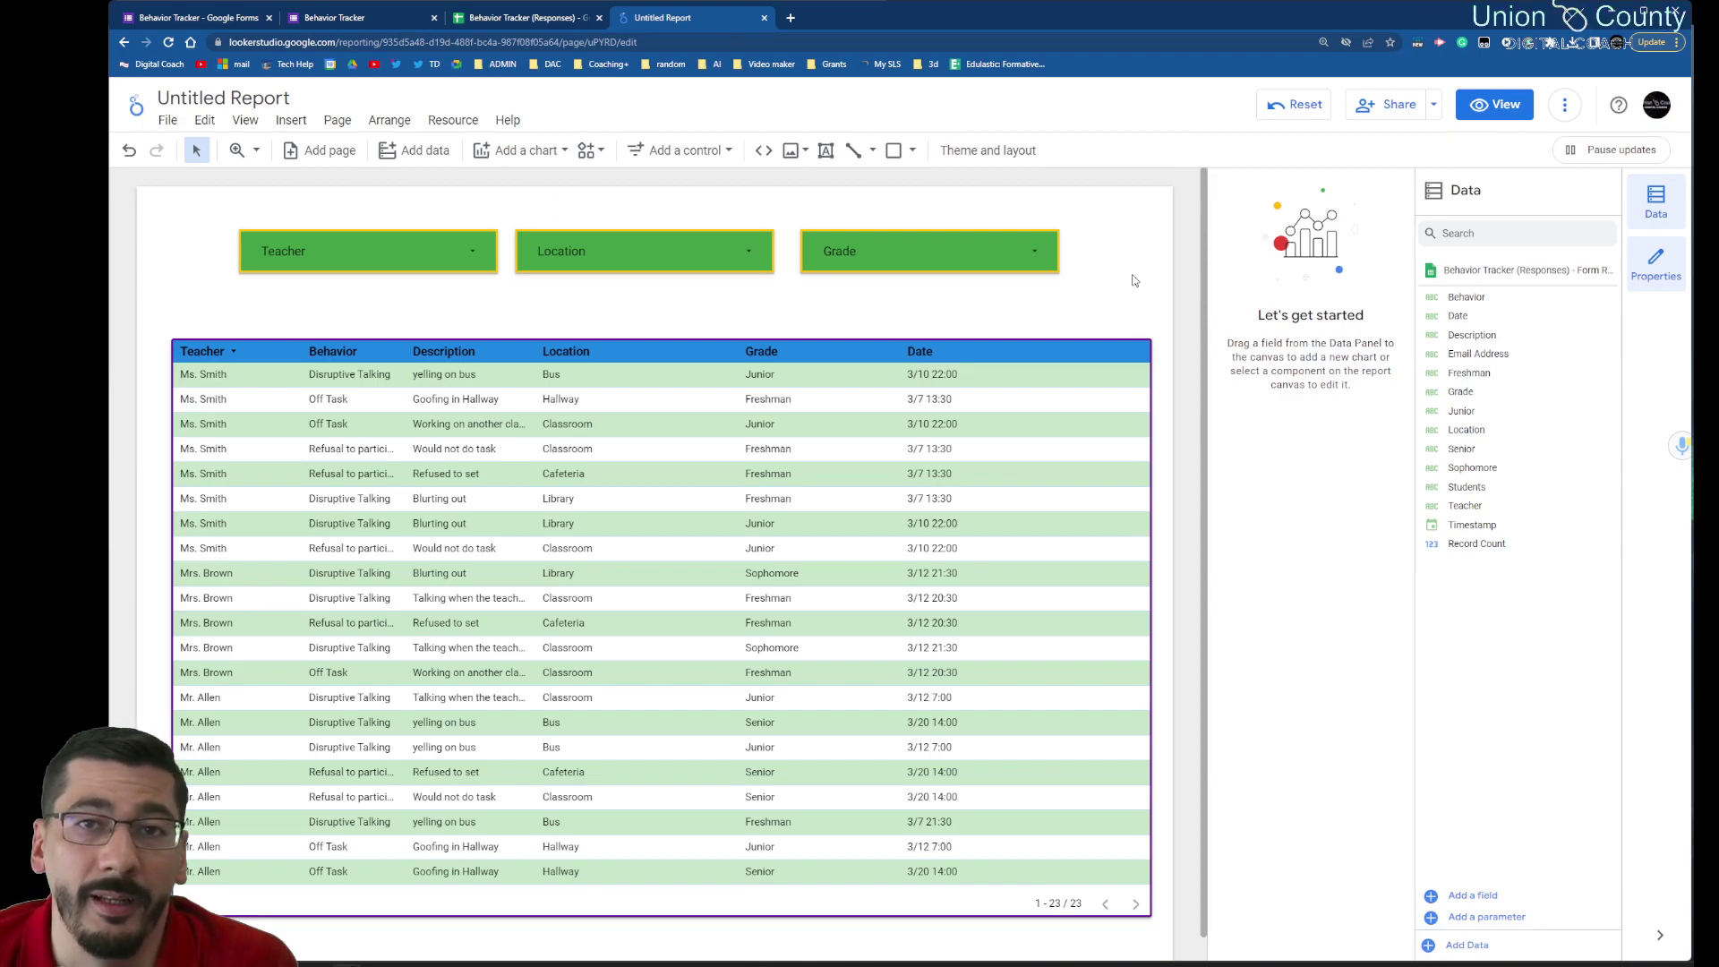
Step: Limit the Teacher filter to only the first teacher in its list
click(419, 258)
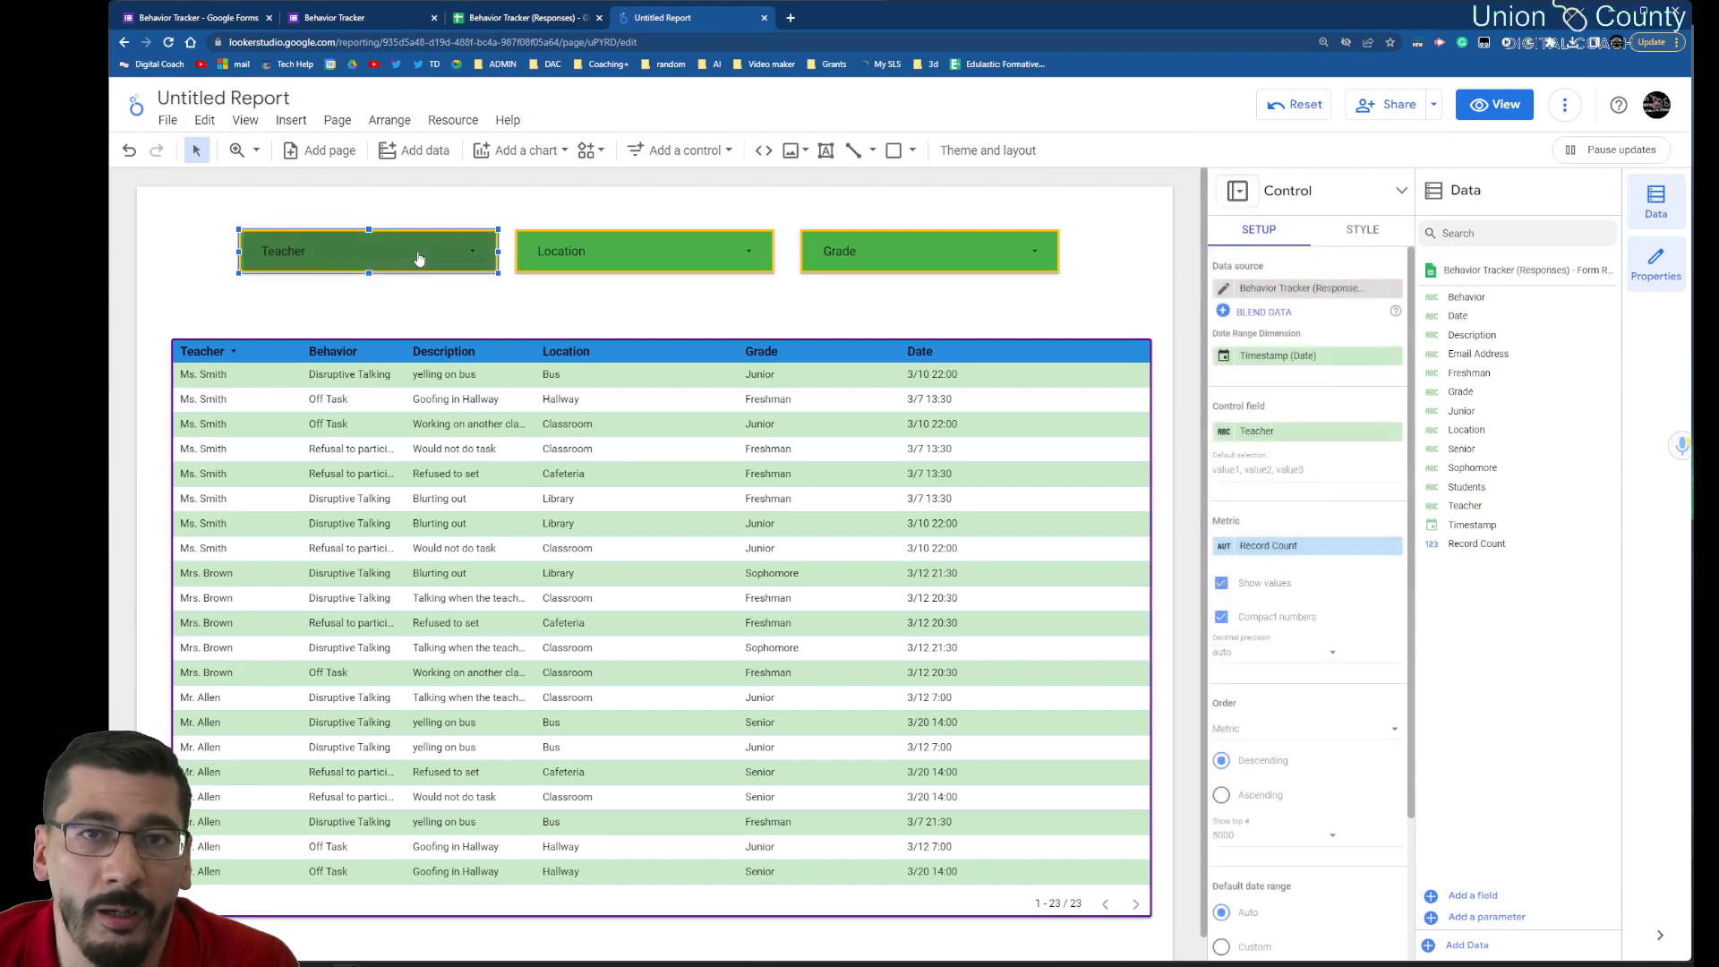
click(462, 254)
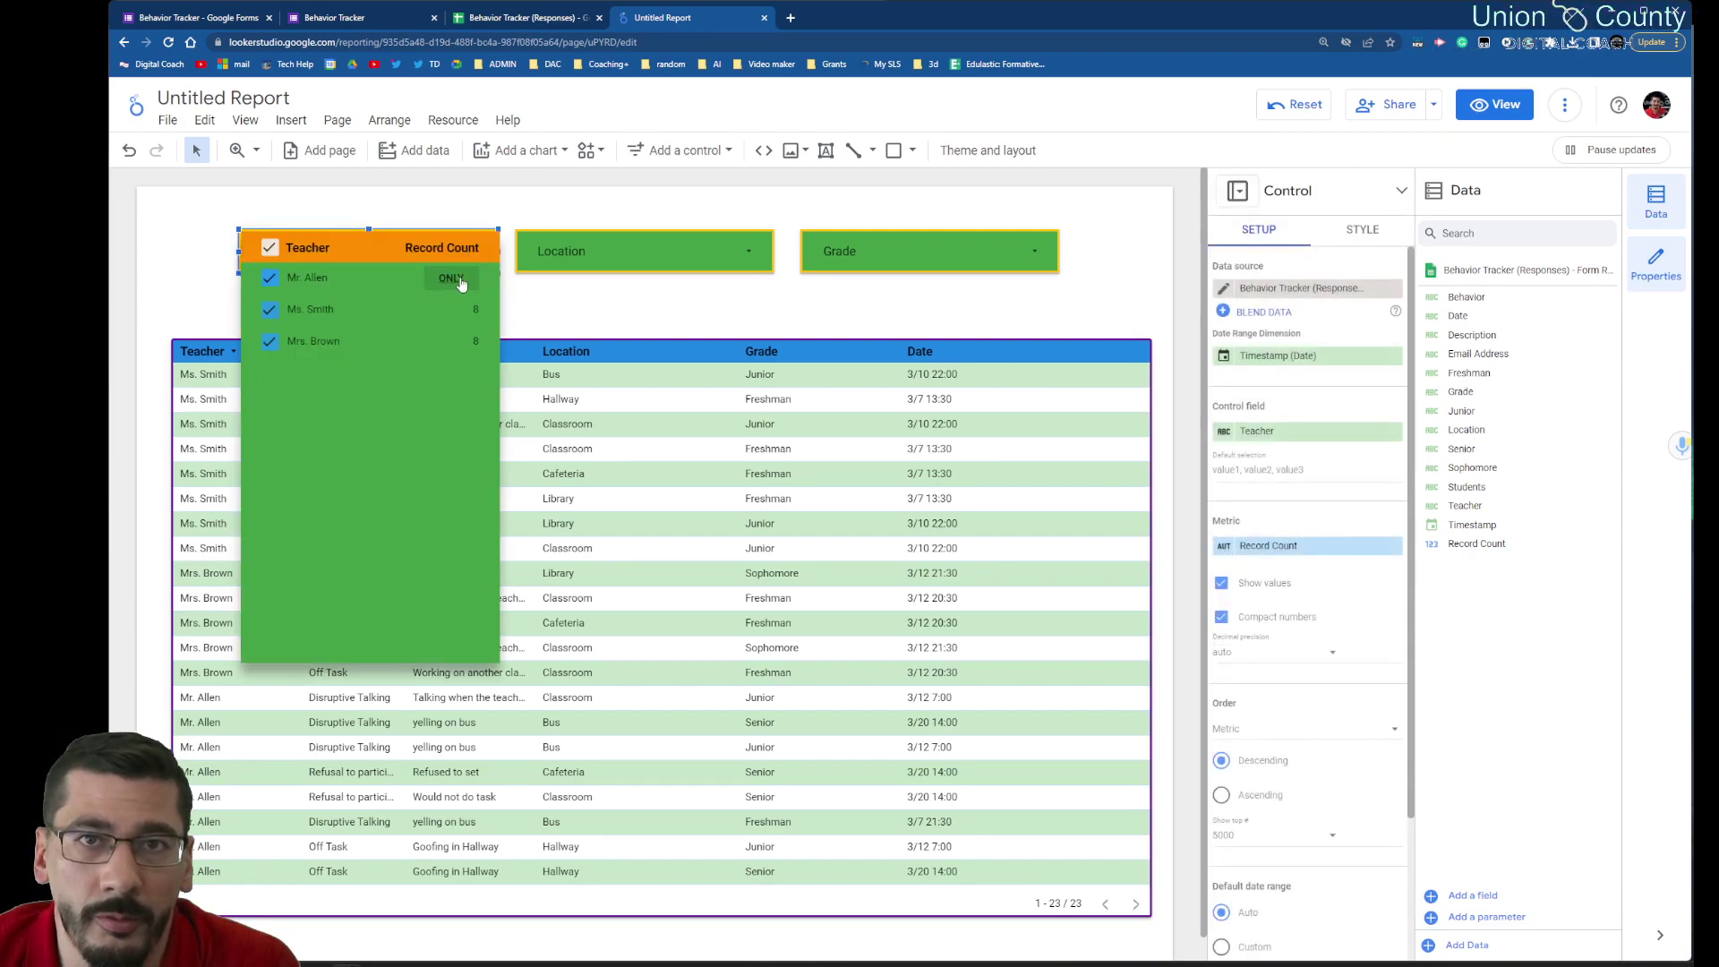
click(453, 278)
click(767, 247)
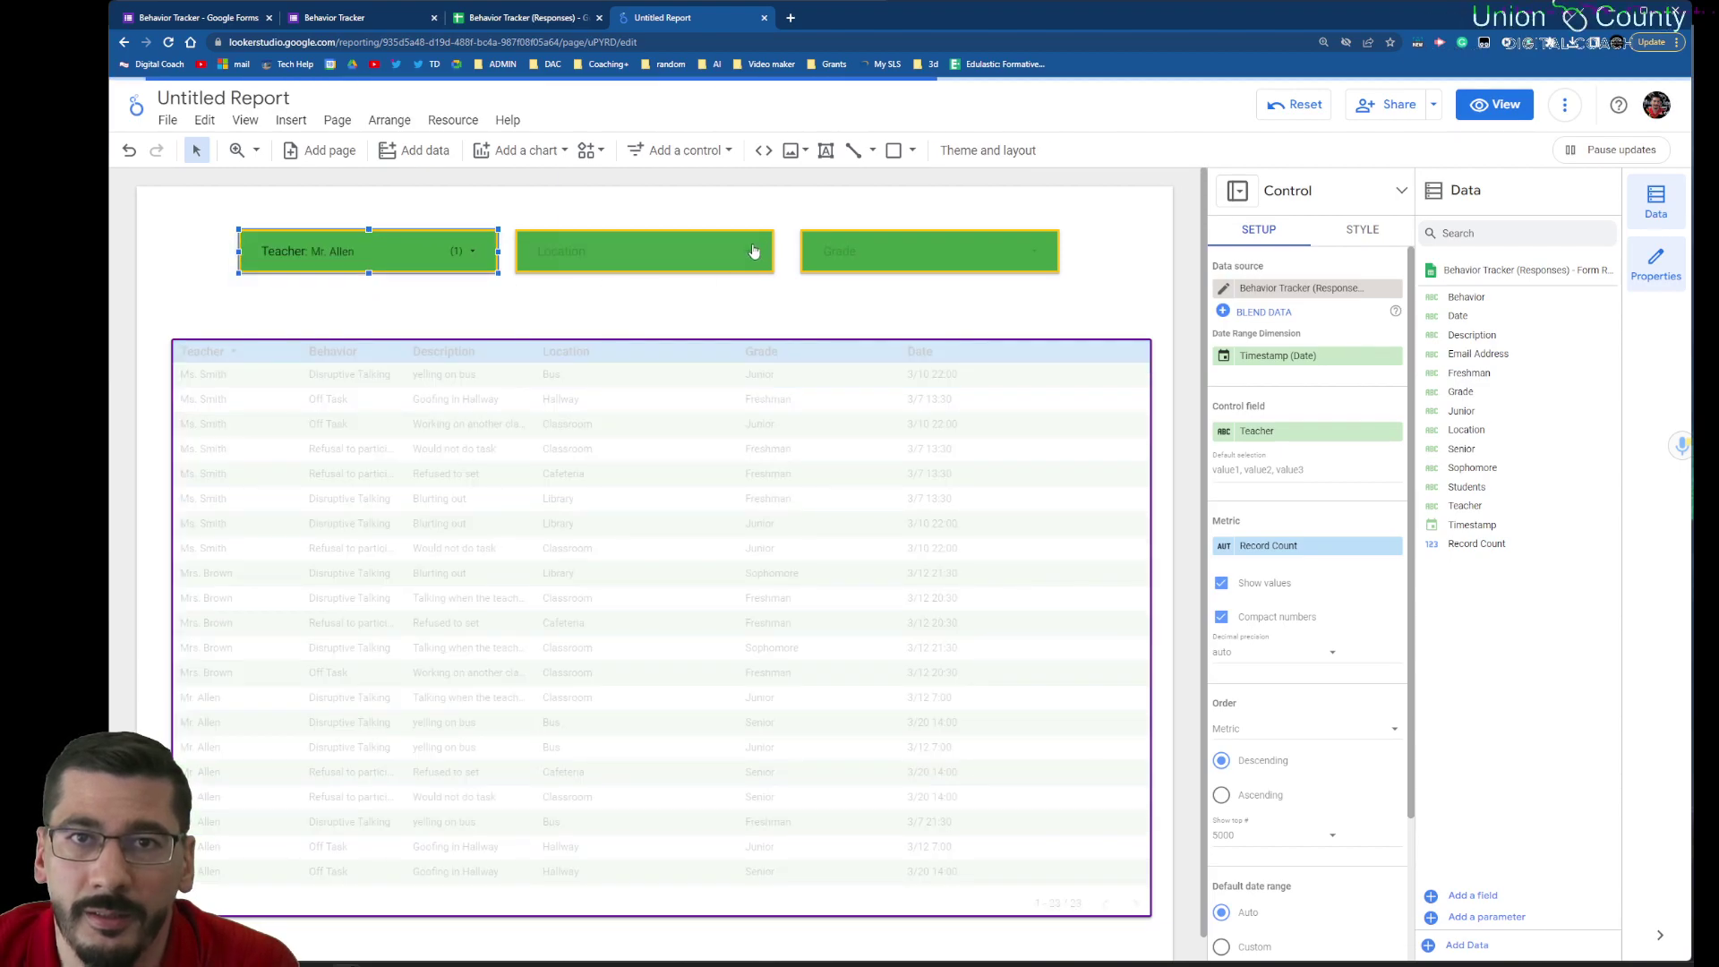
Step: Narrow the Location filter to Cafeteria and the Grade filter to Senior
click(754, 251)
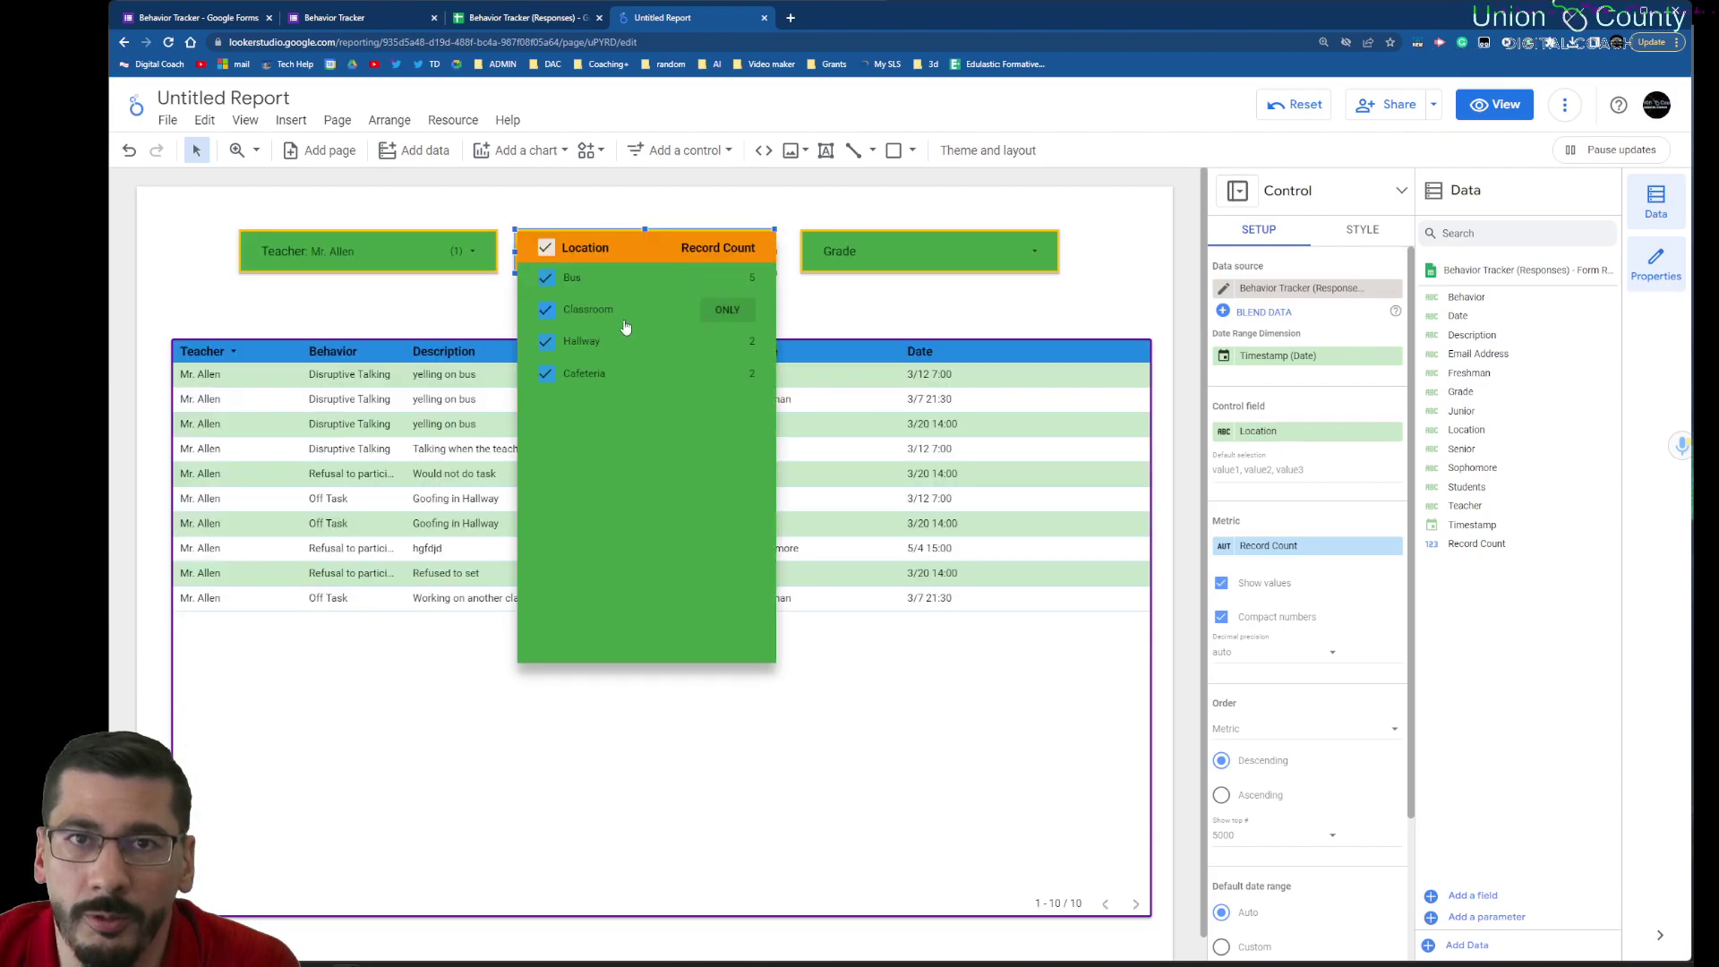
click(727, 374)
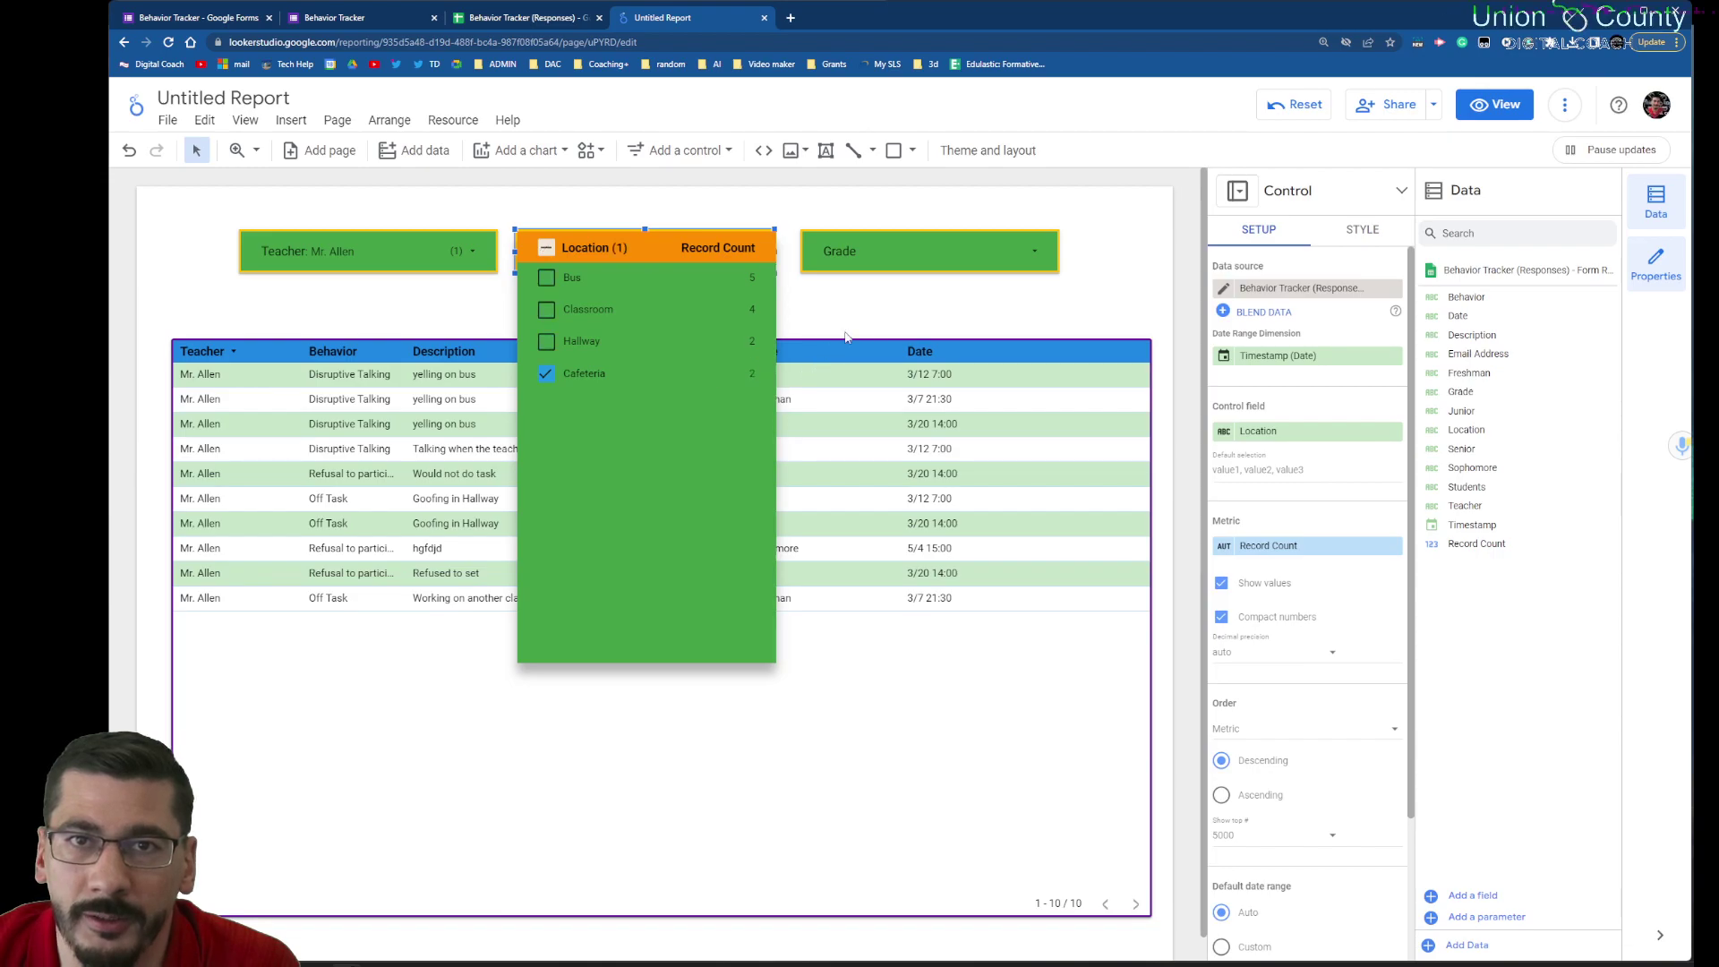
click(991, 317)
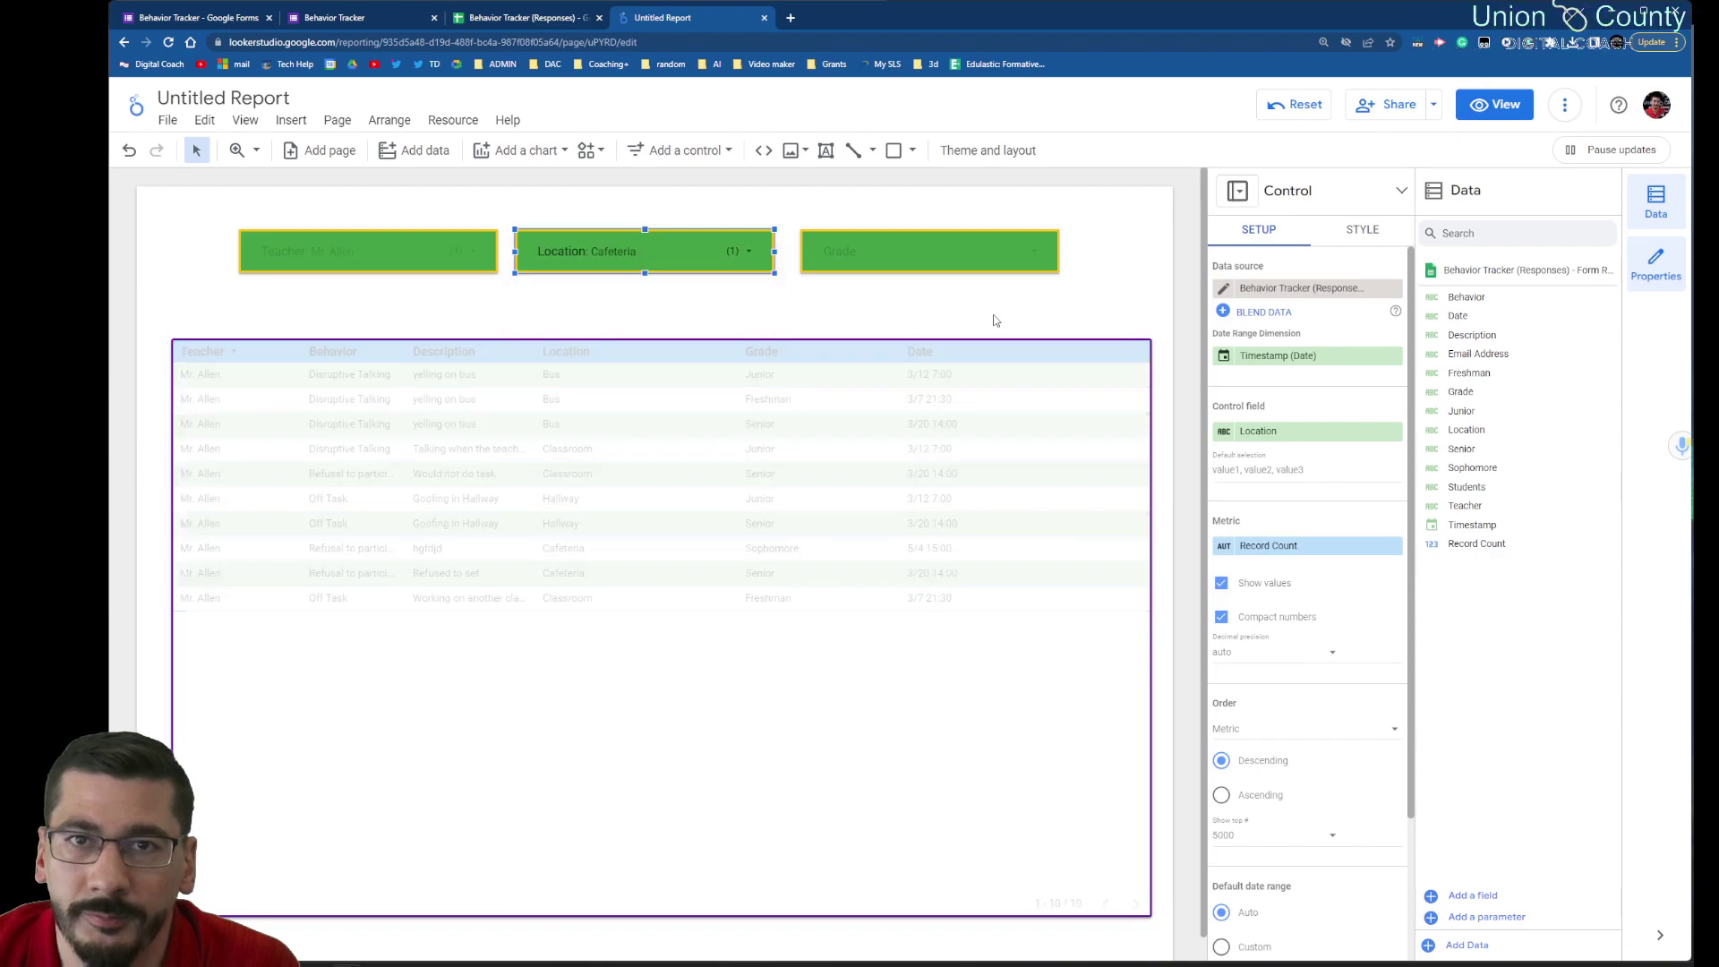
click(1035, 258)
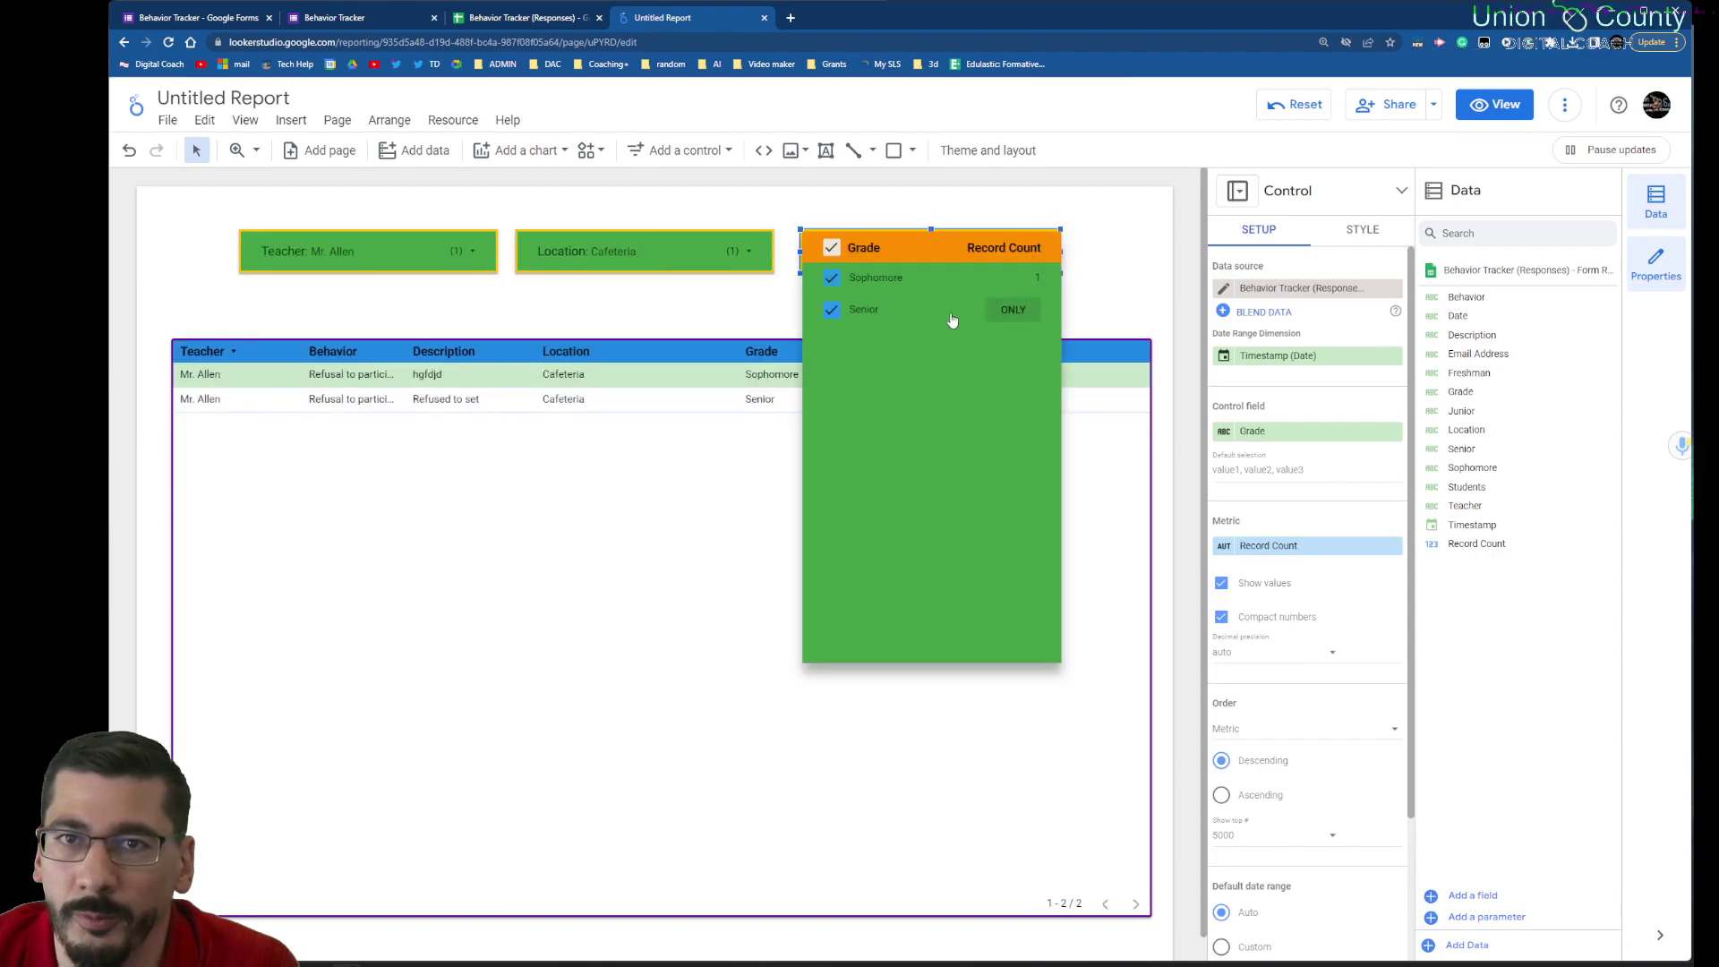
click(1122, 296)
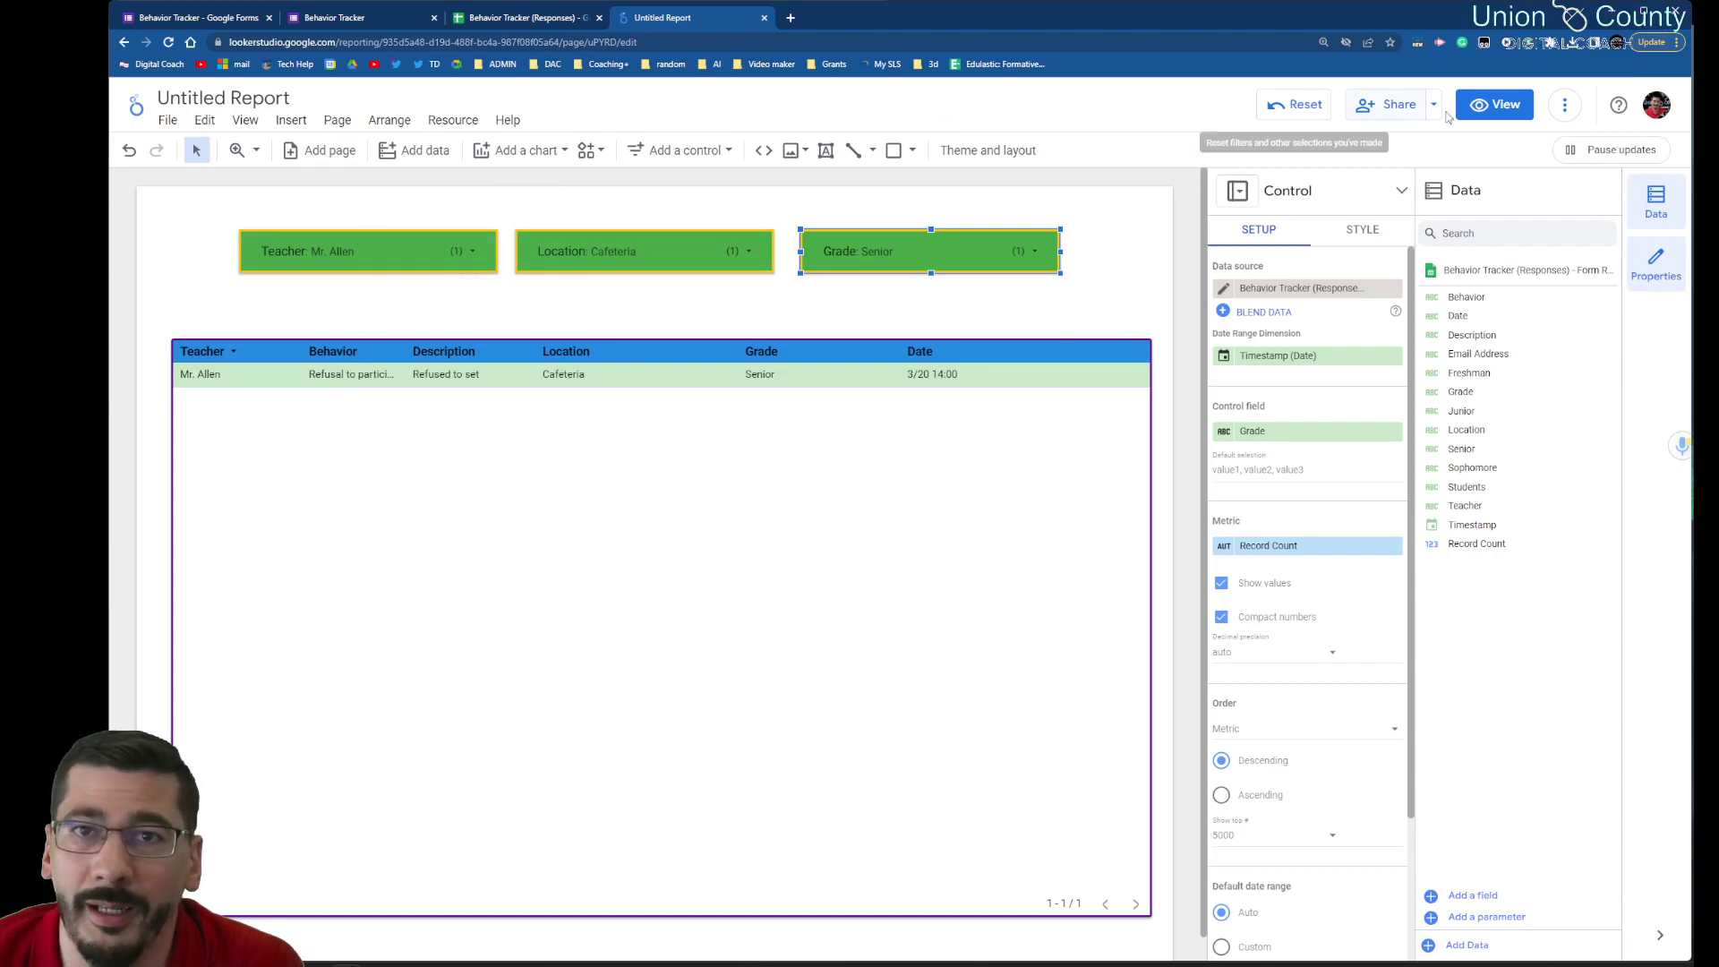
Step: Reset all report filters and delete the Location filter control
click(1296, 105)
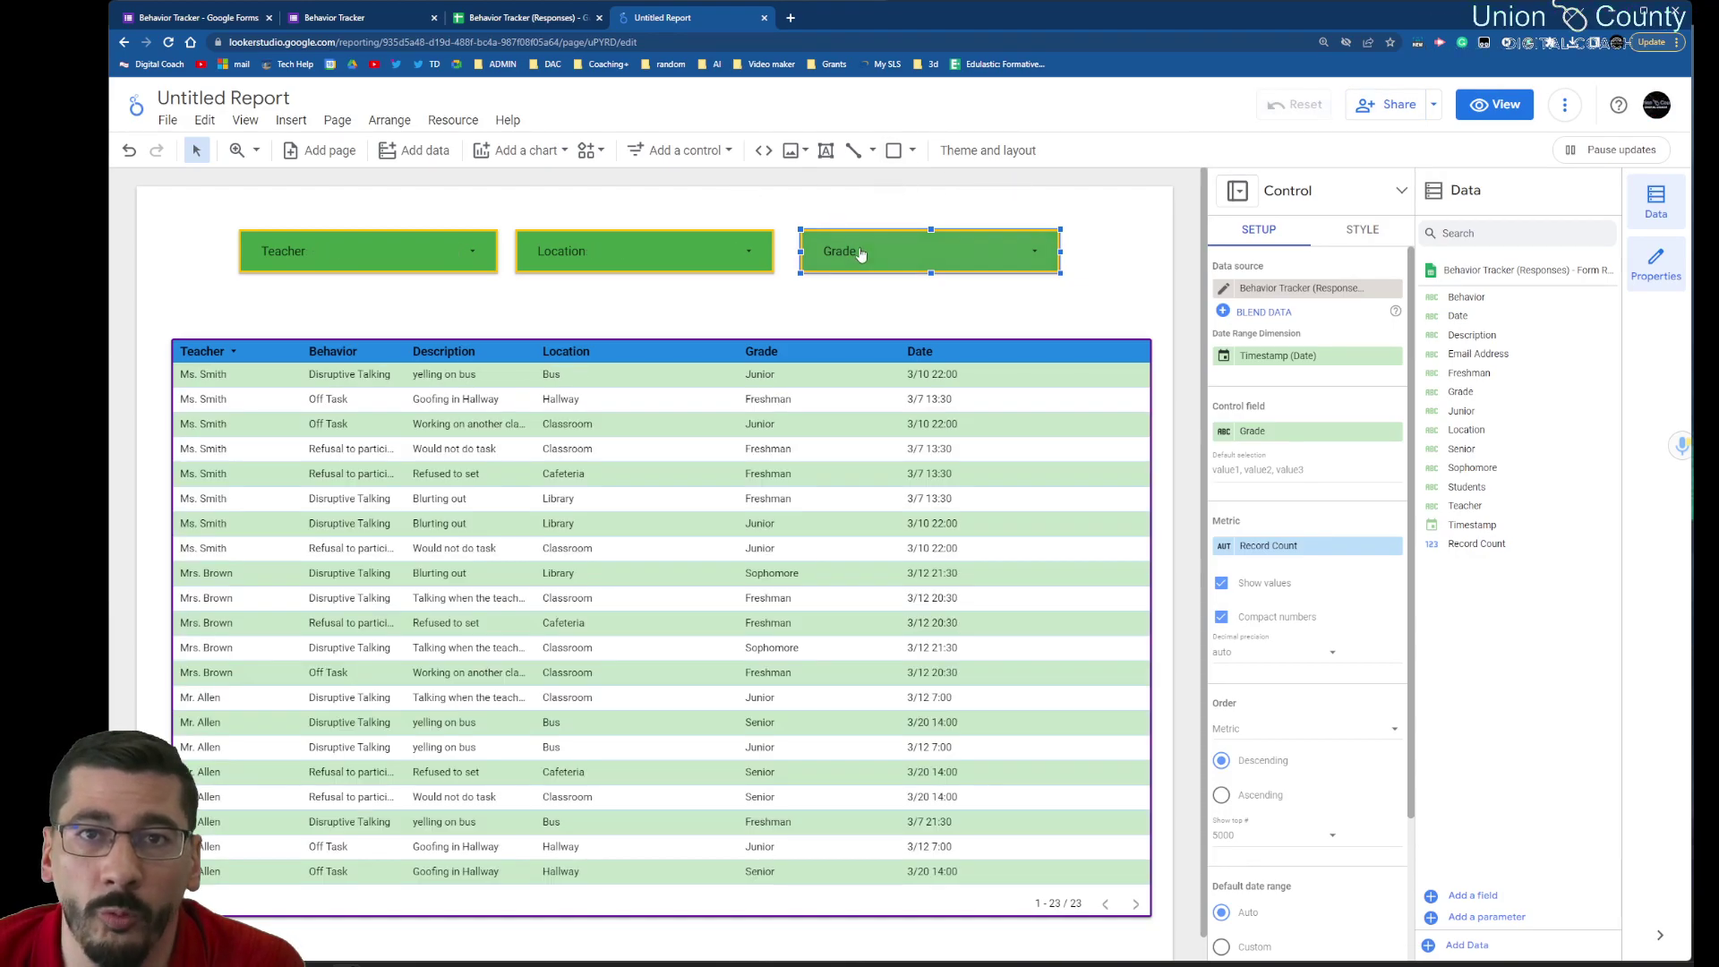
drag(859, 253, 946, 253)
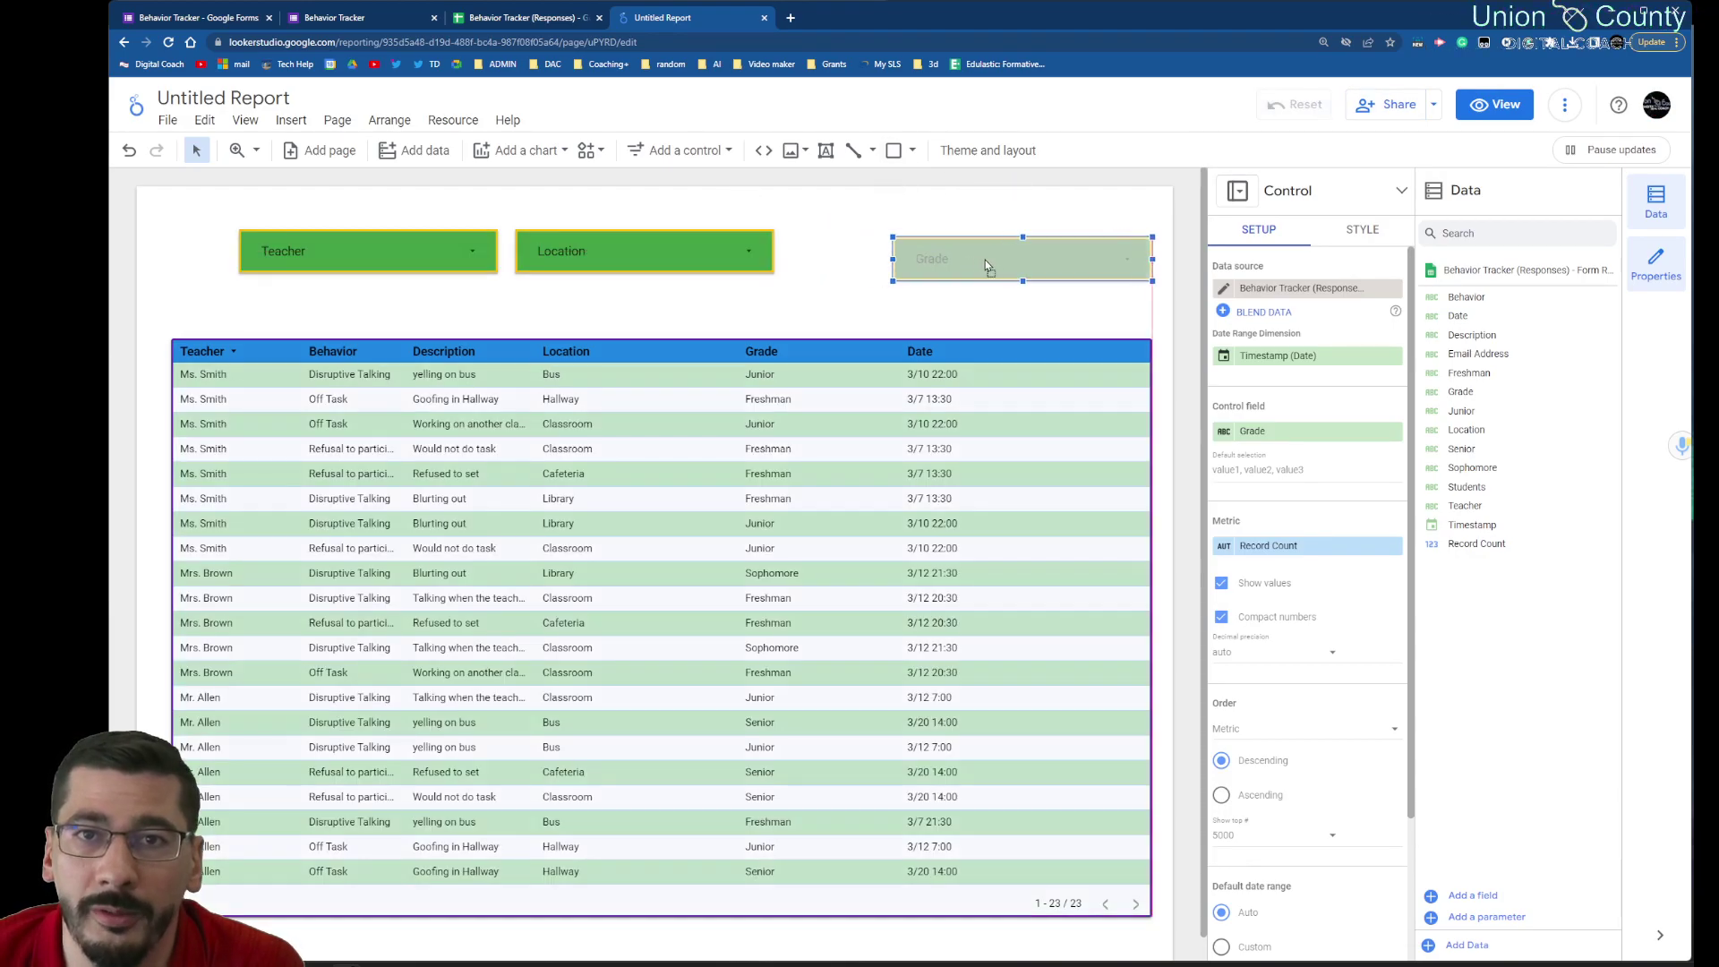
drag(670, 253, 779, 252)
click(781, 250)
key(Escape)
key(Delete)
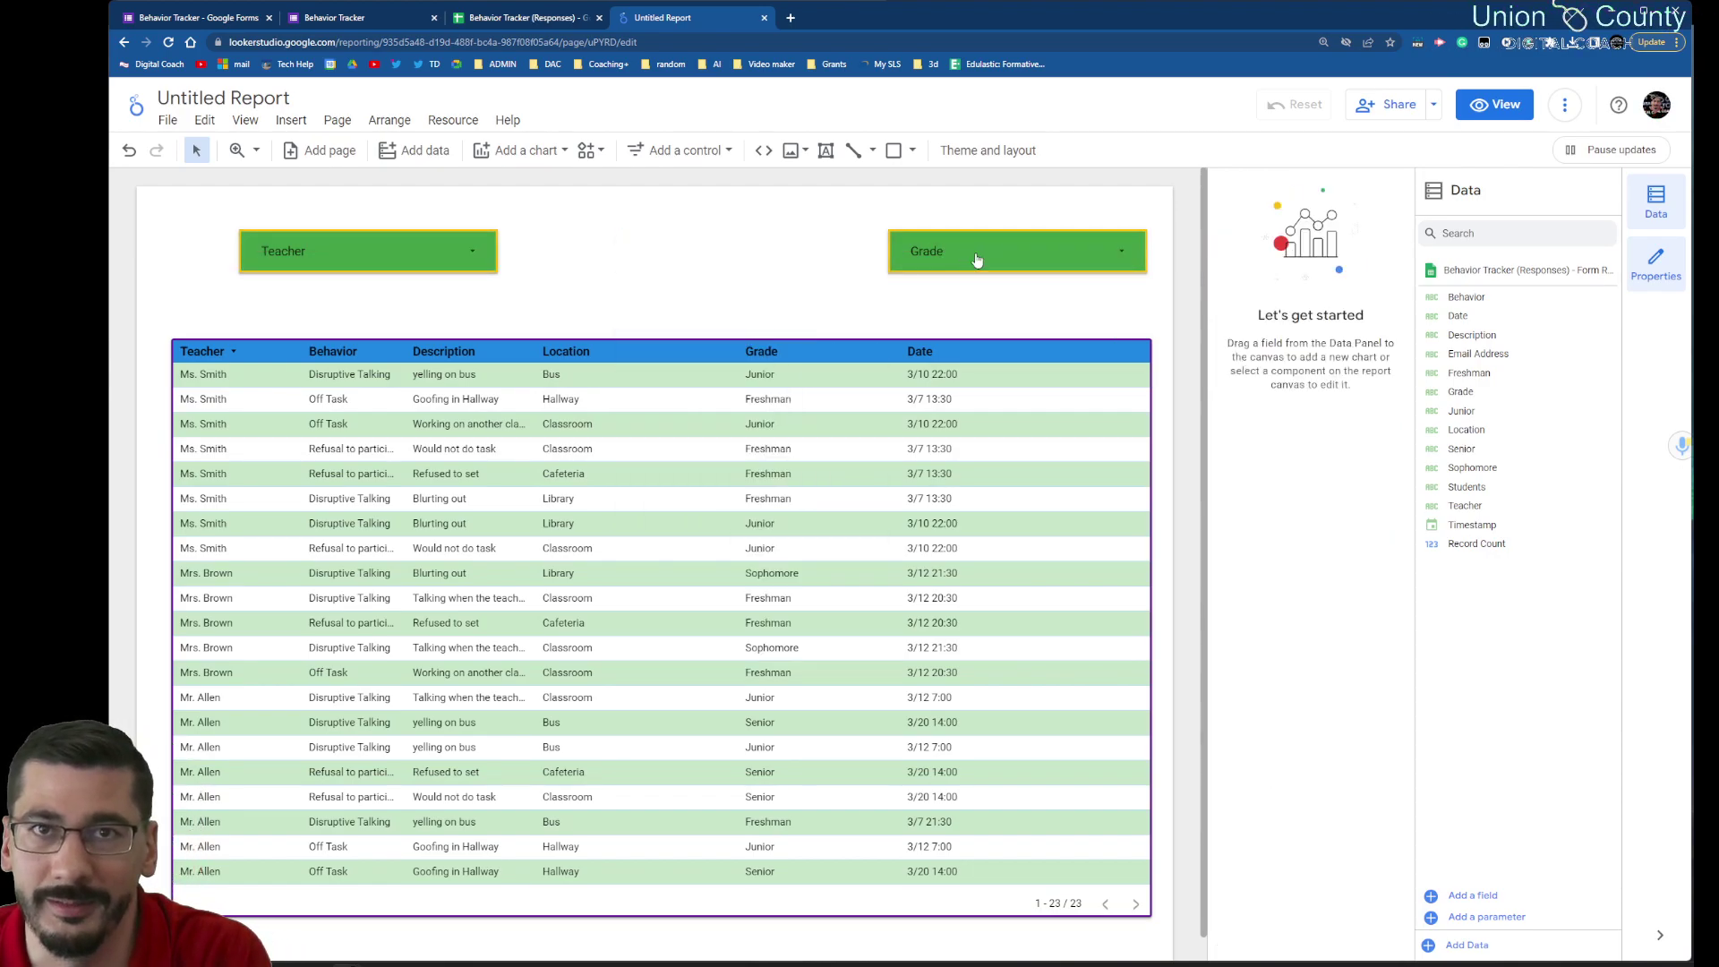
Step: Delete the Grade control and change the remaining control's field to Students
click(1003, 259)
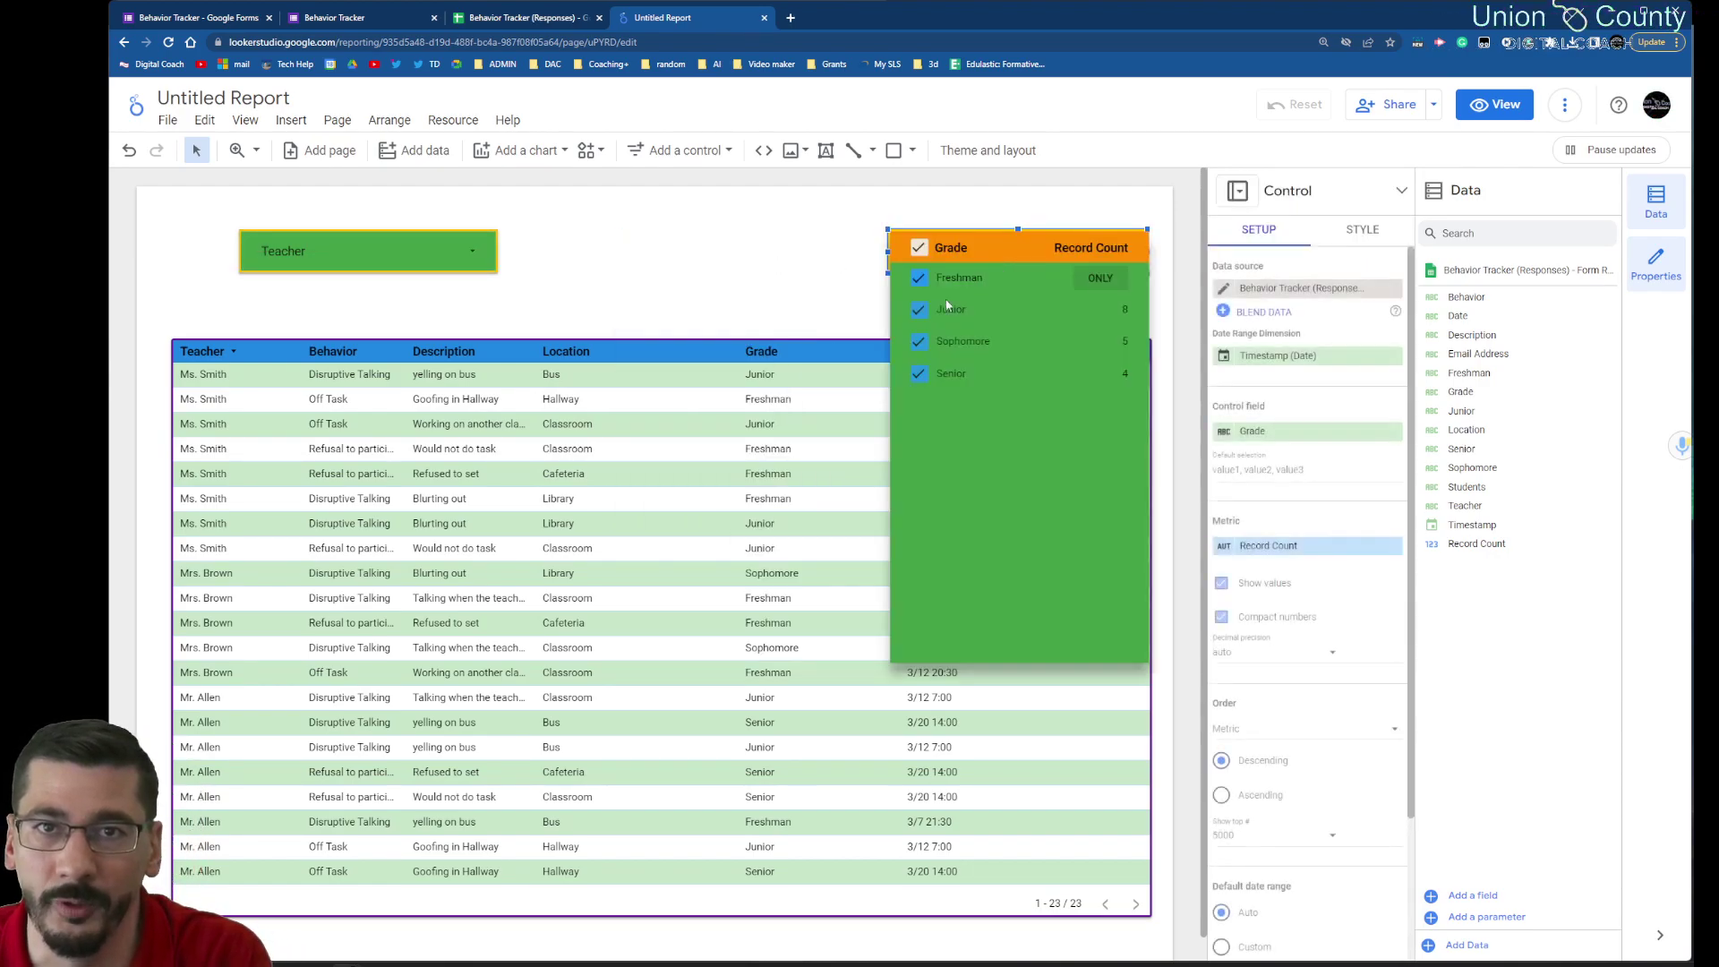
key(Escape)
key(Delete)
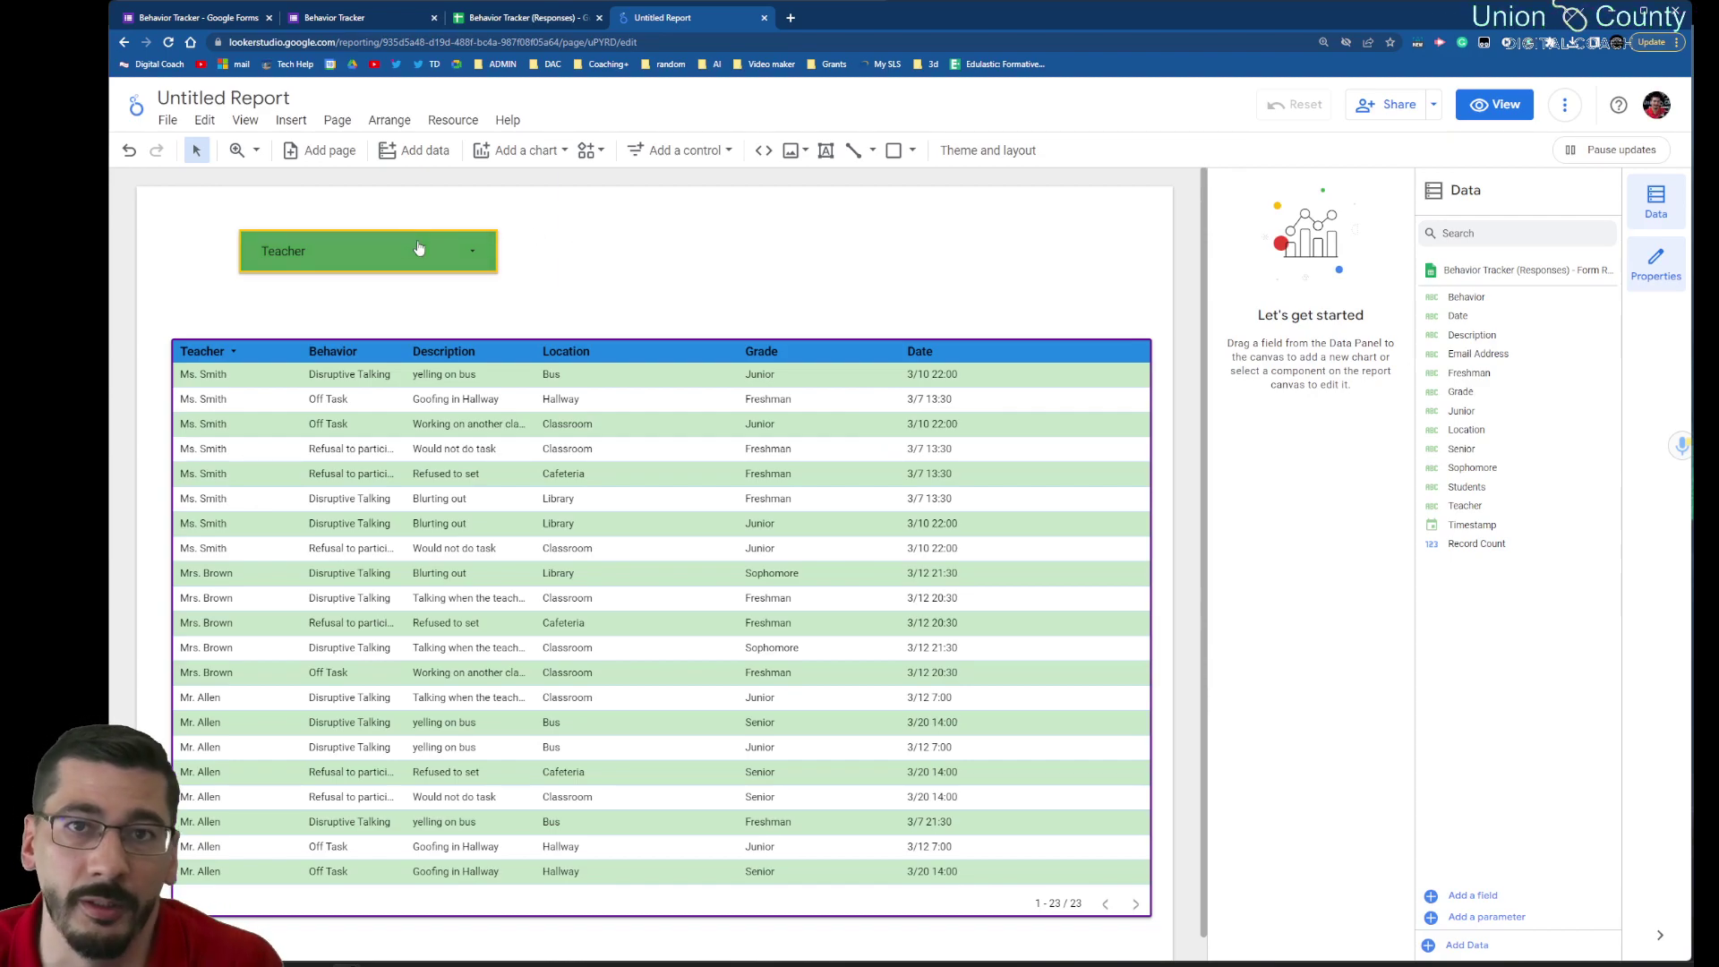
click(419, 248)
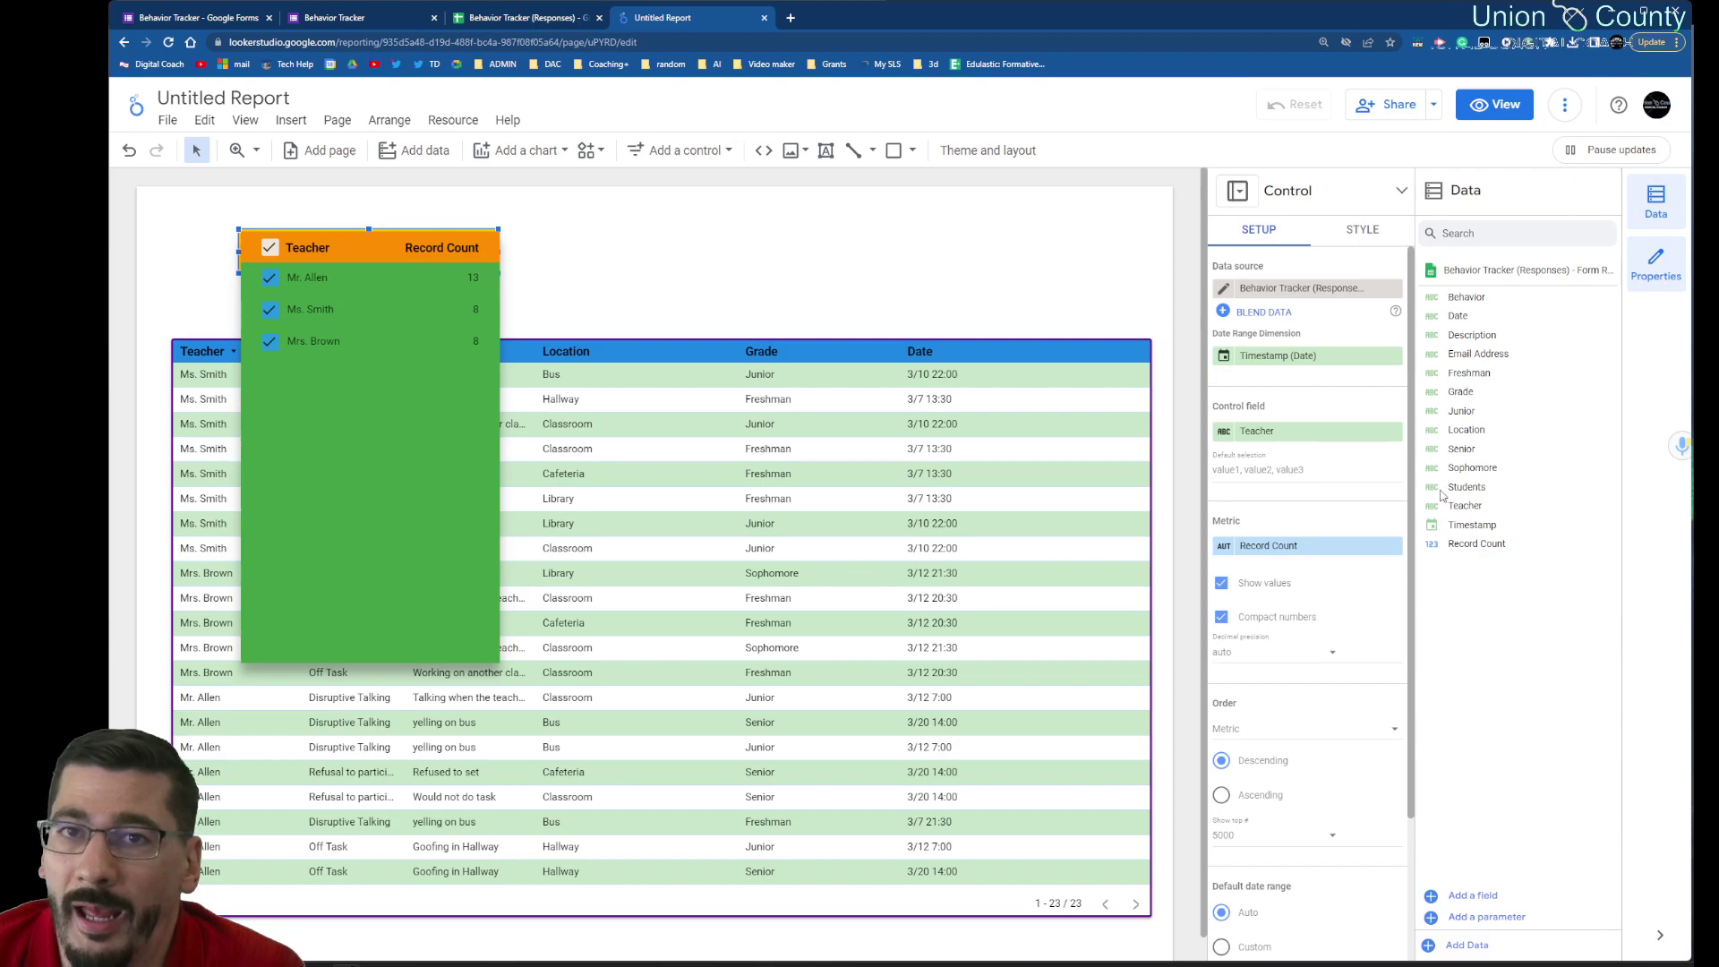
drag(1446, 493, 1315, 439)
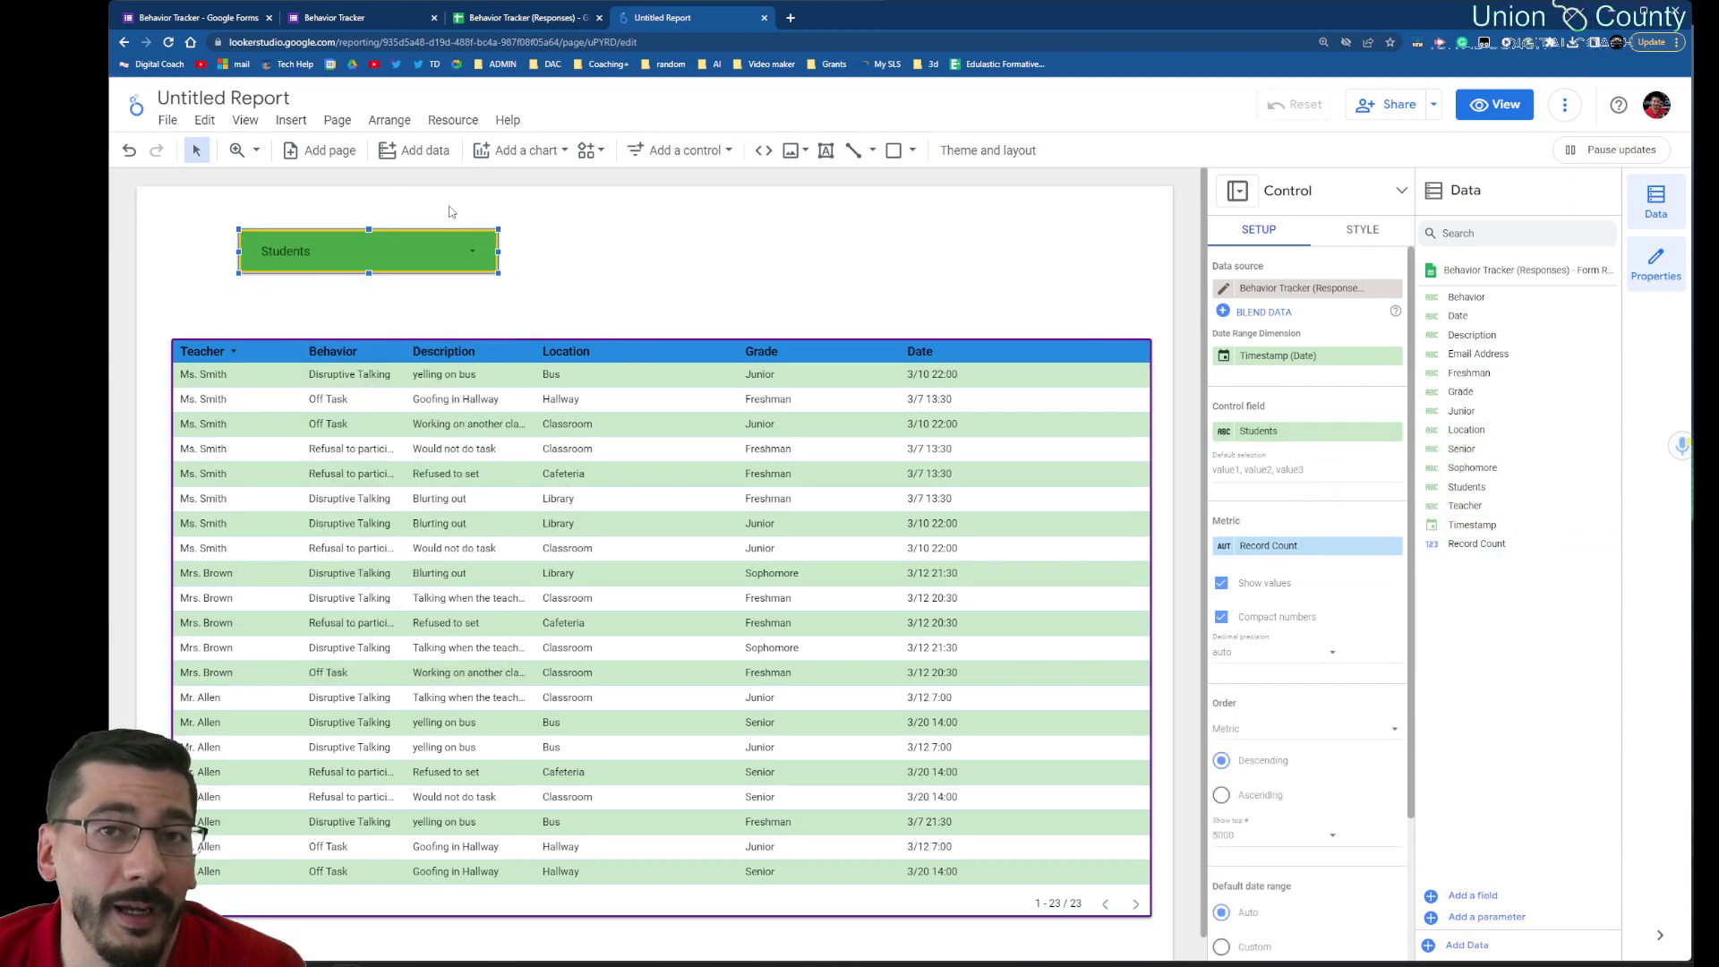
Step: Check only one student in the Students filter, leaving their two Freshman incidents in the table
click(467, 252)
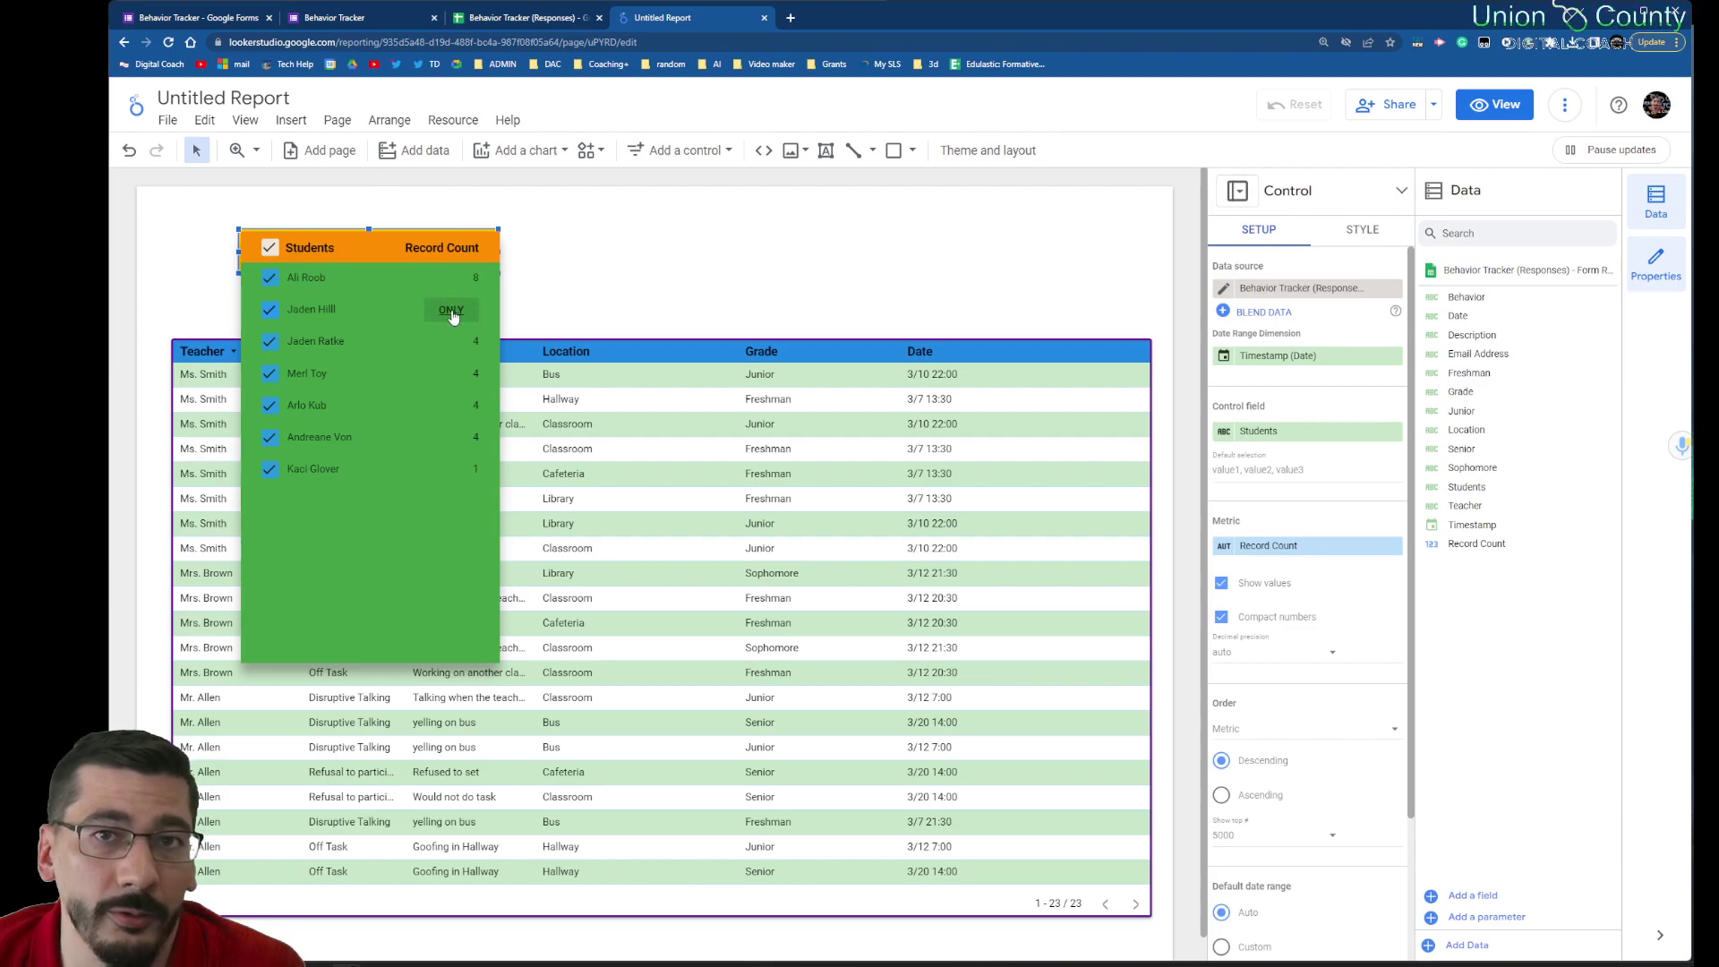
click(450, 311)
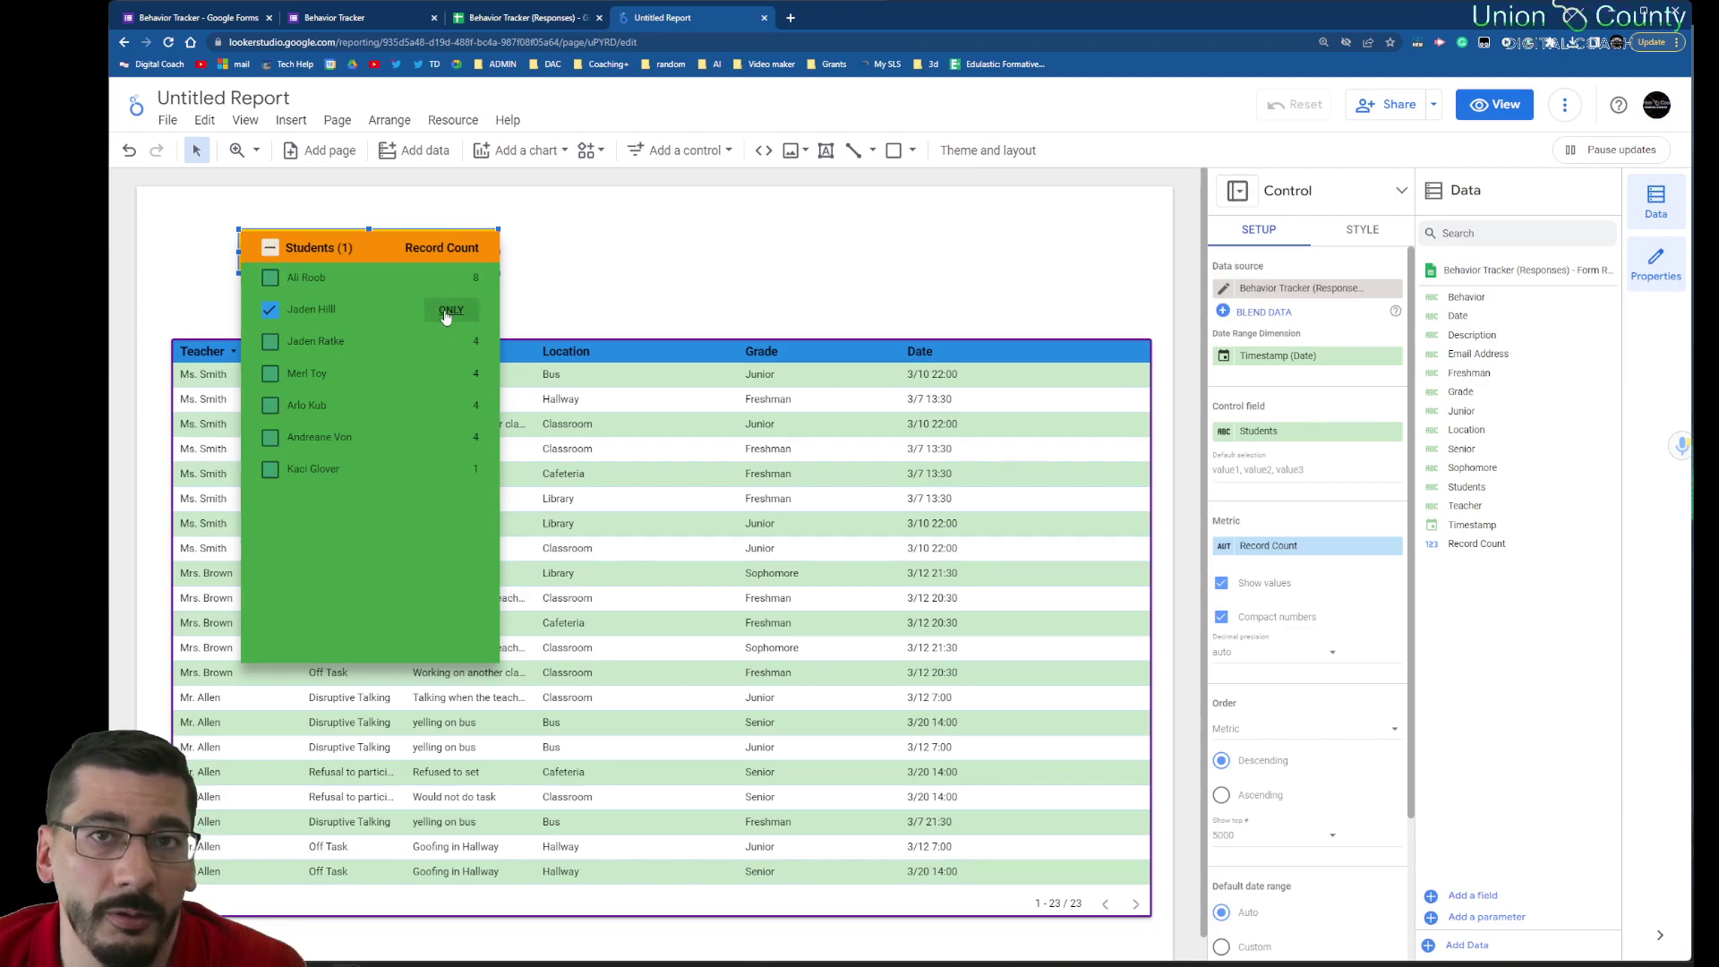
click(591, 279)
click(607, 696)
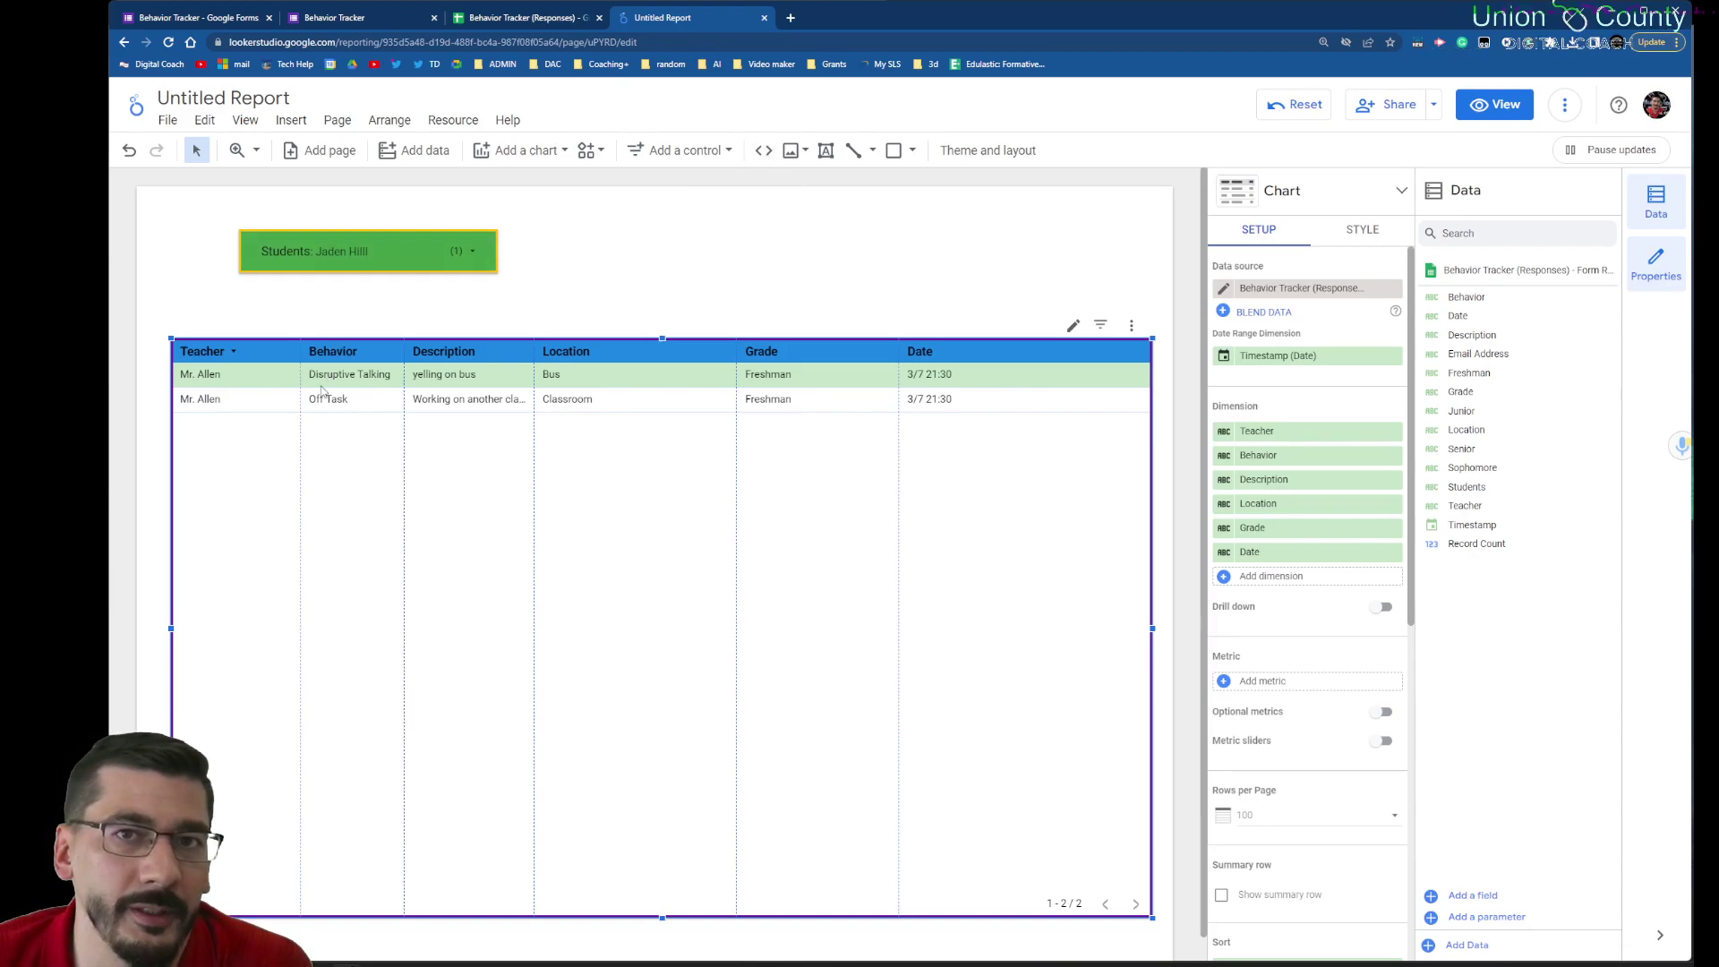
click(758, 277)
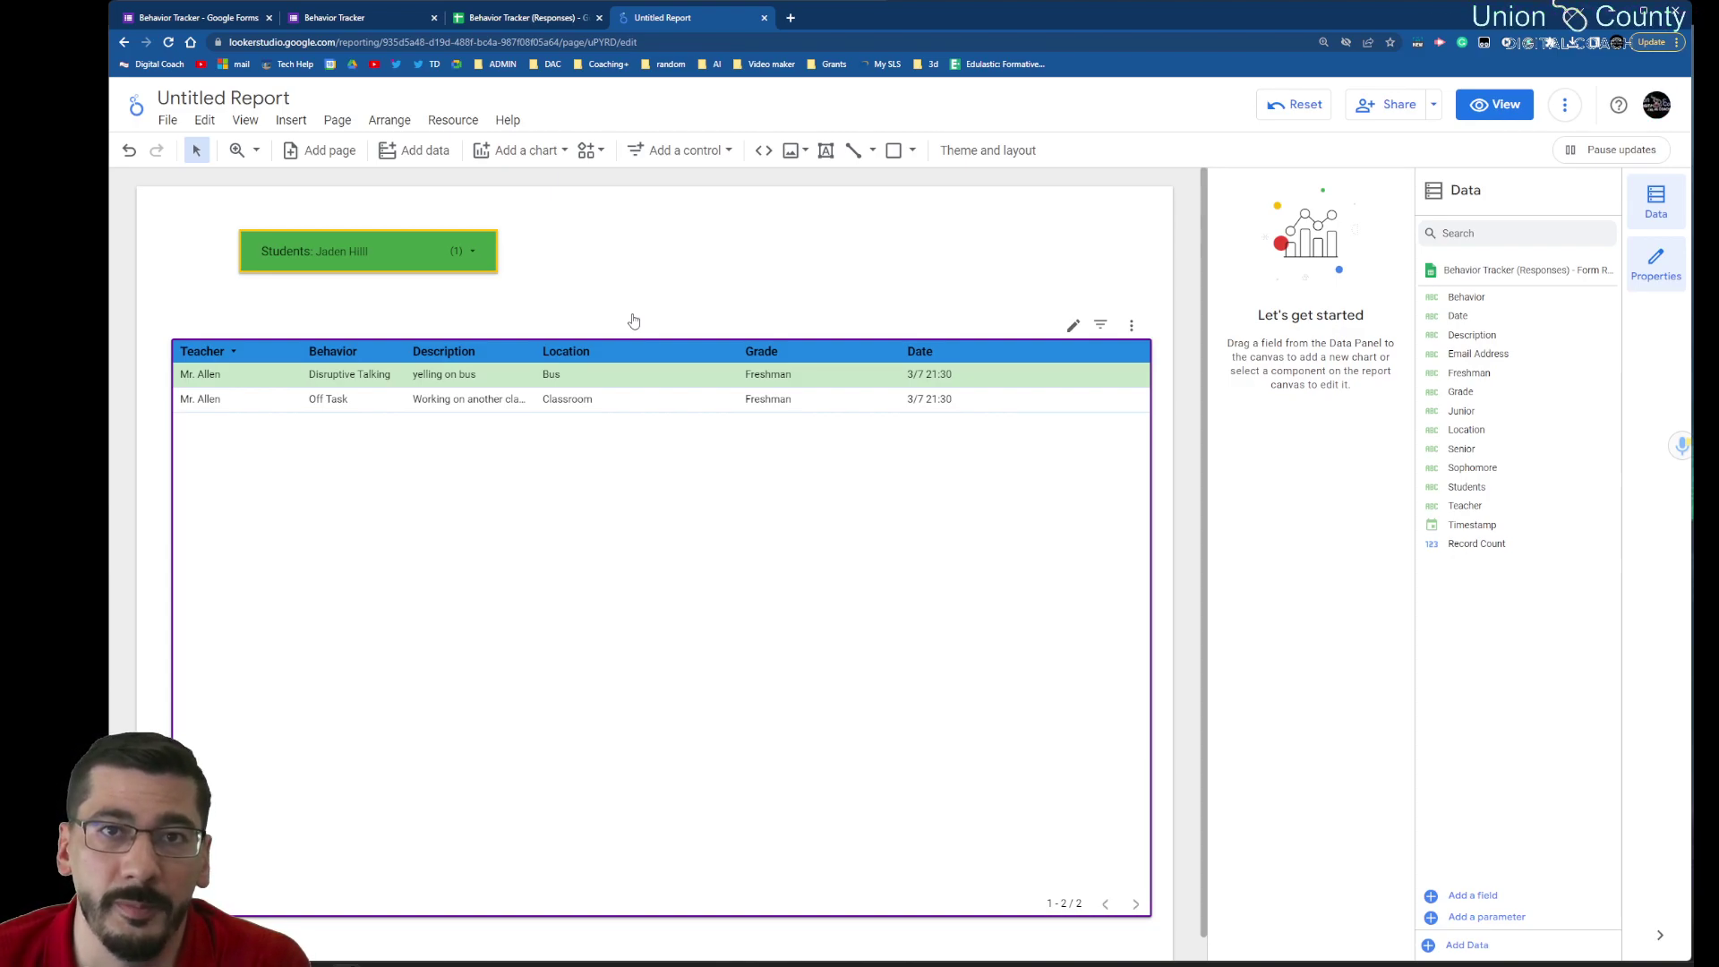
Step: Undo the Students change so the Teacher, Location and Grade controls reappear
click(298, 121)
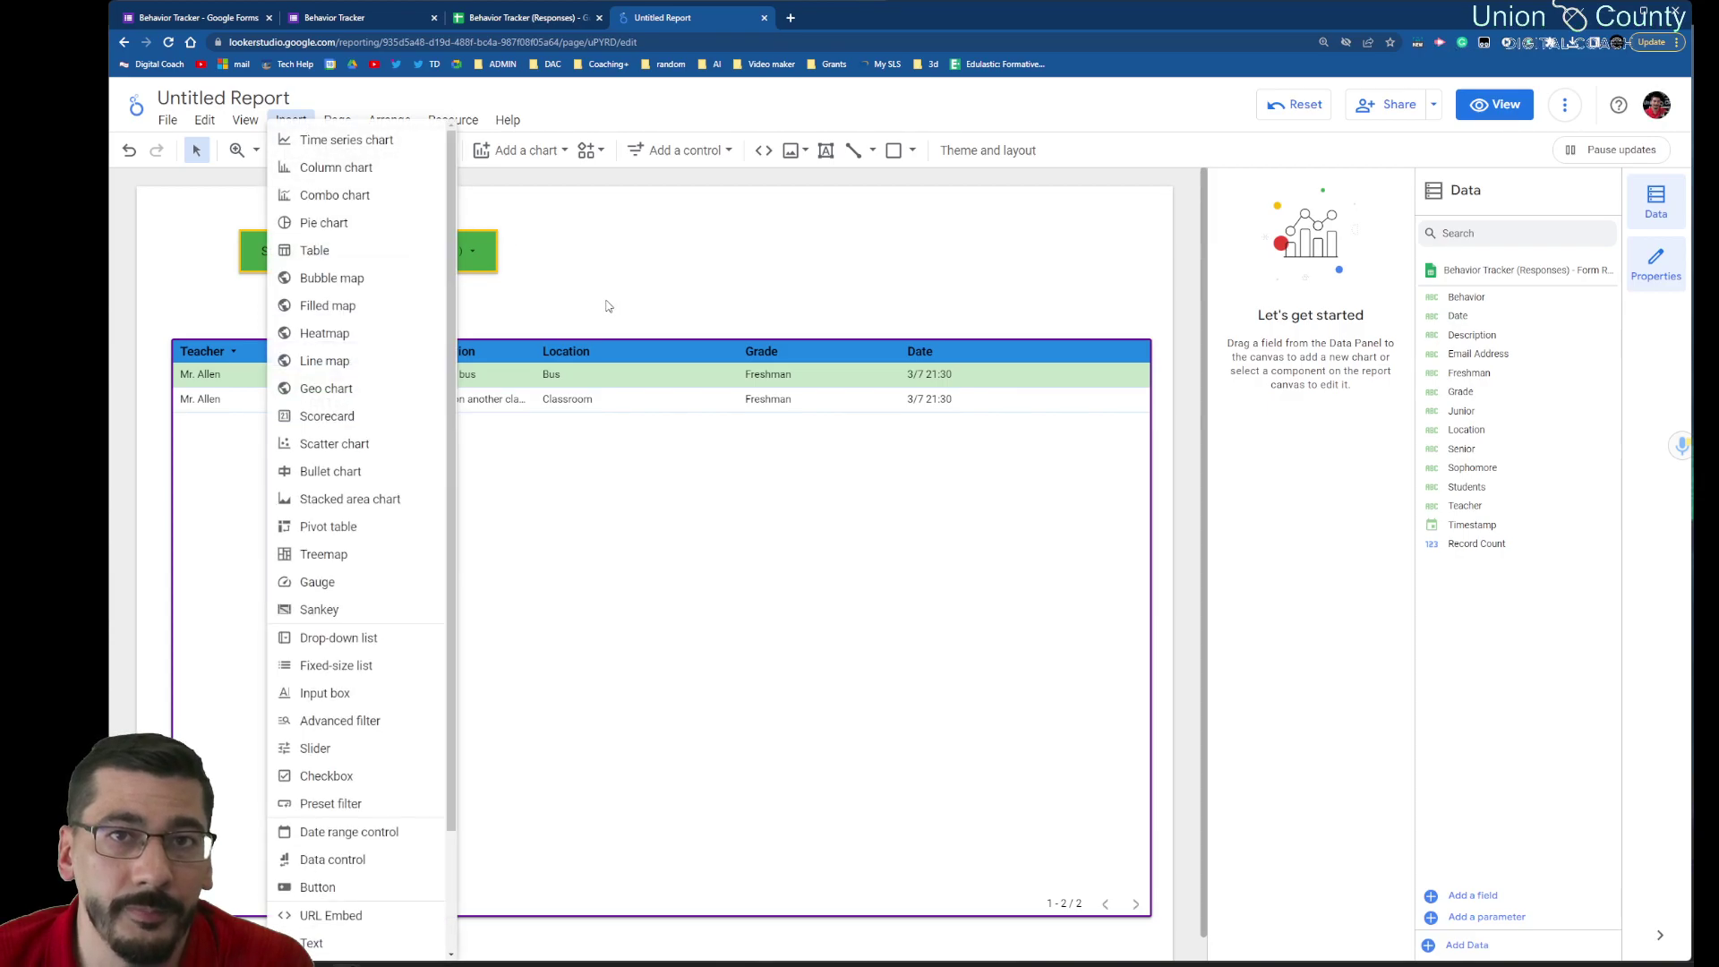
click(974, 675)
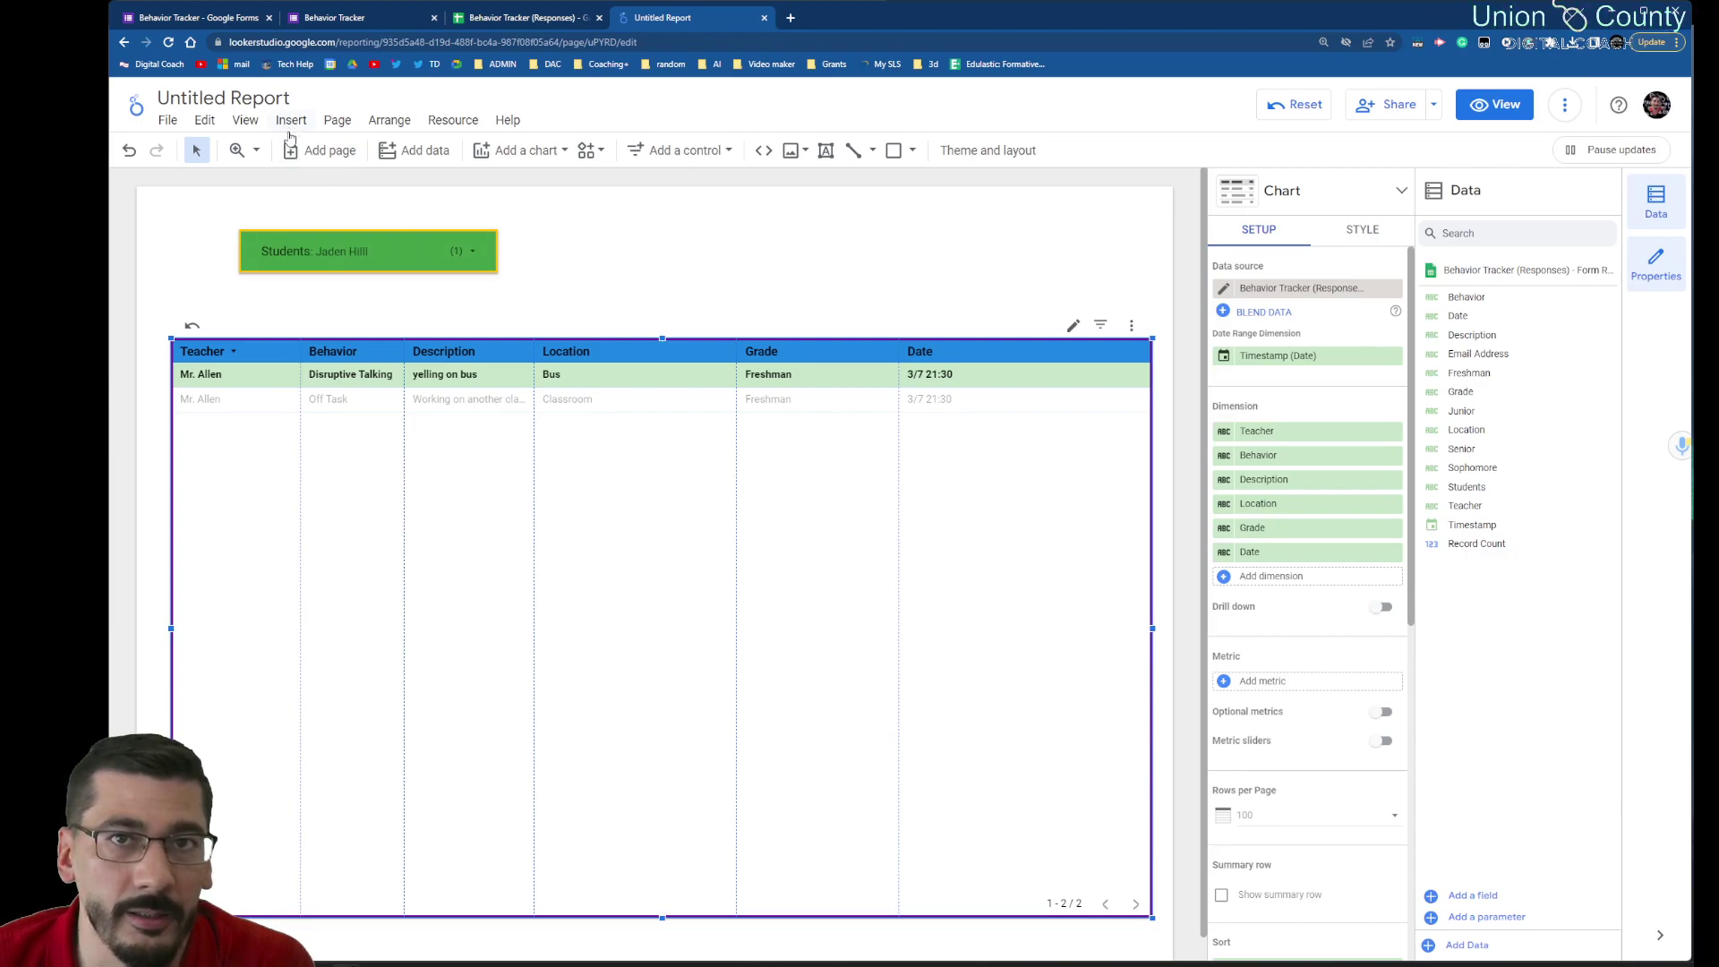
click(309, 268)
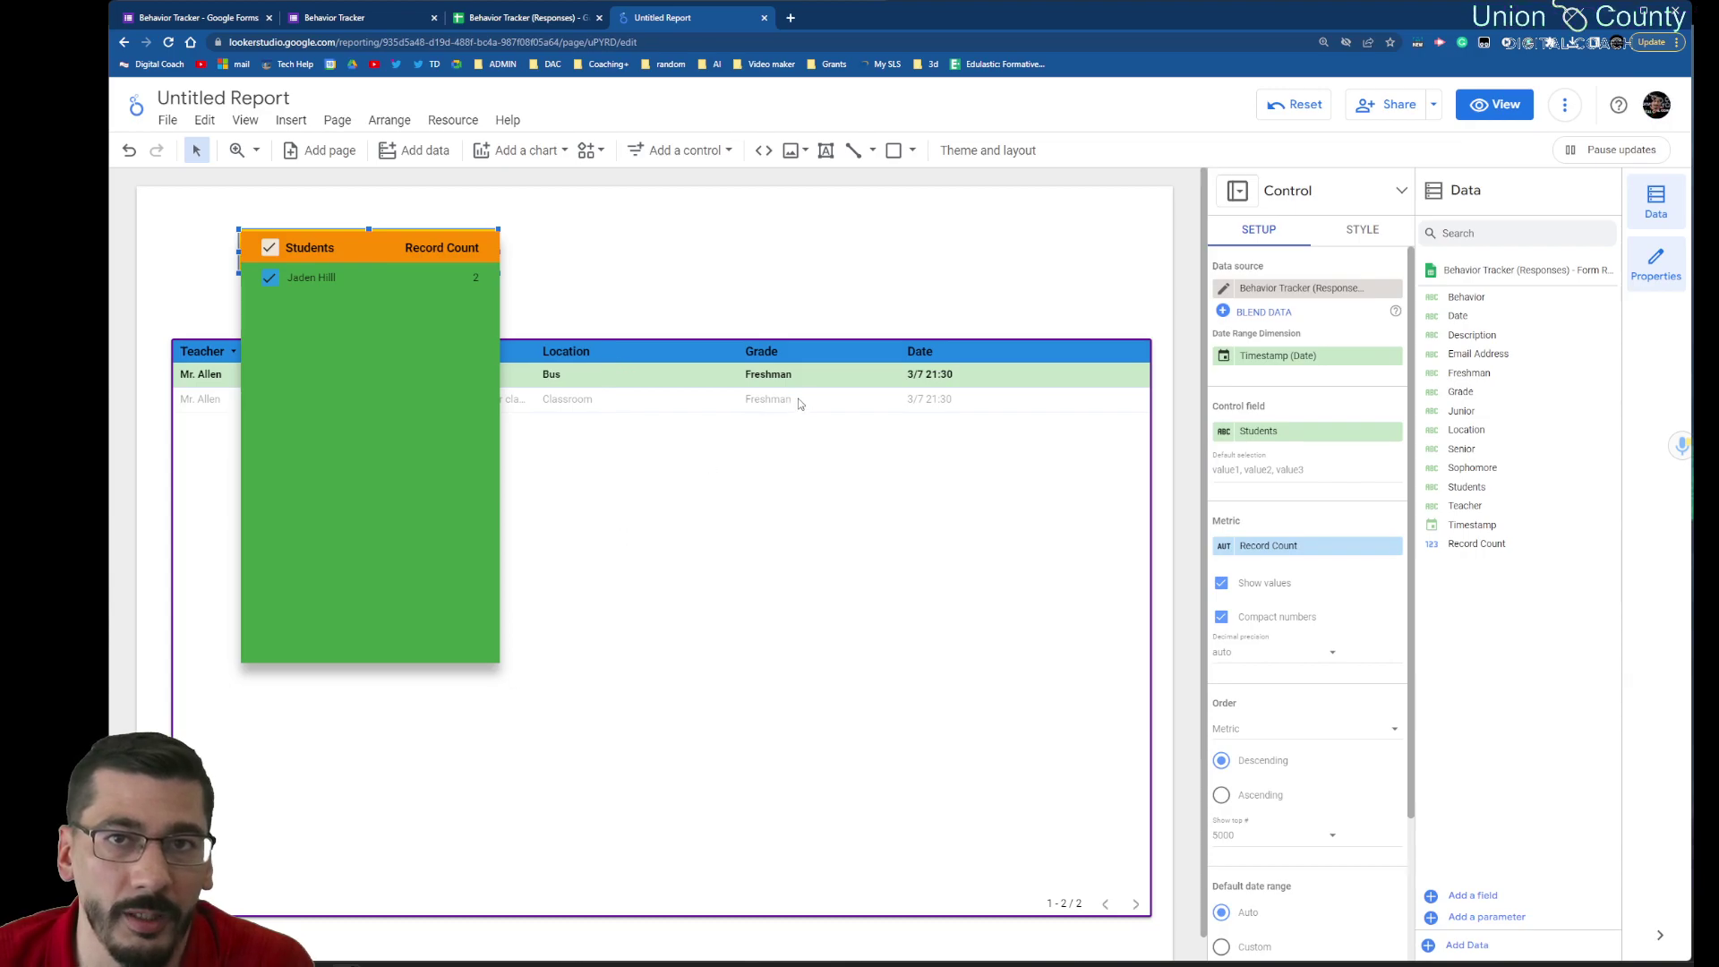
click(922, 302)
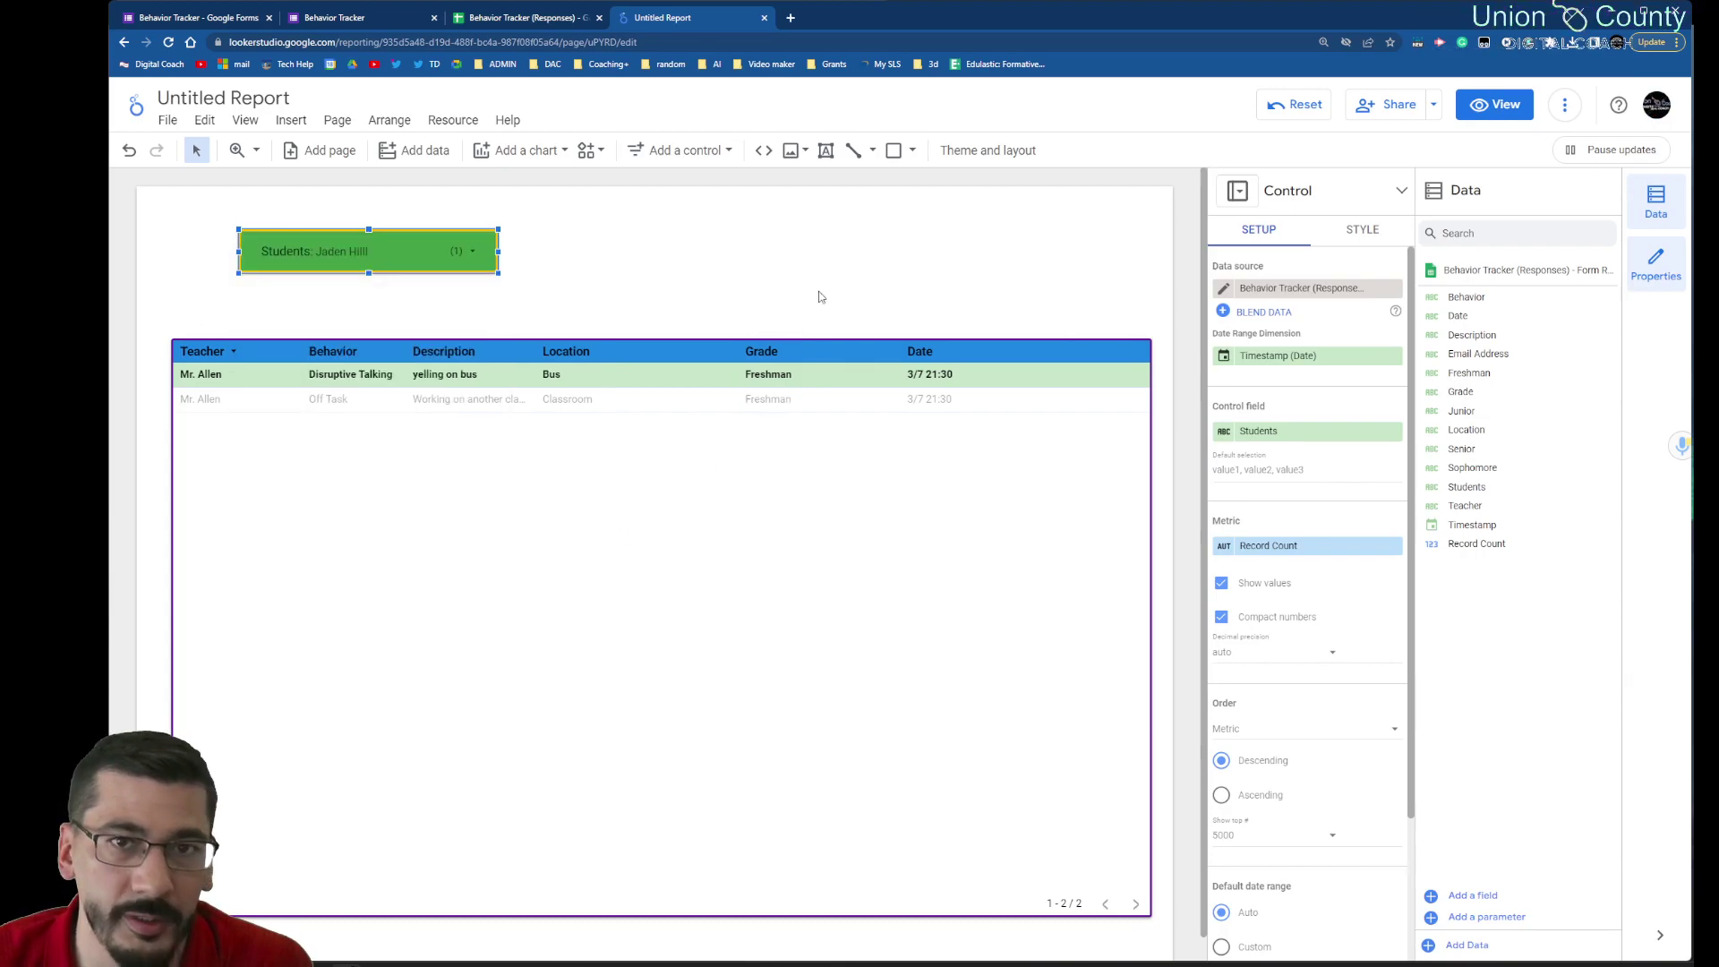
key(ctrl+z)
key(ctrl+z)
key(ctrl+z)
key(ctrl+z)
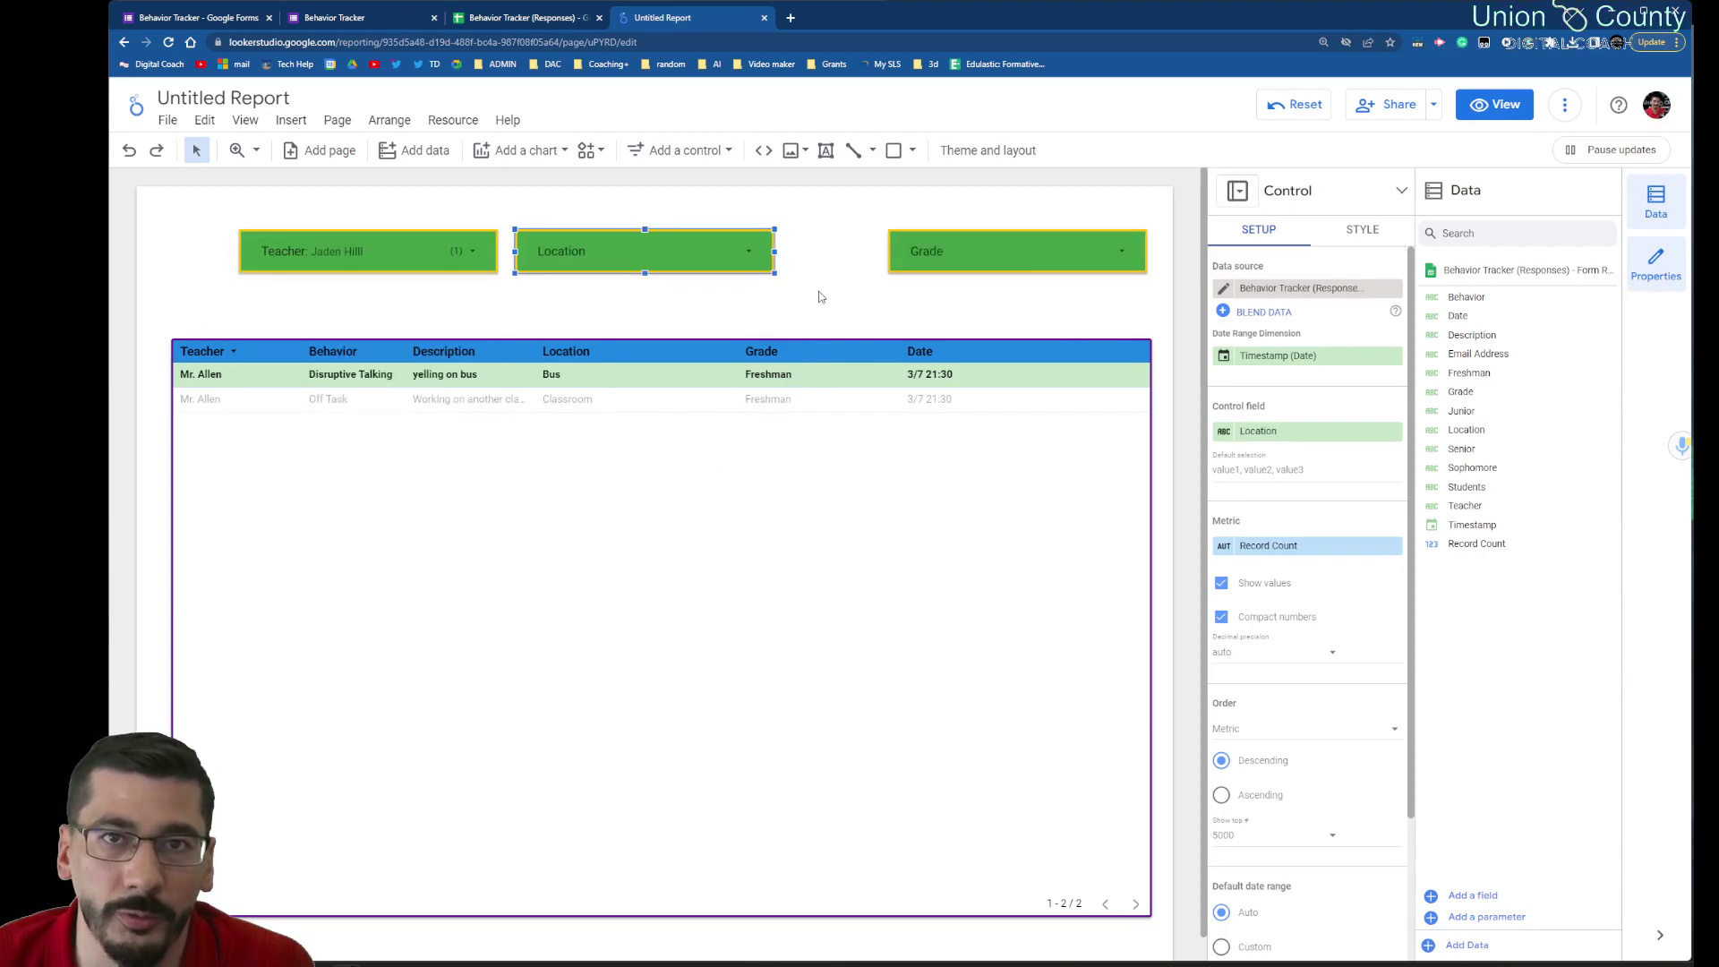
key(ctrl+z)
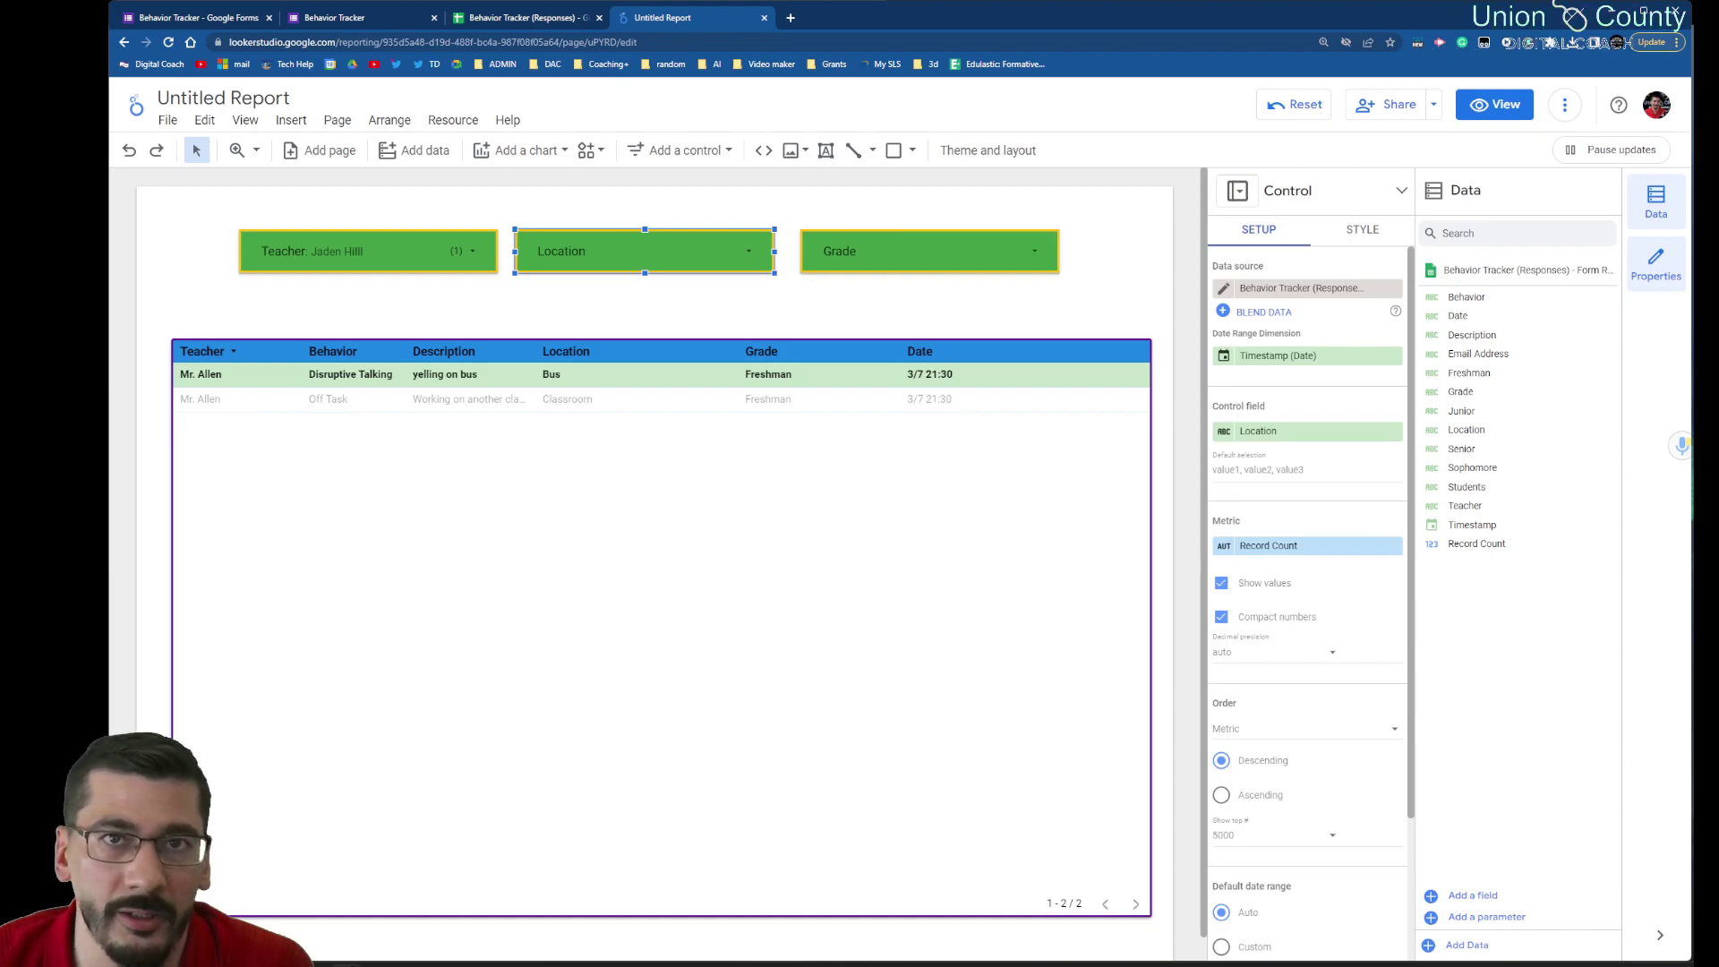
Step: Clear the table's row cross-filter and reset report filters so all 23 incidents show
click(663, 435)
click(192, 326)
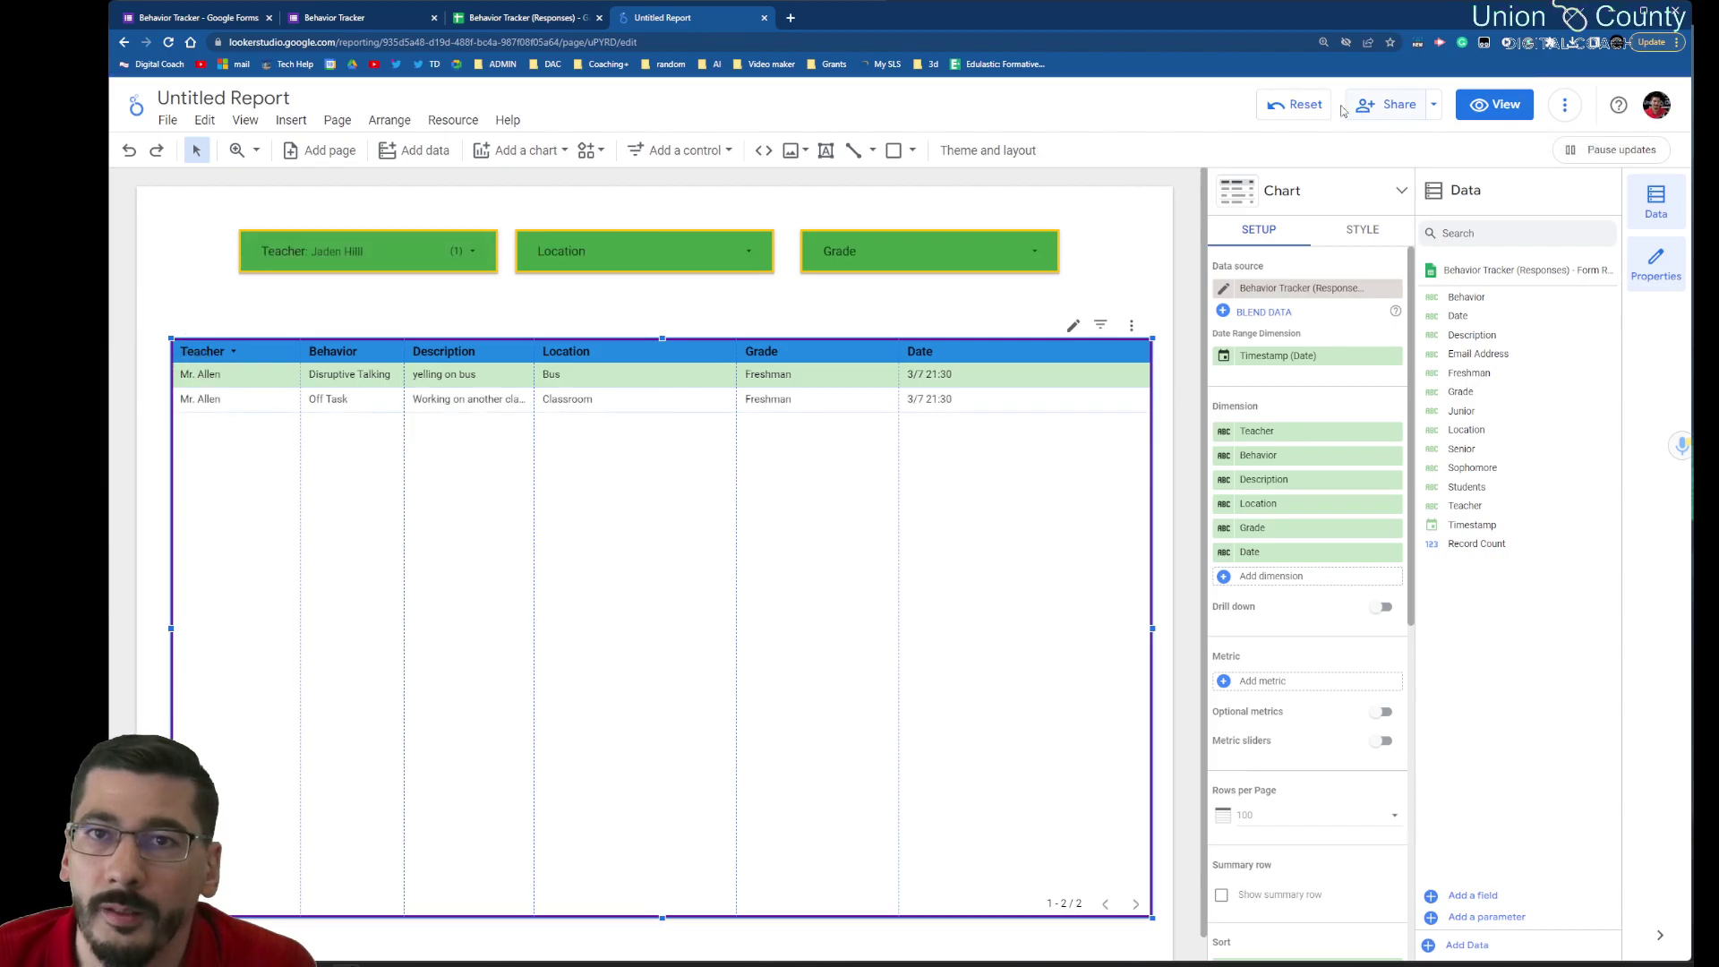
click(1298, 106)
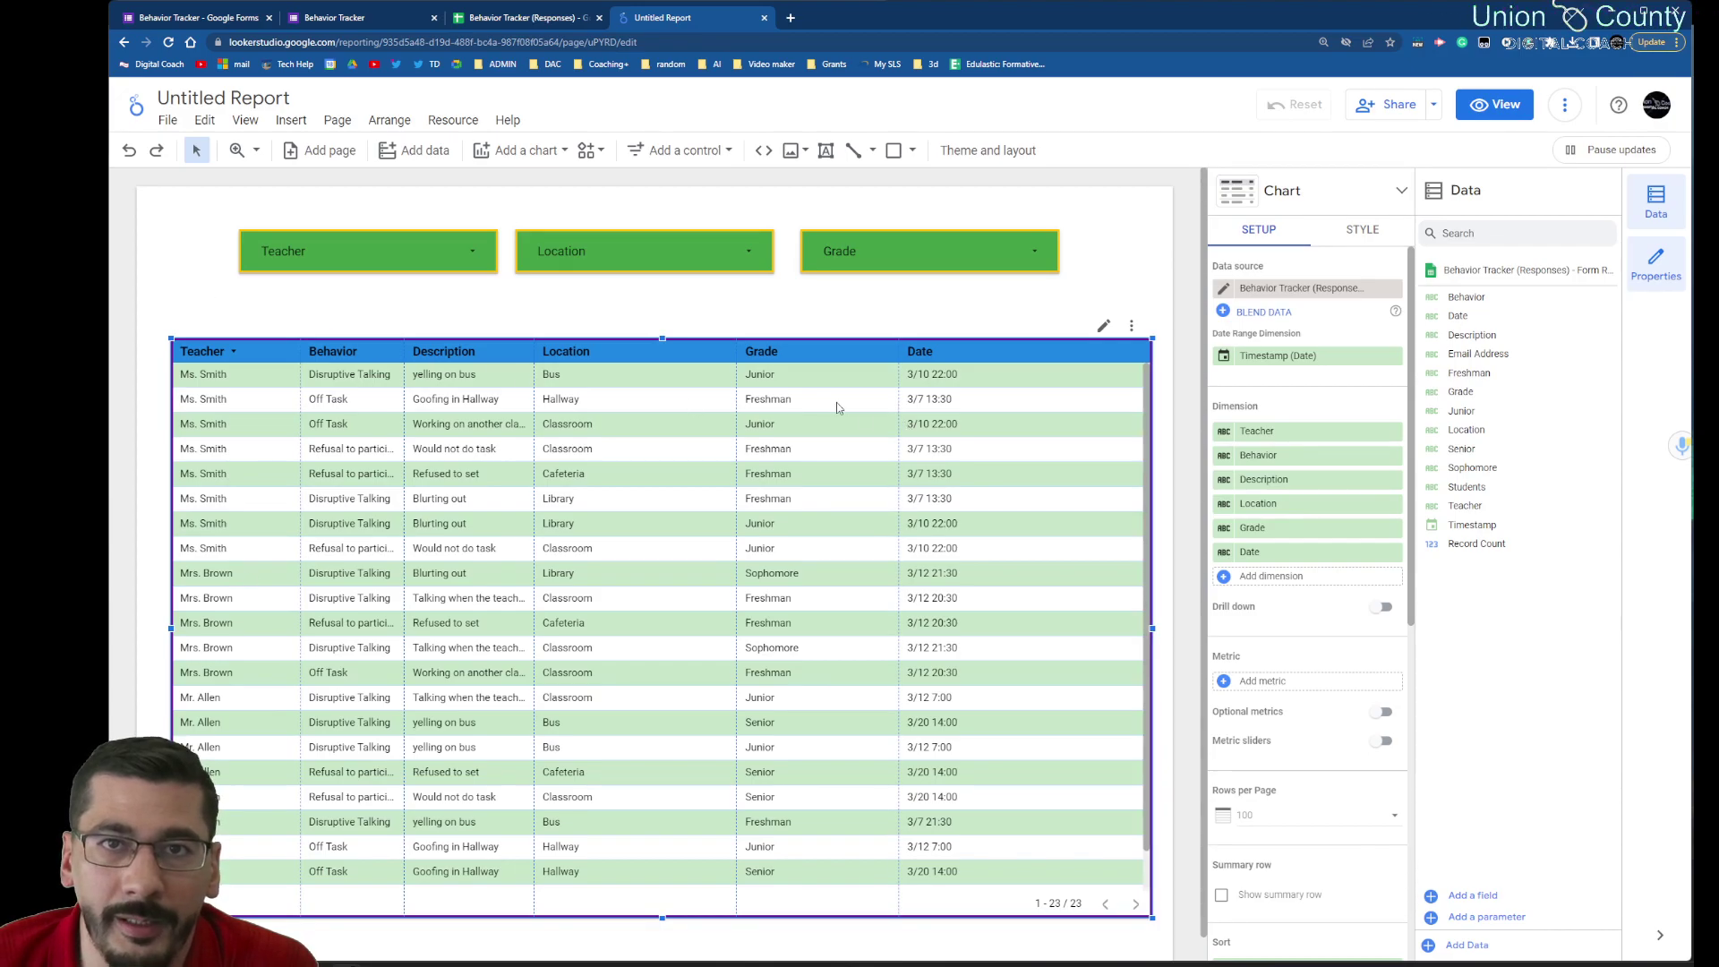
click(761, 399)
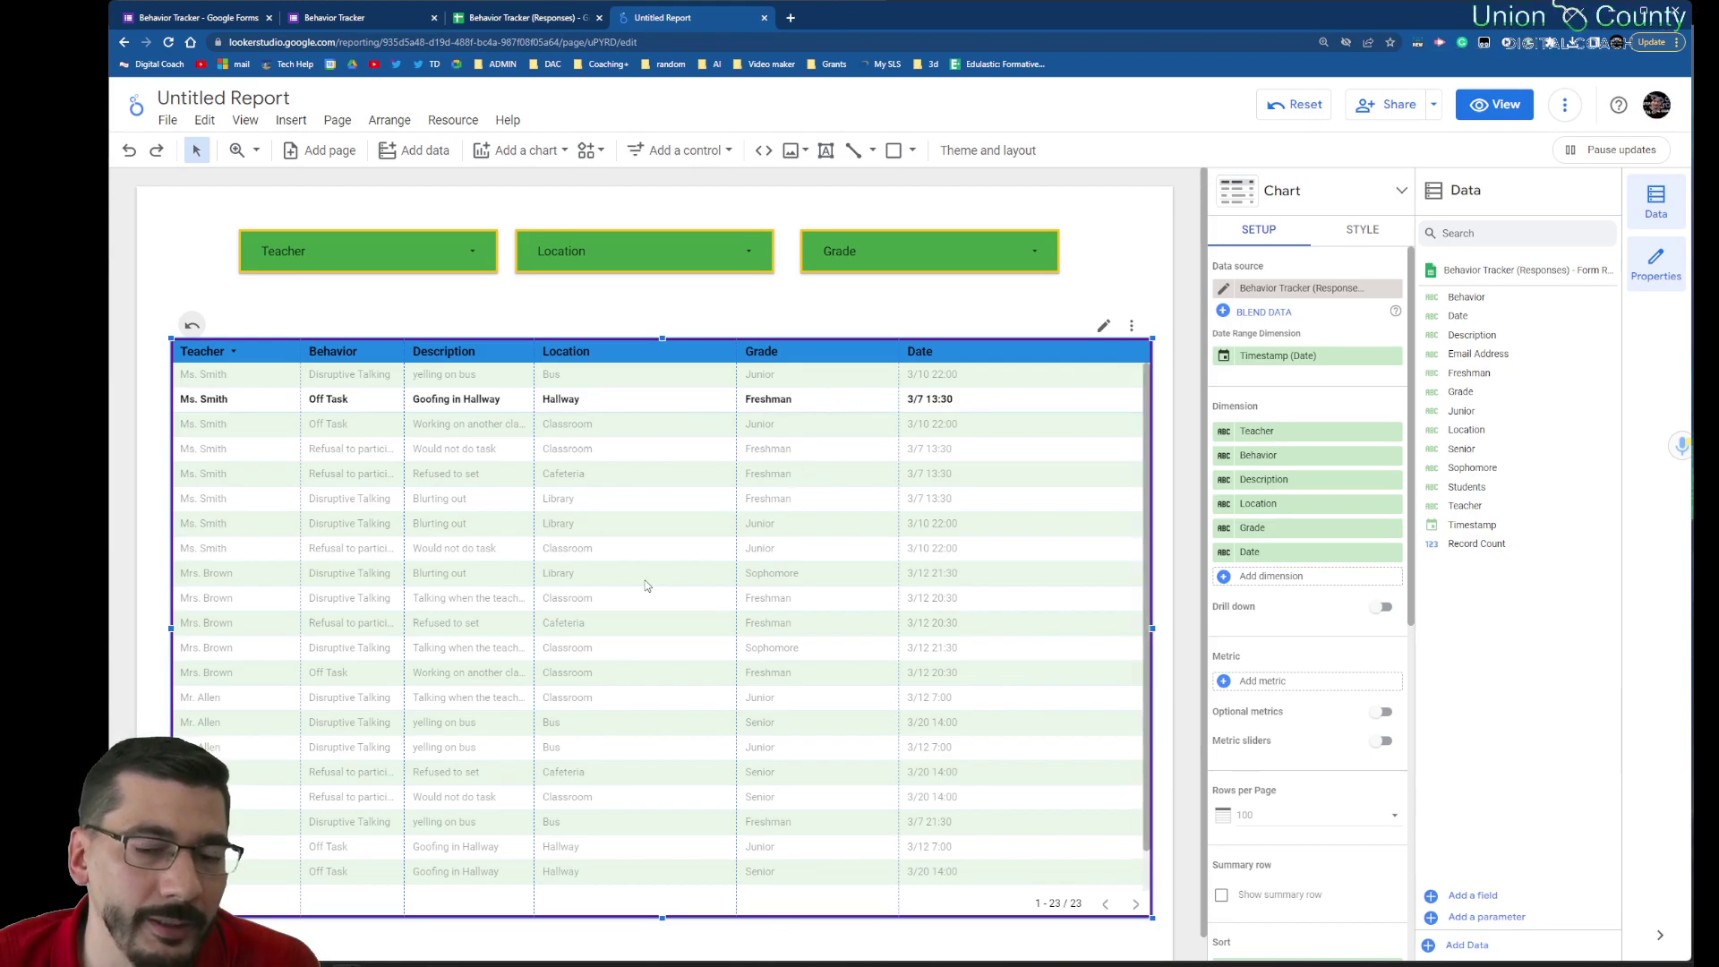
click(192, 325)
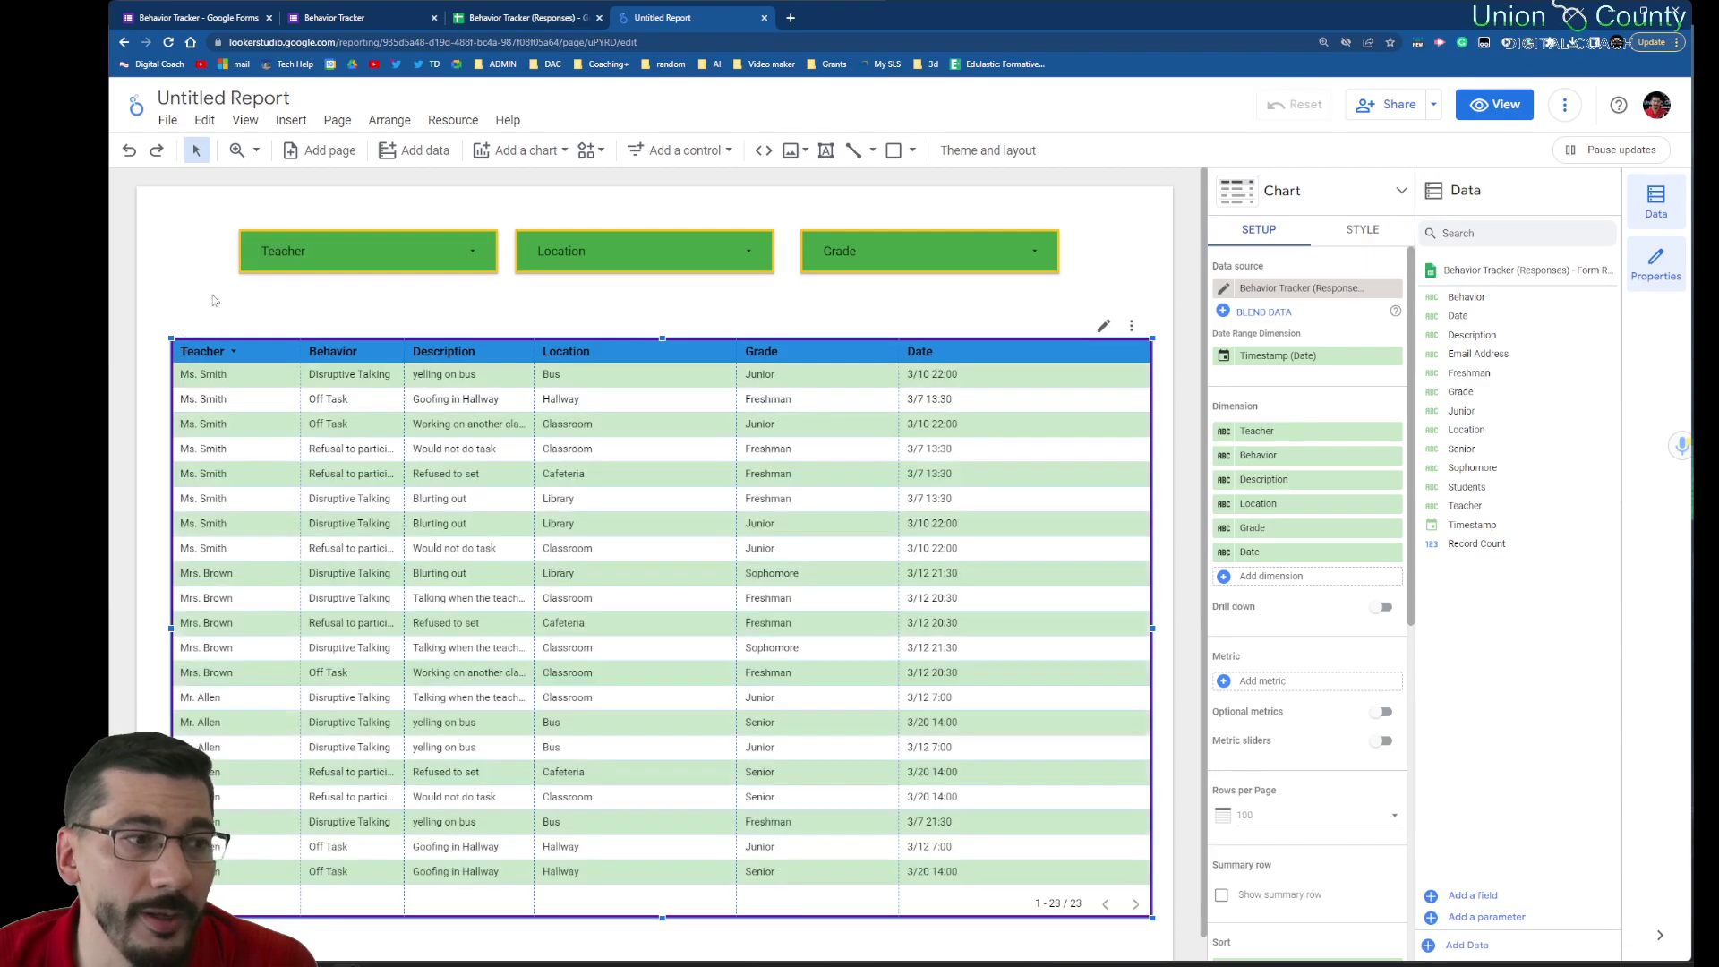